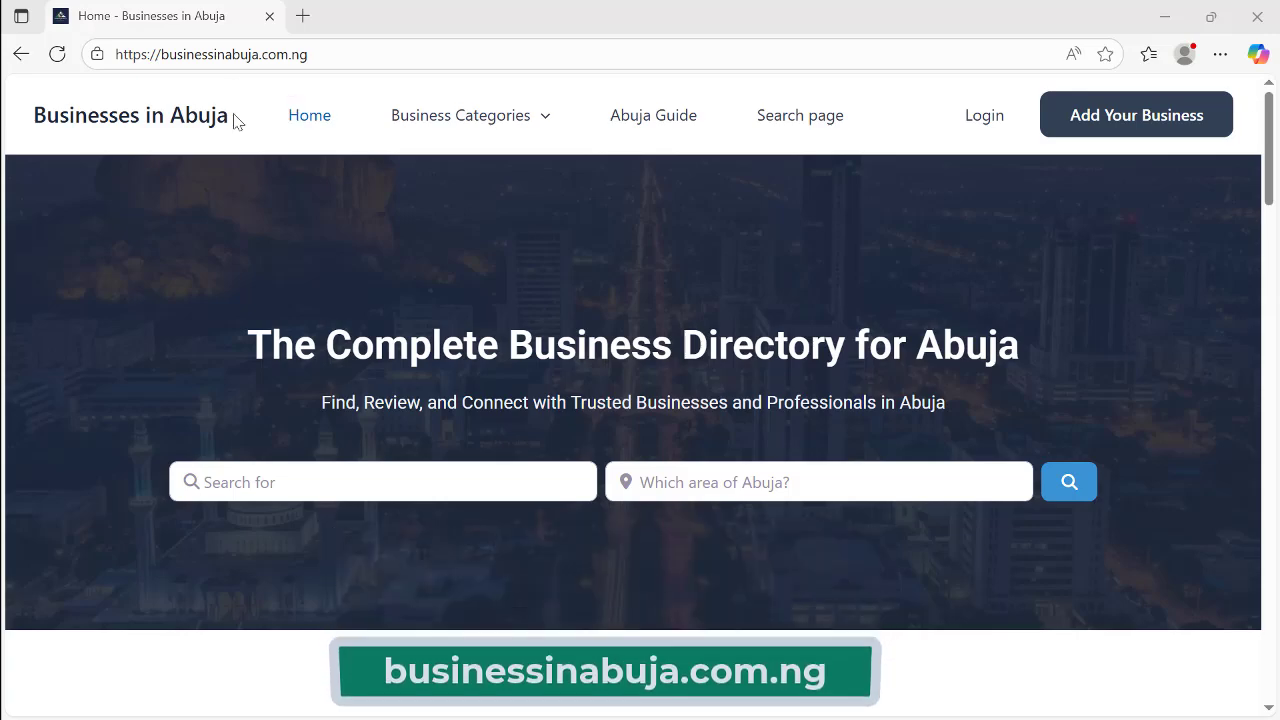
Step: Open the Transcorp Hilton Abuja listing from the Featured Businesses section
{"action": "scroll", "coordinate": [680, 392], "scroll_direction": "down", "scroll_amount": 5}
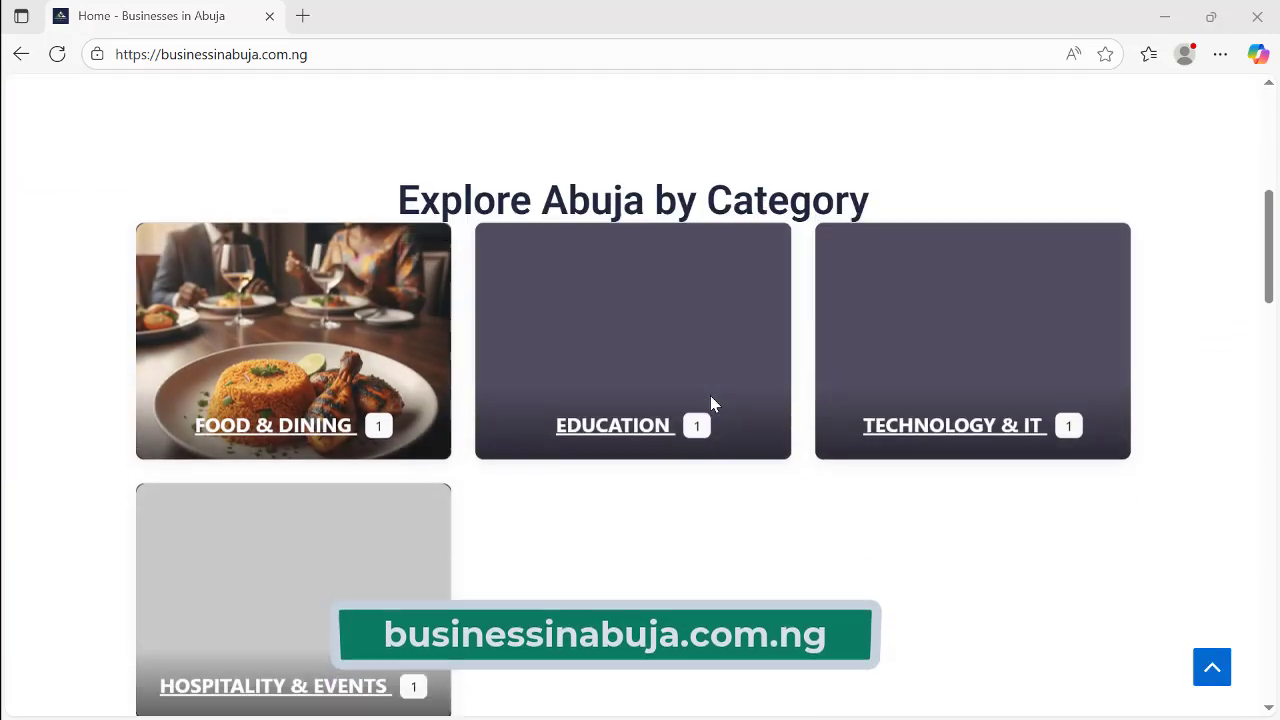
{"action": "scroll", "coordinate": [541, 423], "scroll_direction": "down", "scroll_amount": 5}
{"action": "scroll", "coordinate": [541, 423], "scroll_direction": "down", "scroll_amount": 3}
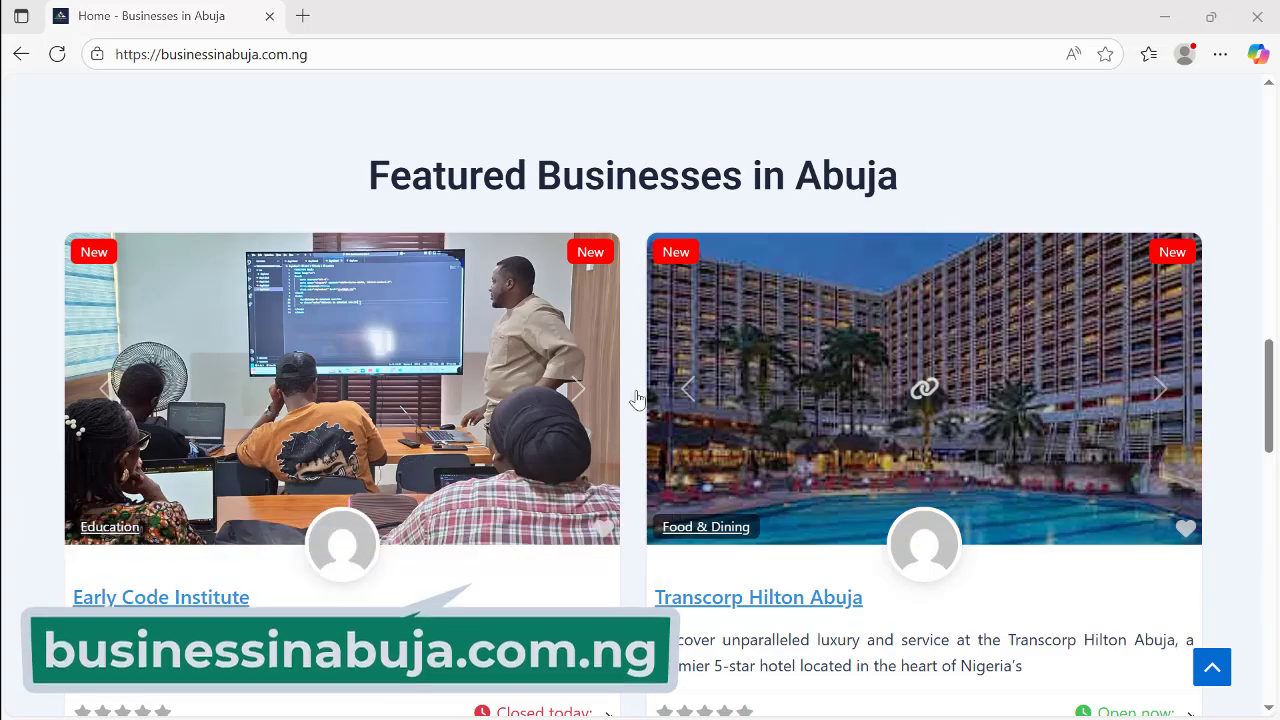
{"action": "scroll", "coordinate": [510, 405], "scroll_direction": "down", "scroll_amount": 2}
{"action": "scroll", "coordinate": [507, 401], "scroll_direction": "down", "scroll_amount": 1}
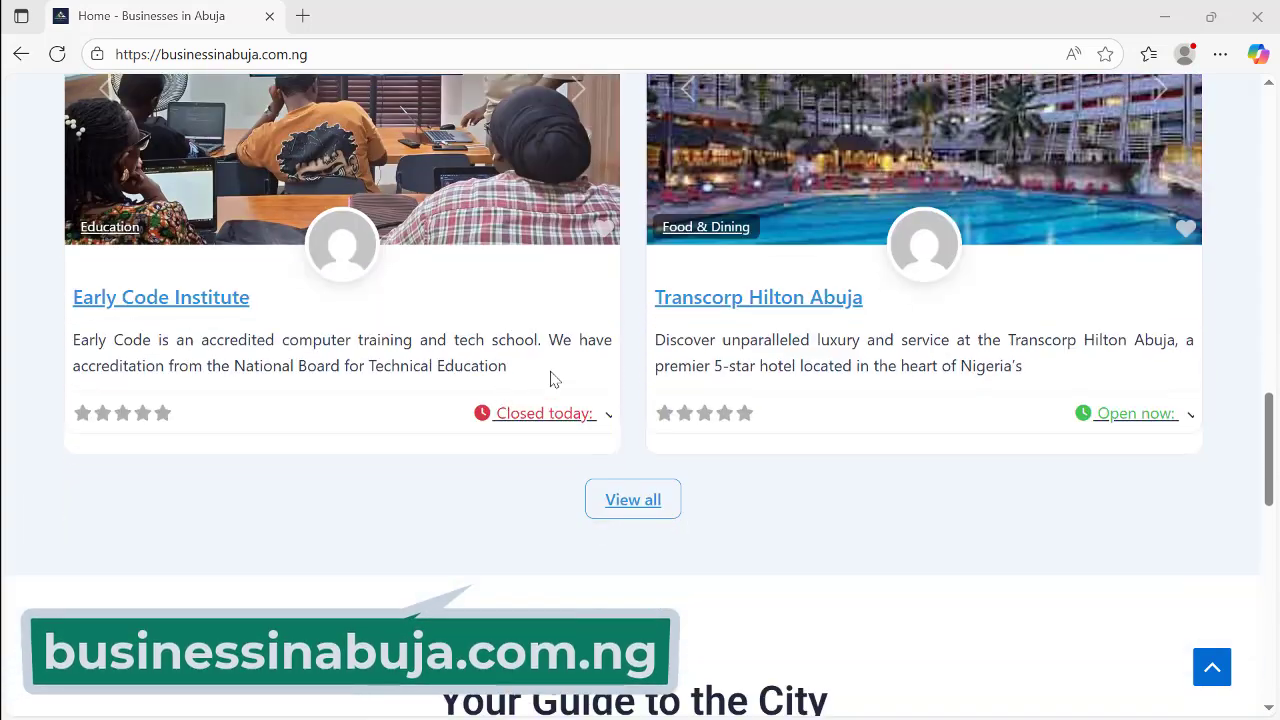
{"action": "left_click", "coordinate": [752, 300]}
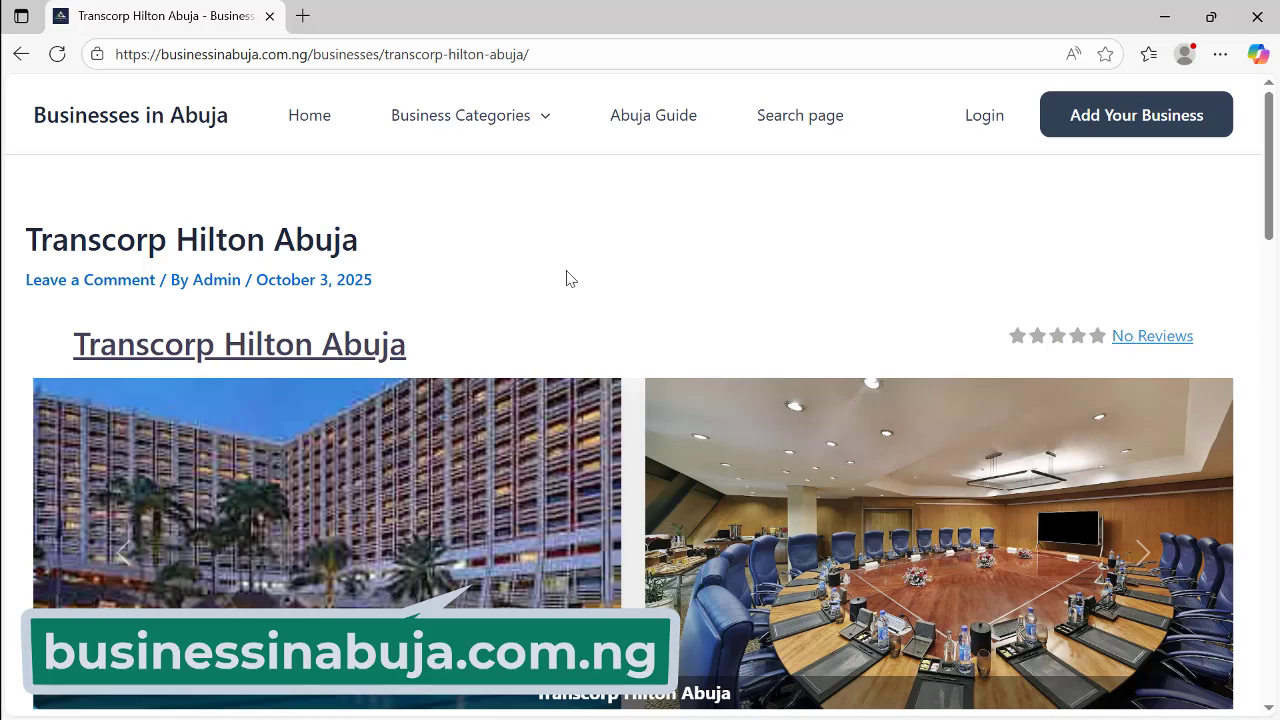
Step: Look through the listing's profile, photos and map, then return to the Bing results for 'zoho'
{"action": "scroll", "coordinate": [568, 275], "scroll_direction": "down", "scroll_amount": 2}
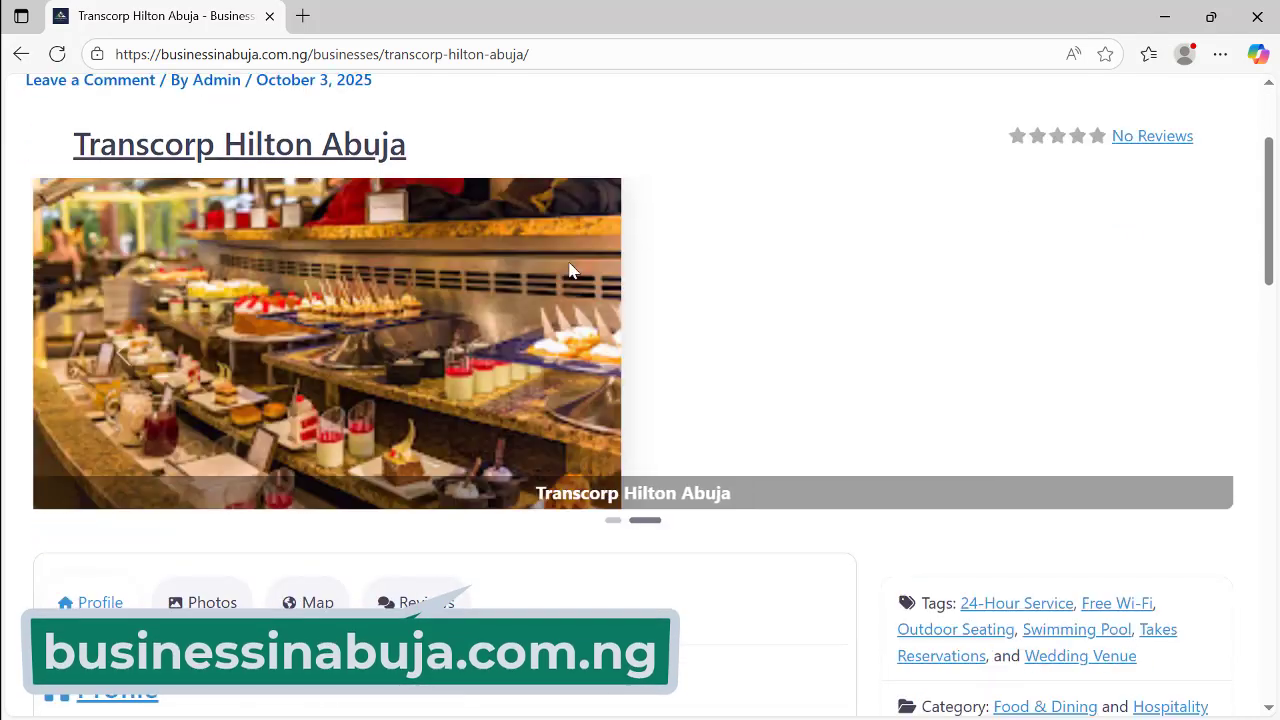
{"action": "scroll", "coordinate": [655, 541], "scroll_direction": "down", "scroll_amount": 4}
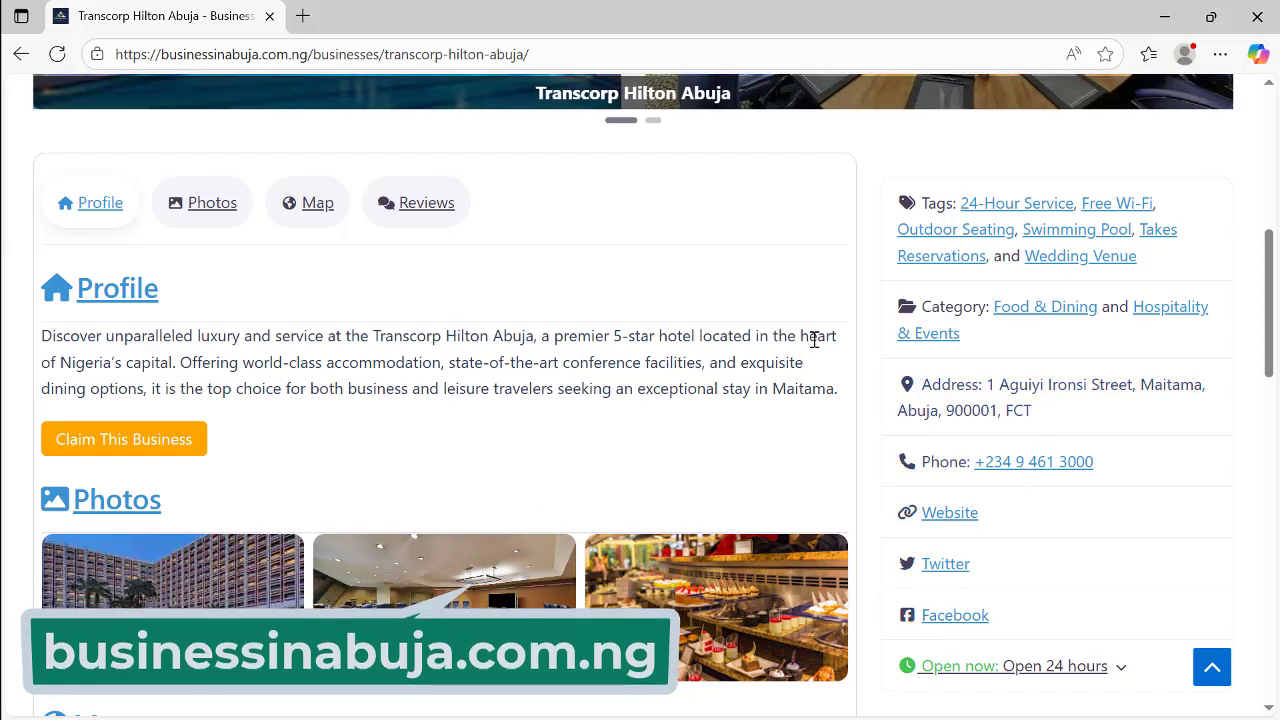
{"action": "scroll", "coordinate": [830, 370], "scroll_direction": "down", "scroll_amount": 5}
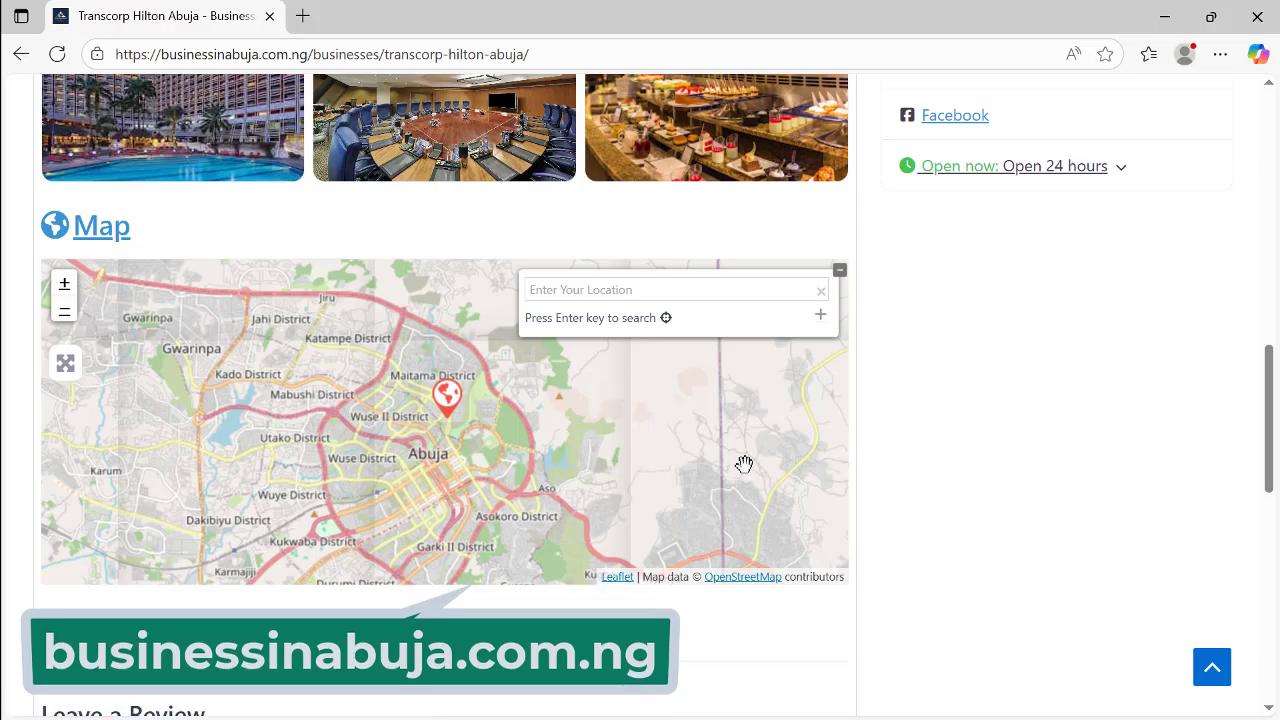
{"action": "scroll", "coordinate": [780, 450], "scroll_direction": "down", "scroll_amount": 2}
{"action": "scroll", "coordinate": [826, 423], "scroll_direction": "up", "scroll_amount": 4}
{"action": "scroll", "coordinate": [828, 428], "scroll_direction": "up", "scroll_amount": 9}
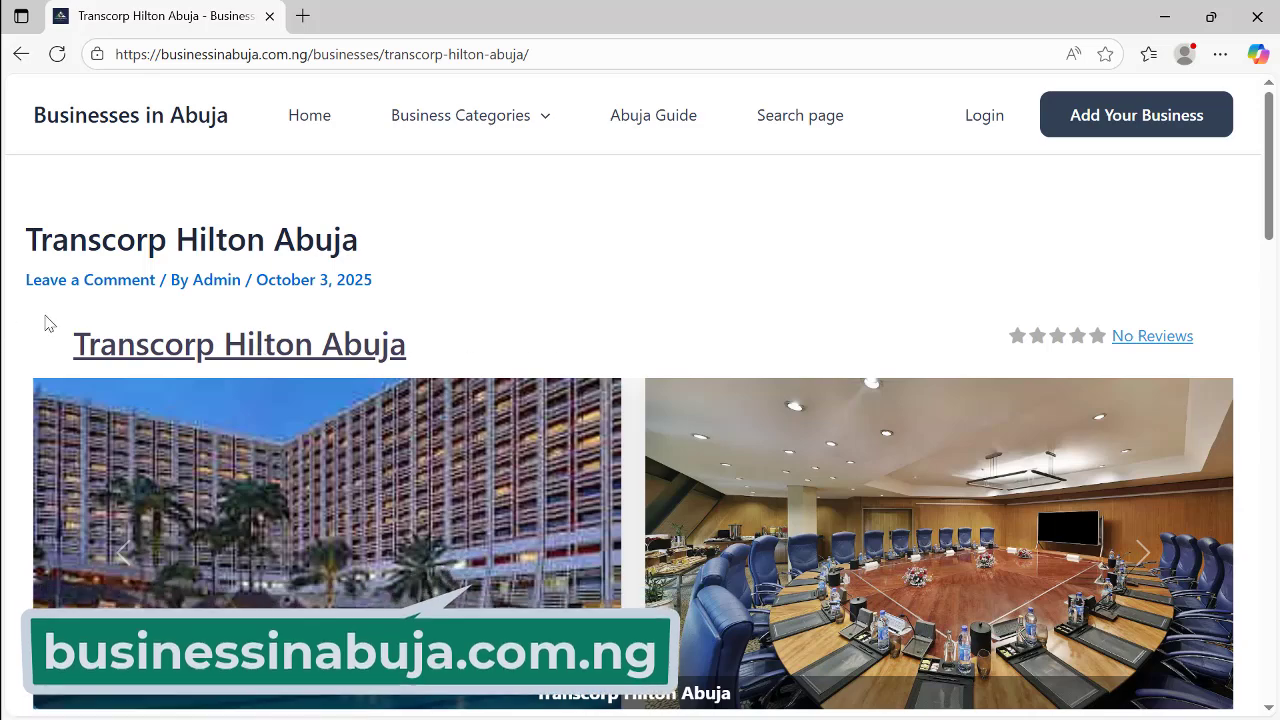
{"action": "key", "text": "alt+Tab"}
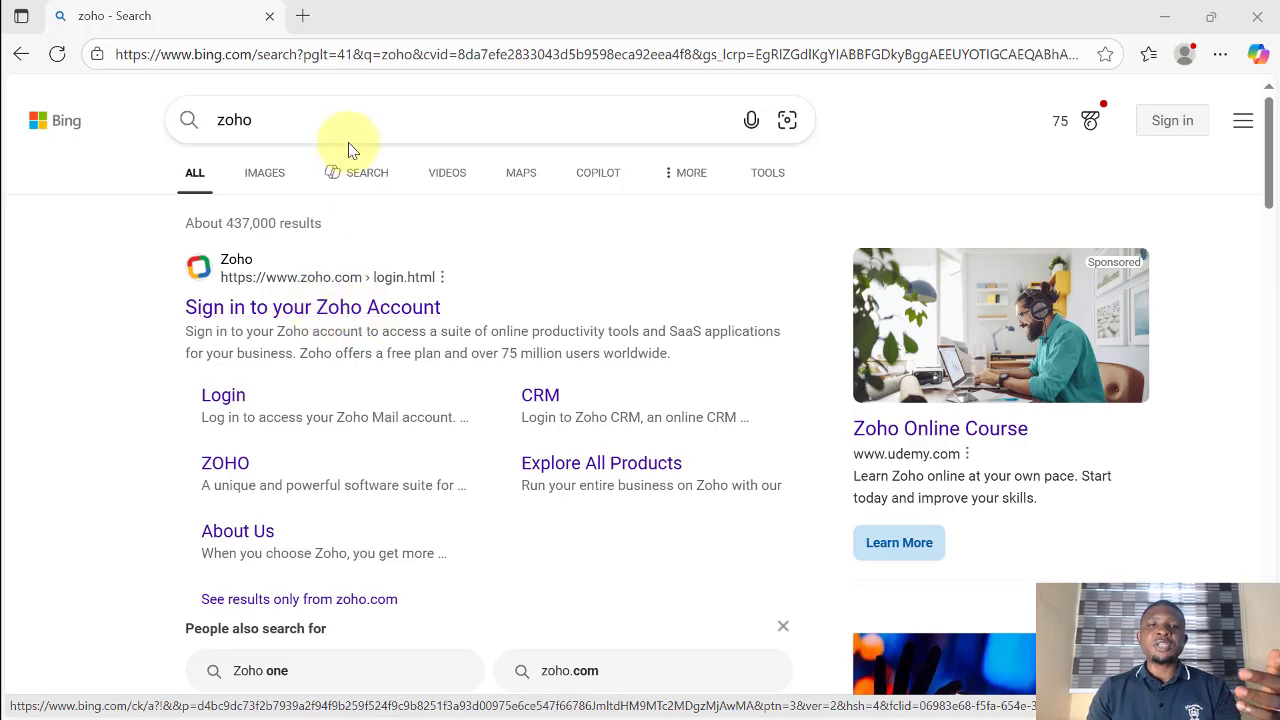
Step: Go to zoho.com and begin a new Zoho account signup with Google
{"action": "left_click", "coordinate": [337, 54]}
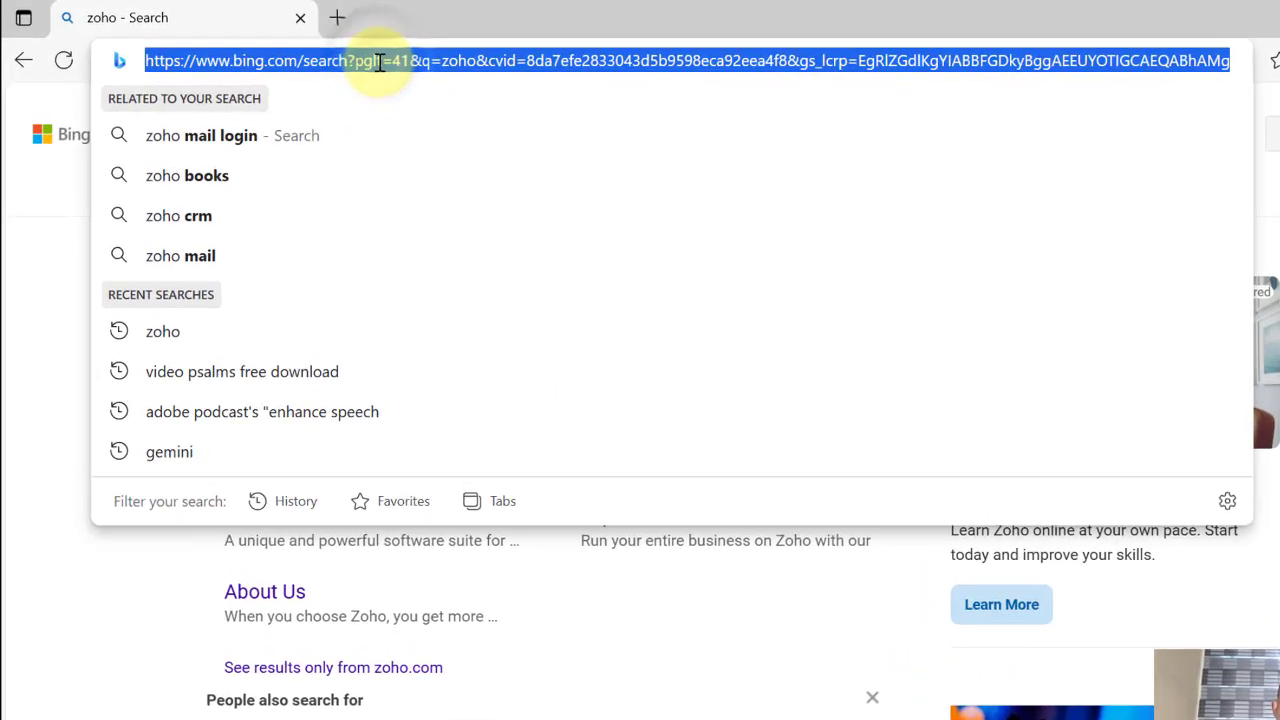
{"action": "type", "text": "zoho.com"}
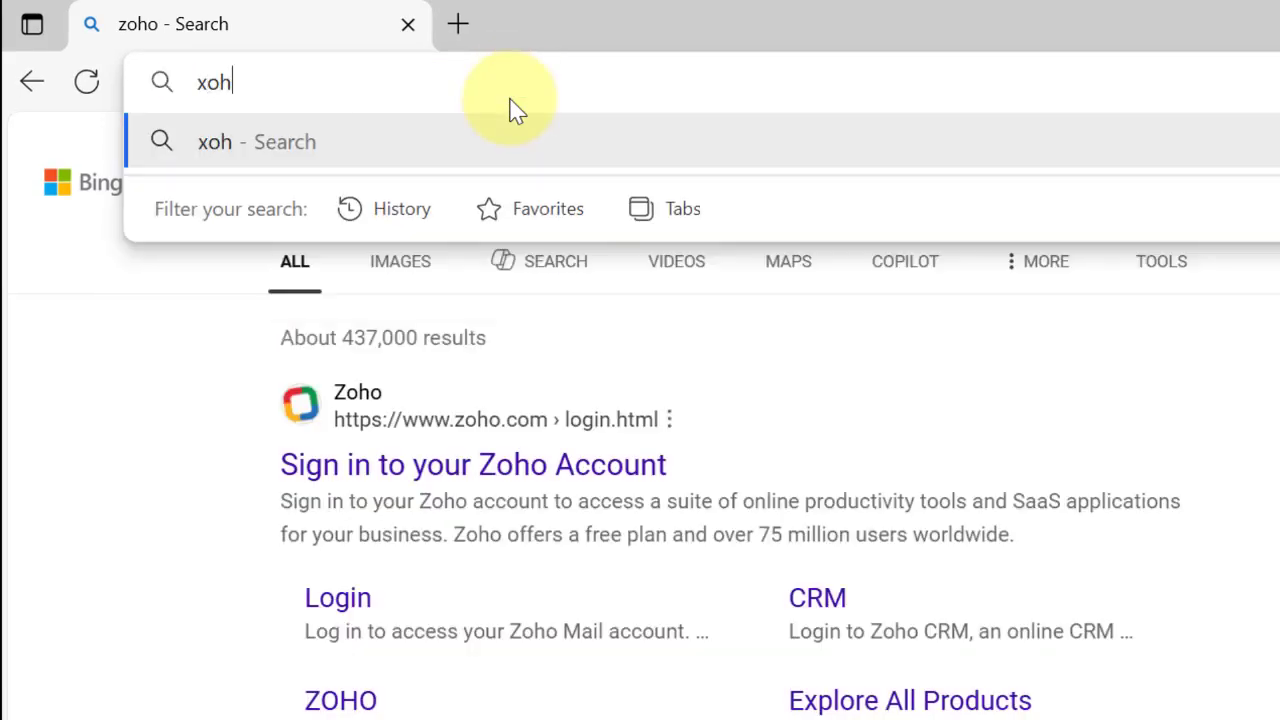
{"action": "key", "text": "Return"}
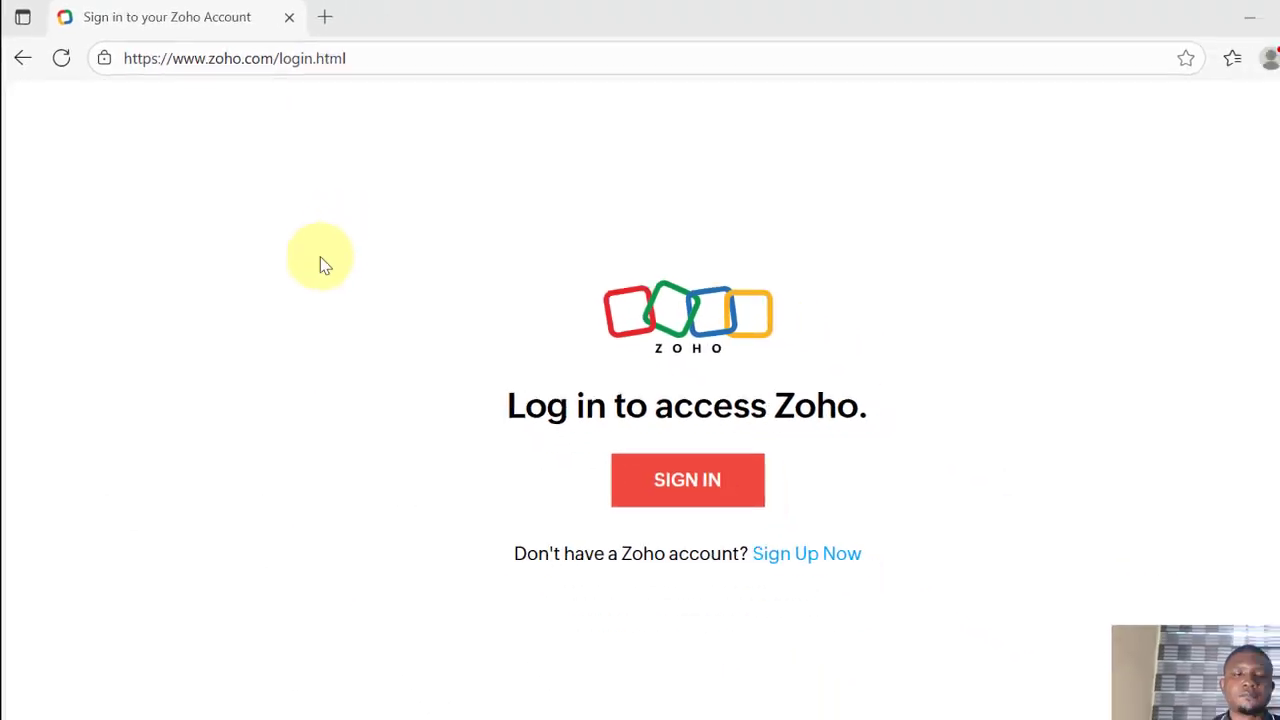
{"action": "left_click", "coordinate": [753, 518]}
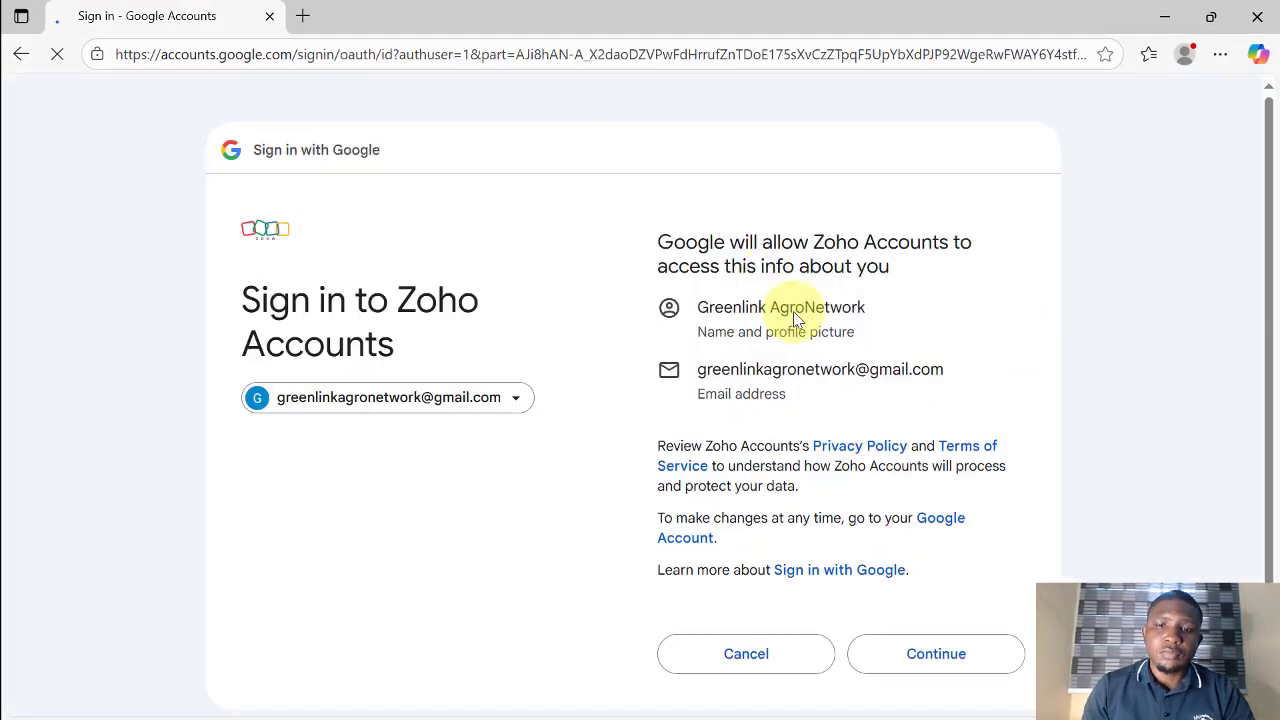
Step: Allow Google access for Zoho Accounts, agree to the terms, and create the account with the prefilled first name
{"action": "scroll", "coordinate": [975, 618], "scroll_direction": "down", "scroll_amount": 1}
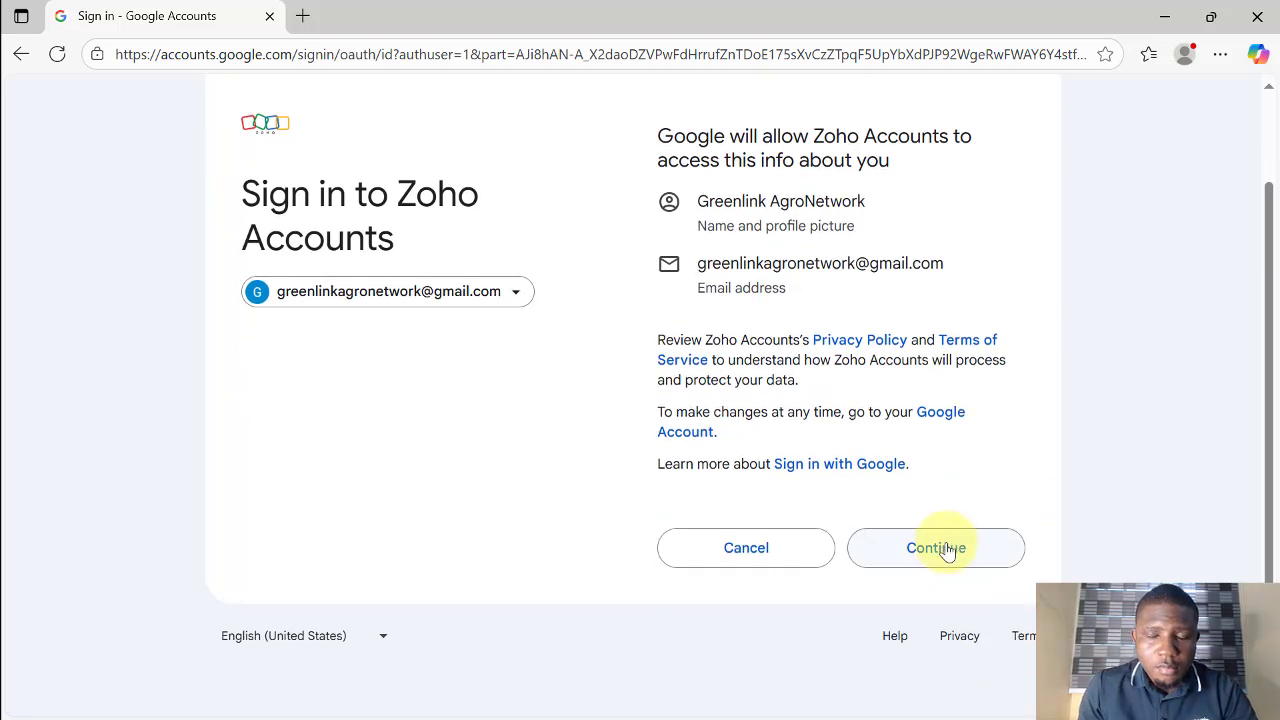
{"action": "left_click", "coordinate": [936, 548]}
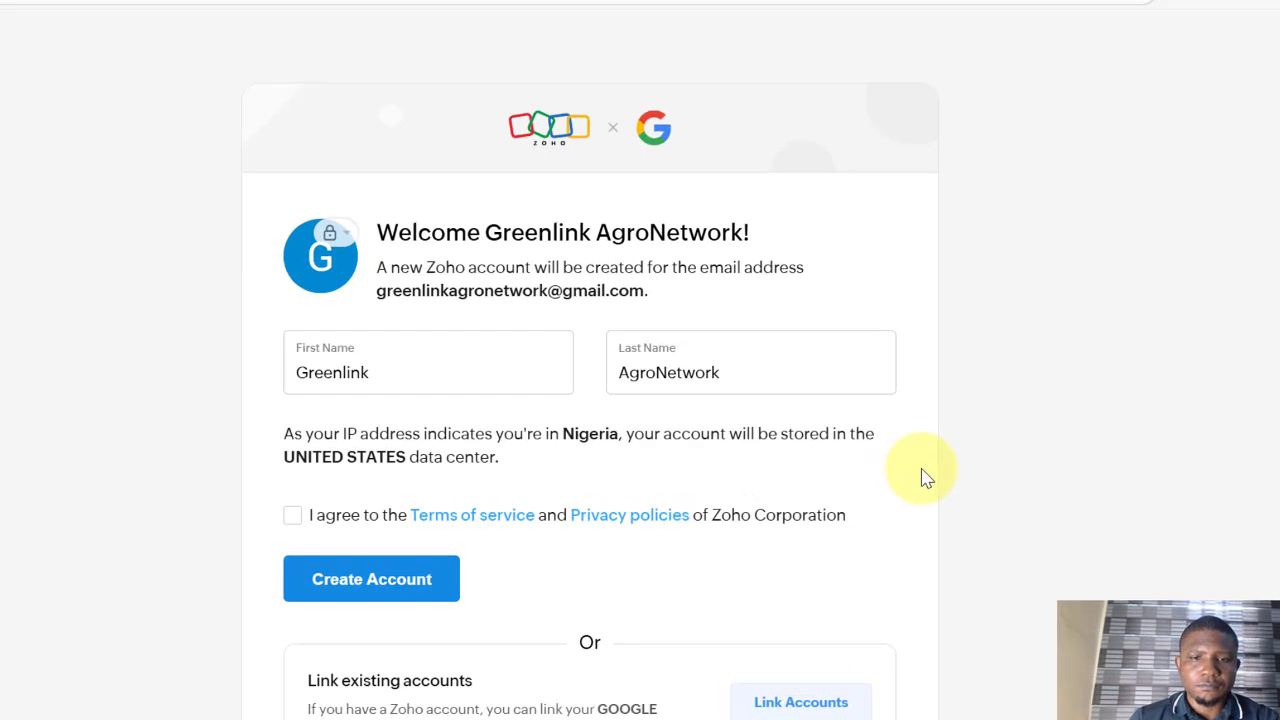
{"action": "left_click", "coordinate": [290, 518]}
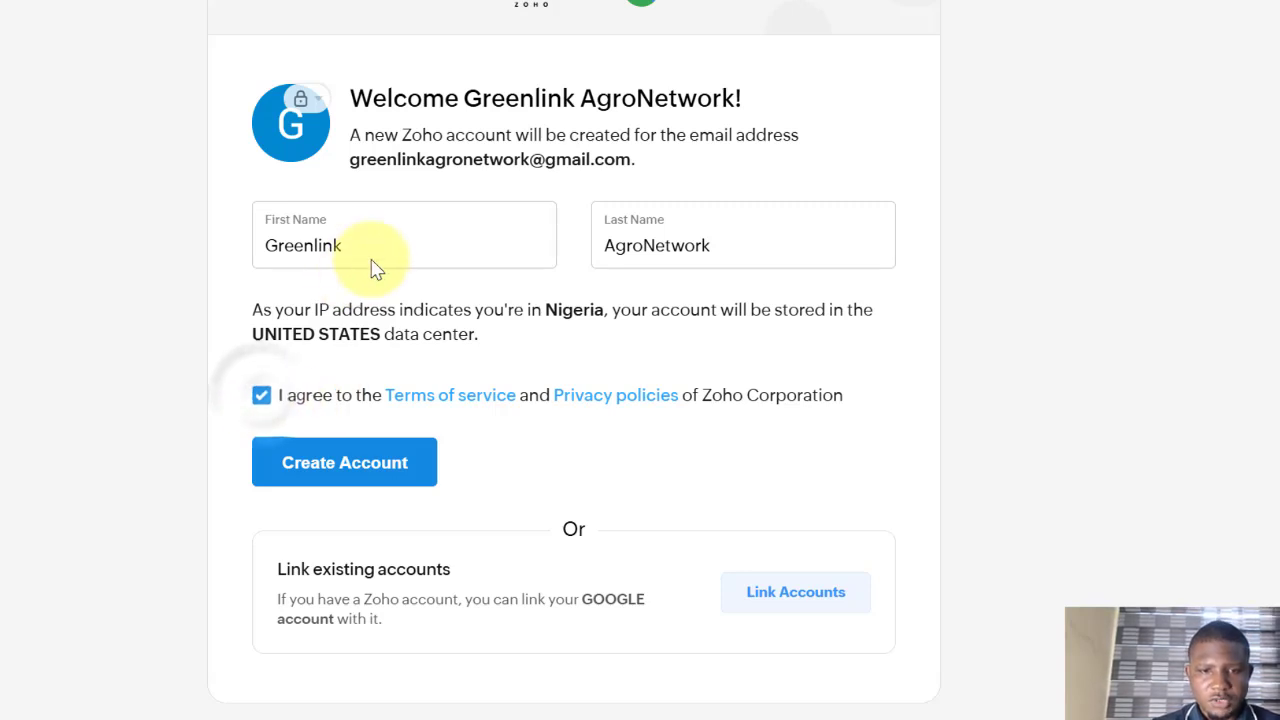
{"action": "left_click", "coordinate": [323, 245]}
{"action": "left_click_drag", "start_coordinate": [342, 245], "coordinate": [246, 251]}
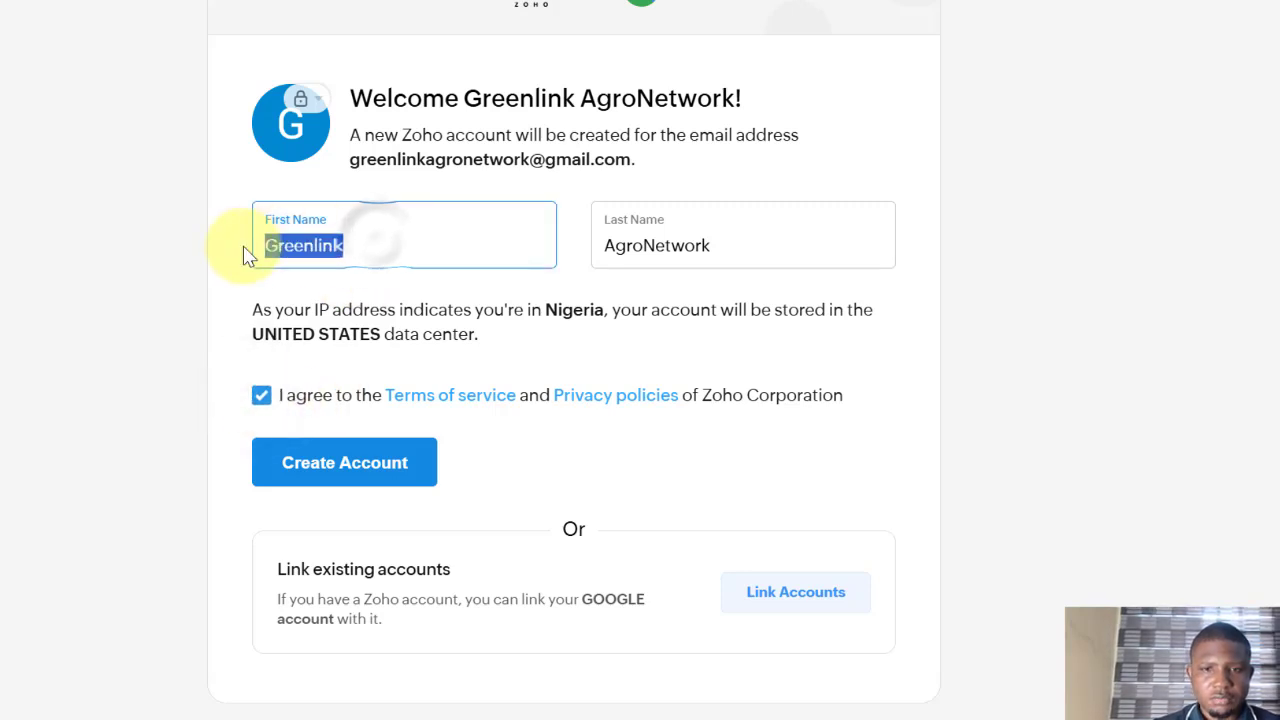
{"action": "left_click", "coordinate": [342, 293]}
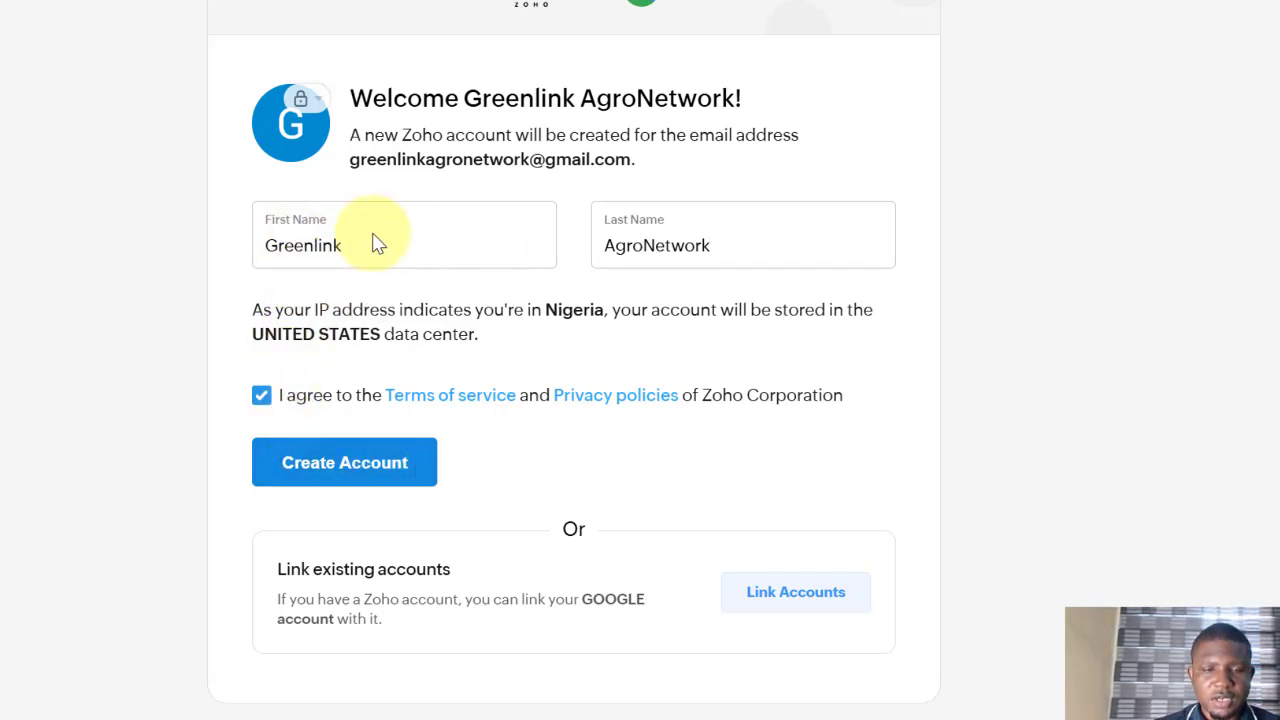
{"action": "left_click", "coordinate": [356, 460]}
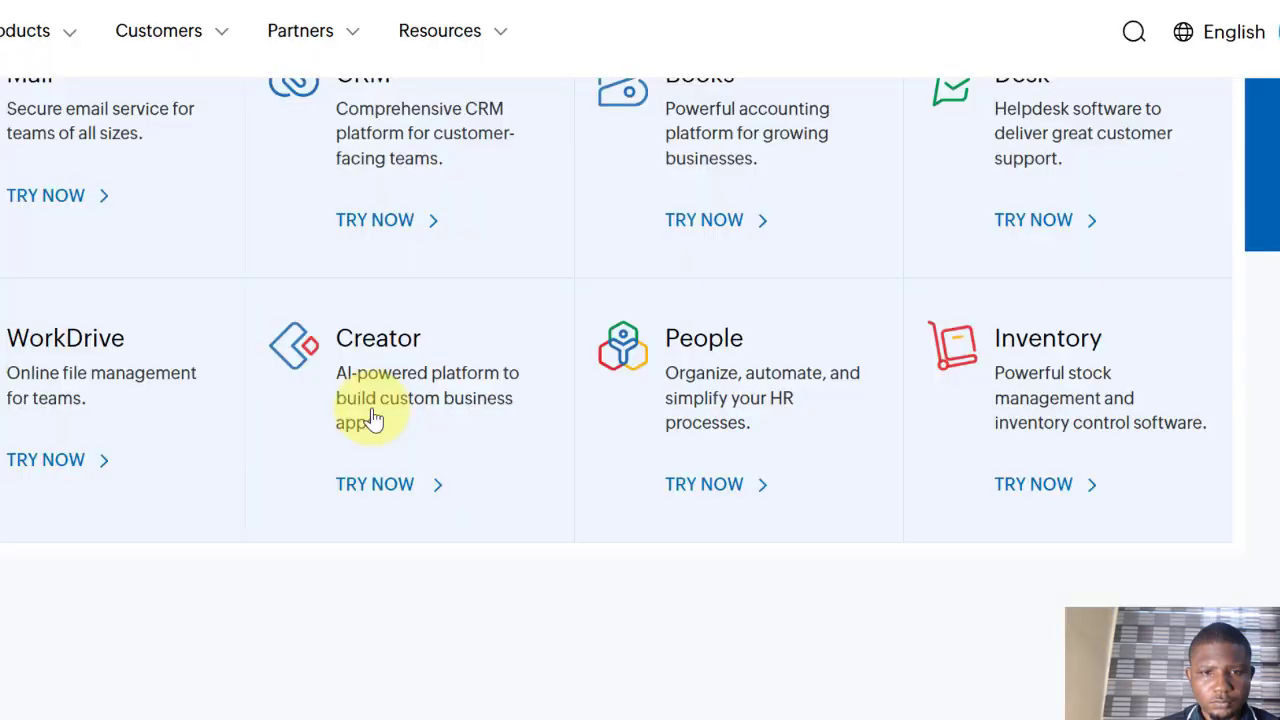
Step: Scroll the All Products page down to the Finance apps, where Invoice is listed as free
{"action": "scroll", "coordinate": [370, 418], "scroll_direction": "up", "scroll_amount": 1}
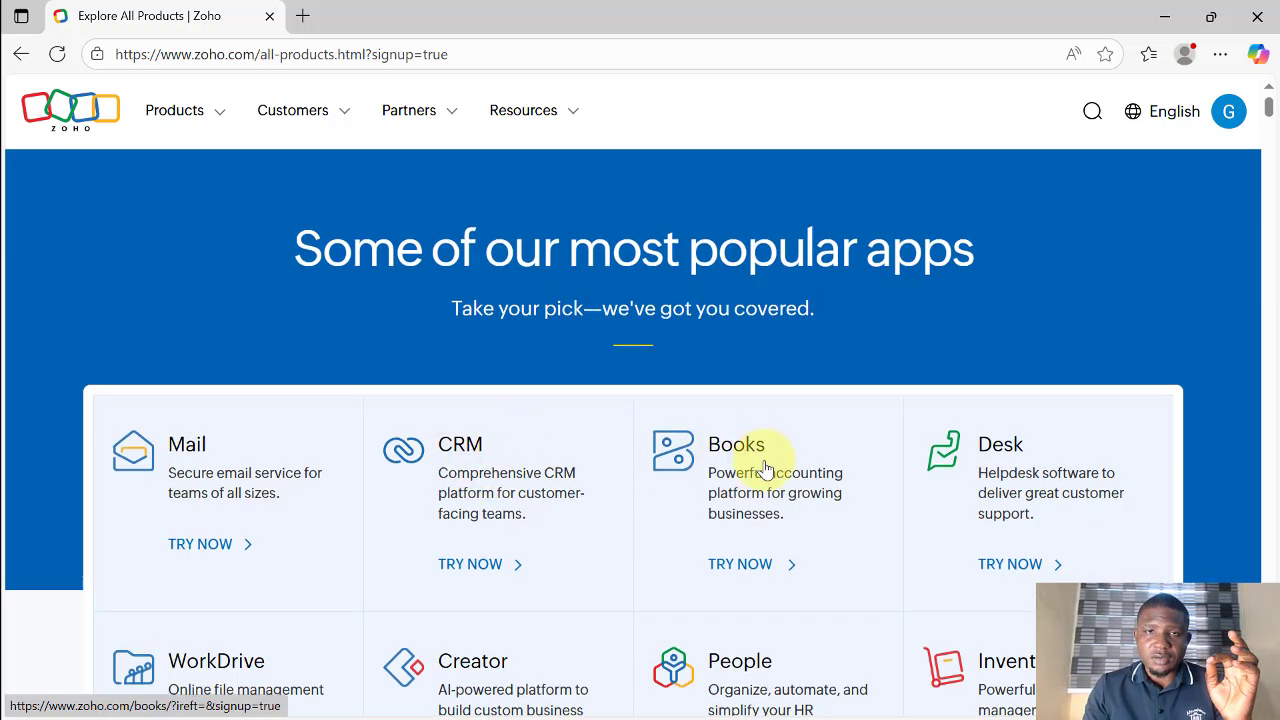
{"action": "scroll", "coordinate": [763, 466], "scroll_direction": "down", "scroll_amount": 2}
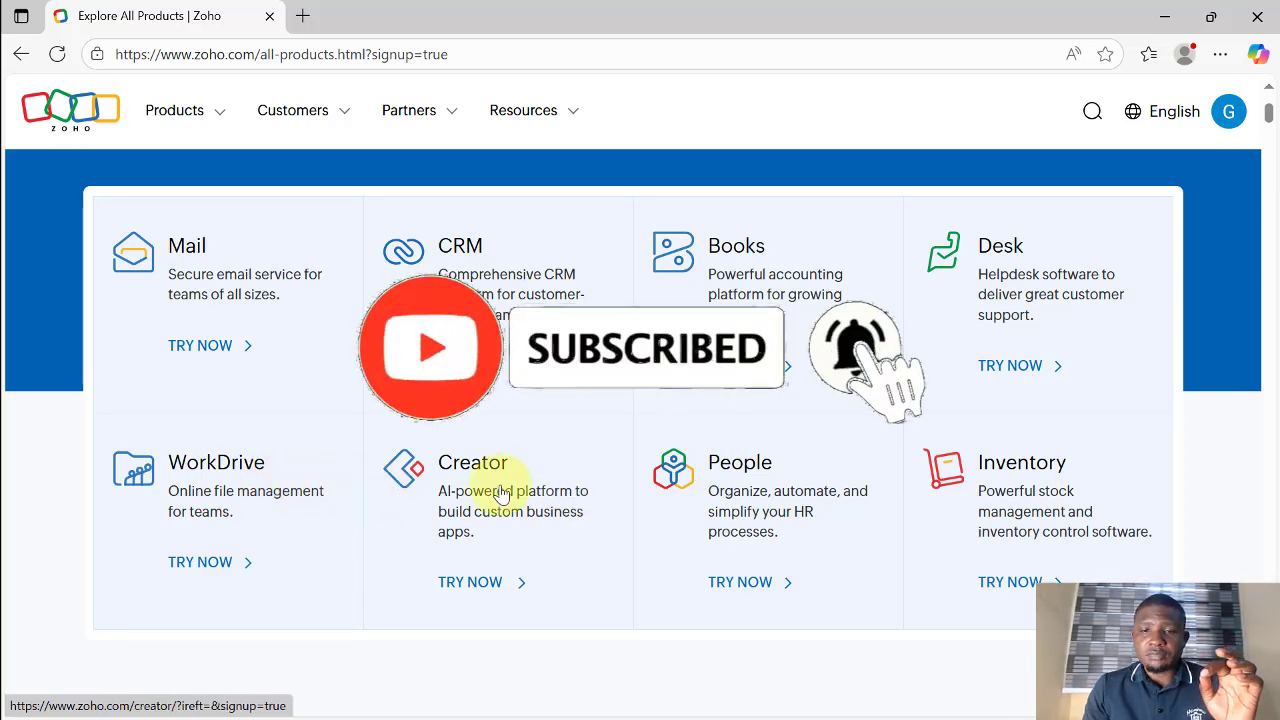
{"action": "scroll", "coordinate": [640, 418], "scroll_direction": "down", "scroll_amount": 5}
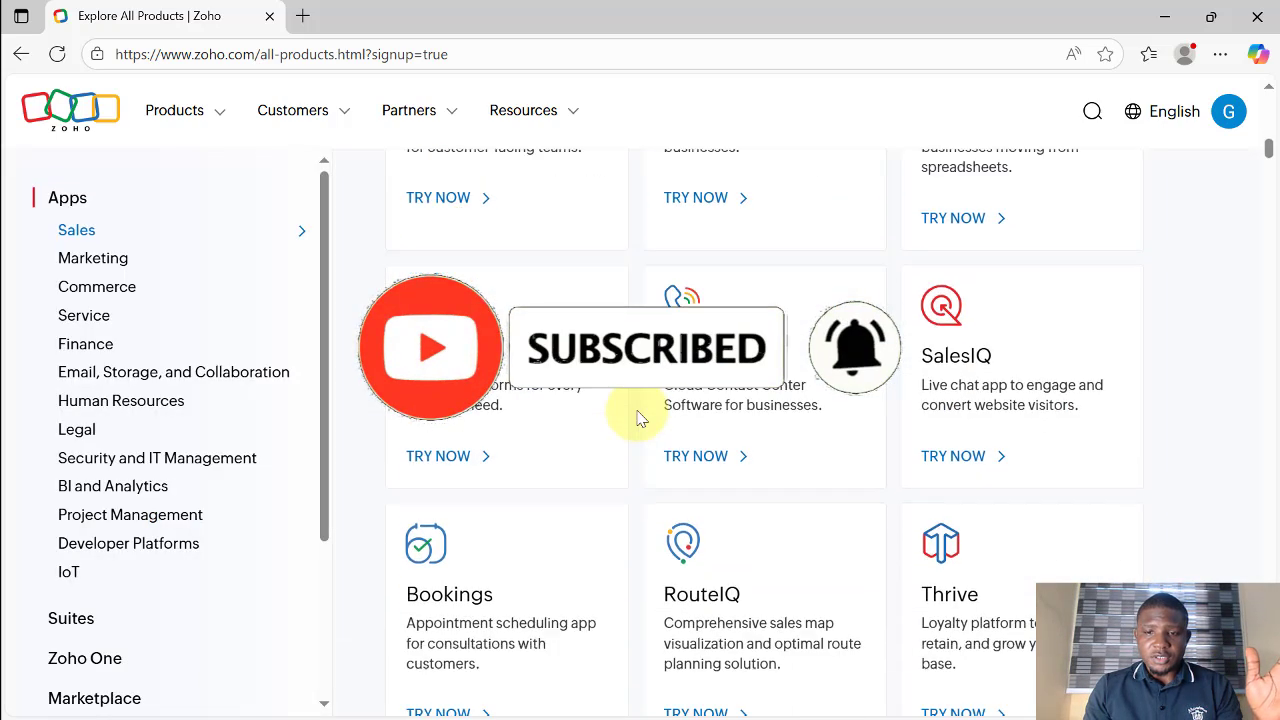
{"action": "scroll", "coordinate": [640, 418], "scroll_direction": "down", "scroll_amount": 5}
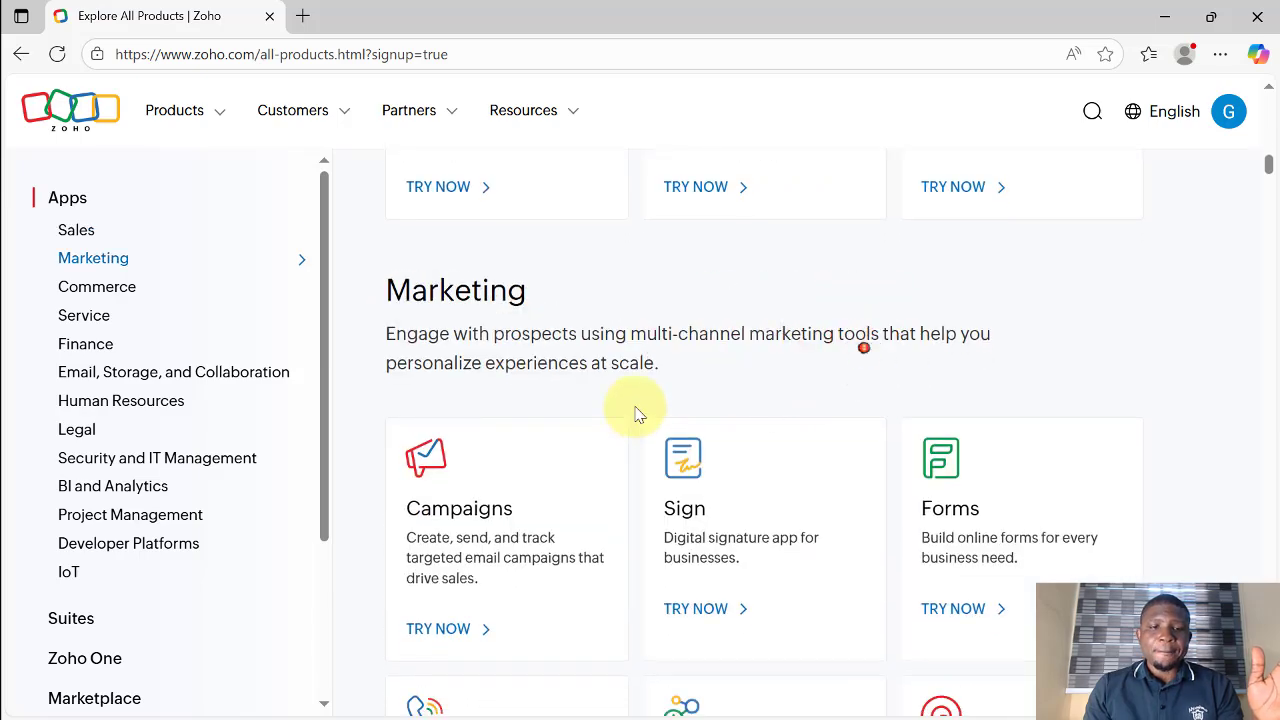
{"action": "scroll", "coordinate": [638, 413], "scroll_direction": "down", "scroll_amount": 10}
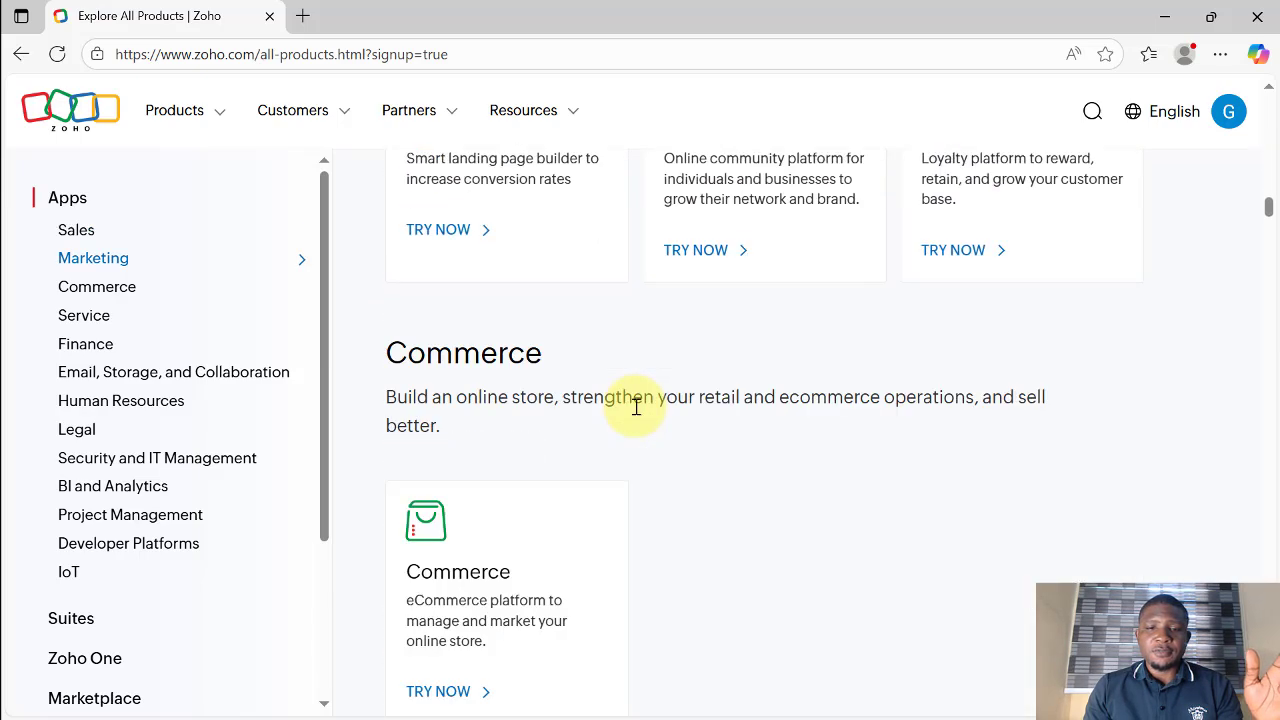
{"action": "scroll", "coordinate": [637, 410], "scroll_direction": "down", "scroll_amount": 8}
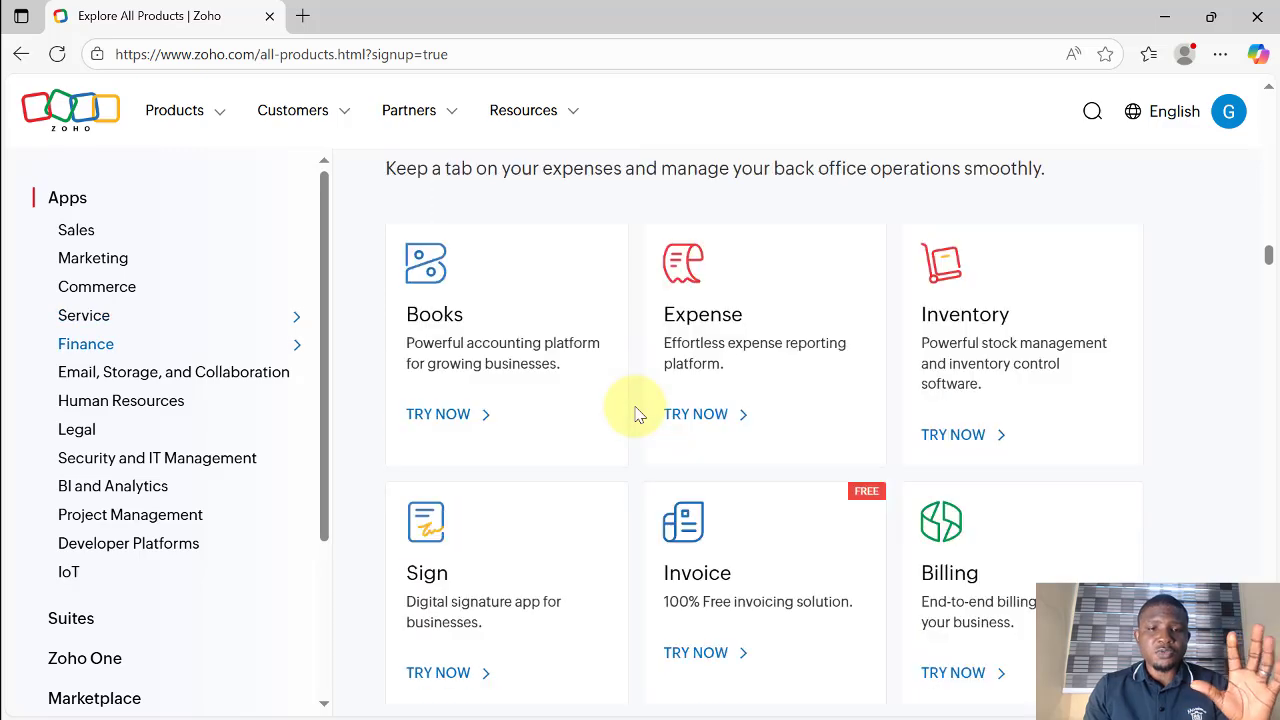
{"action": "scroll", "coordinate": [637, 413], "scroll_direction": "down", "scroll_amount": 1}
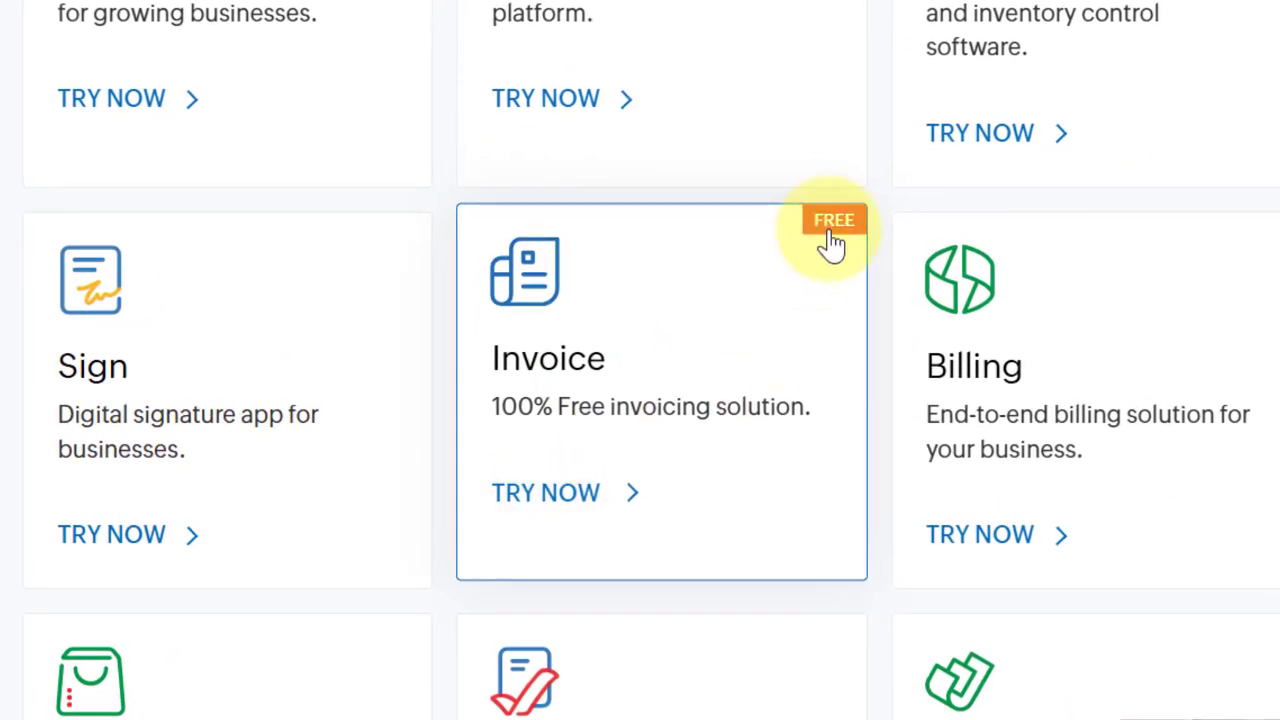
Step: Start Zoho Invoice and paste the account name 'Greenlink AgroNetwork' as the Organization Name
{"action": "left_click", "coordinate": [610, 418]}
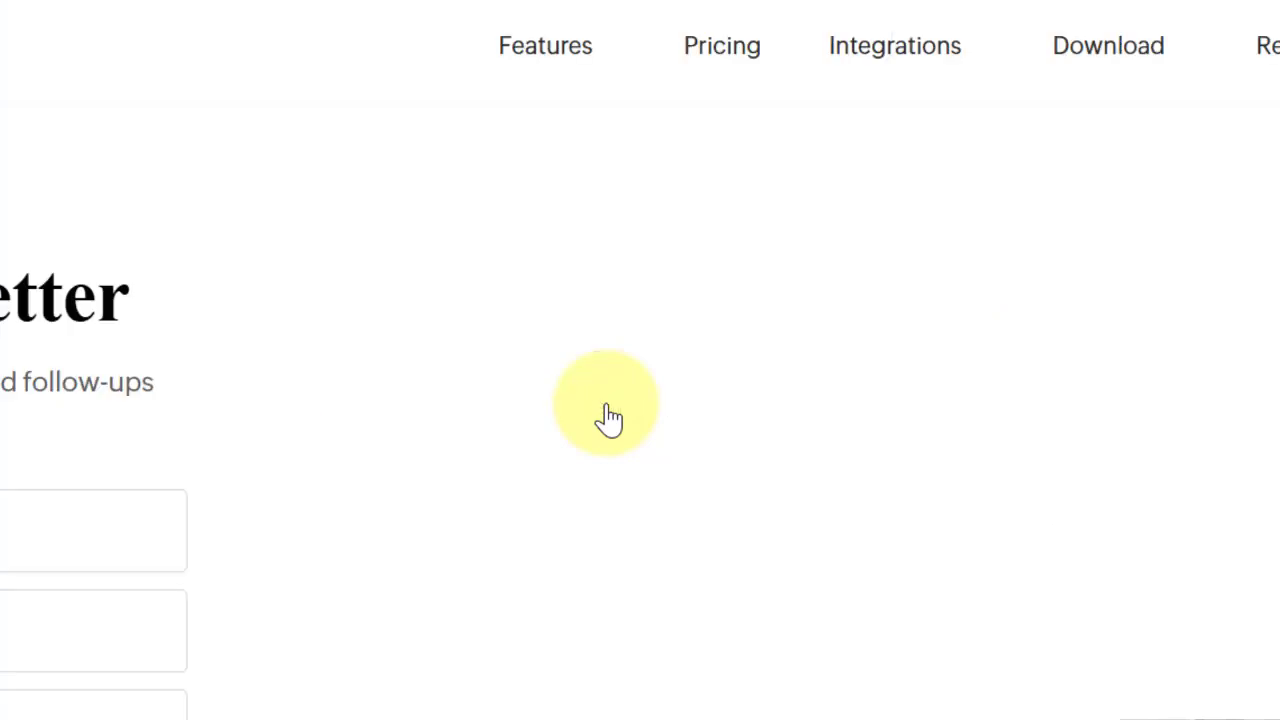
{"action": "left_click", "coordinate": [597, 372]}
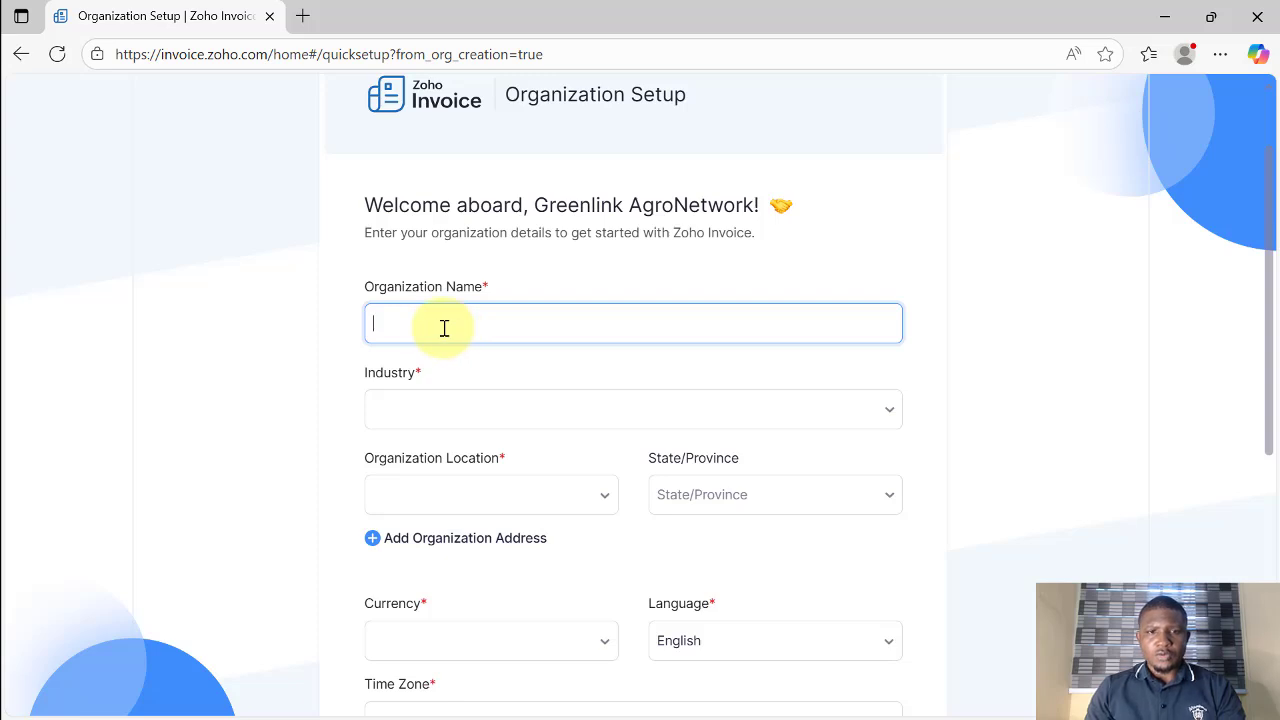
{"action": "left_click_drag", "start_coordinate": [541, 199], "coordinate": [759, 207]}
{"action": "key", "text": "ctrl+c"}
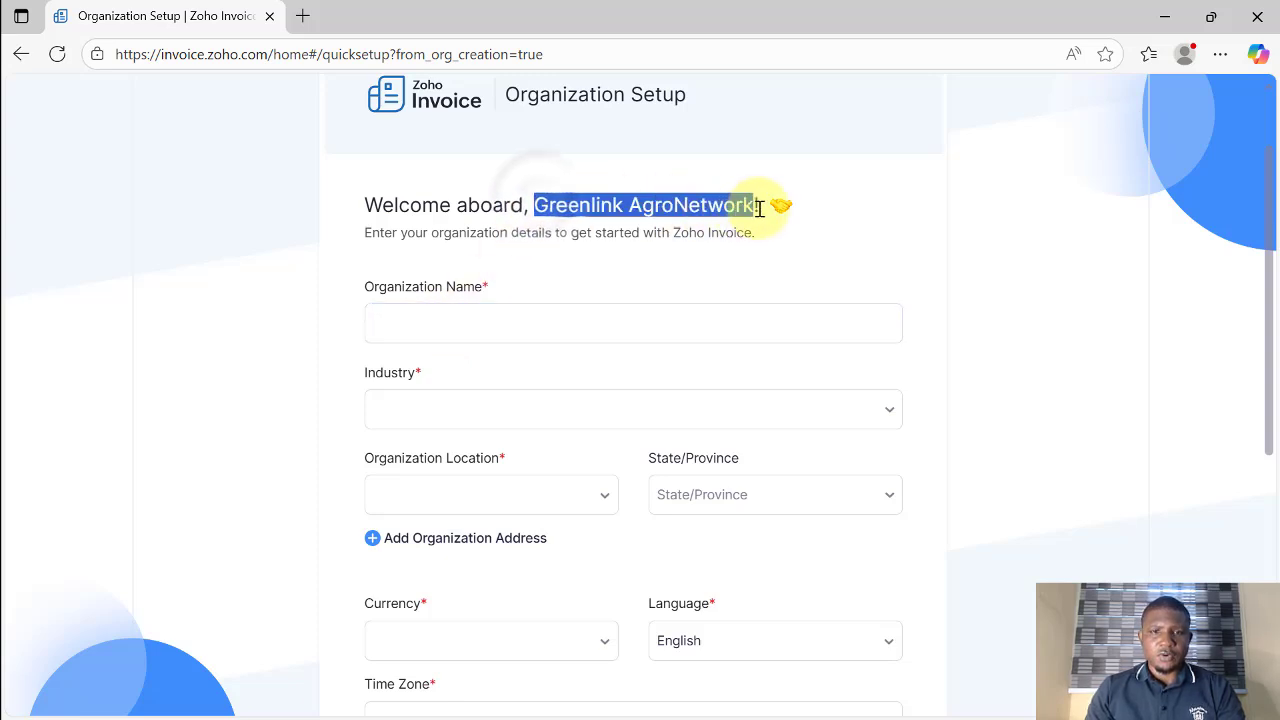
{"action": "left_click", "coordinate": [486, 329]}
{"action": "key", "text": "ctrl+v"}
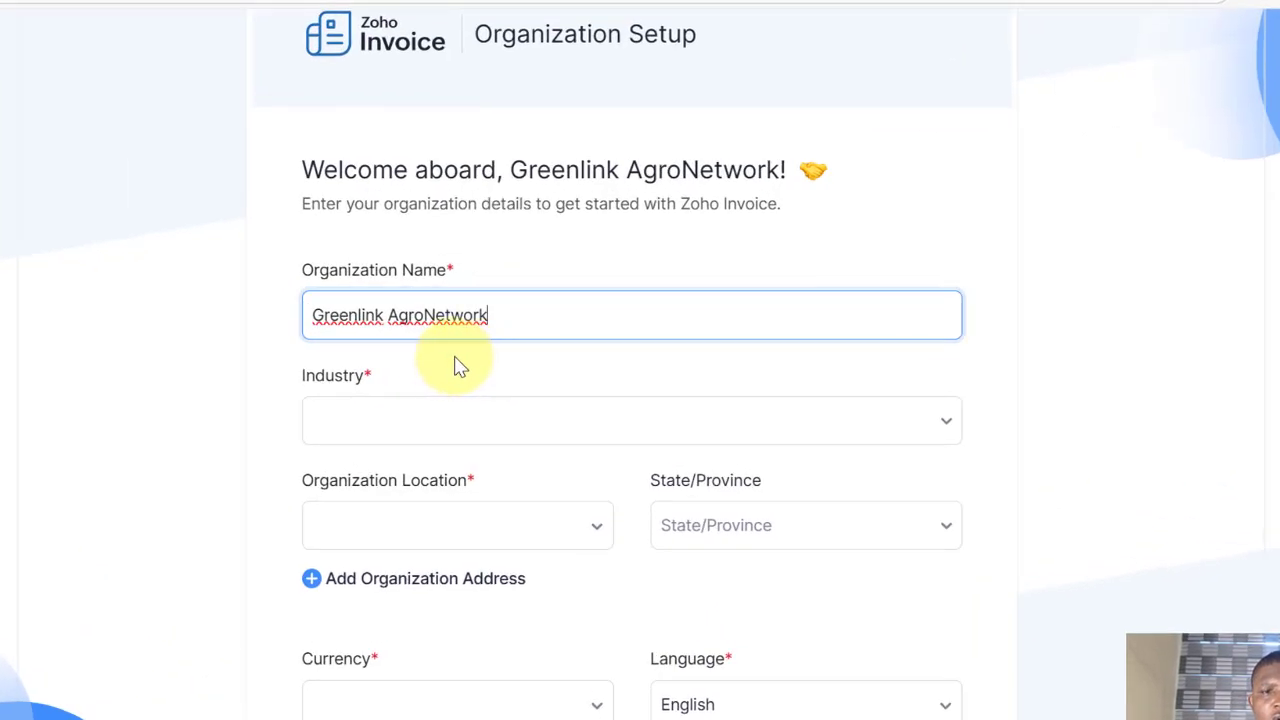
{"action": "left_click", "coordinate": [455, 365]}
Step: Set the organization's industry to Agriculture
{"action": "scroll", "coordinate": [445, 352], "scroll_direction": "down", "scroll_amount": 1}
{"action": "left_click", "coordinate": [437, 294]}
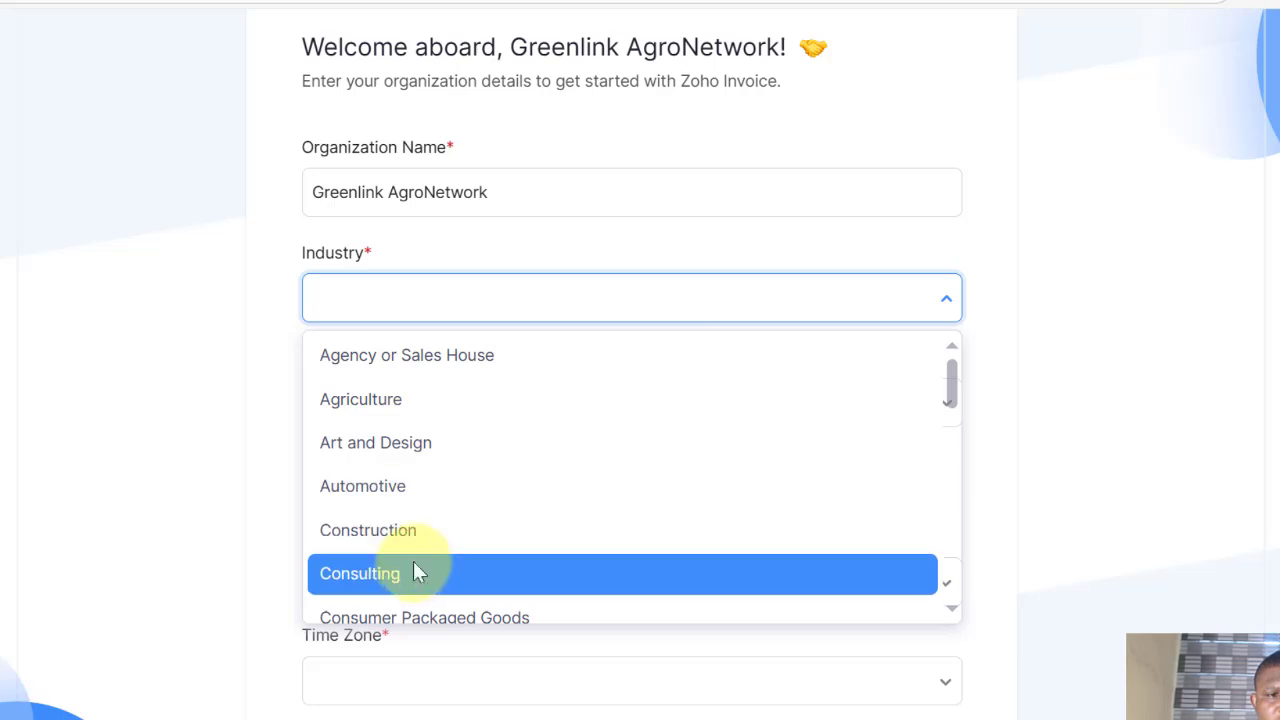
{"action": "left_click", "coordinate": [426, 402]}
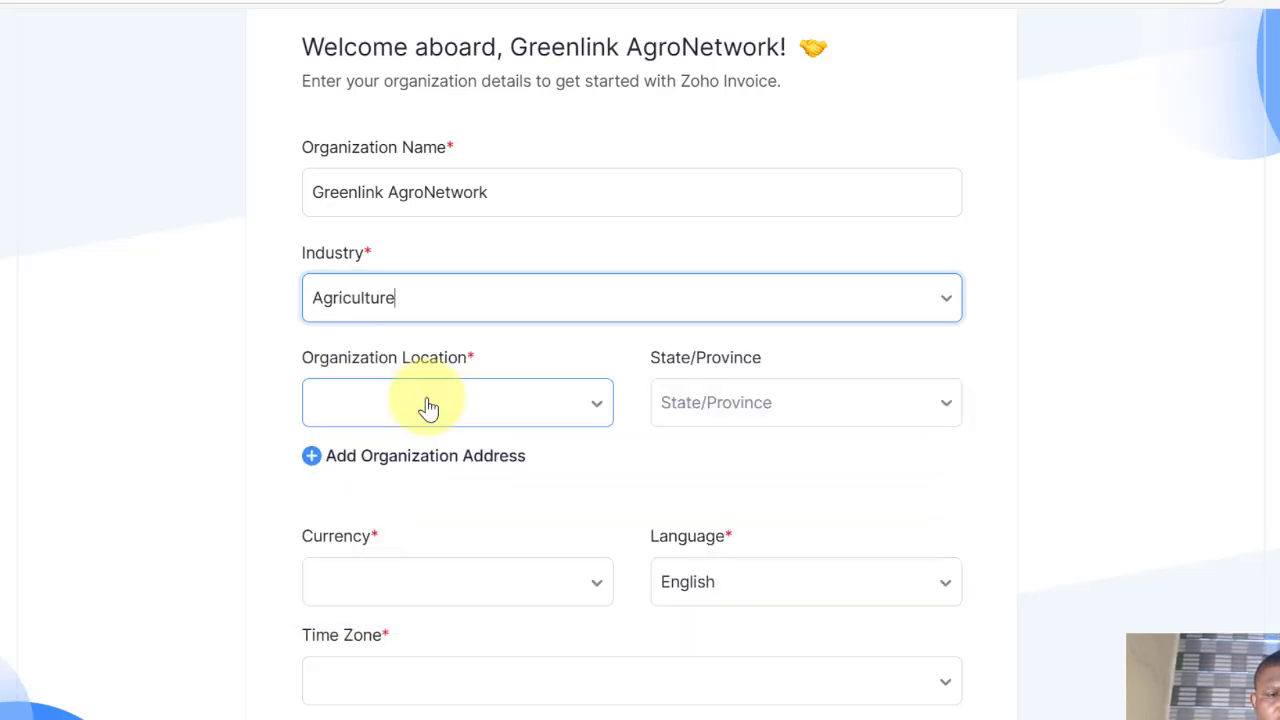
{"action": "left_click", "coordinate": [543, 337]}
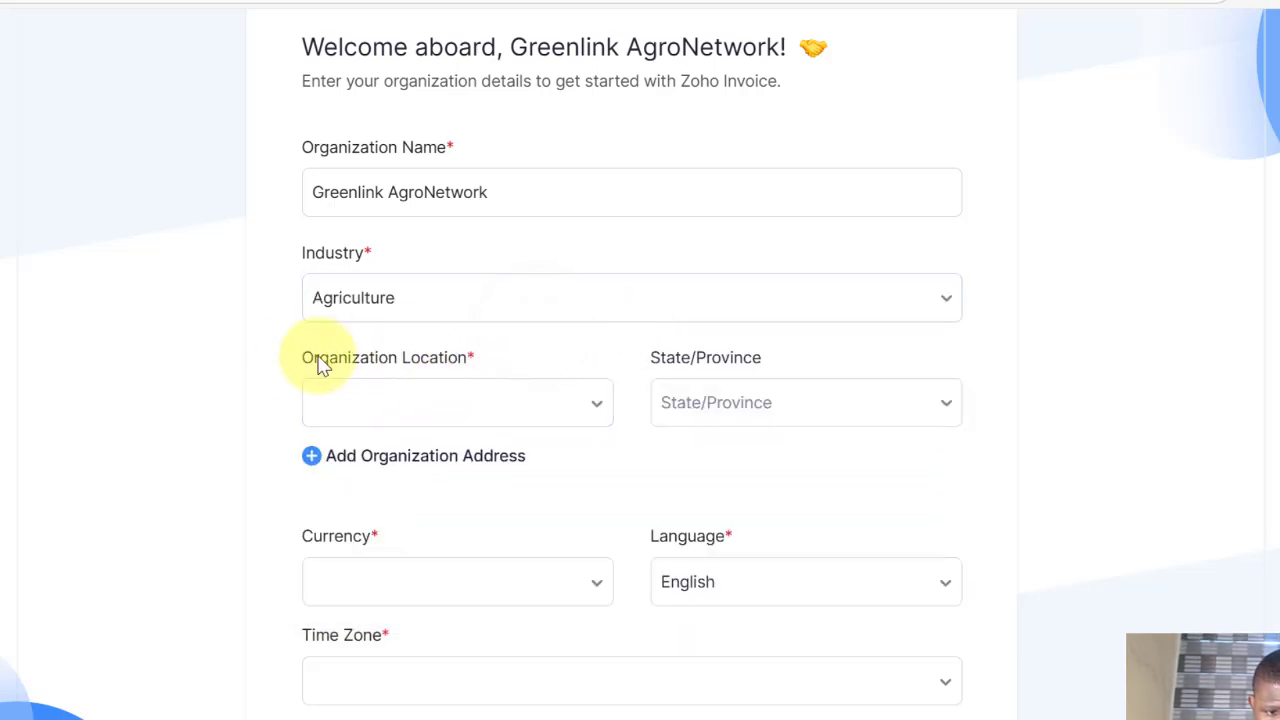
Step: Set the organization location to Nigeria, leaving the state unselected
{"action": "left_click", "coordinate": [510, 400]}
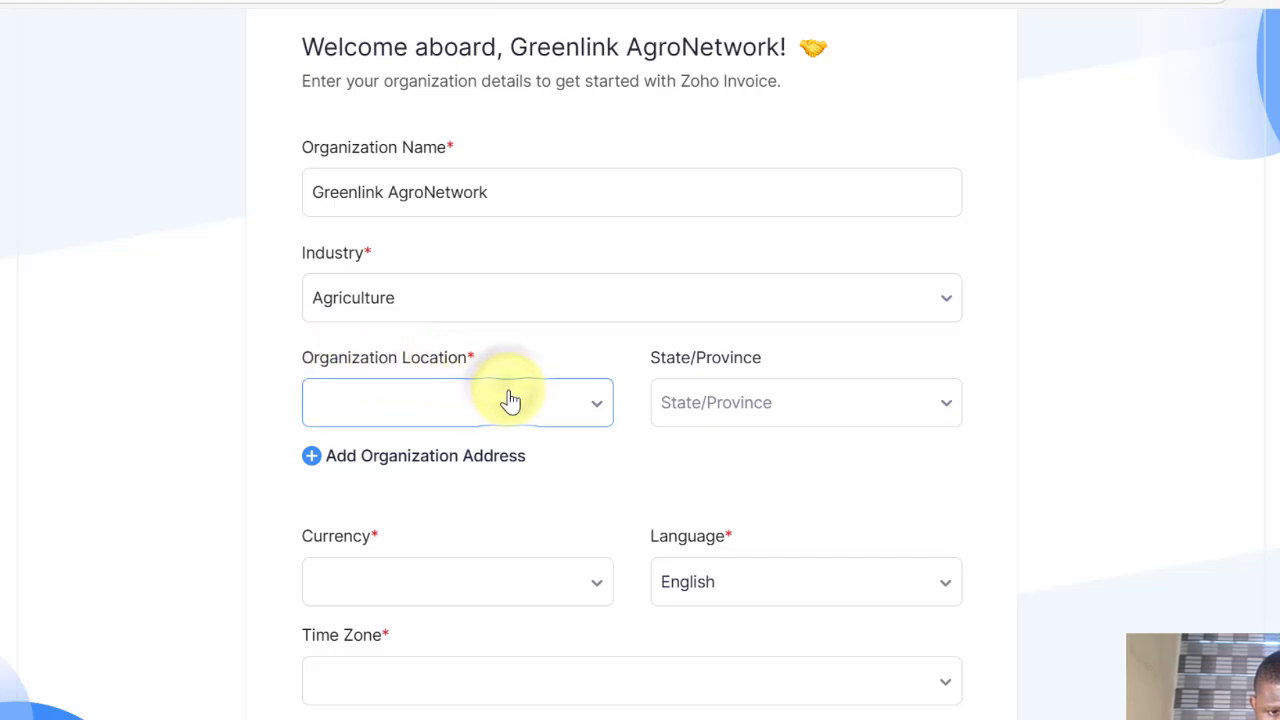
{"action": "left_click", "coordinate": [525, 402]}
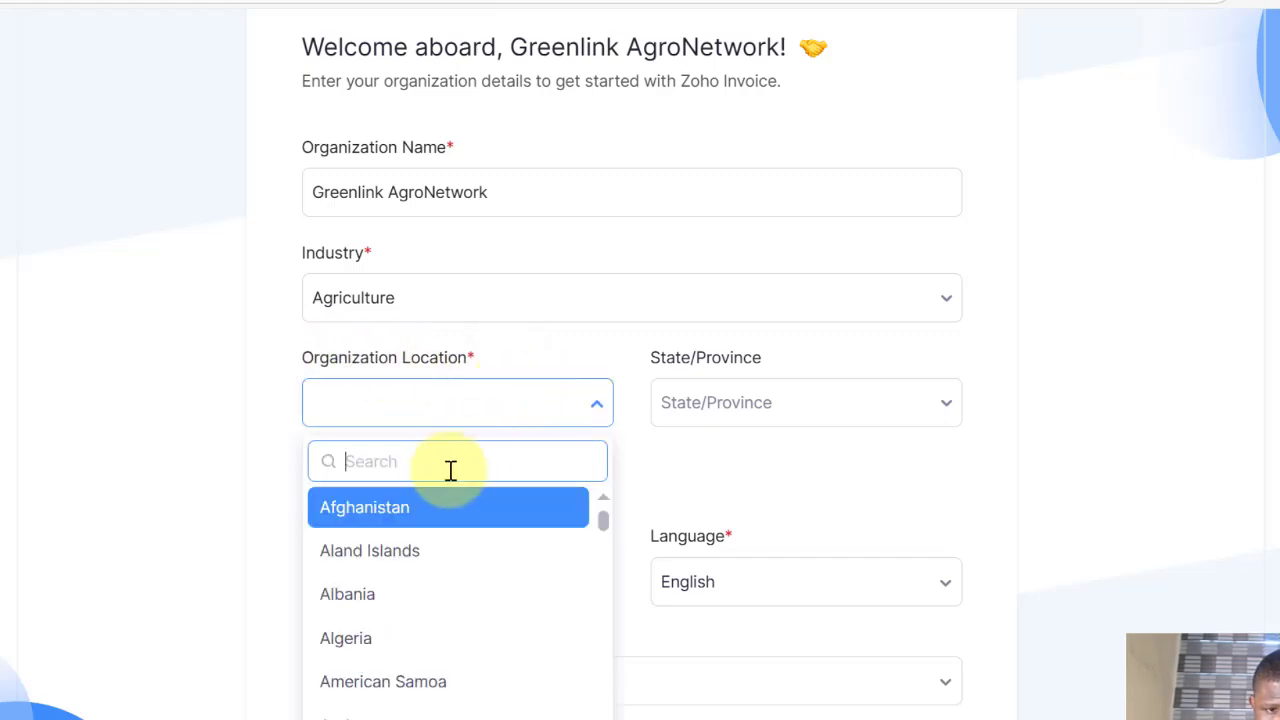
{"action": "left_click", "coordinate": [399, 461]}
{"action": "type", "text": "Nigeria"}
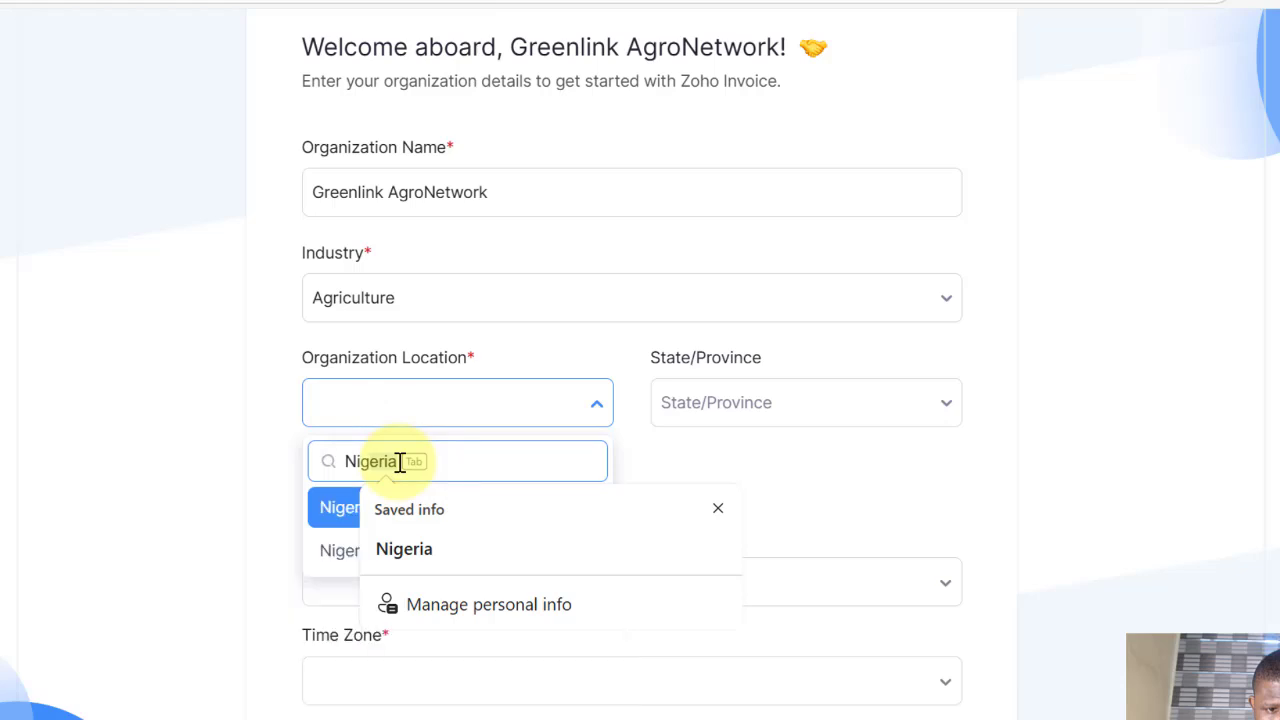
{"action": "left_click", "coordinate": [422, 553]}
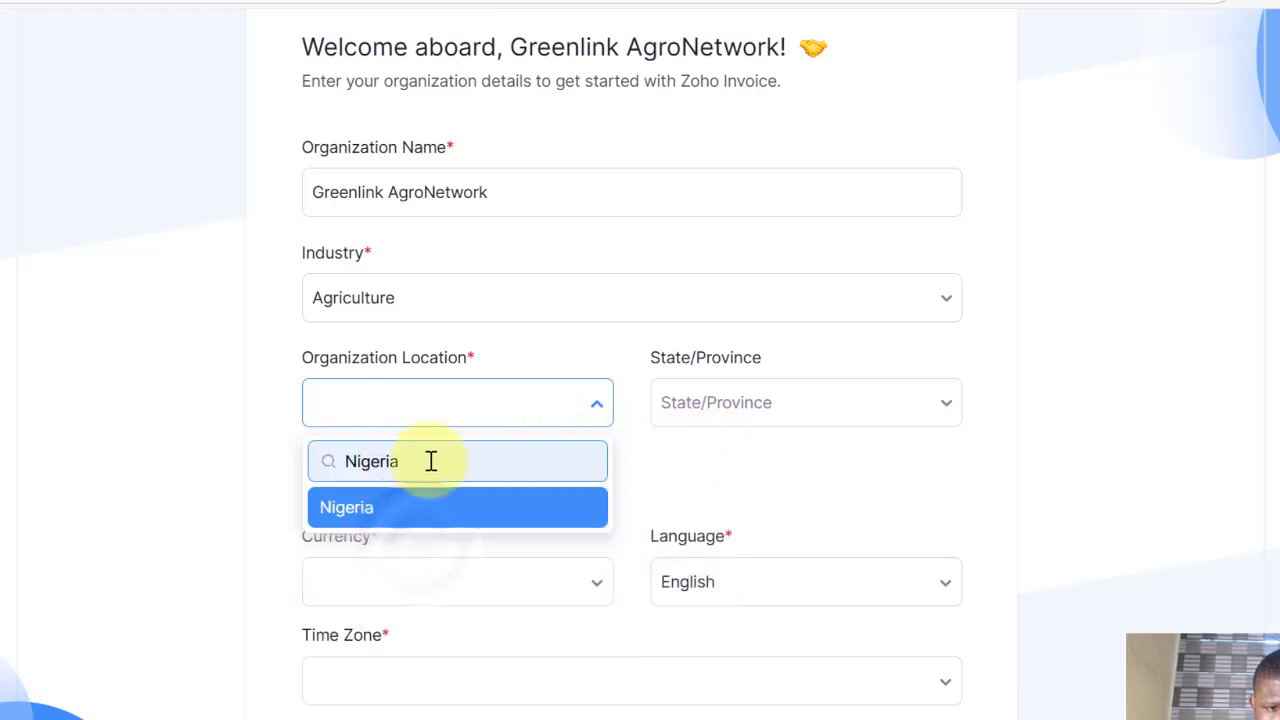
{"action": "left_click", "coordinate": [382, 505]}
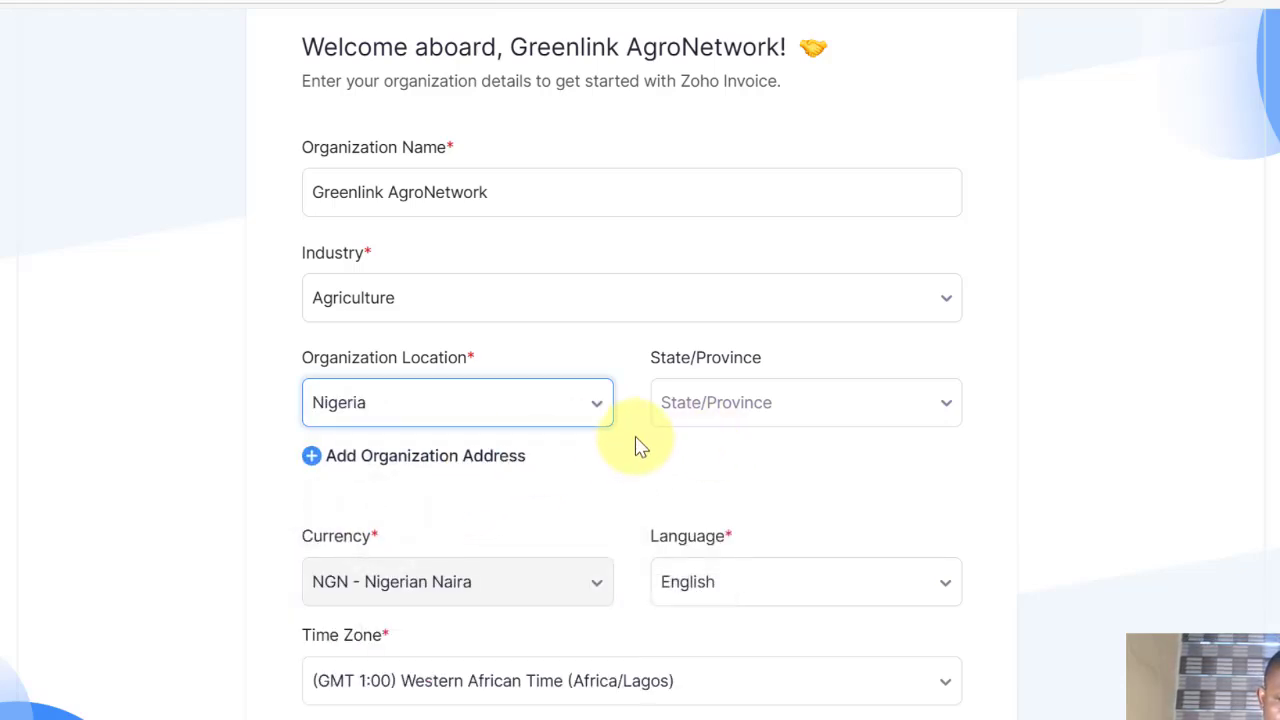
{"action": "left_click", "coordinate": [637, 362]}
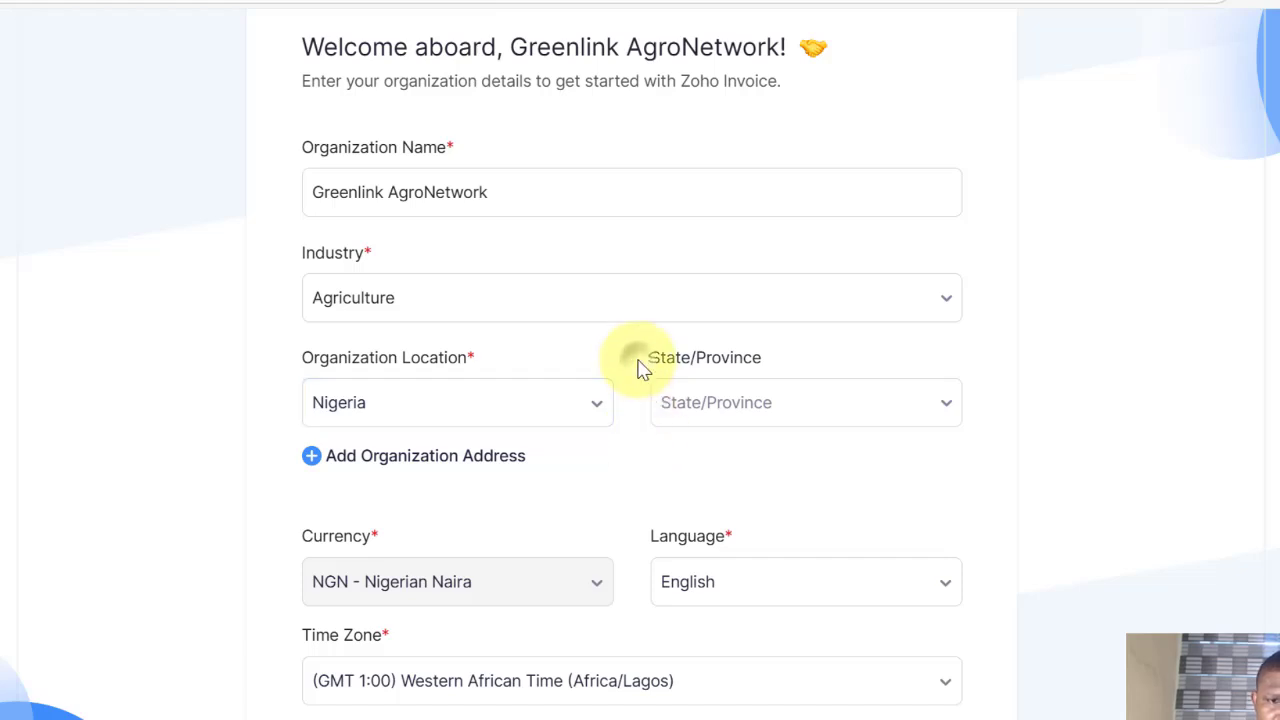
{"action": "left_click", "coordinate": [720, 400]}
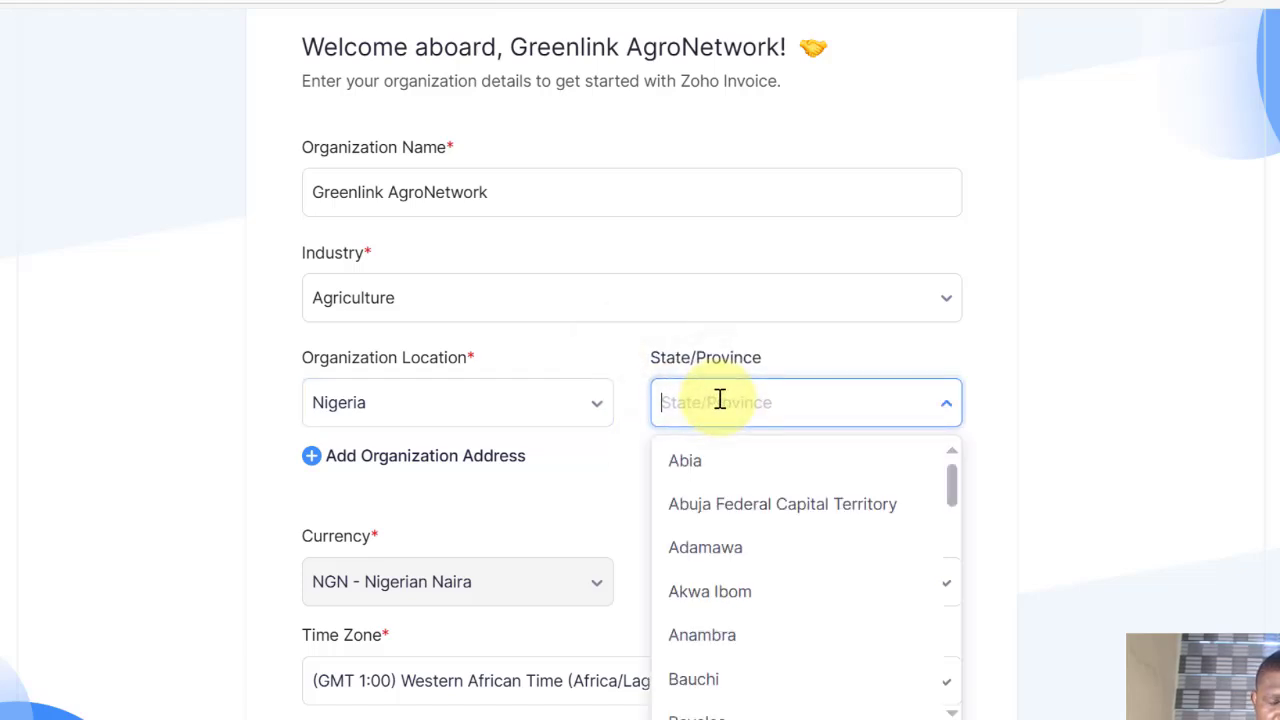
{"action": "left_click", "coordinate": [646, 466]}
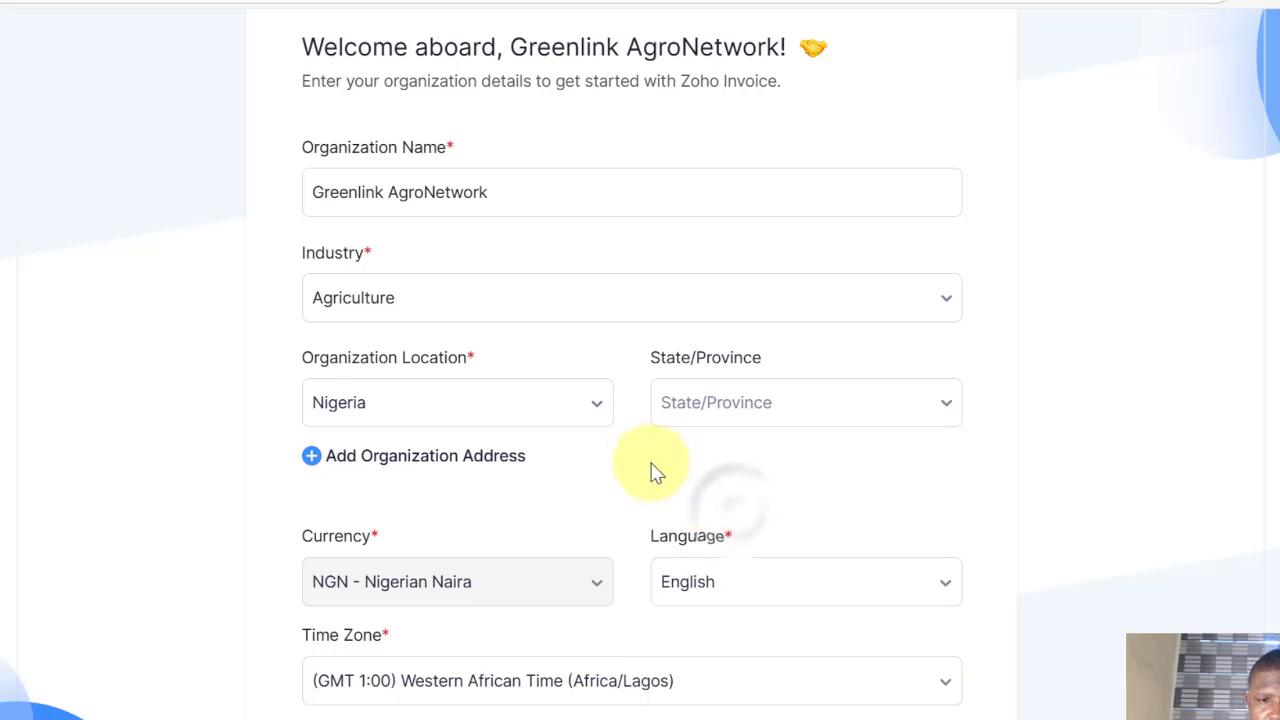
Step: Leave the current invoicing tool unanswered and submit the organization details with Get Started
{"action": "scroll", "coordinate": [620, 455], "scroll_direction": "down", "scroll_amount": 1}
{"action": "left_click", "coordinate": [430, 459]}
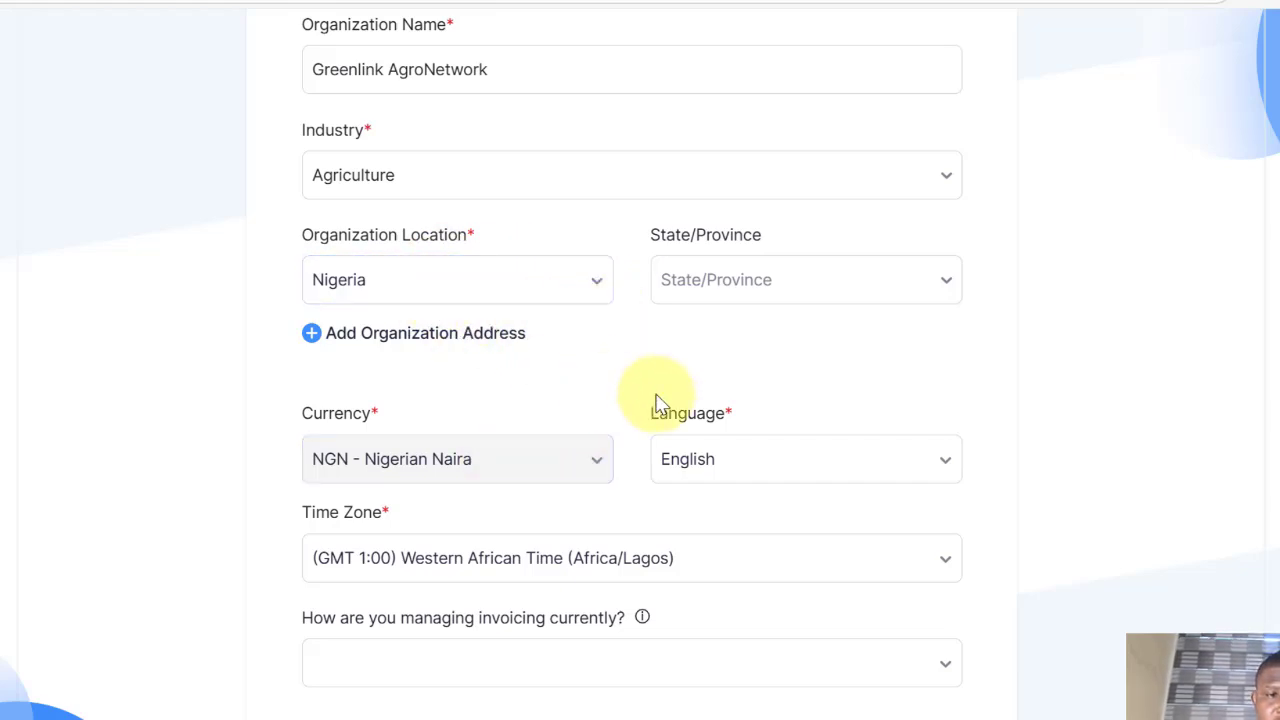
{"action": "scroll", "coordinate": [651, 400], "scroll_direction": "down", "scroll_amount": 1}
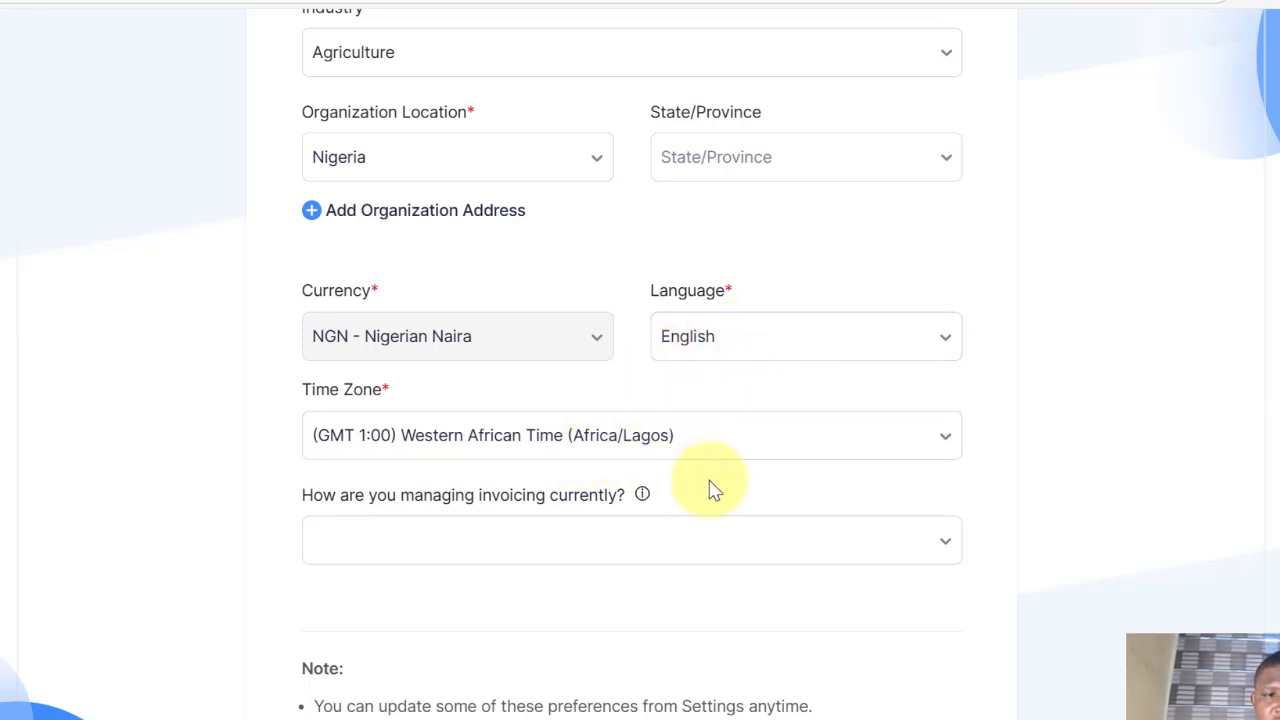
{"action": "scroll", "coordinate": [672, 483], "scroll_direction": "down", "scroll_amount": 1}
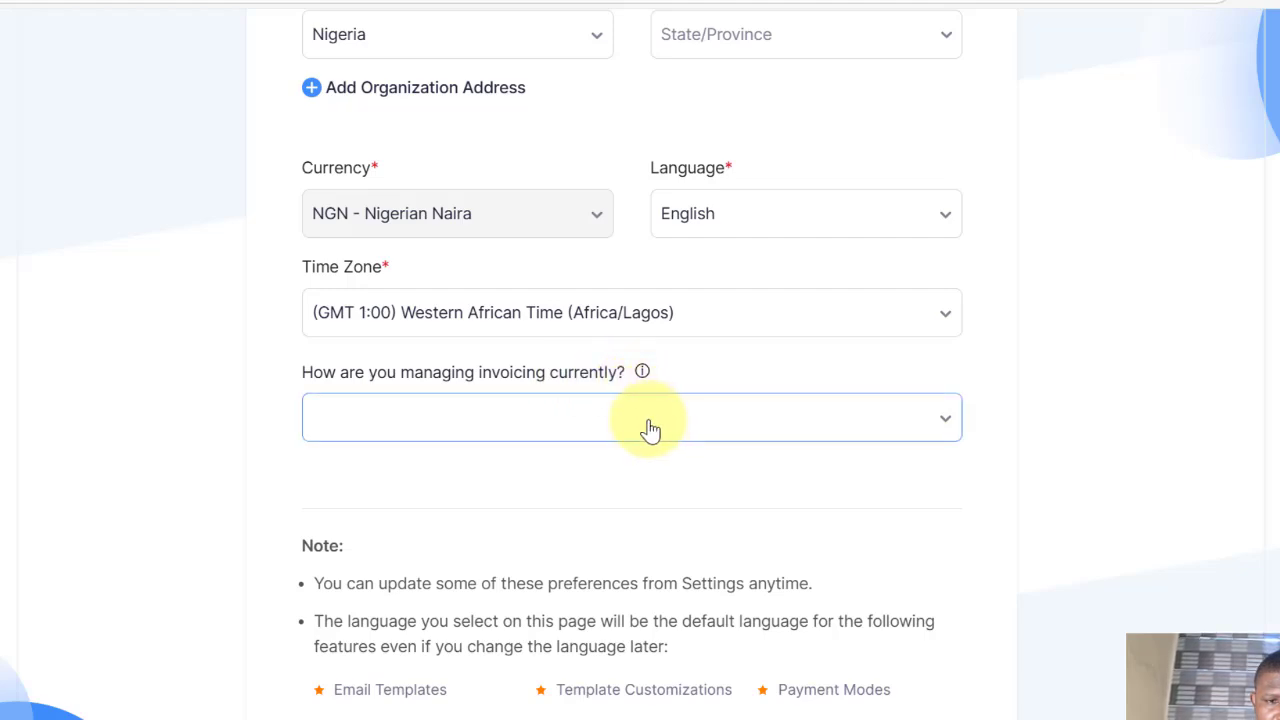
{"action": "left_click", "coordinate": [556, 425]}
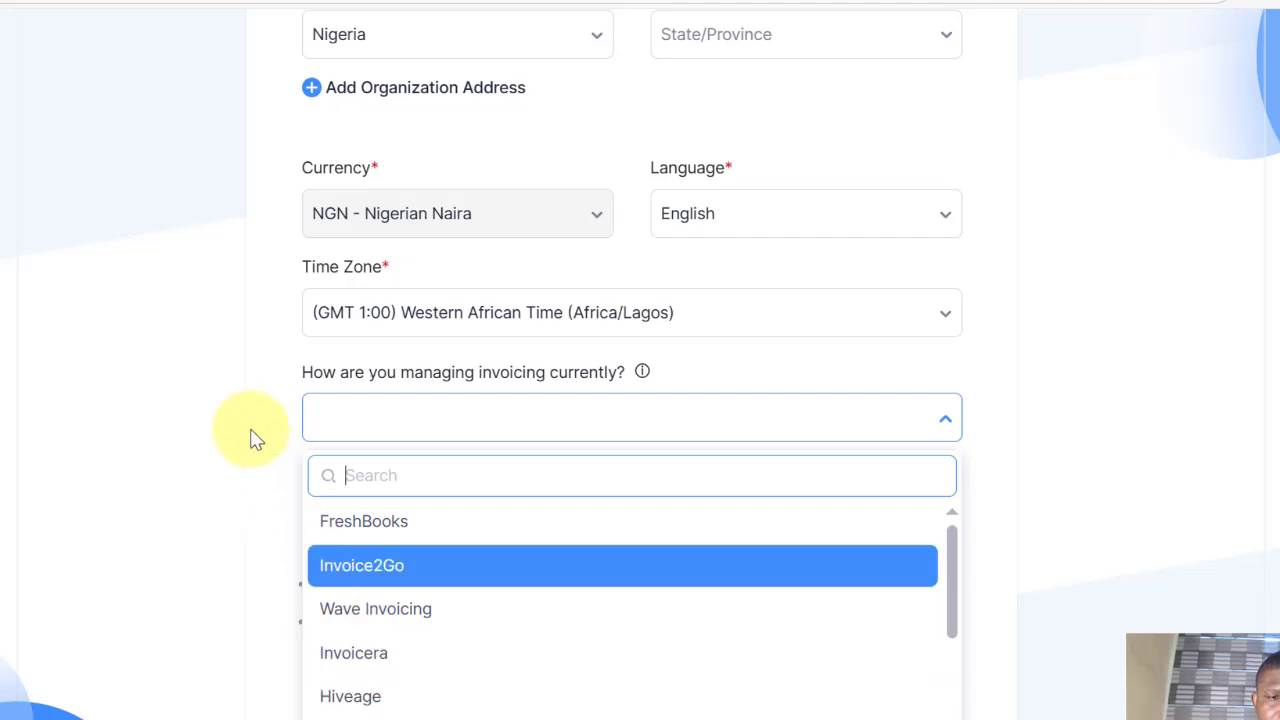
{"action": "left_click", "coordinate": [488, 416]}
{"action": "scroll", "coordinate": [420, 574], "scroll_direction": "down", "scroll_amount": 1}
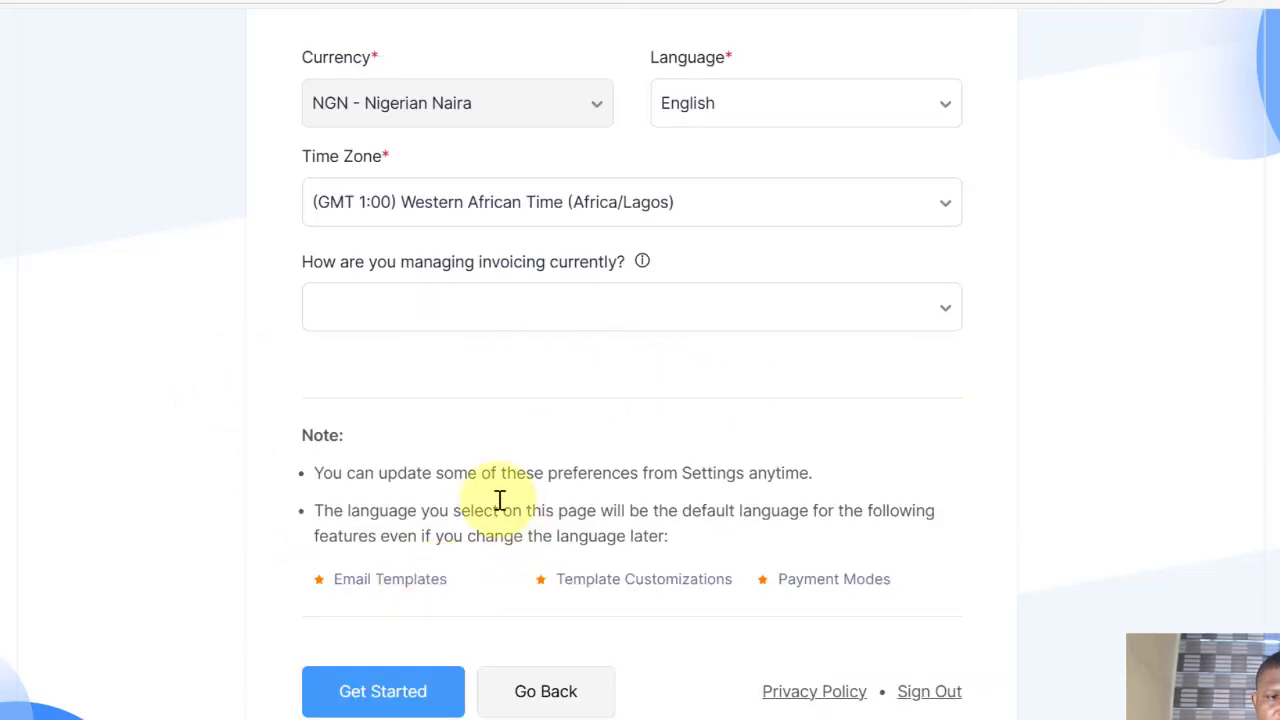
{"action": "left_click", "coordinate": [398, 690]}
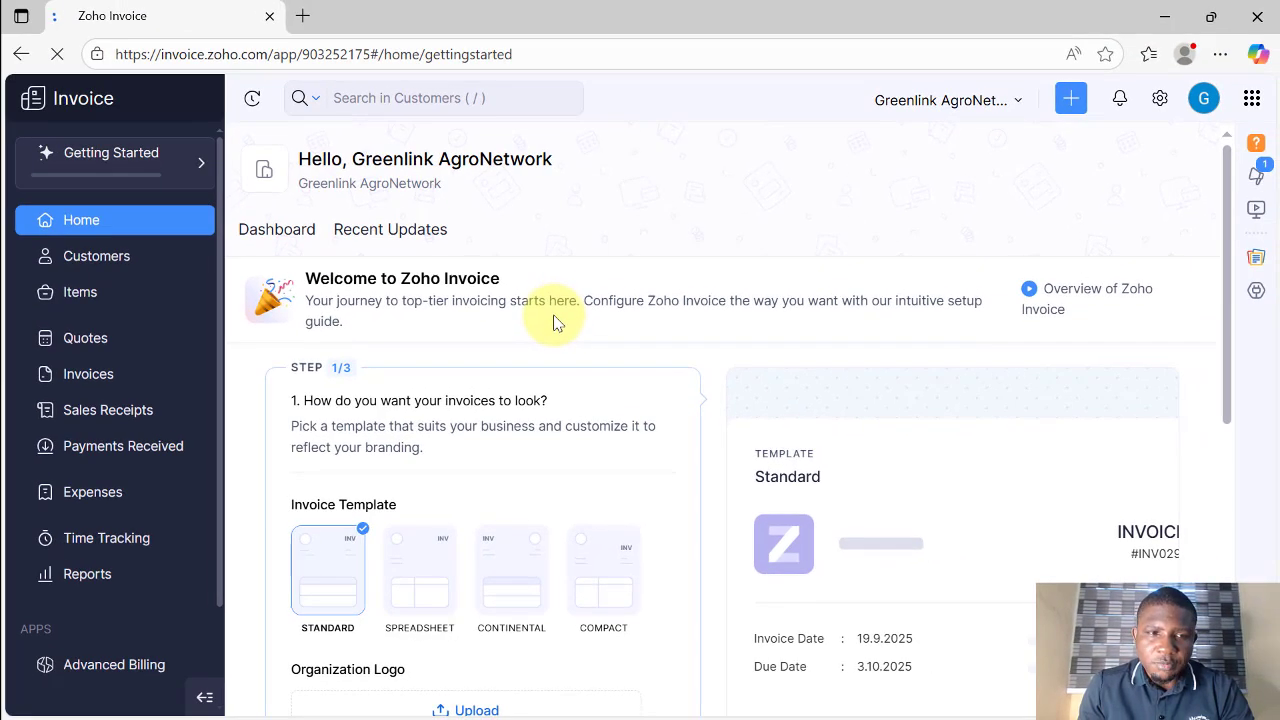
{"action": "scroll", "coordinate": [541, 300], "scroll_direction": "down", "scroll_amount": 2}
{"action": "left_click", "coordinate": [427, 394]}
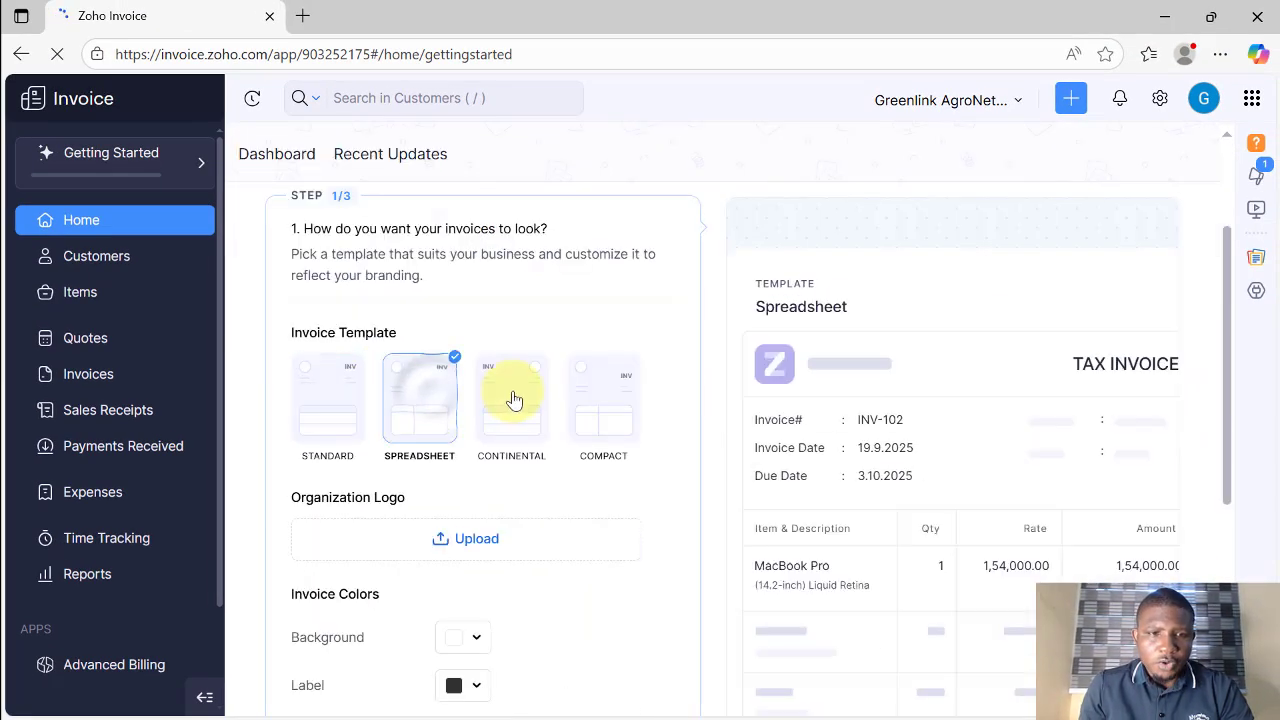
{"action": "left_click", "coordinate": [514, 392]}
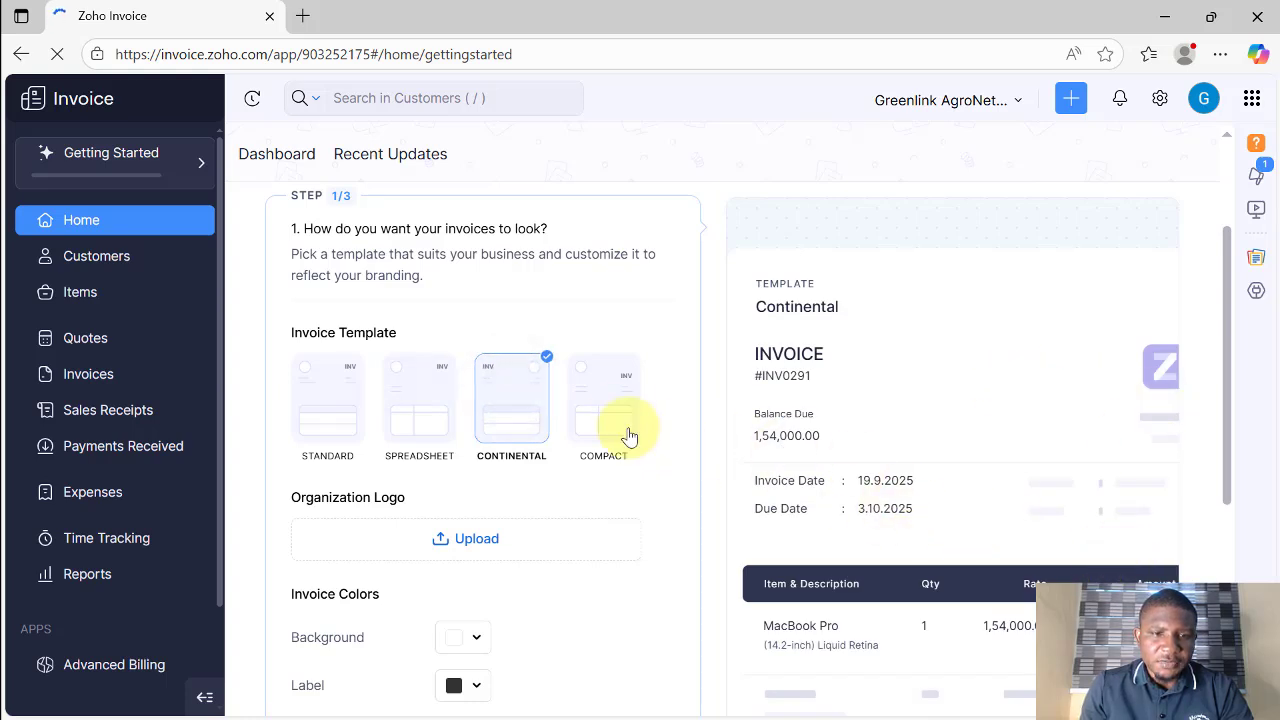
{"action": "left_click", "coordinate": [600, 413]}
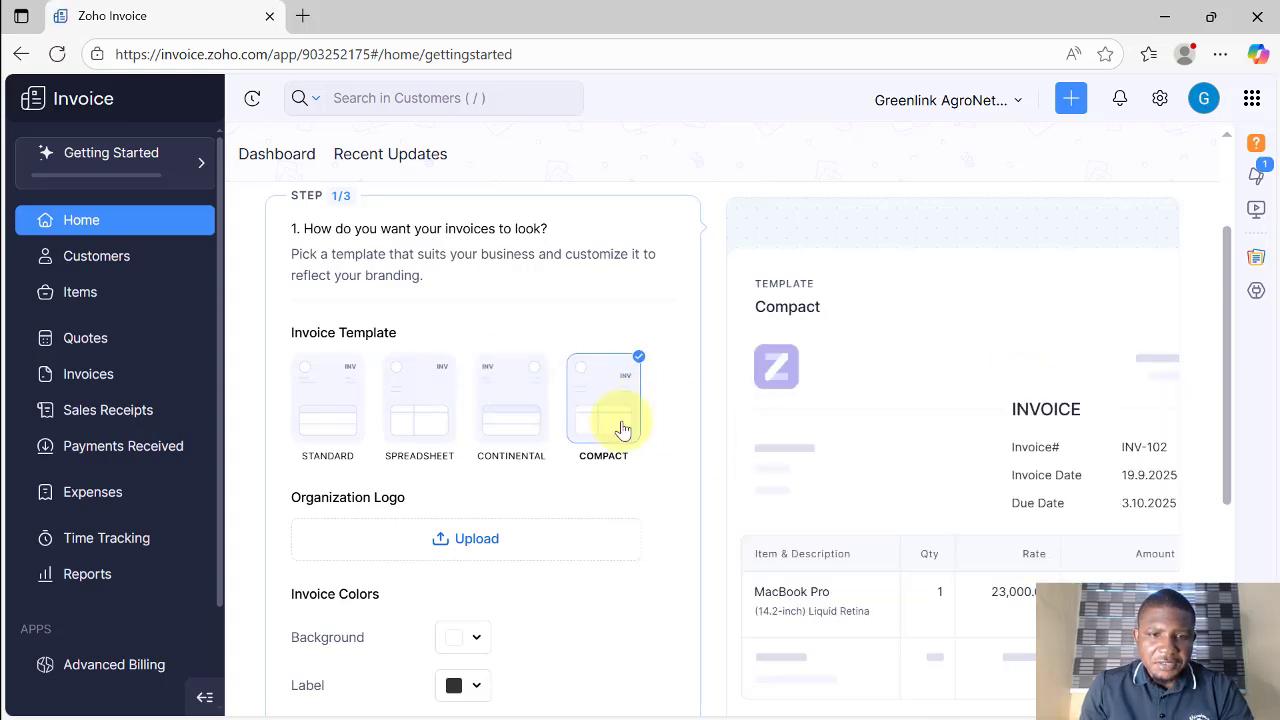
{"action": "left_click", "coordinate": [505, 414]}
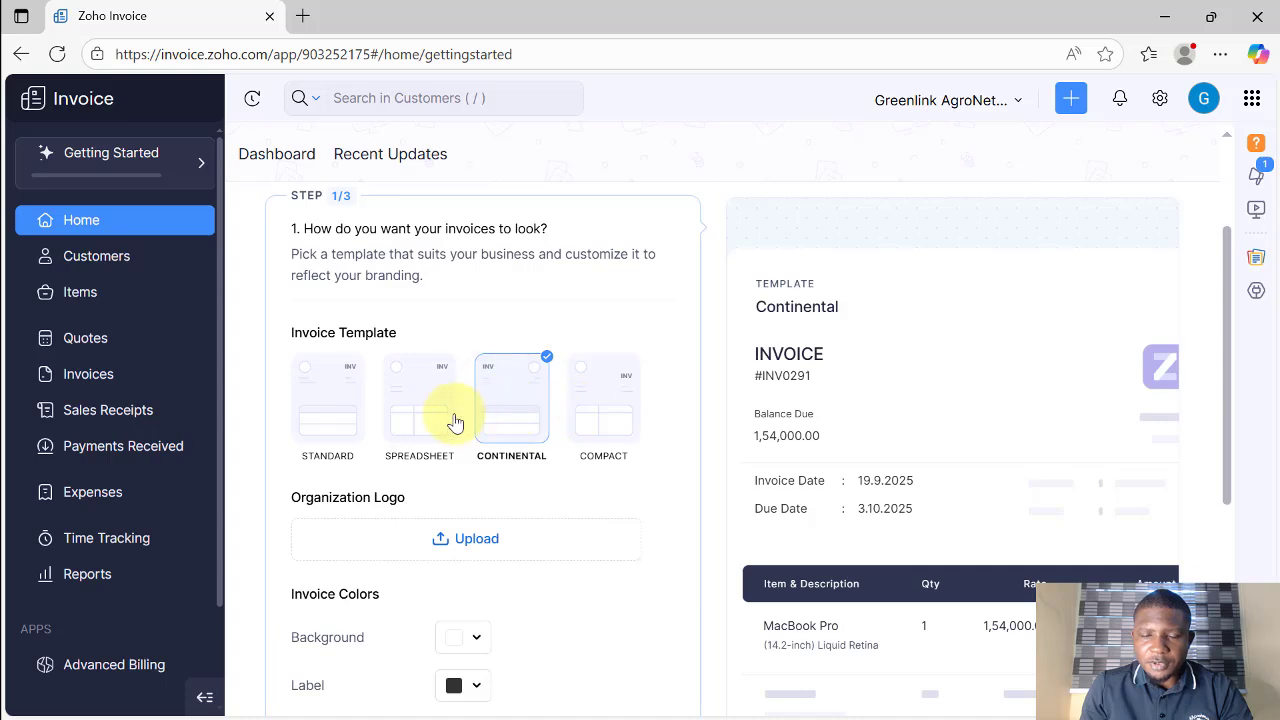
{"action": "left_click", "coordinate": [408, 413]}
{"action": "left_click", "coordinate": [324, 393]}
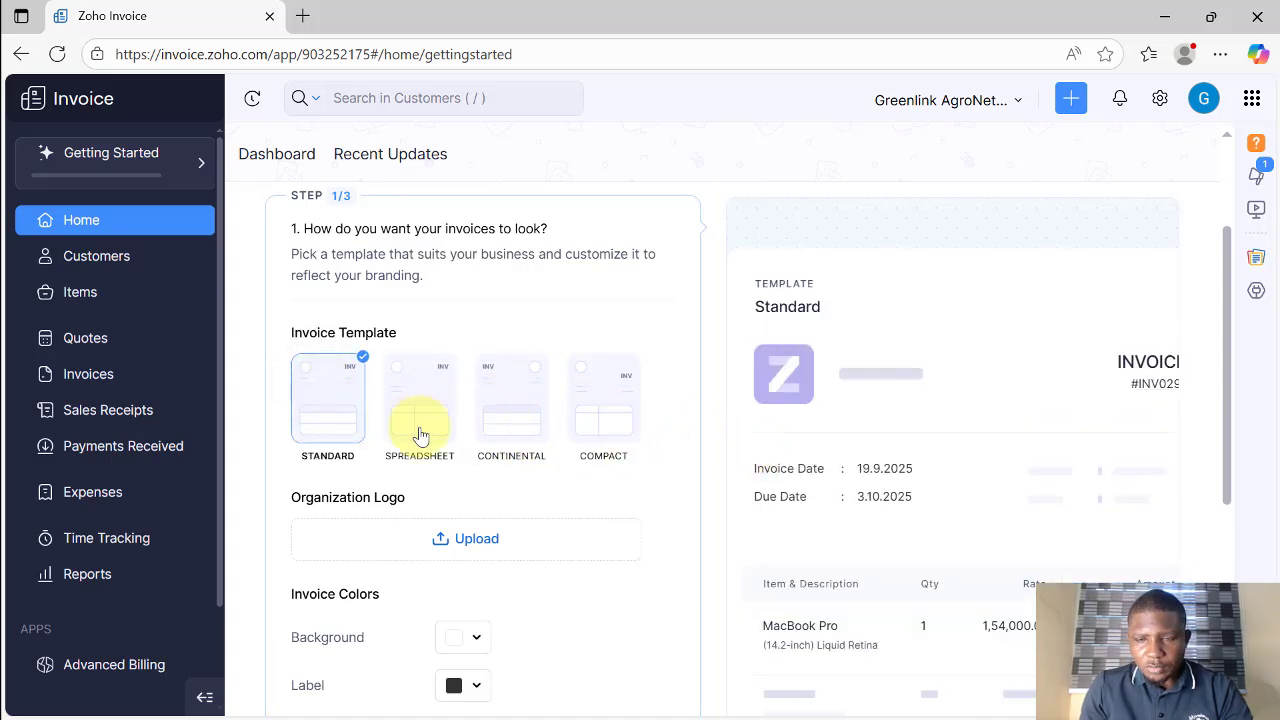
{"action": "scroll", "coordinate": [460, 458], "scroll_direction": "down", "scroll_amount": 1}
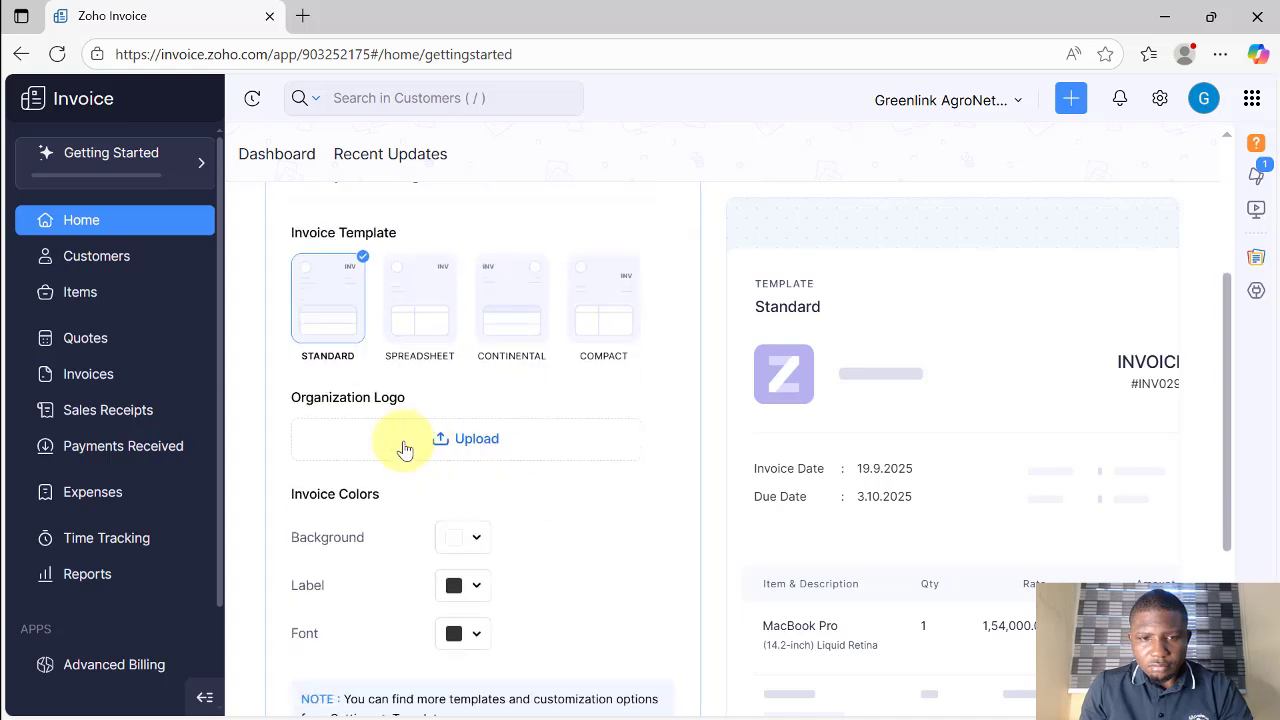
Step: Upload an image from the Downloads folder as the organization logo
{"action": "left_click", "coordinate": [466, 444]}
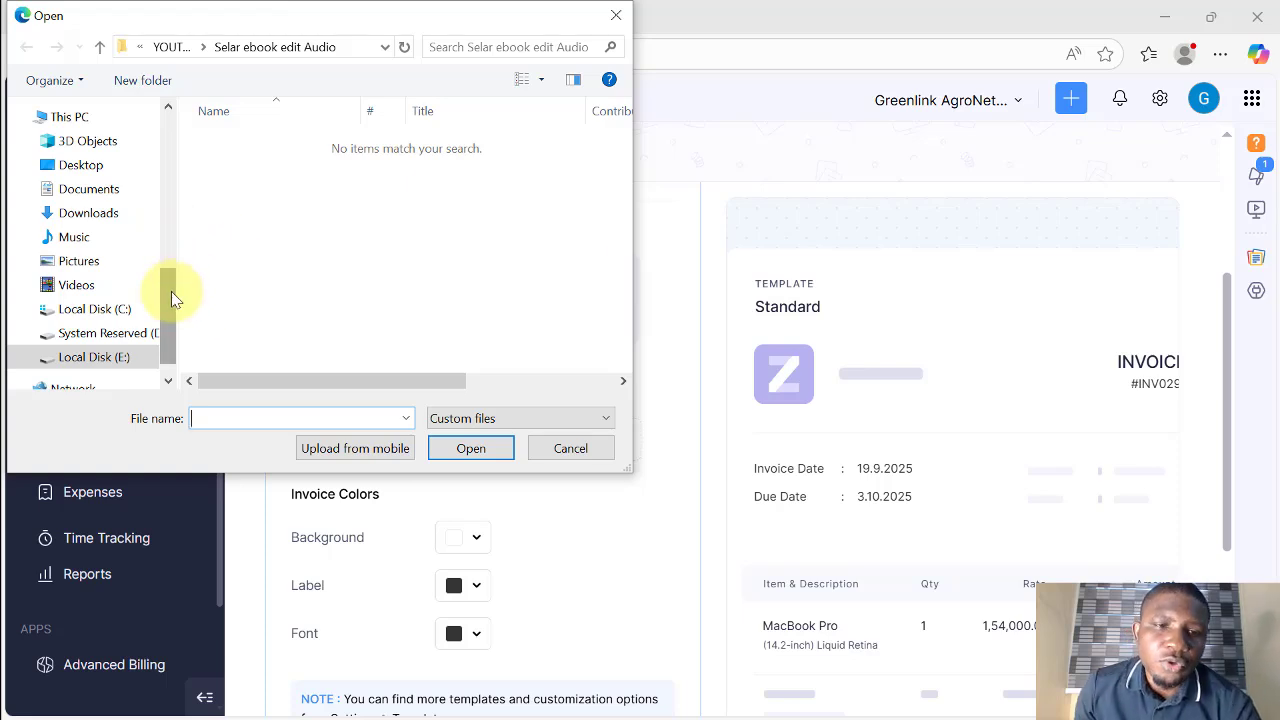
{"action": "left_click_drag", "start_coordinate": [171, 291], "coordinate": [166, 329]}
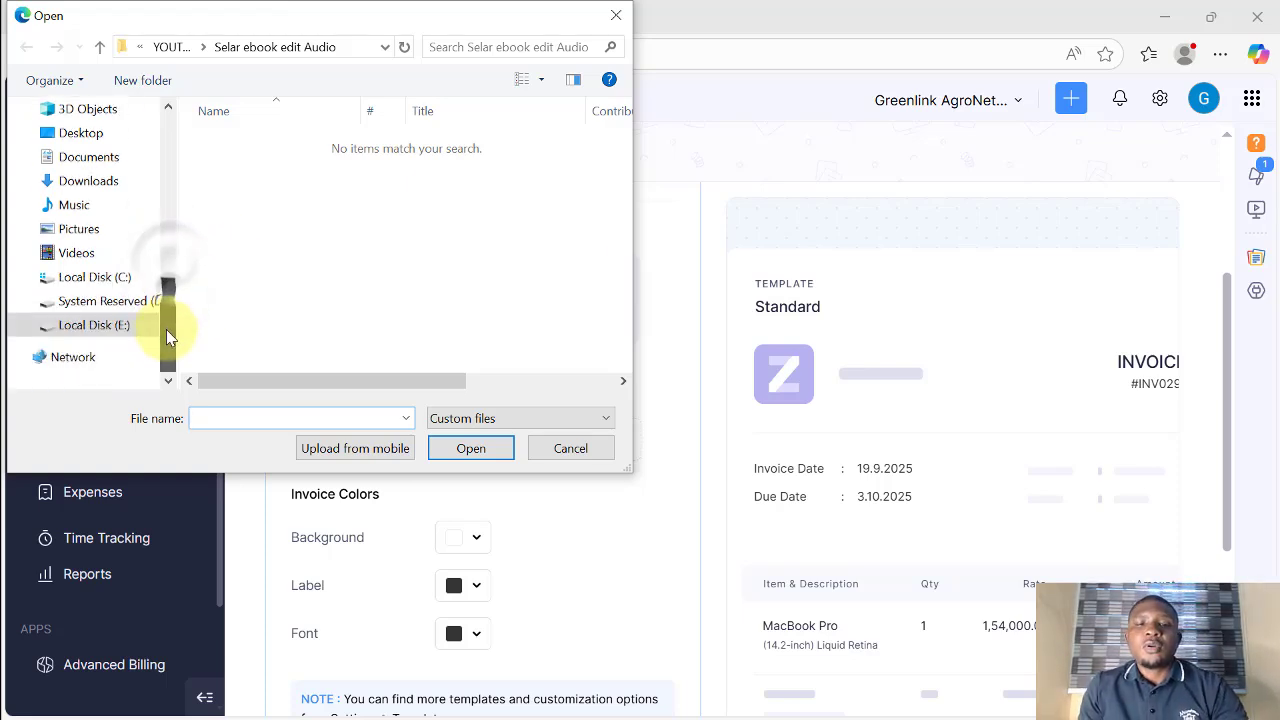
{"action": "scroll", "coordinate": [94, 243], "scroll_direction": "up", "scroll_amount": 1}
{"action": "left_click", "coordinate": [94, 213]}
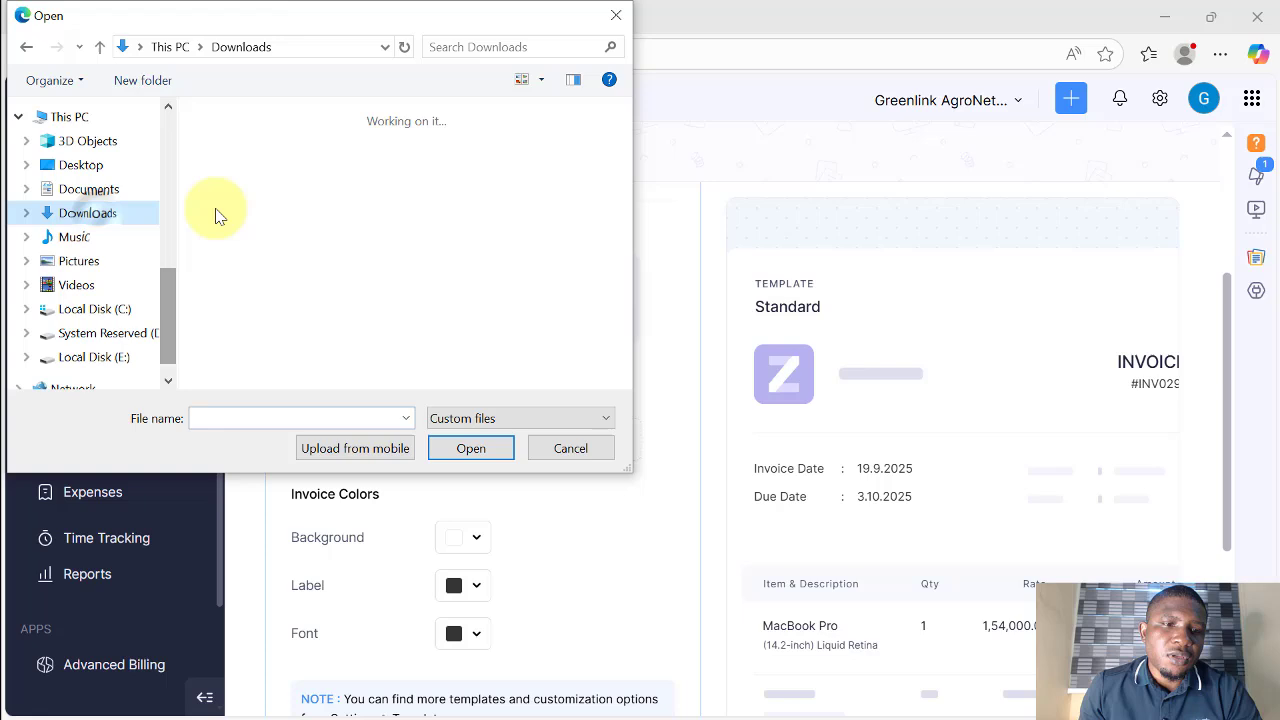
{"action": "left_click", "coordinate": [471, 448]}
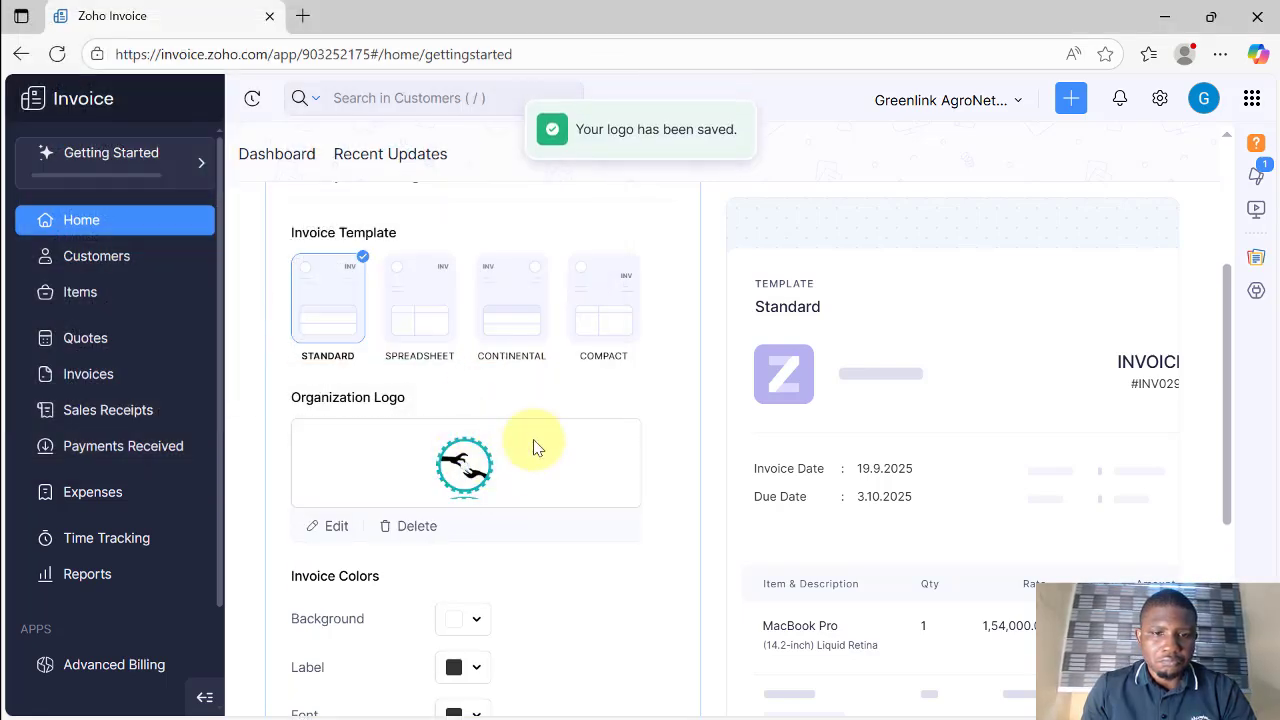
Step: Save the Standard template and colours with Save & Proceed to finish step 1
{"action": "scroll", "coordinate": [462, 428], "scroll_direction": "down", "scroll_amount": 1}
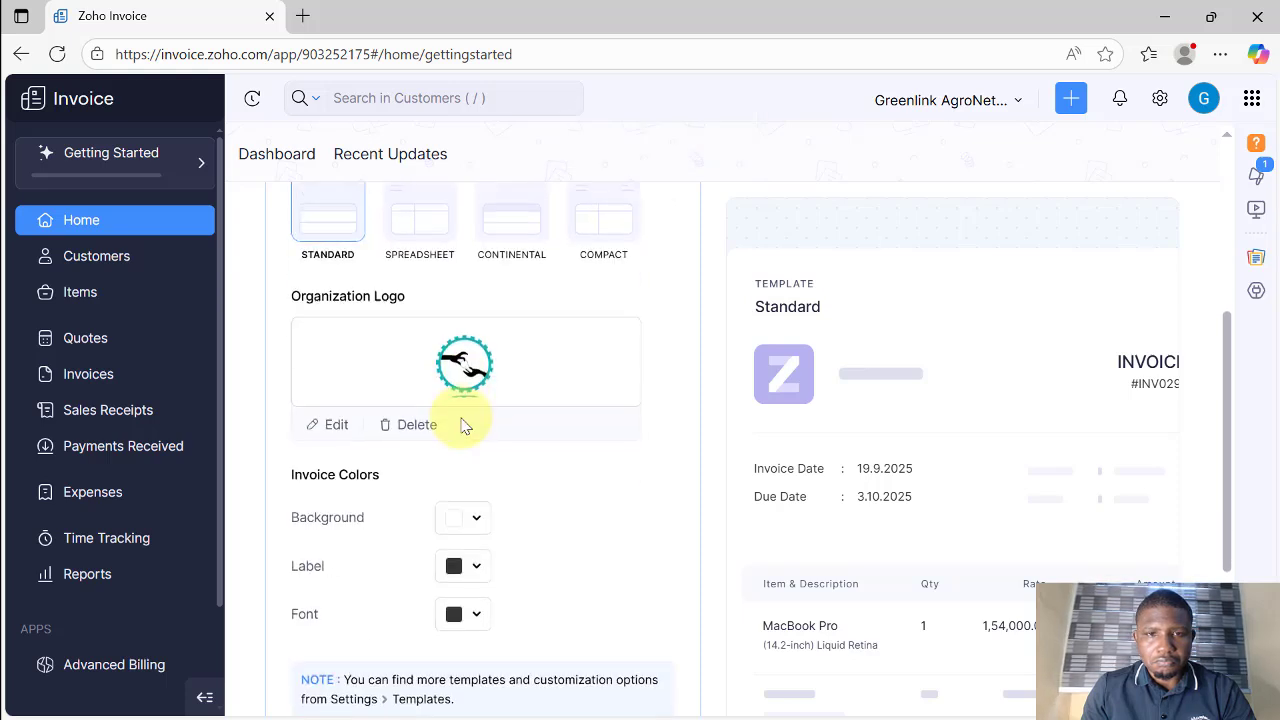
{"action": "scroll", "coordinate": [462, 428], "scroll_direction": "down", "scroll_amount": 1}
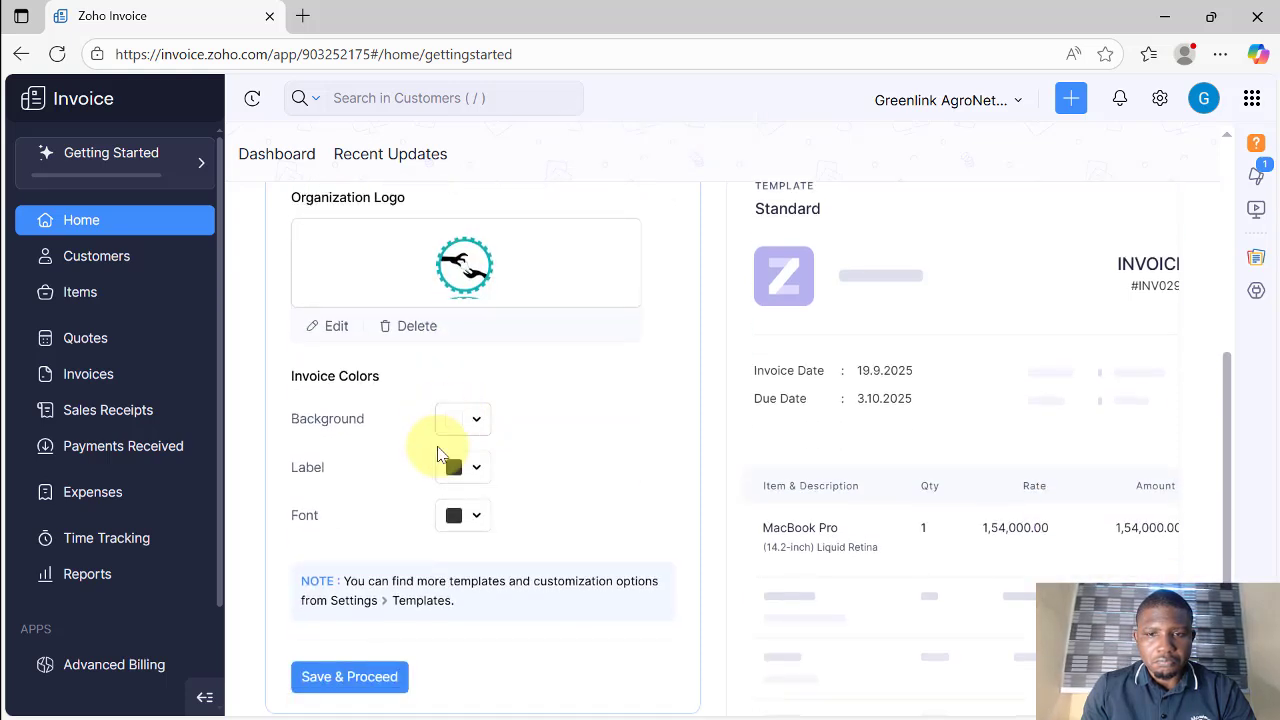
{"action": "scroll", "coordinate": [395, 450], "scroll_direction": "down", "scroll_amount": 1}
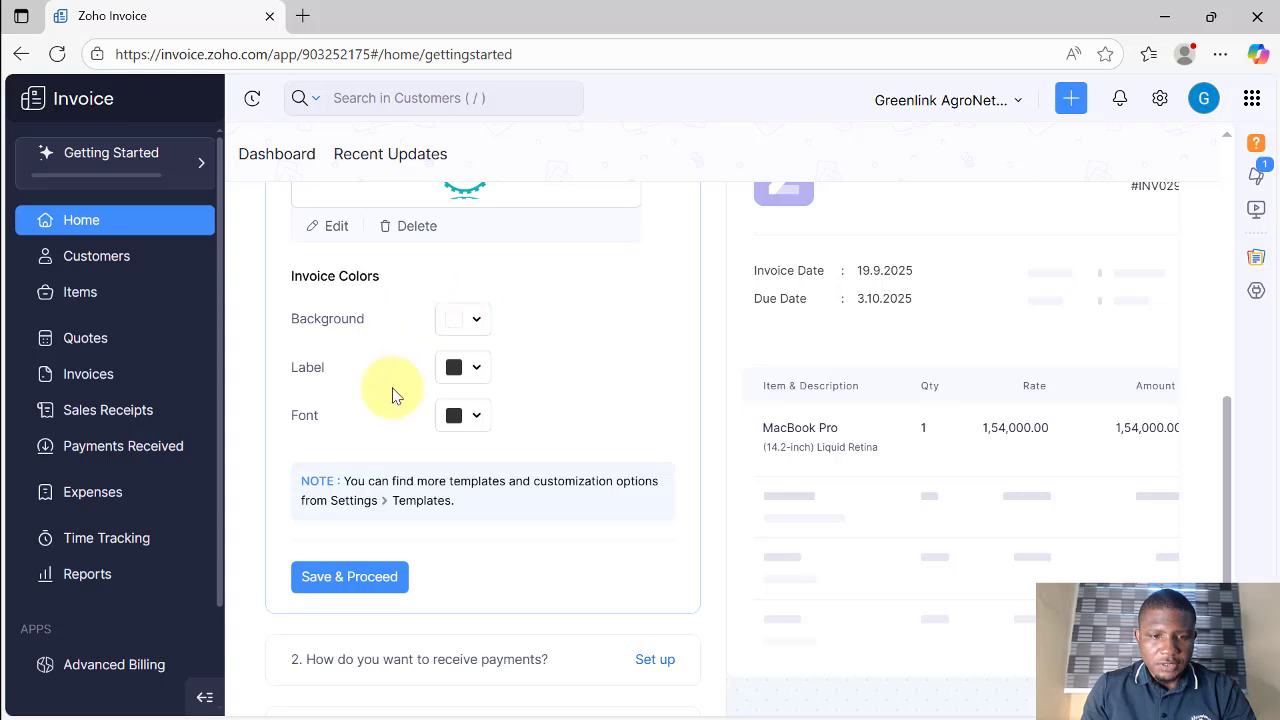
{"action": "scroll", "coordinate": [390, 390], "scroll_direction": "down", "scroll_amount": 1}
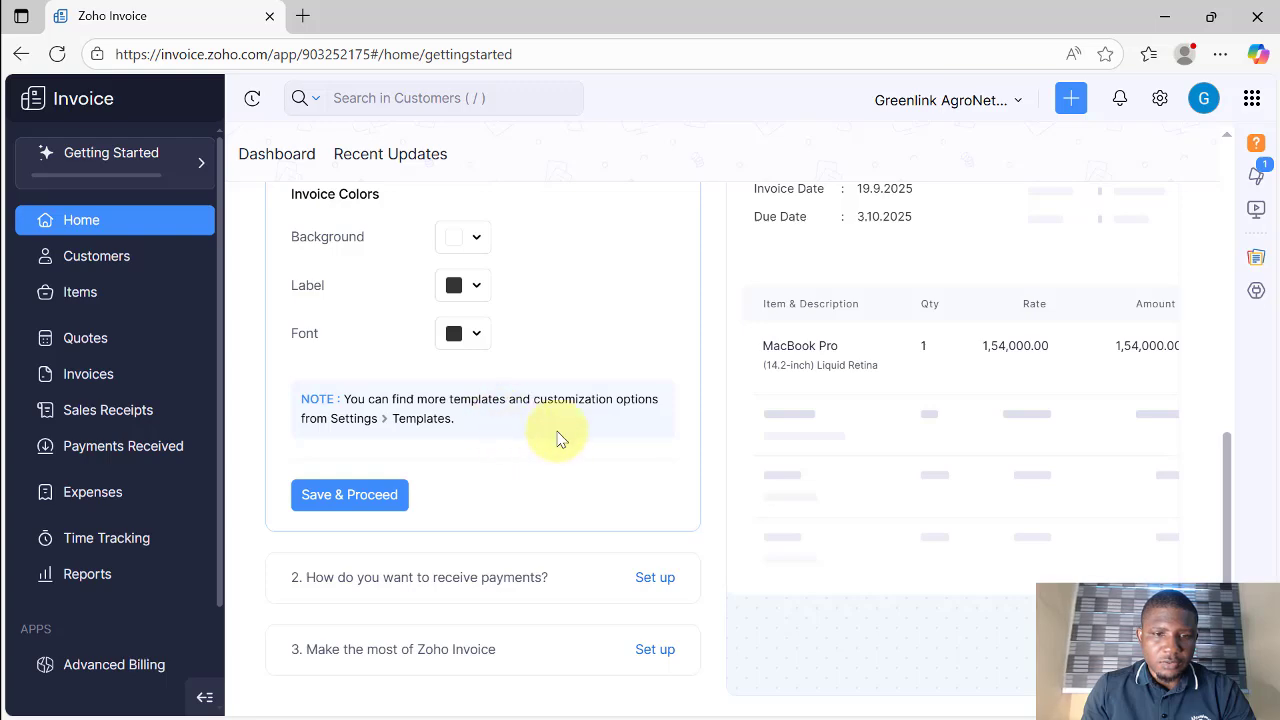
{"action": "scroll", "coordinate": [737, 371], "scroll_direction": "up", "scroll_amount": 10}
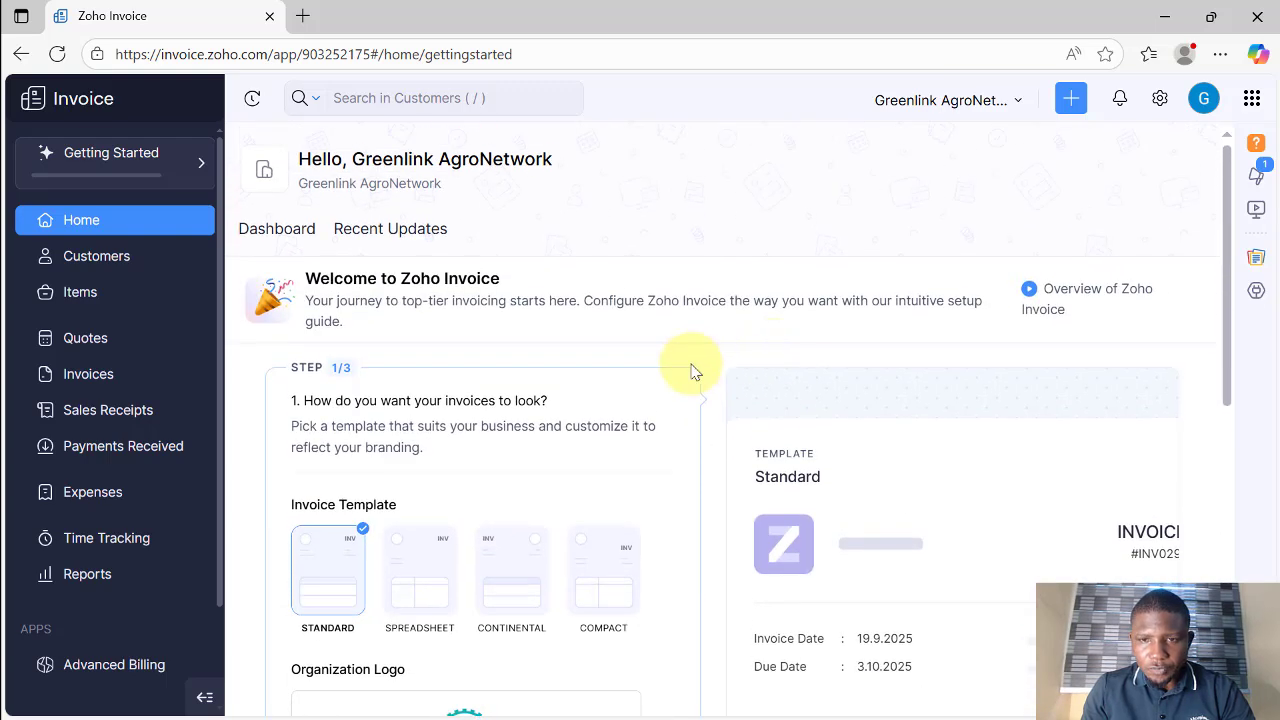
{"action": "scroll", "coordinate": [677, 403], "scroll_direction": "down", "scroll_amount": 7}
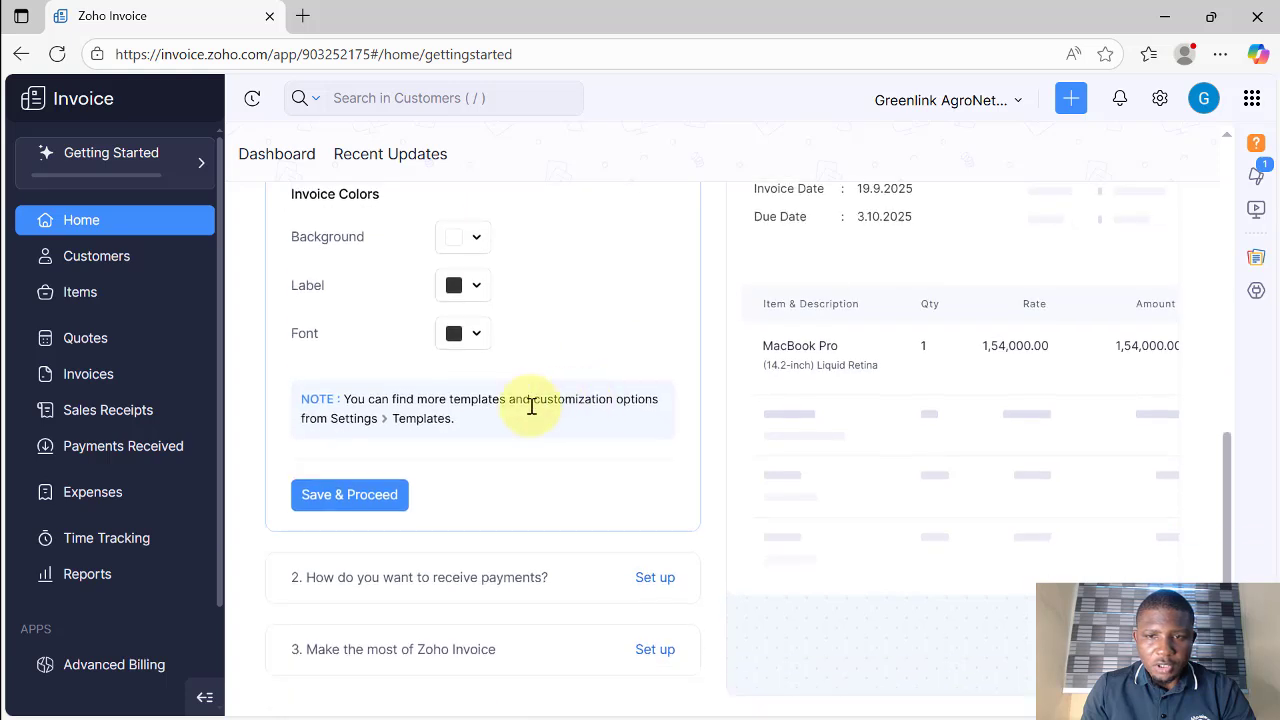
{"action": "left_click", "coordinate": [357, 503]}
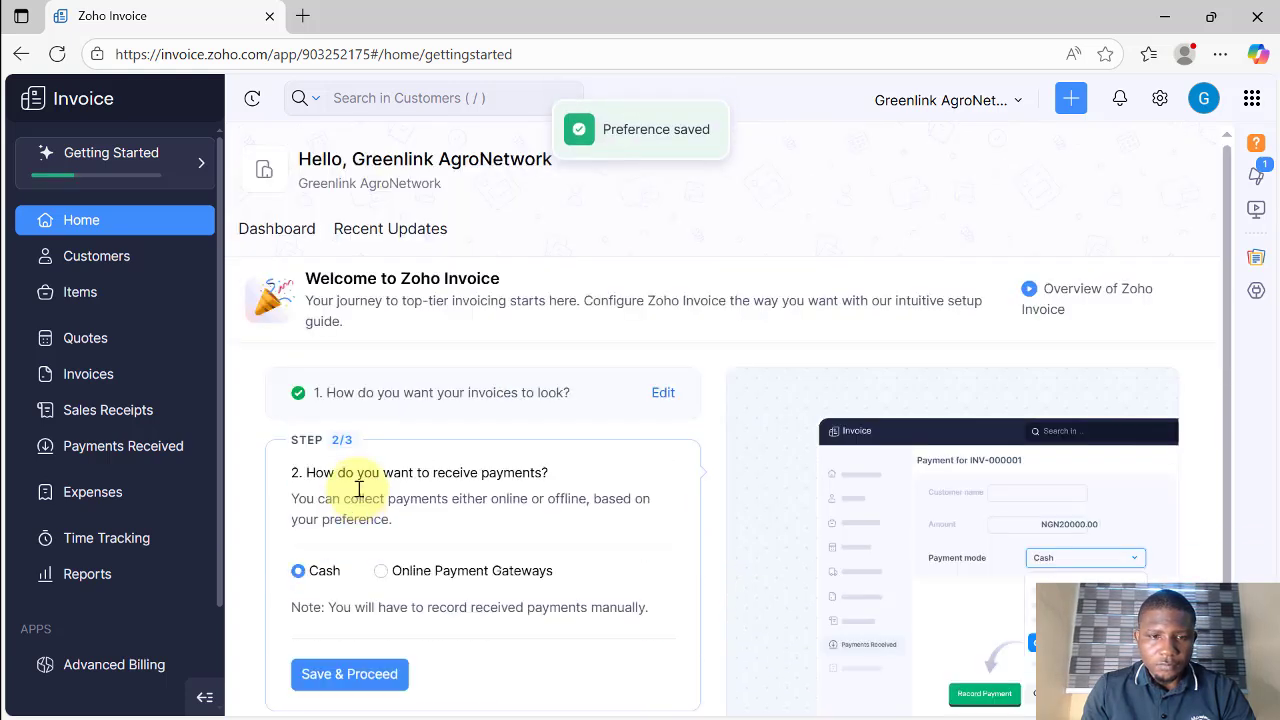
Step: Compare Online Payment Gateways with Cash, ending with Cash selected as the payment method
{"action": "scroll", "coordinate": [410, 413], "scroll_direction": "down", "scroll_amount": 1}
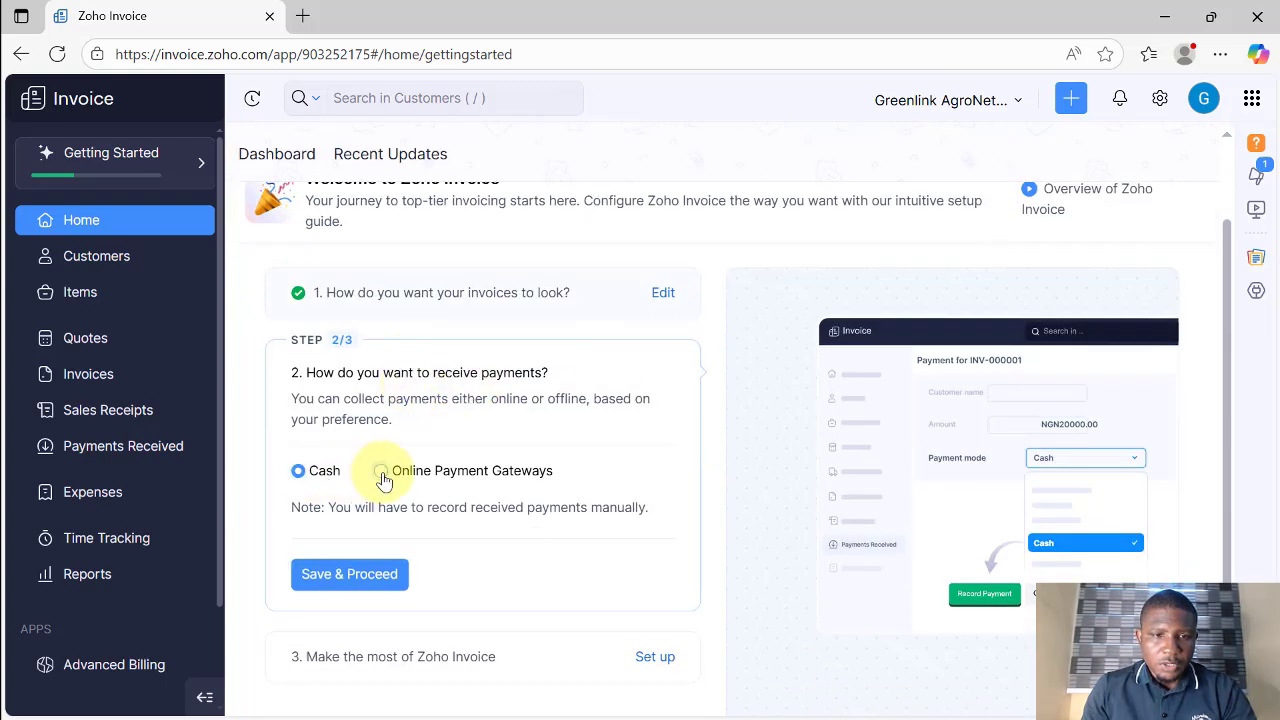
{"action": "left_click", "coordinate": [381, 471]}
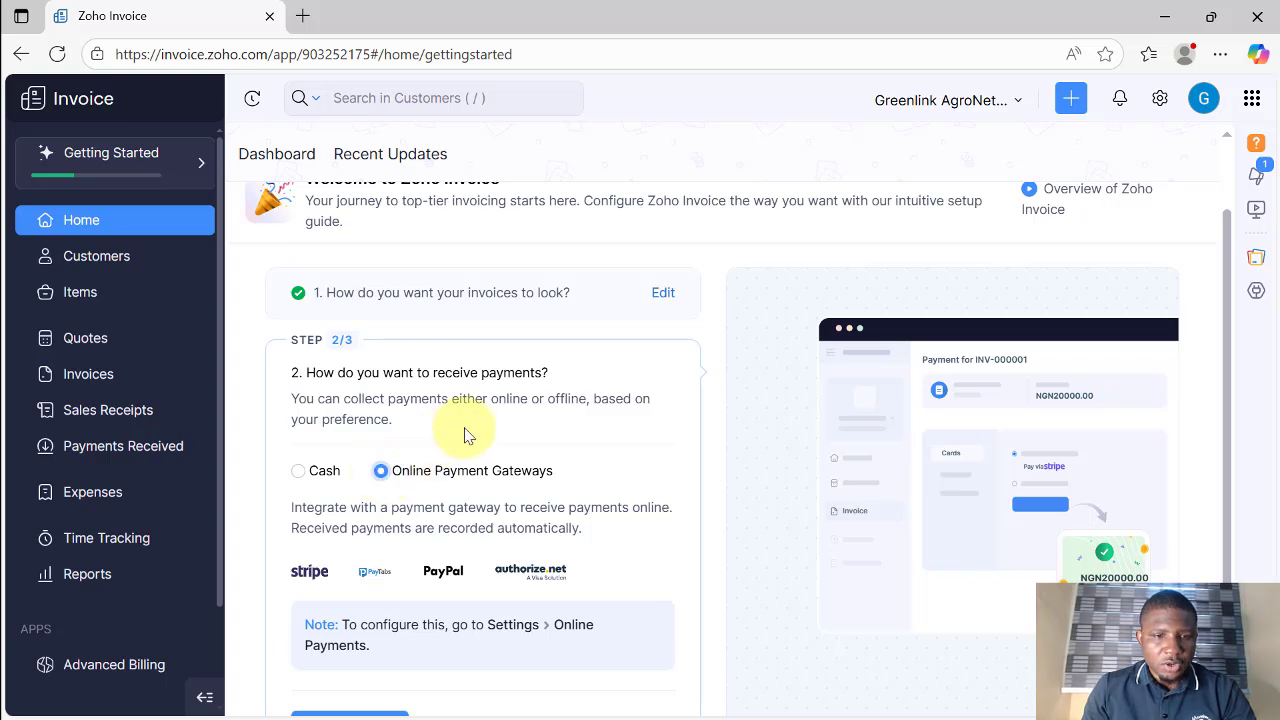
{"action": "scroll", "coordinate": [464, 435], "scroll_direction": "down", "scroll_amount": 1}
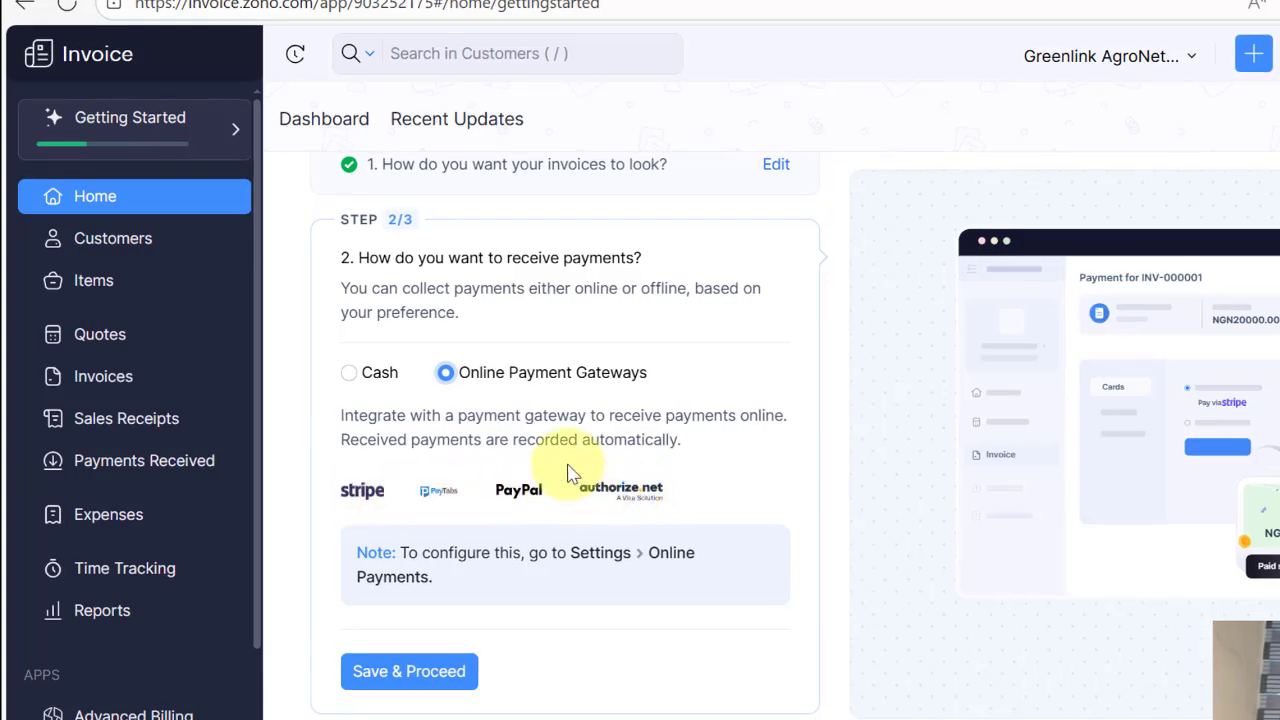
{"action": "left_click", "coordinate": [349, 378]}
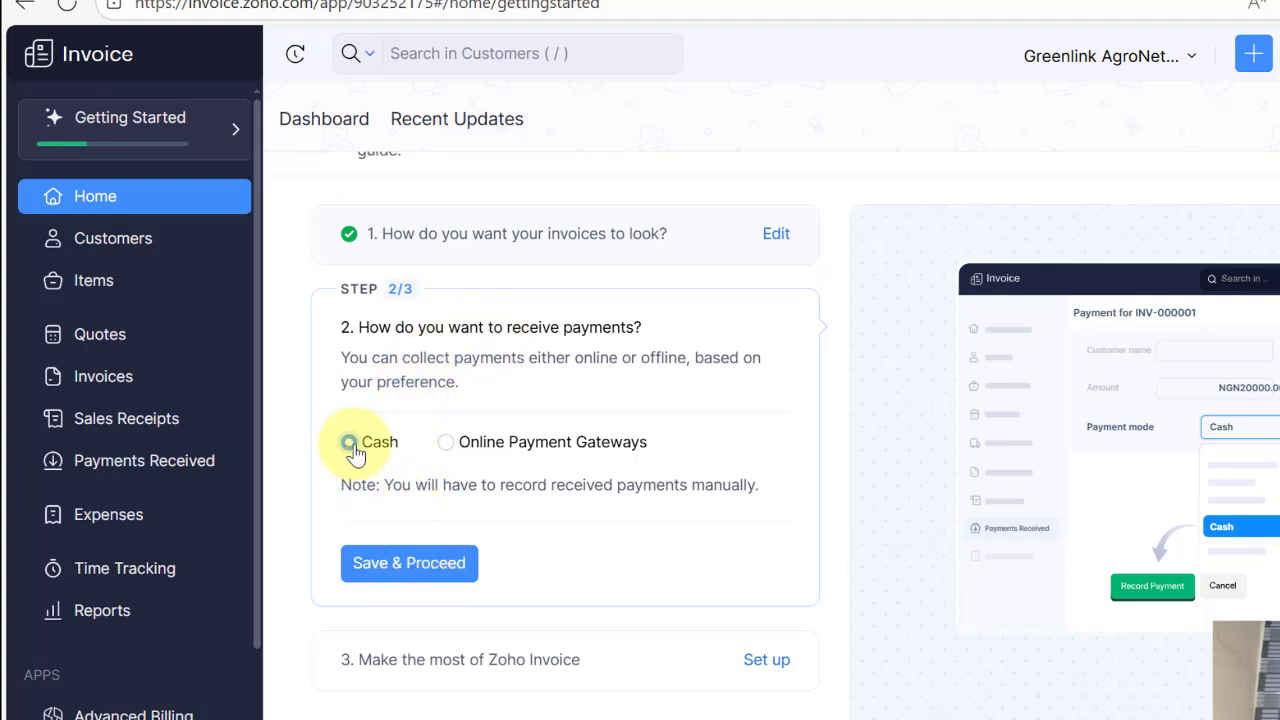
{"action": "left_click", "coordinate": [443, 443]}
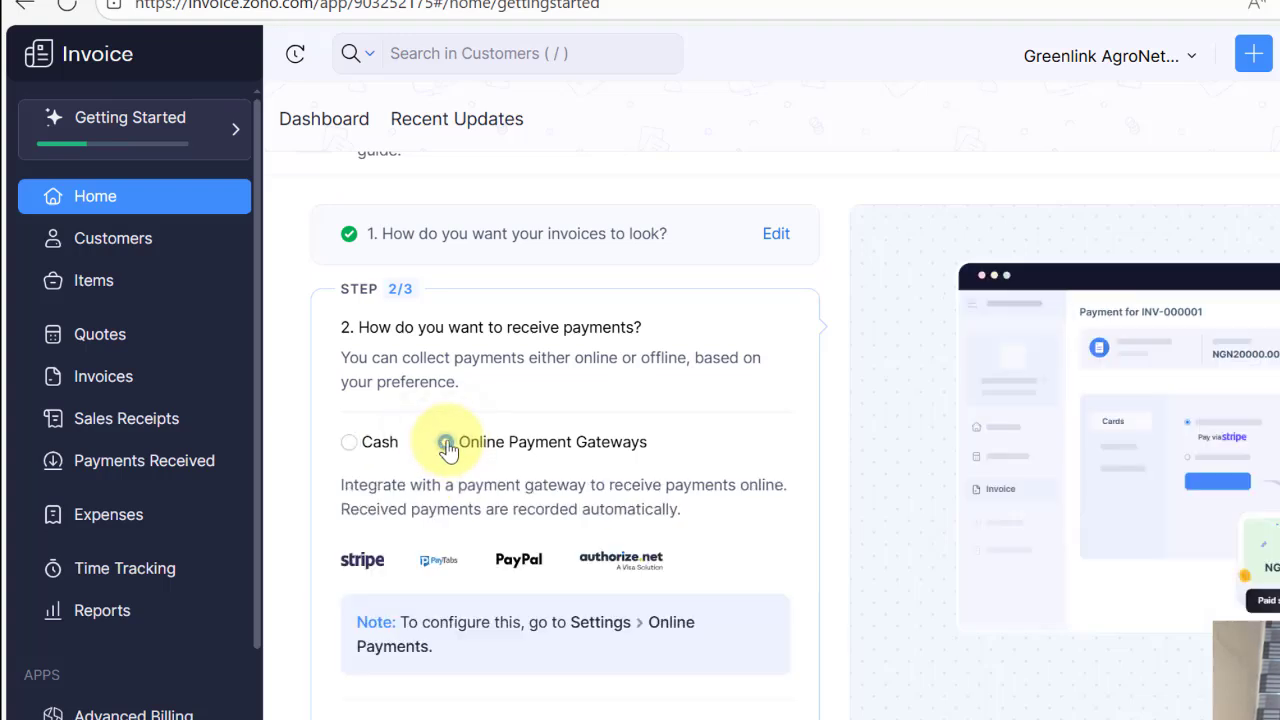
{"action": "left_click", "coordinate": [352, 446]}
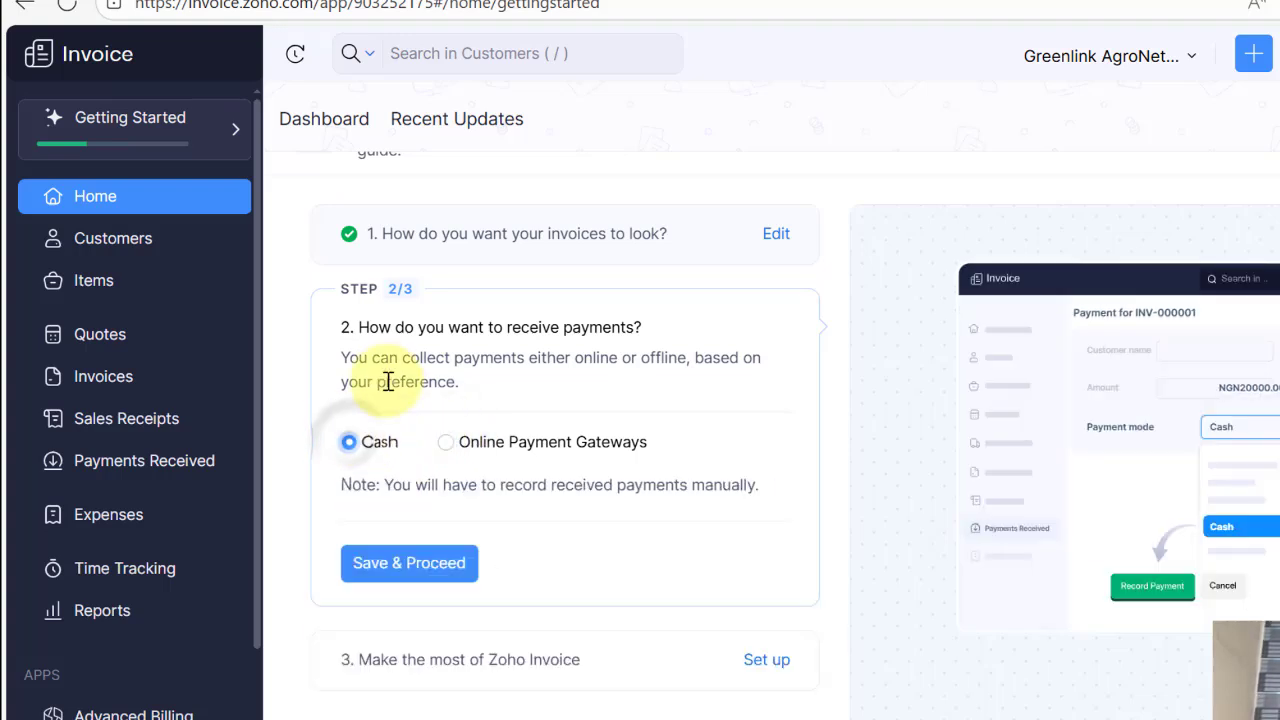
Step: Save Cash as the payment preference, then complete step 3 and finish the setup guide
{"action": "left_click", "coordinate": [413, 566]}
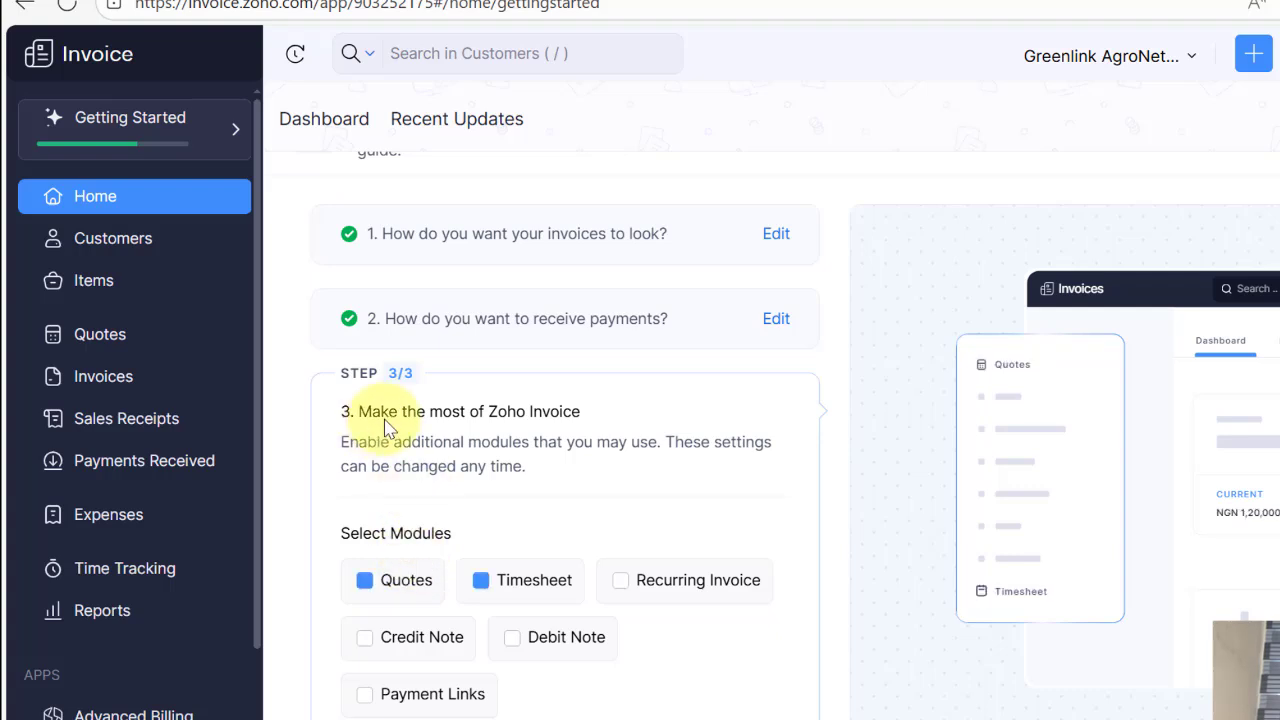
{"action": "scroll", "coordinate": [389, 327], "scroll_direction": "down", "scroll_amount": 1}
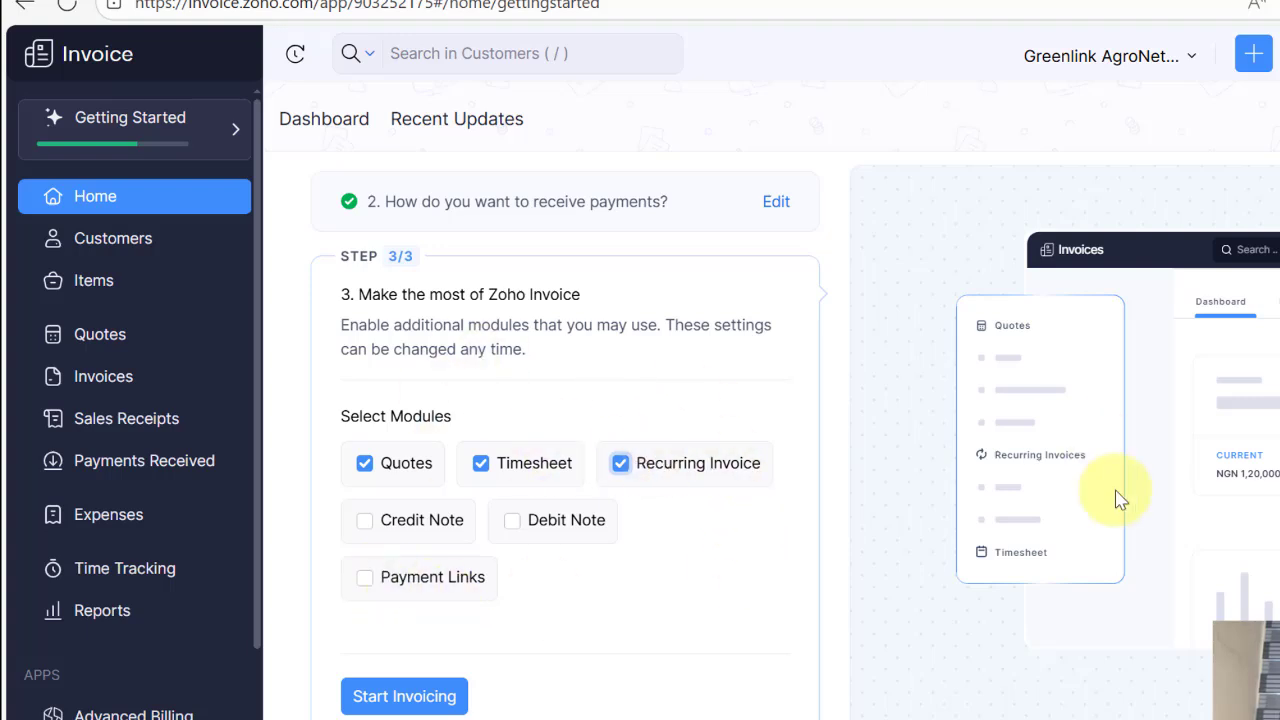
{"action": "left_click", "coordinate": [392, 700]}
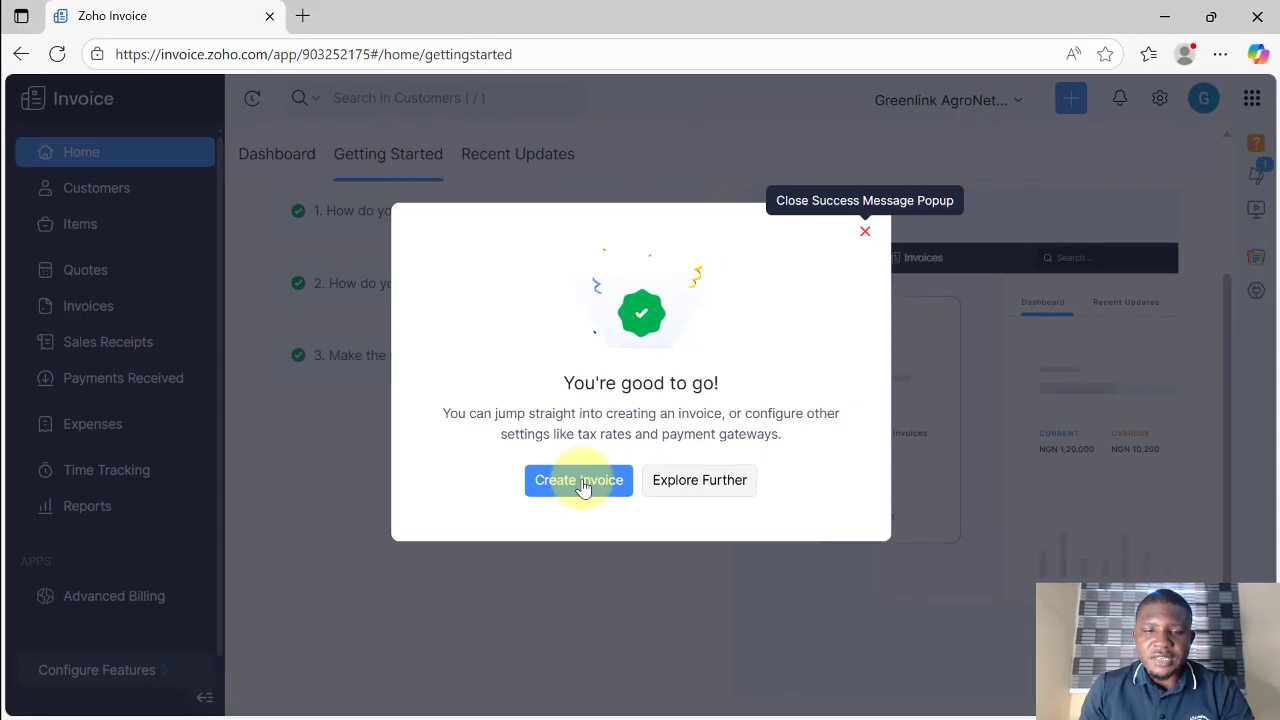
Step: Close the 'You're good to go!' confirmation to reach the Dashboard
{"action": "left_click", "coordinate": [866, 232]}
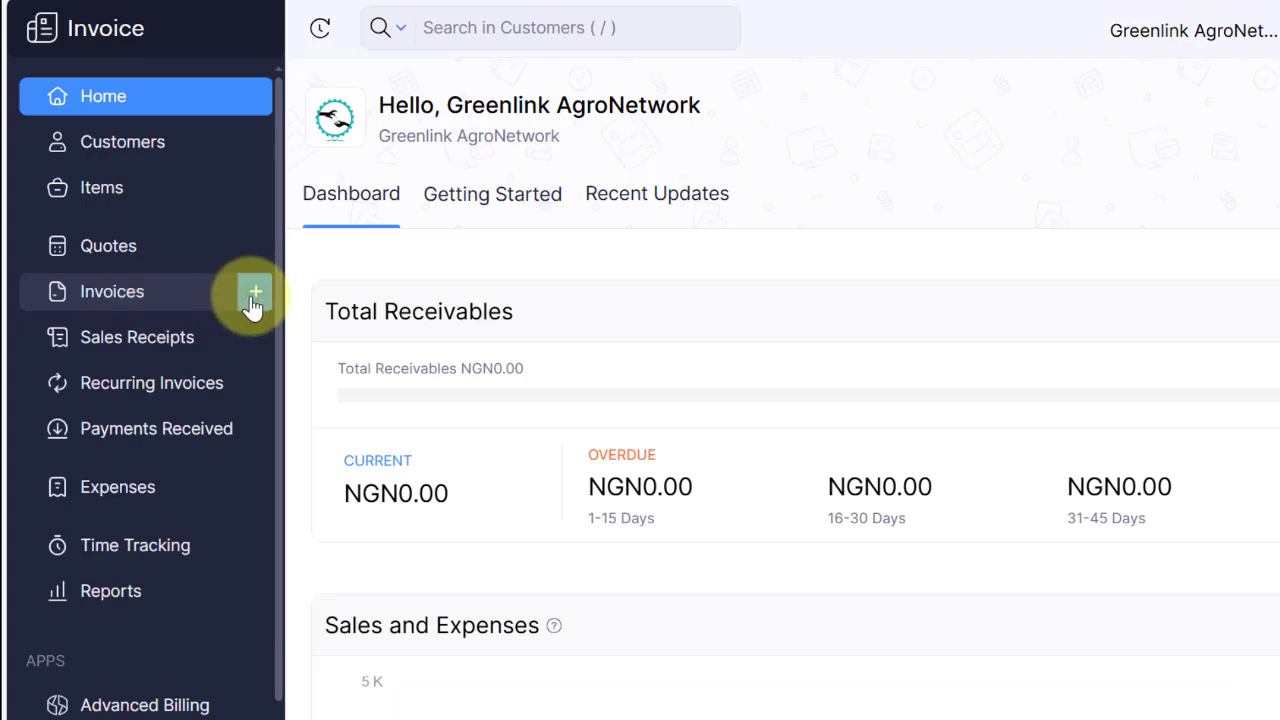
Step: Start a new invoice from the Invoices section and open its empty Customer Name list
{"action": "left_click", "coordinate": [180, 300]}
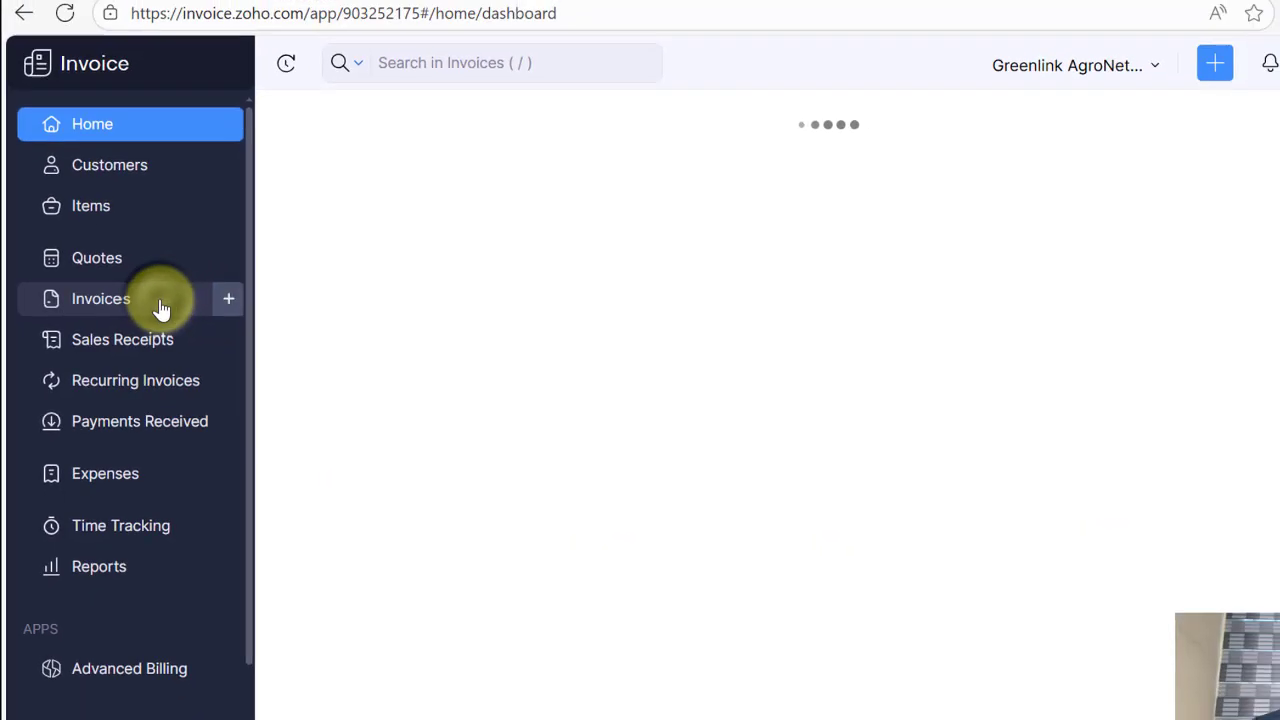
{"action": "scroll", "coordinate": [777, 430], "scroll_direction": "down", "scroll_amount": 2}
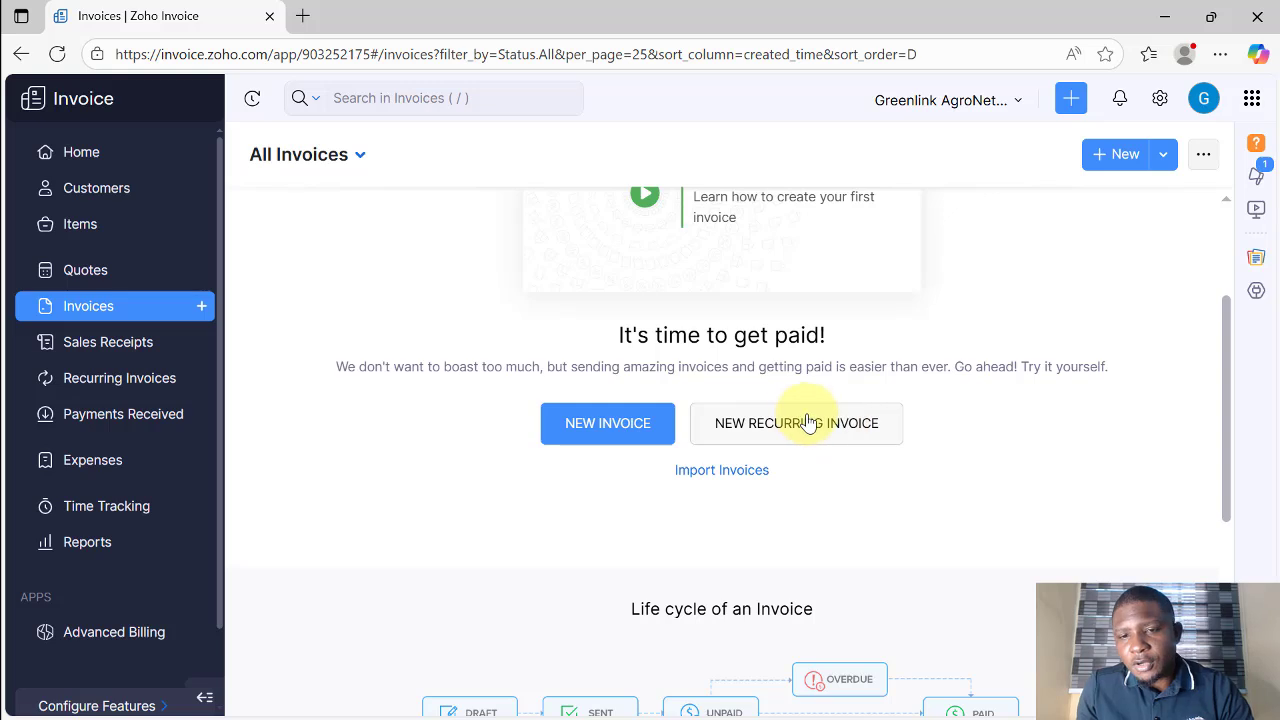
{"action": "left_click", "coordinate": [598, 428]}
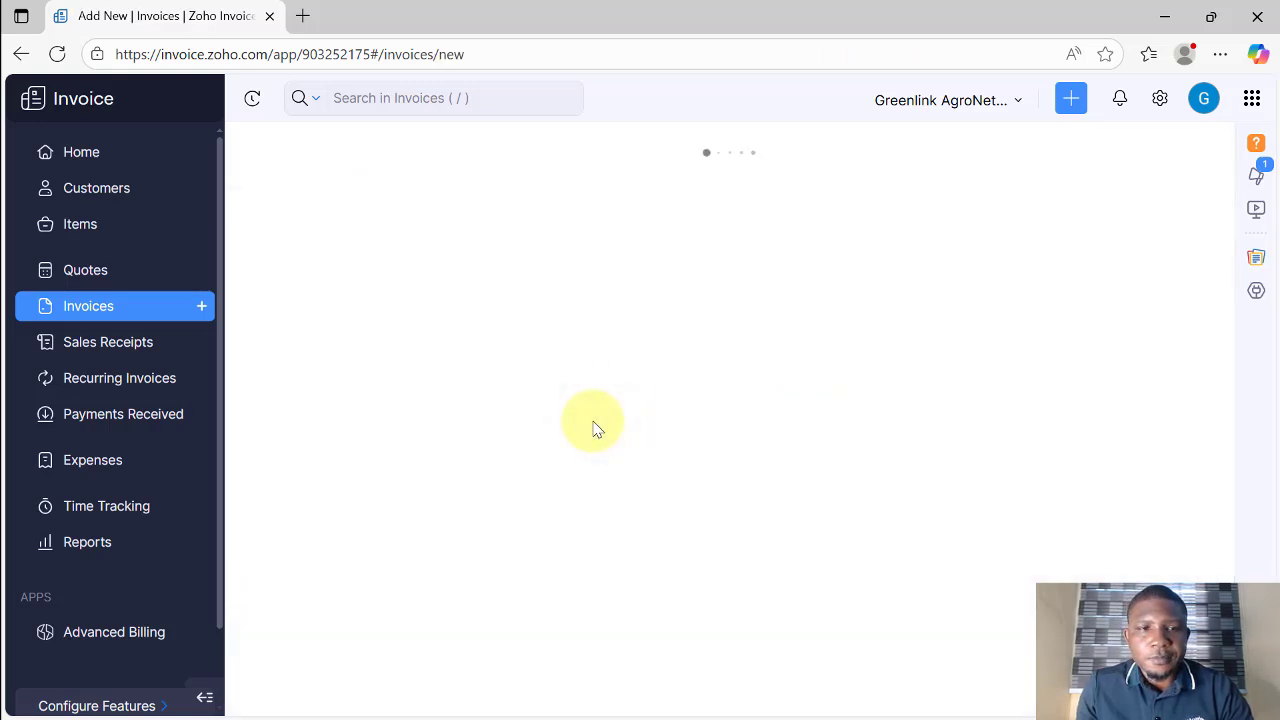
{"action": "left_click", "coordinate": [519, 232]}
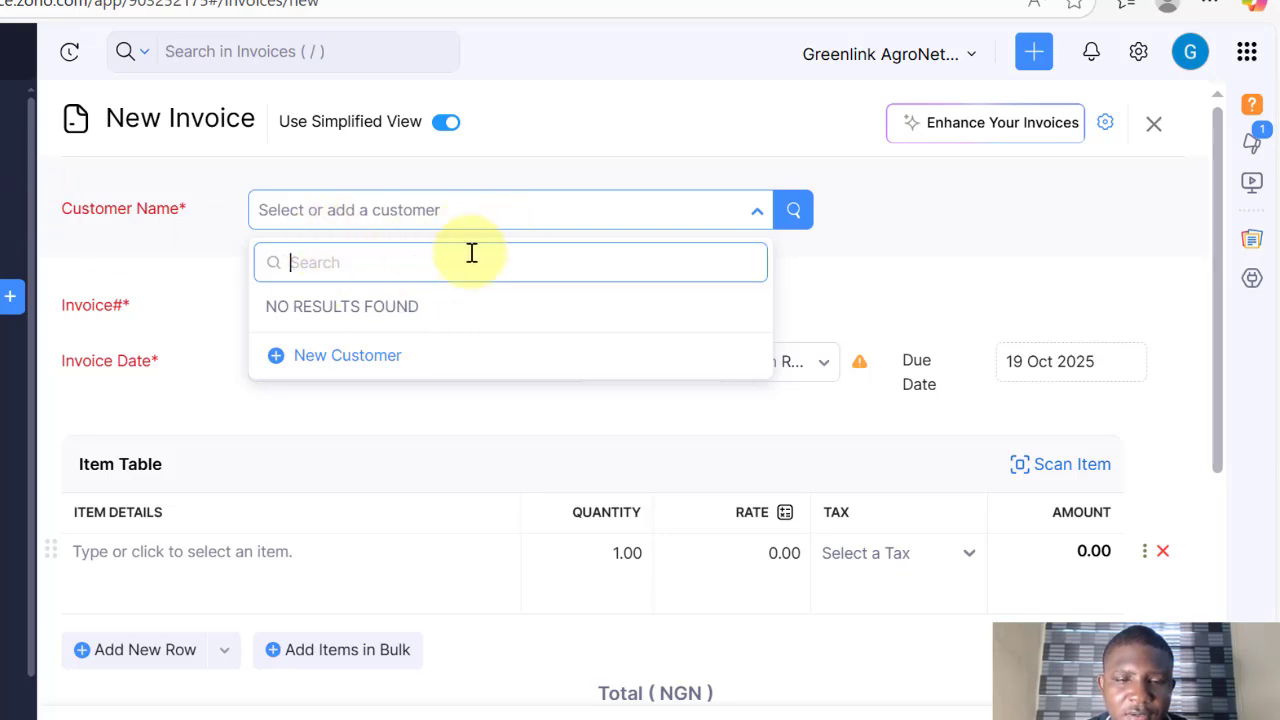
Step: Start a new customer: salutation Mr., the contact's first and last name, company NathGeo Limited
{"action": "left_click", "coordinate": [315, 358]}
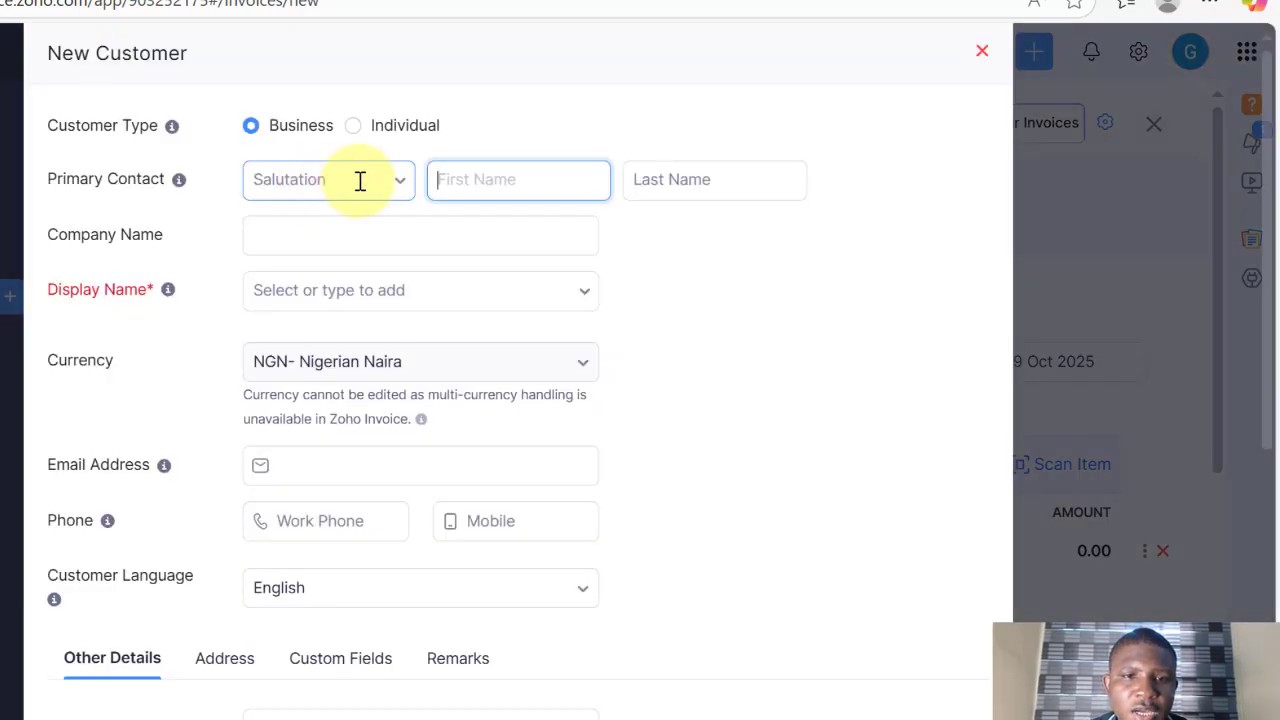
{"action": "left_click", "coordinate": [360, 181]}
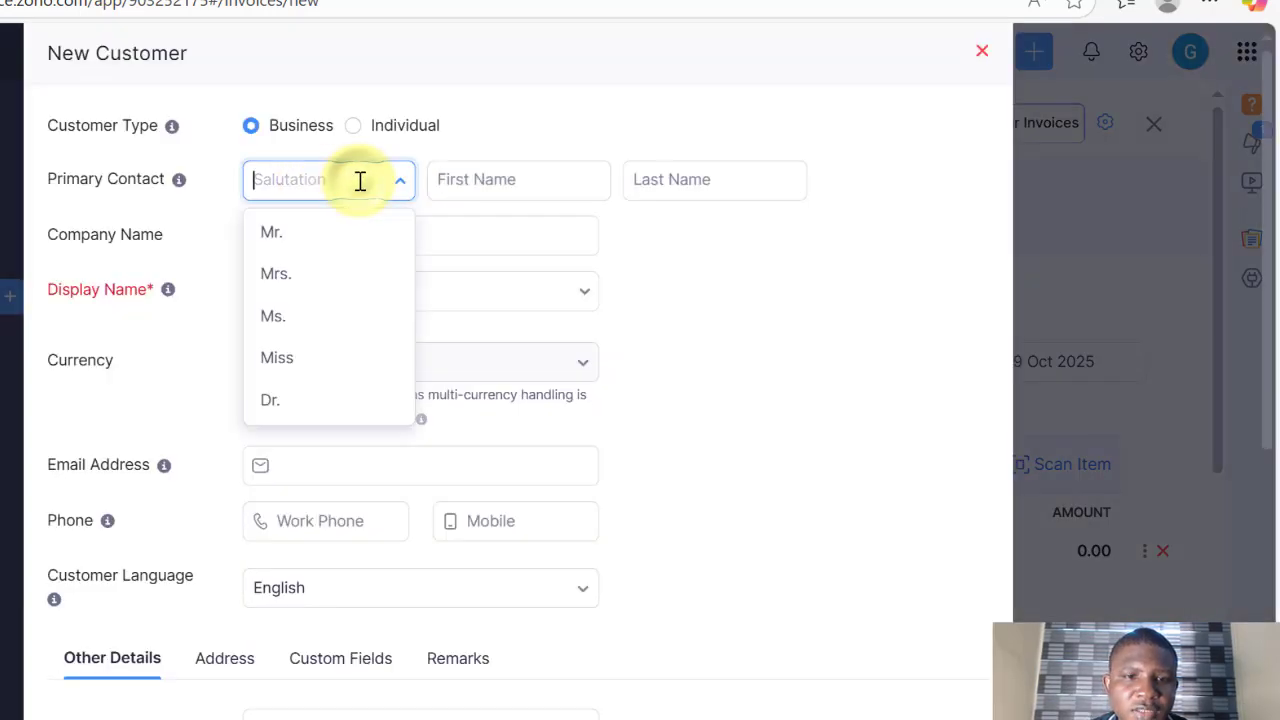
{"action": "left_click", "coordinate": [314, 249]}
{"action": "left_click", "coordinate": [528, 179]}
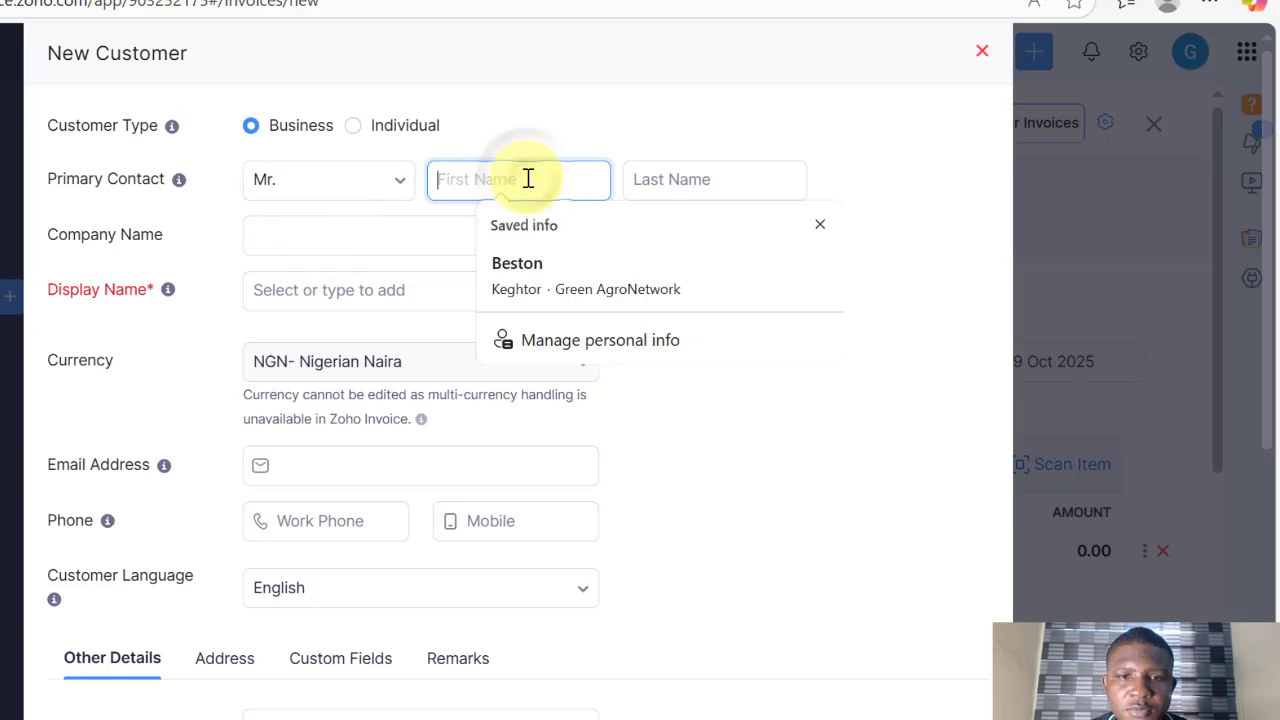
{"action": "left_click", "coordinate": [682, 184]}
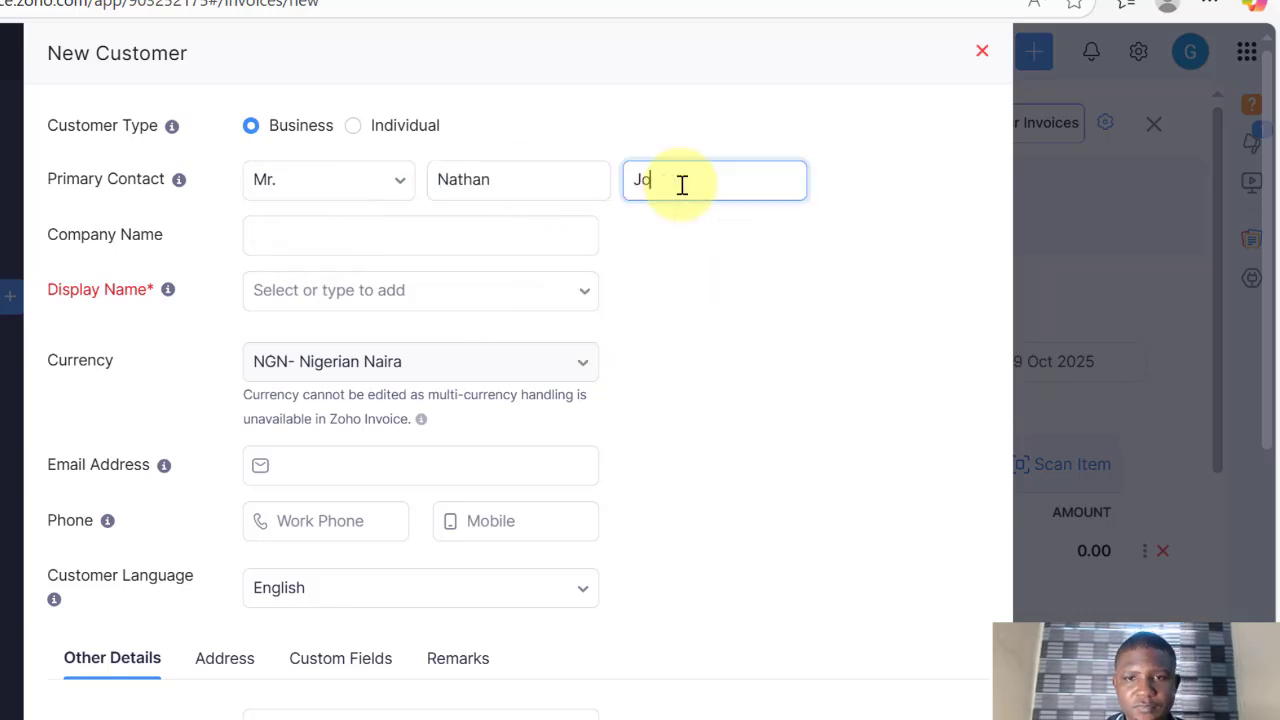
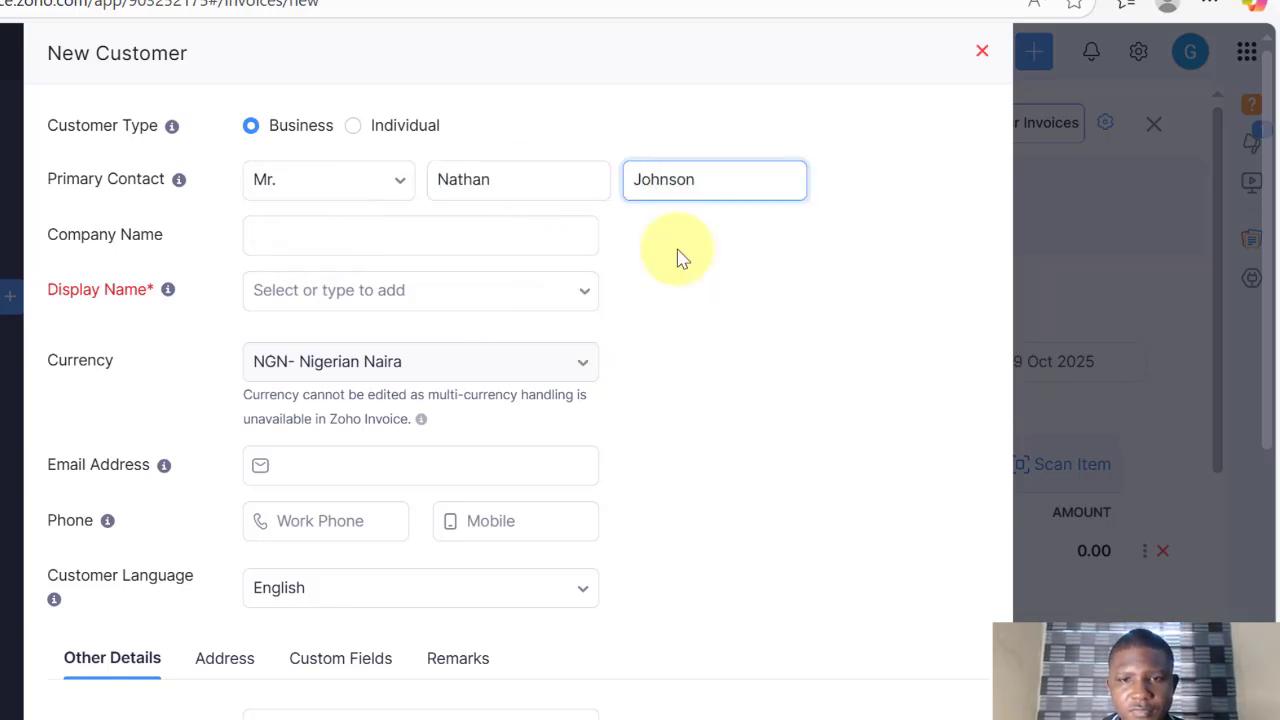
{"action": "scroll", "coordinate": [617, 200], "scroll_direction": "down", "scroll_amount": 1}
{"action": "left_click", "coordinate": [447, 196]}
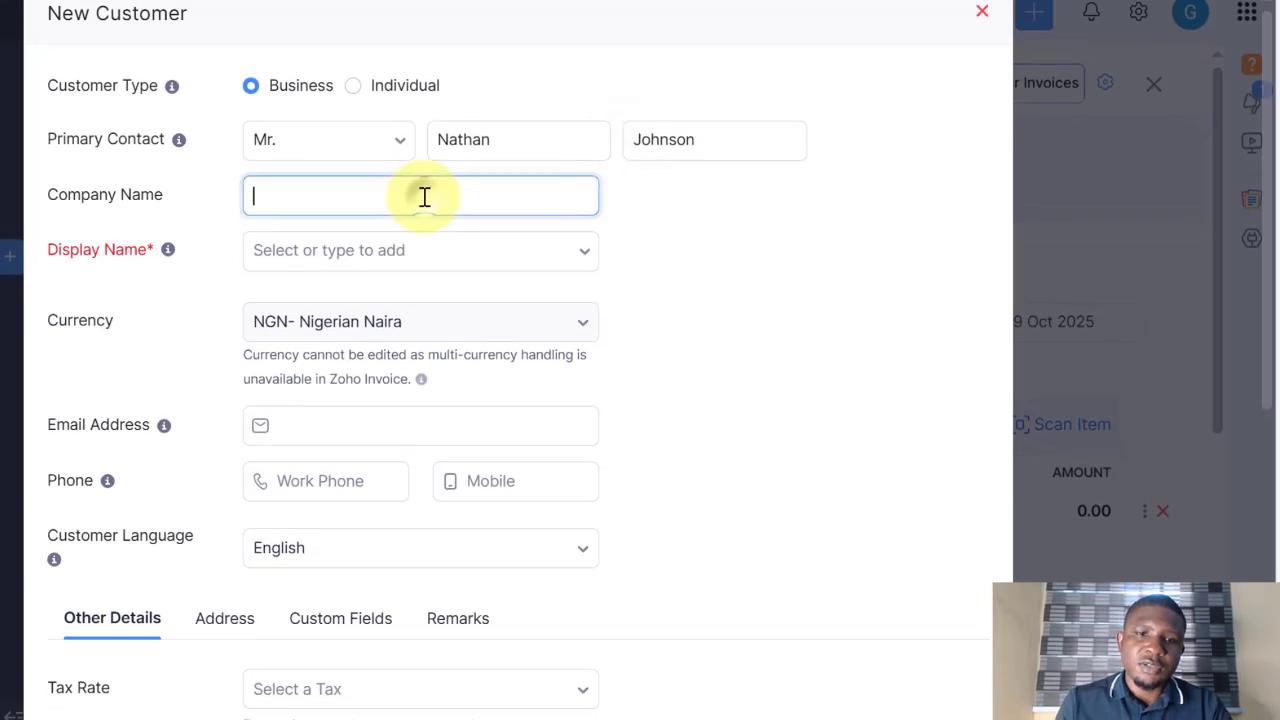
{"action": "type", "text": "Nath"}
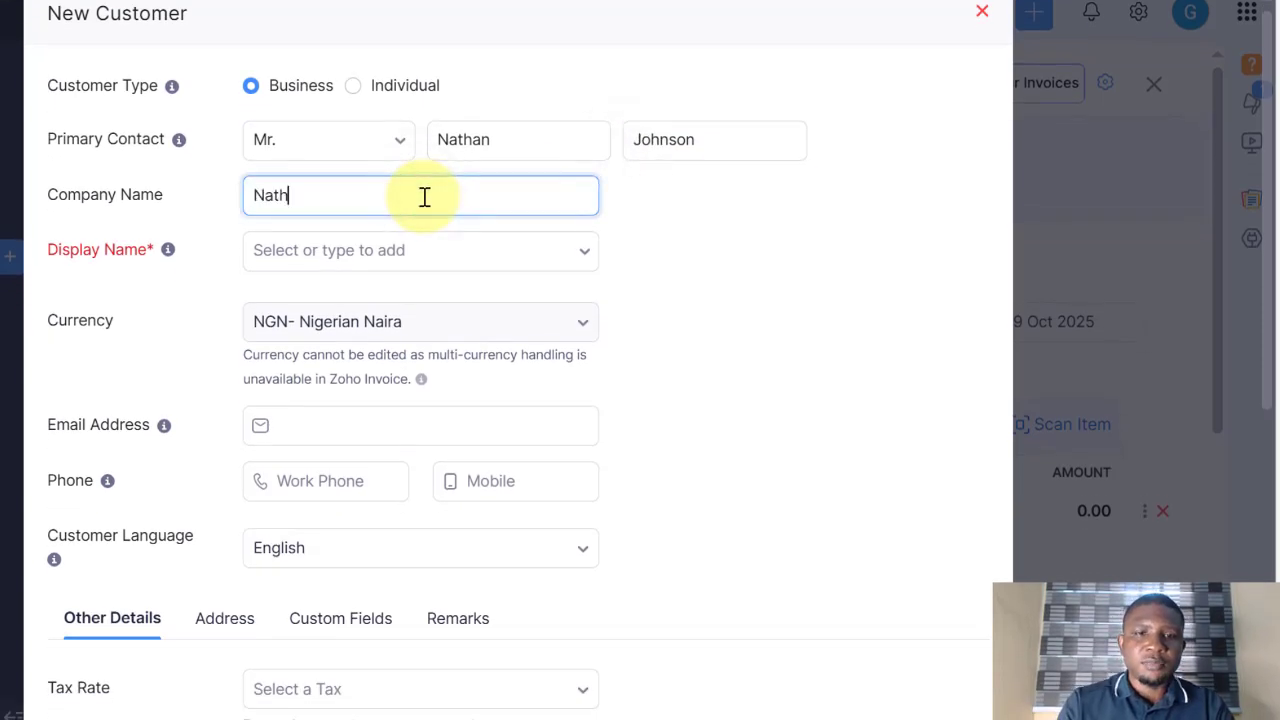
{"action": "type", "text": "Geo Limited"}
{"action": "left_click", "coordinate": [651, 186]}
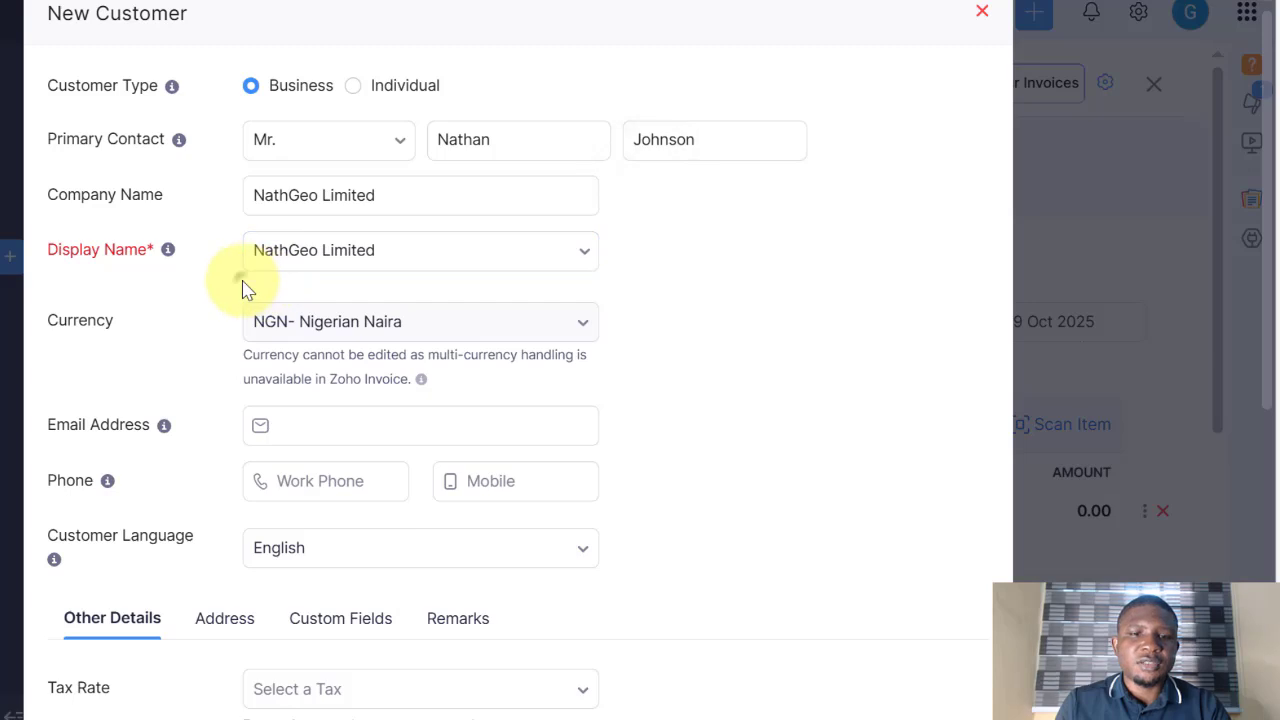
Step: Paste the contact's e-mail and fill the work phone from the saved suggestion
{"action": "scroll", "coordinate": [250, 270], "scroll_direction": "down", "scroll_amount": 2}
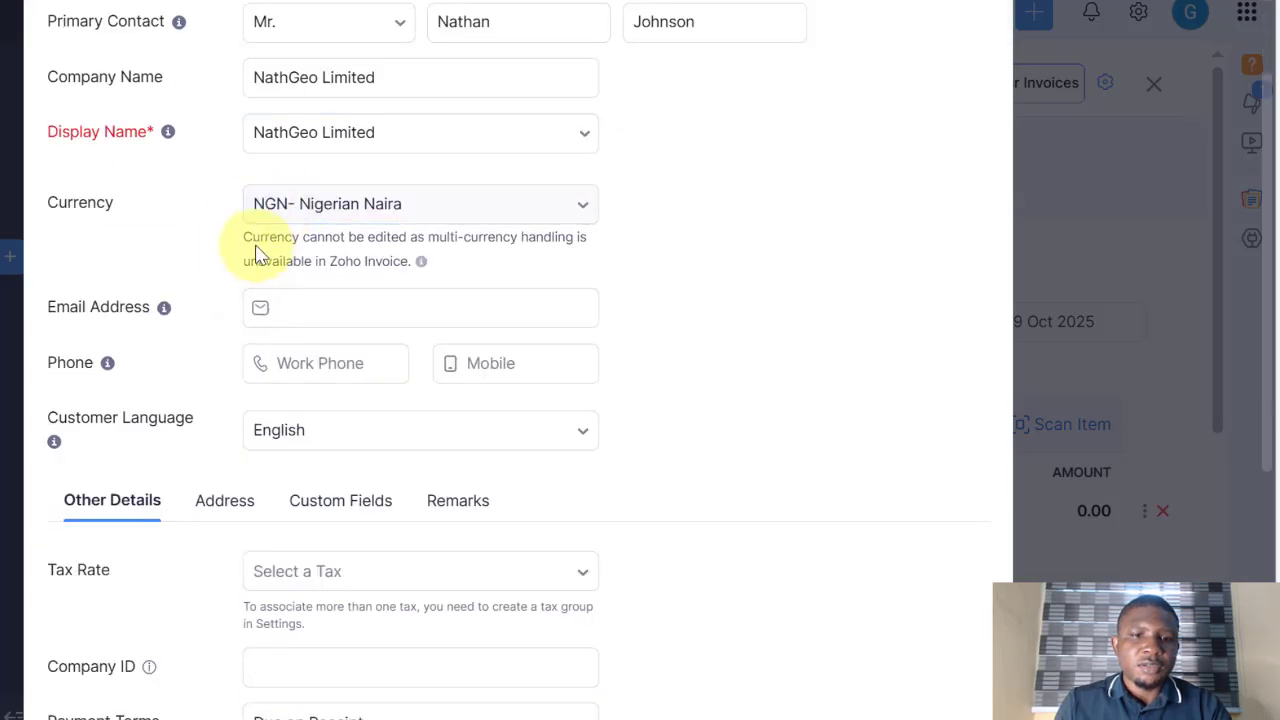
{"action": "scroll", "coordinate": [257, 253], "scroll_direction": "down", "scroll_amount": 2}
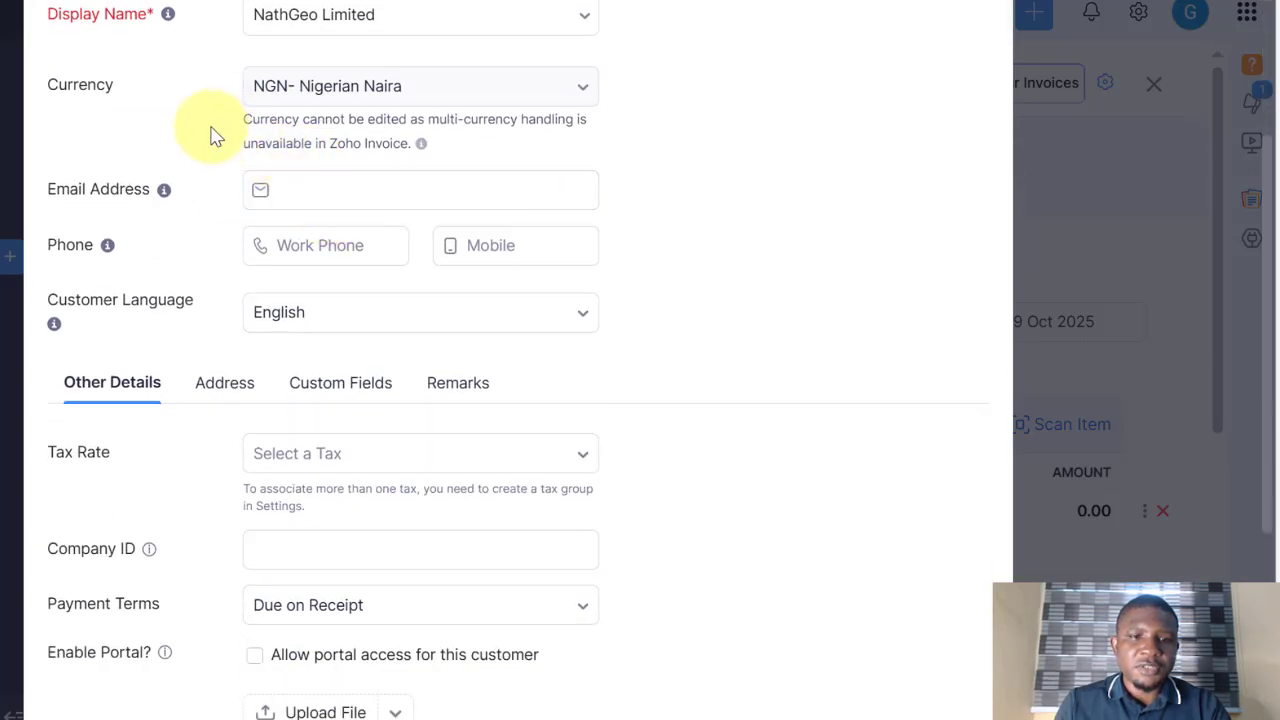
{"action": "left_click", "coordinate": [309, 189]}
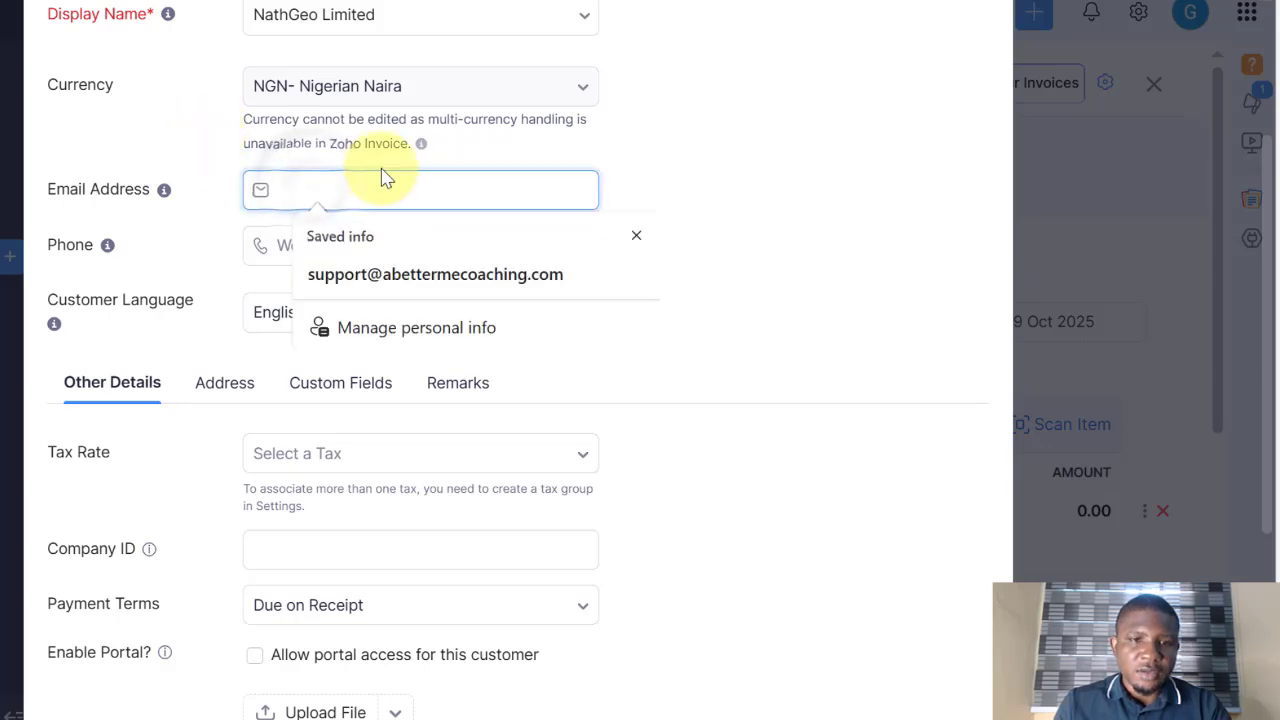
{"action": "scroll", "coordinate": [382, 200], "scroll_direction": "up", "scroll_amount": 2}
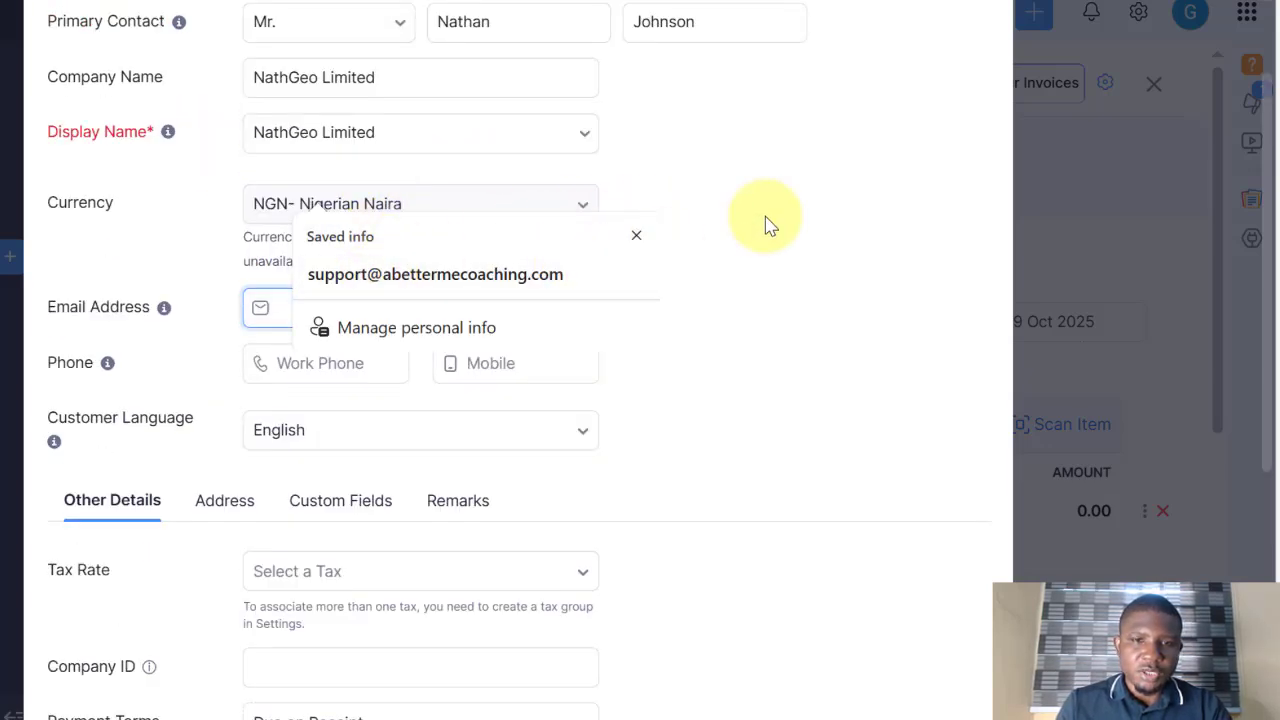
{"action": "left_click", "coordinate": [612, 255]}
{"action": "scroll", "coordinate": [560, 257], "scroll_direction": "down", "scroll_amount": 2}
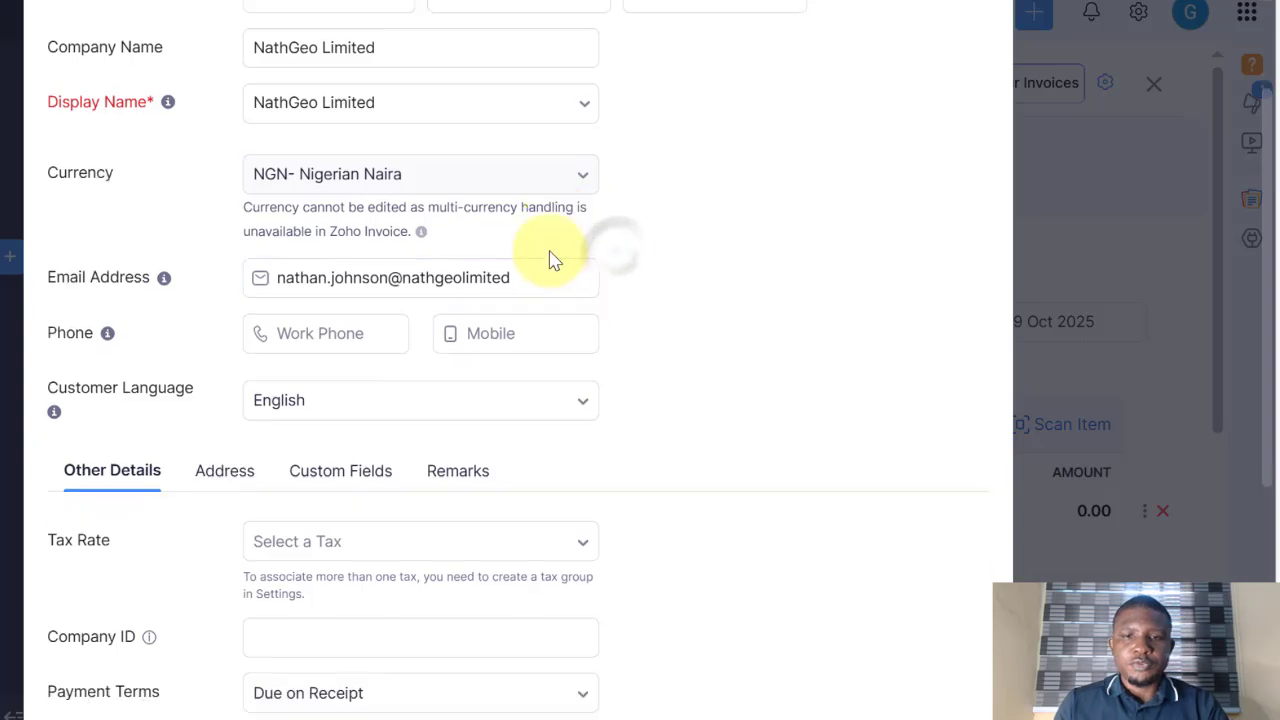
{"action": "left_click", "coordinate": [334, 251]}
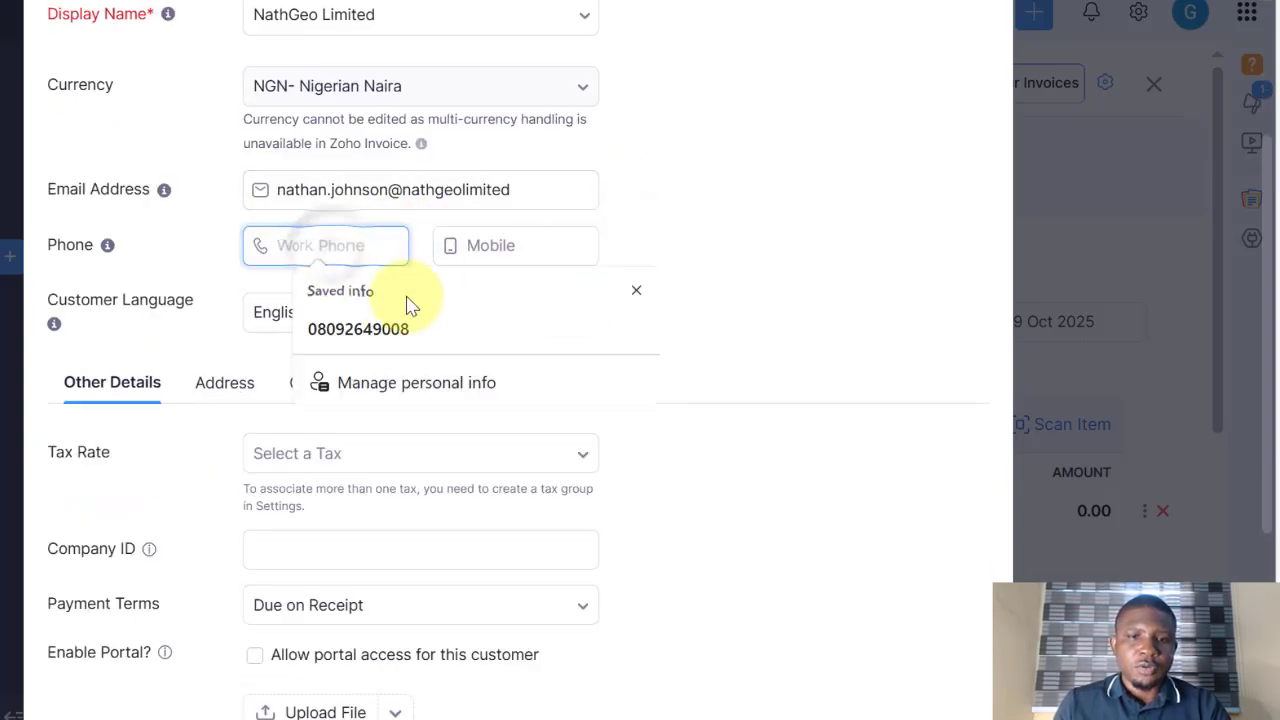
{"action": "left_click", "coordinate": [395, 333]}
Step: Leave the tax rate empty and keep payment terms as Due on Receipt
{"action": "scroll", "coordinate": [400, 255], "scroll_direction": "down", "scroll_amount": 2}
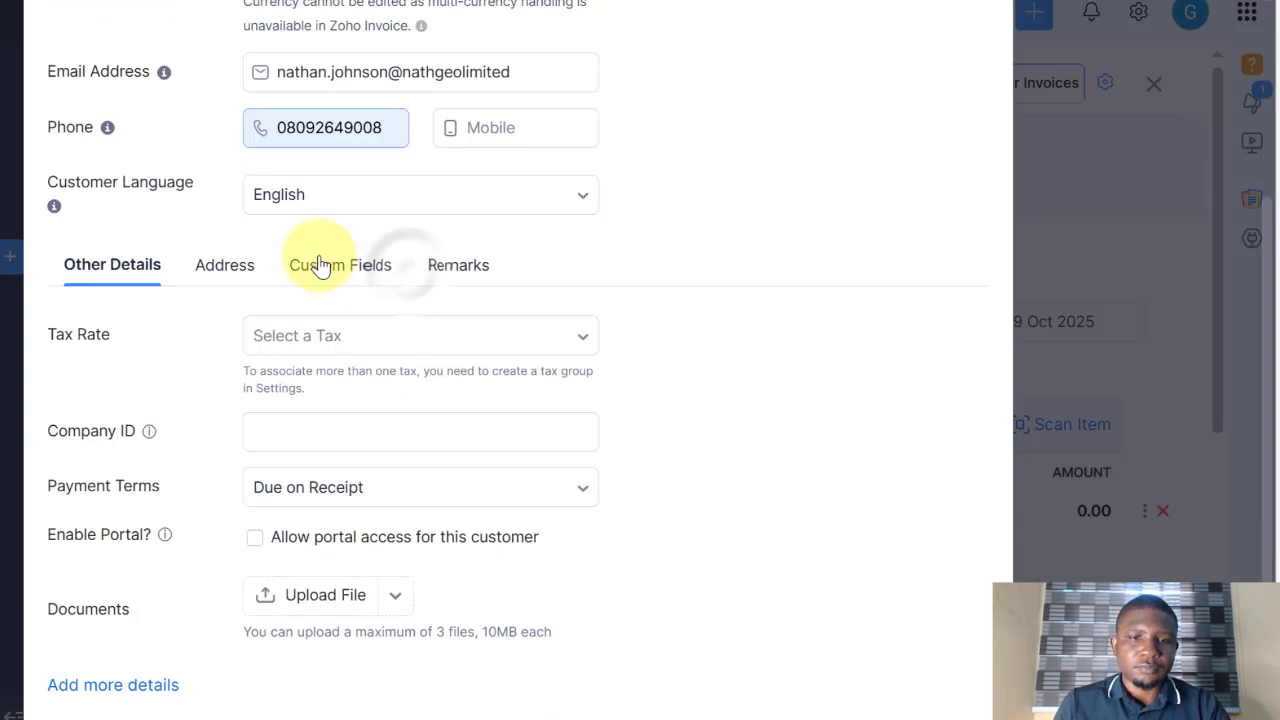
{"action": "scroll", "coordinate": [220, 270], "scroll_direction": "down", "scroll_amount": 2}
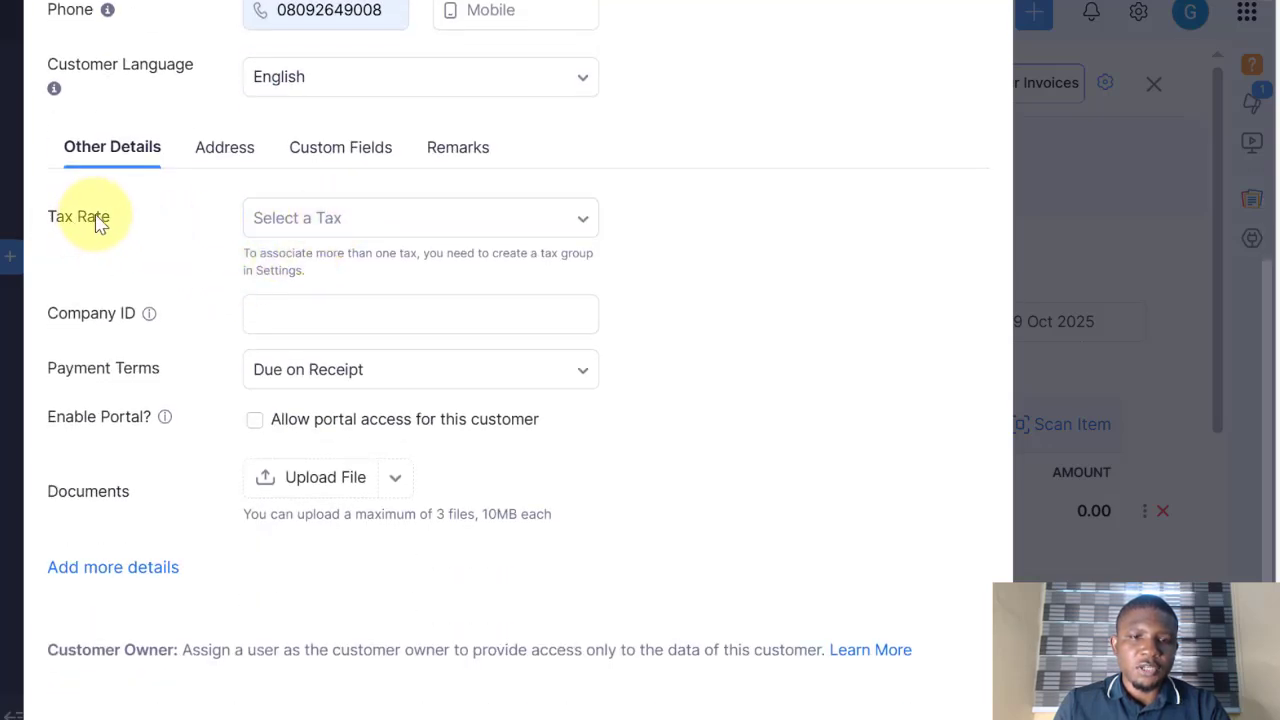
{"action": "left_click", "coordinate": [357, 222]}
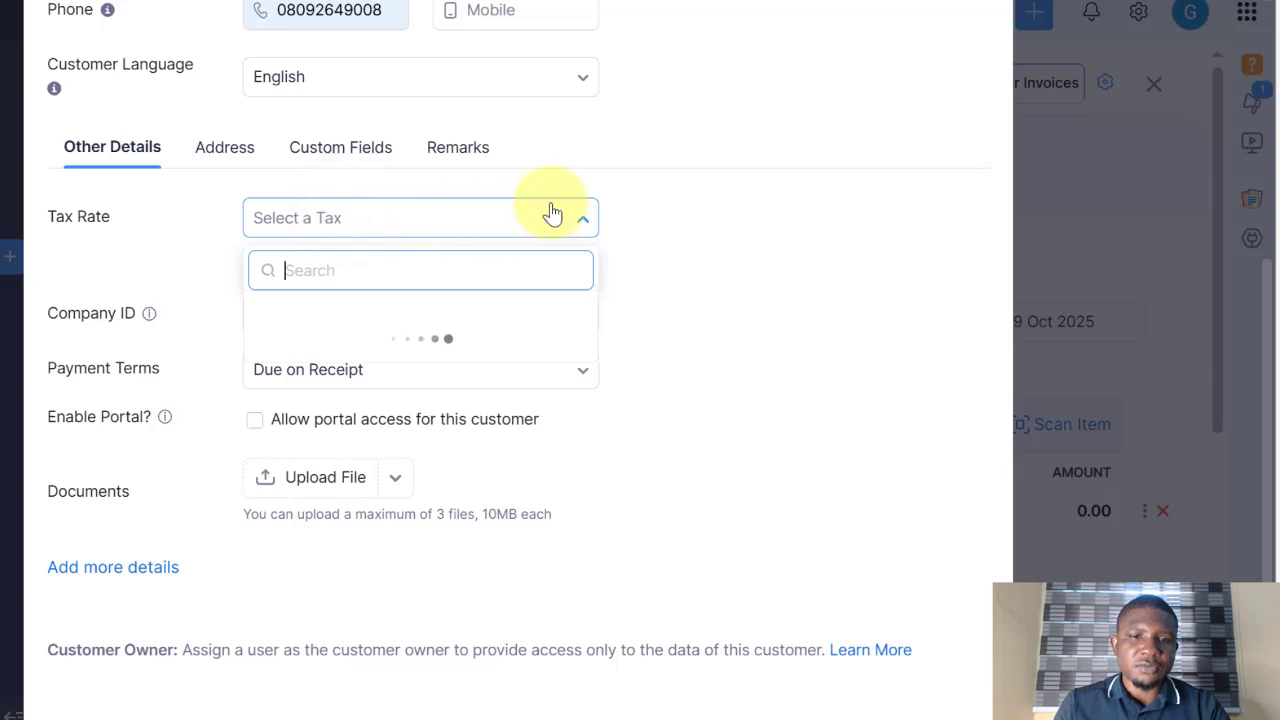
{"action": "left_click", "coordinate": [645, 195]}
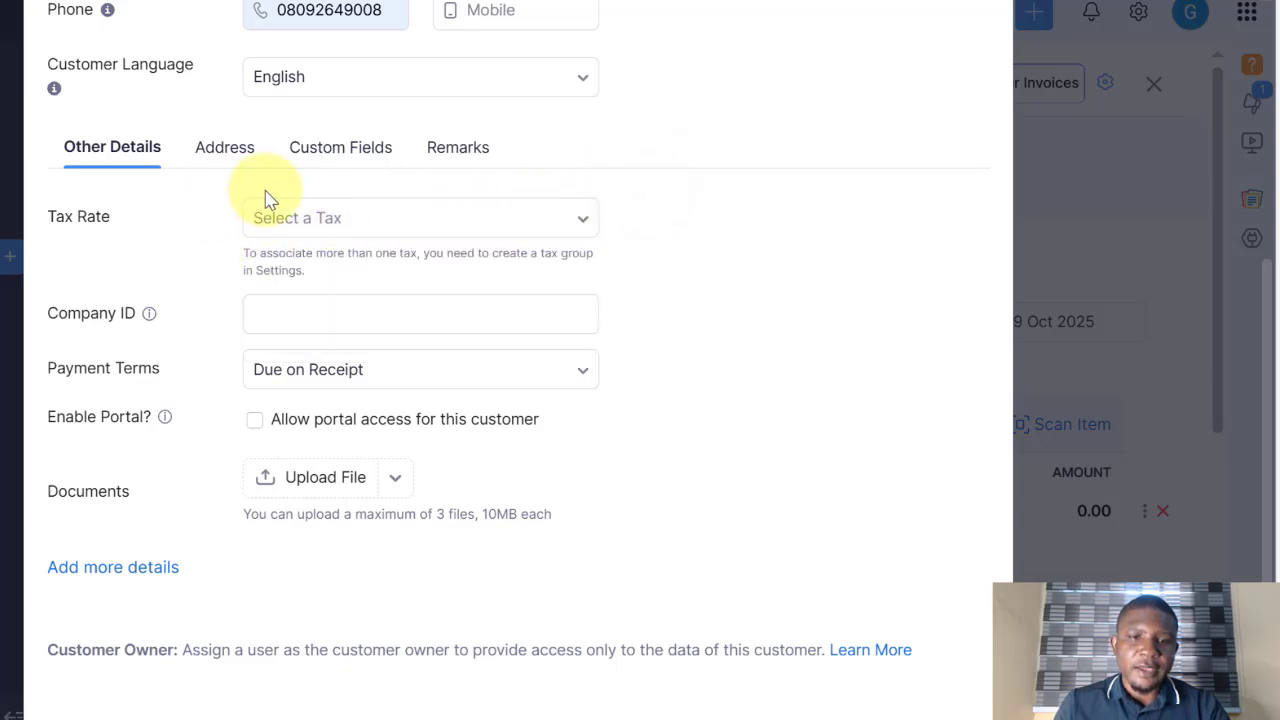
{"action": "left_click", "coordinate": [474, 372]}
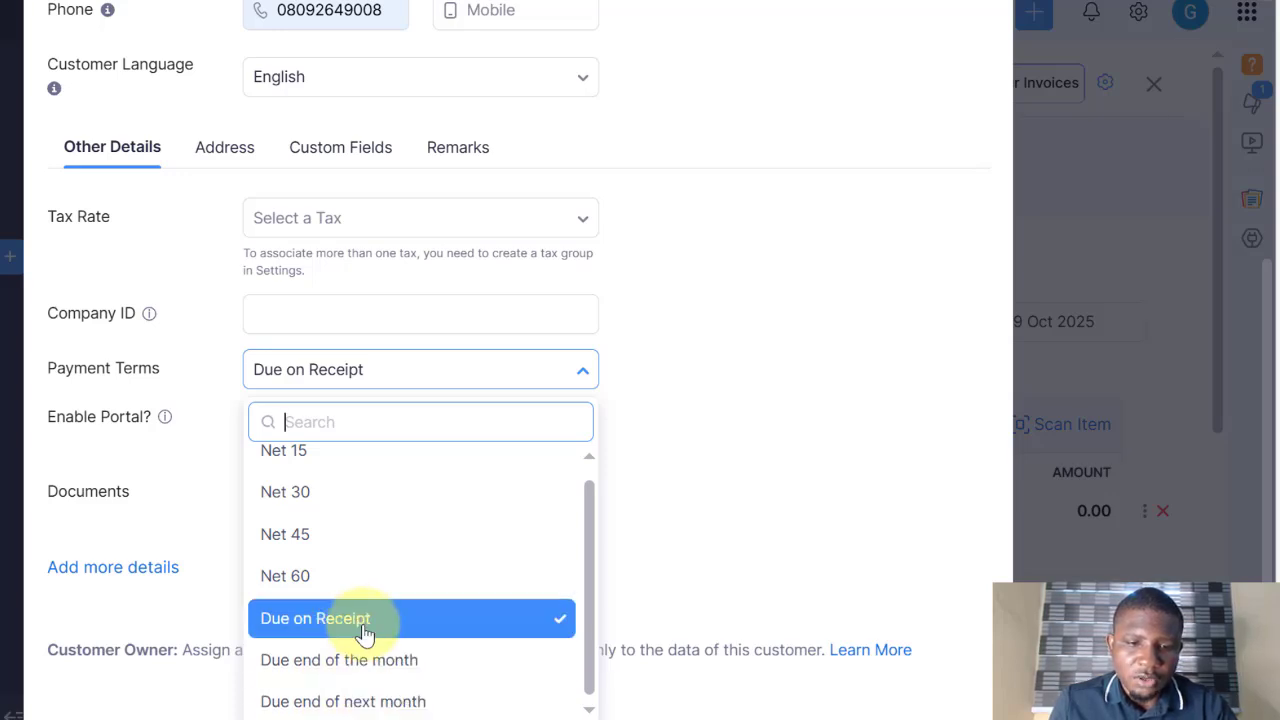
{"action": "scroll", "coordinate": [300, 470], "scroll_direction": "up", "scroll_amount": 2}
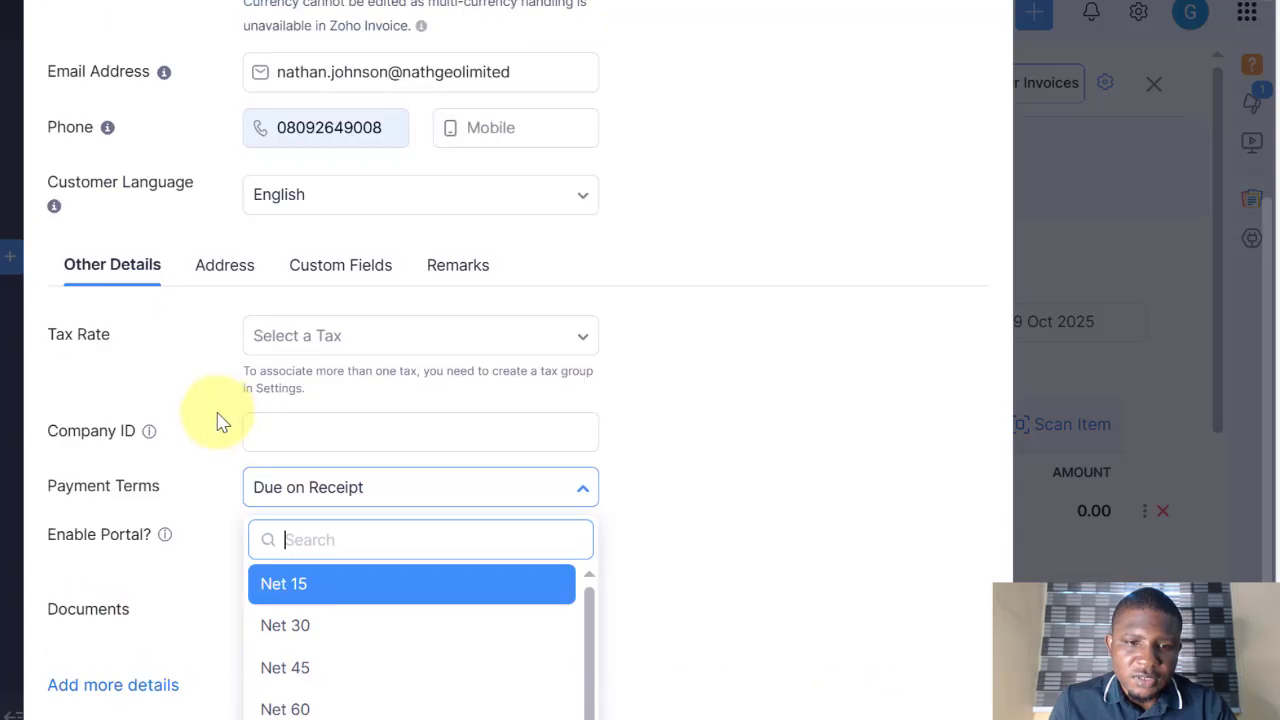
{"action": "left_click", "coordinate": [215, 458]}
{"action": "scroll", "coordinate": [235, 480], "scroll_direction": "down", "scroll_amount": 2}
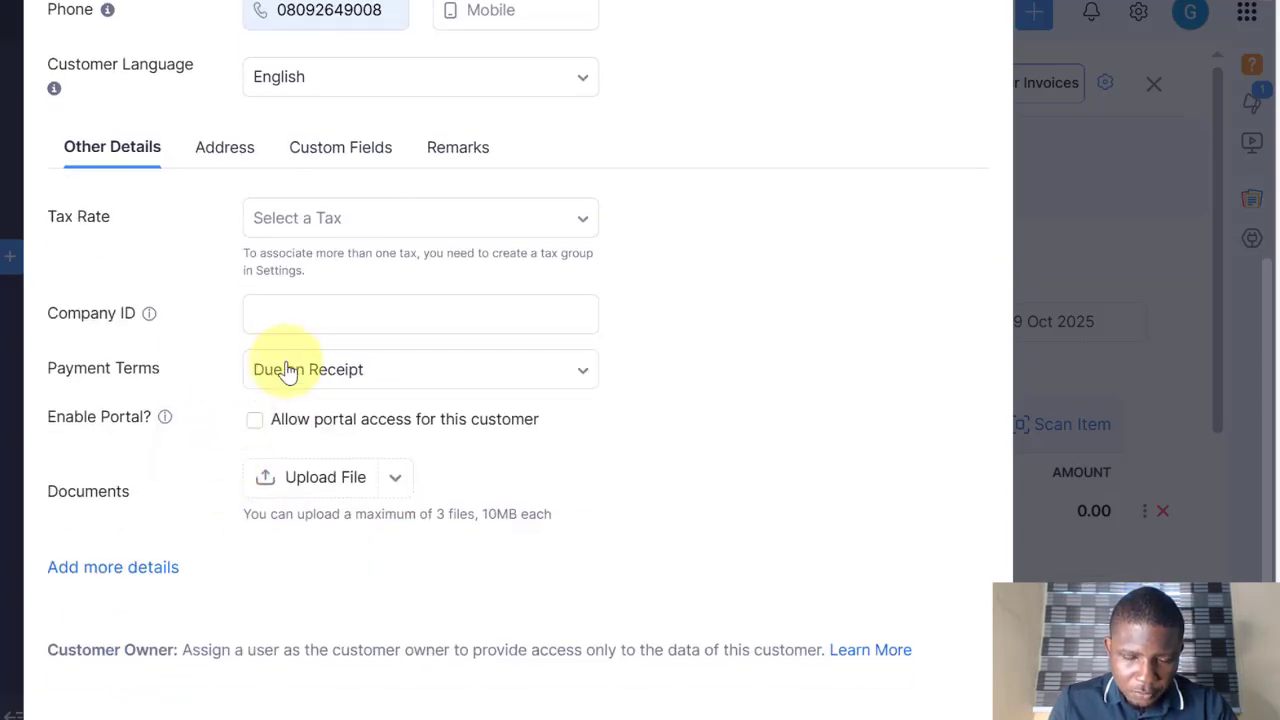
{"action": "left_click", "coordinate": [295, 370]}
{"action": "scroll", "coordinate": [309, 531], "scroll_direction": "down", "scroll_amount": 3}
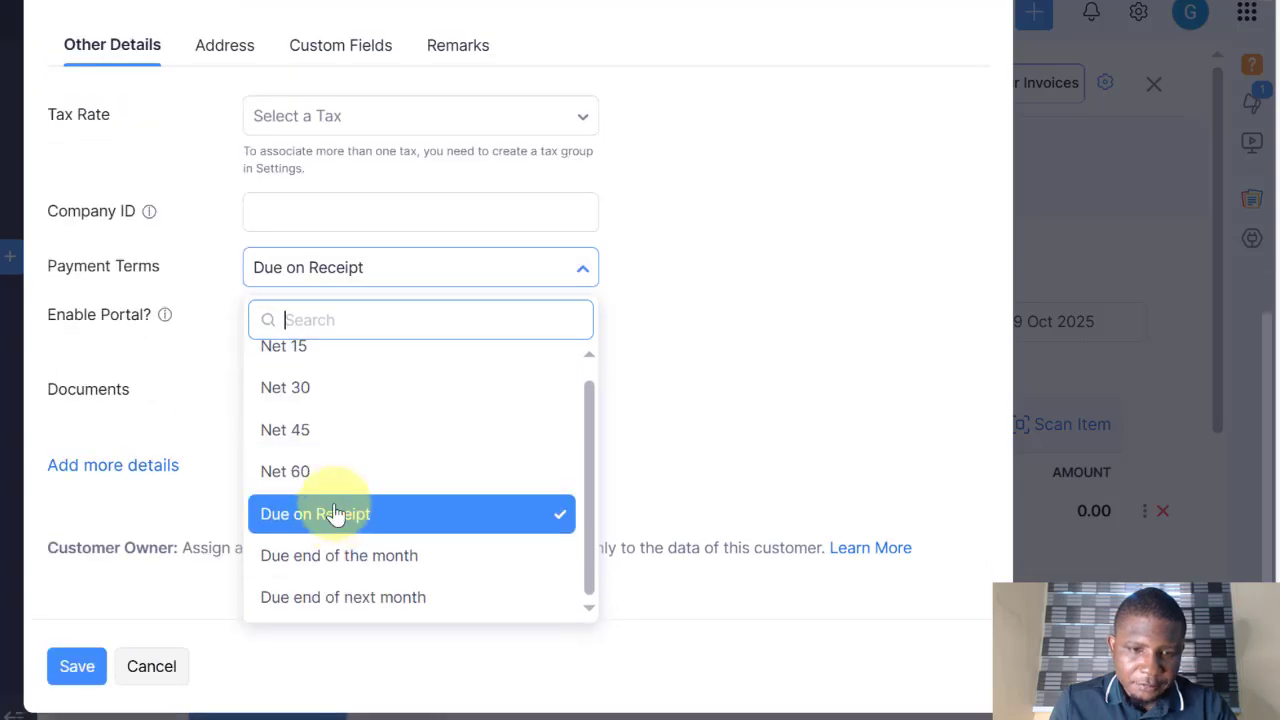
{"action": "left_click", "coordinate": [302, 518]}
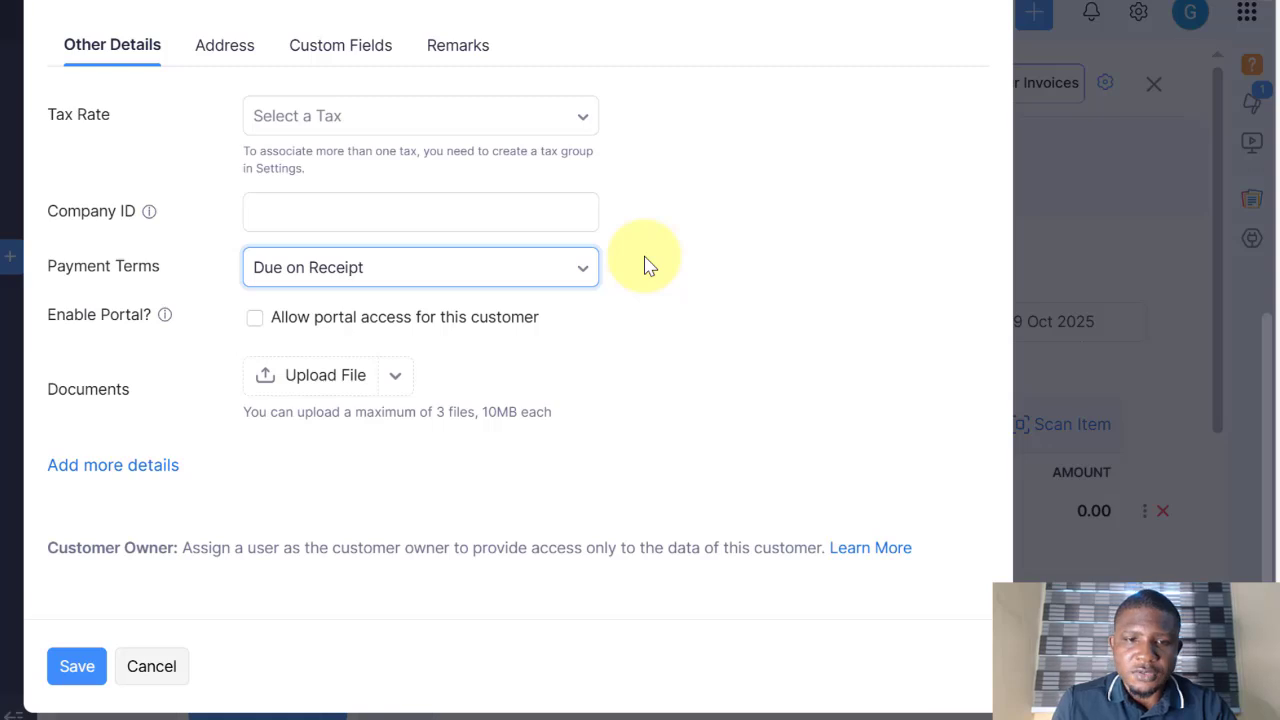
{"action": "scroll", "coordinate": [217, 404], "scroll_direction": "up", "scroll_amount": 4}
Step: Review the customer's billing and shipping address fields
{"action": "left_click", "coordinate": [219, 405]}
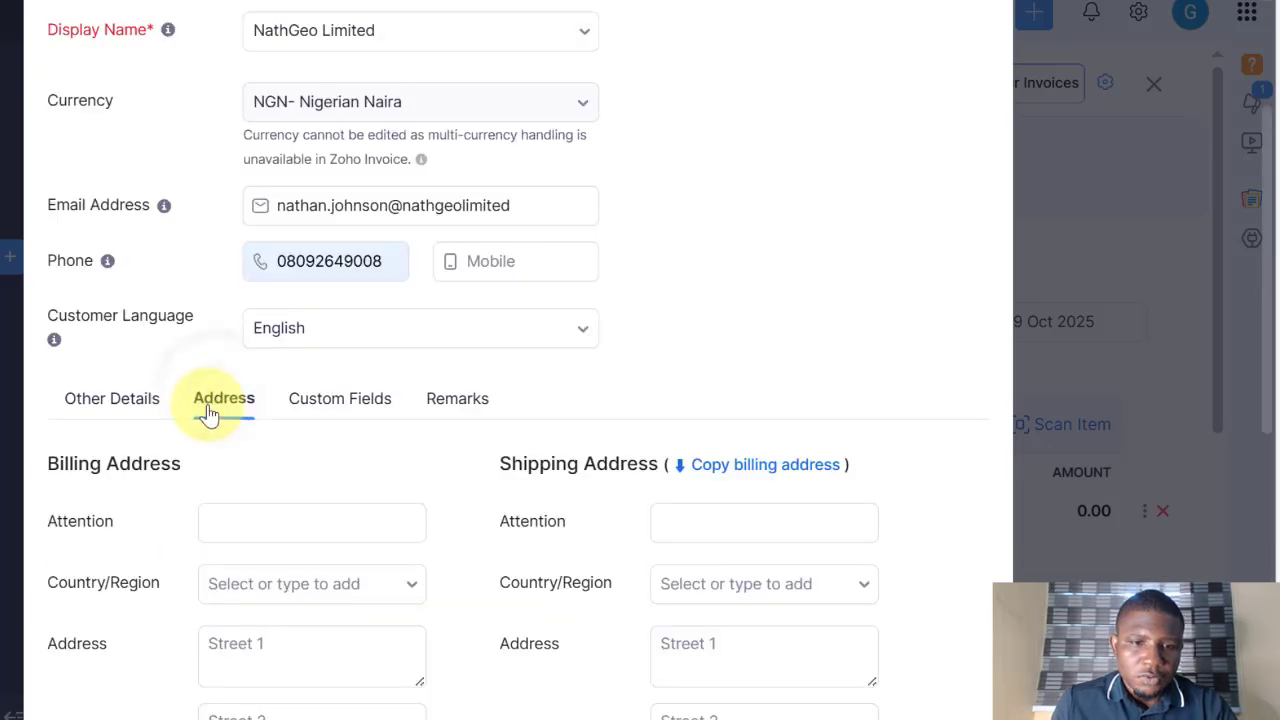
{"action": "scroll", "coordinate": [200, 405], "scroll_direction": "down", "scroll_amount": 1}
{"action": "left_click", "coordinate": [291, 602]}
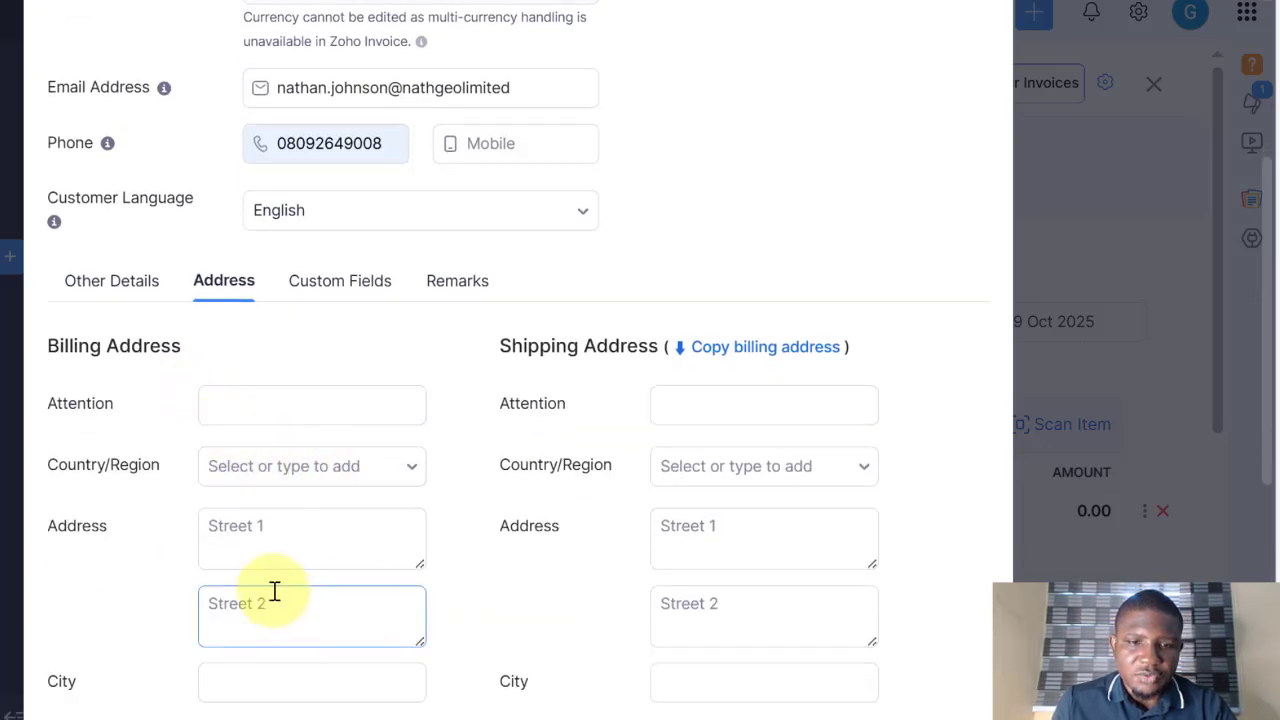
{"action": "scroll", "coordinate": [443, 406], "scroll_direction": "down", "scroll_amount": 1}
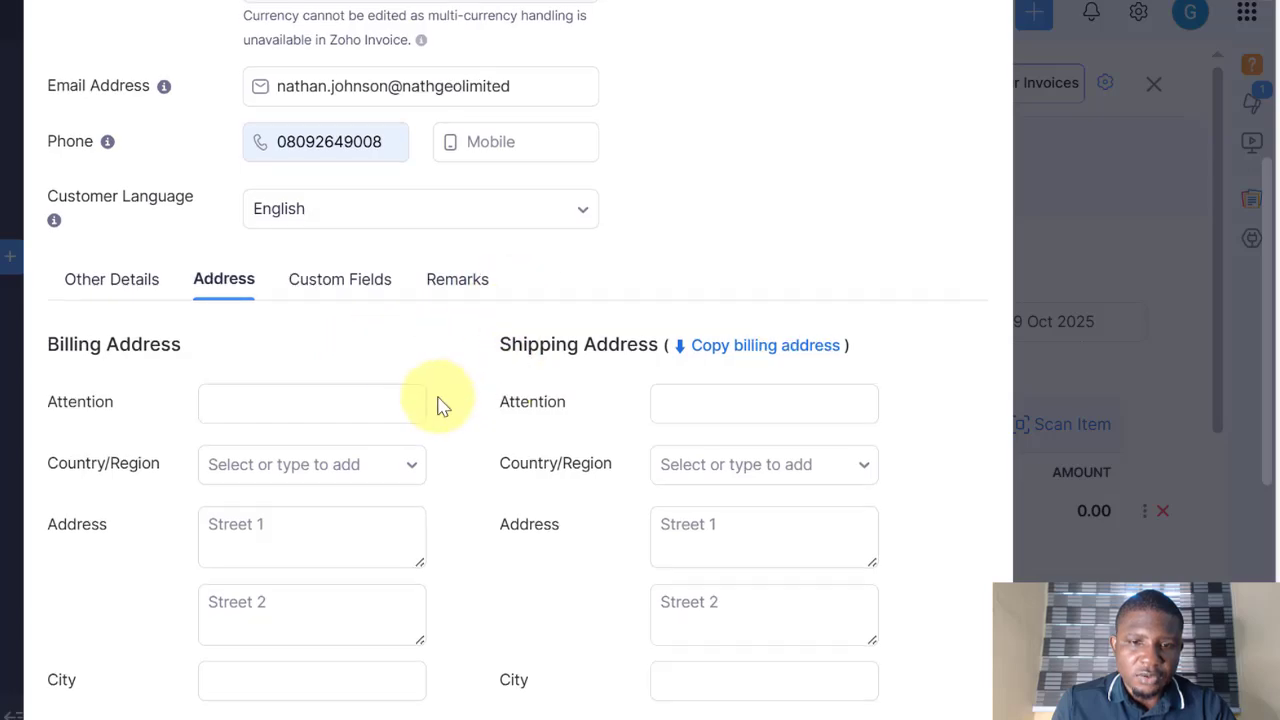
{"action": "scroll", "coordinate": [443, 406], "scroll_direction": "down", "scroll_amount": 5}
{"action": "scroll", "coordinate": [466, 420], "scroll_direction": "up", "scroll_amount": 5}
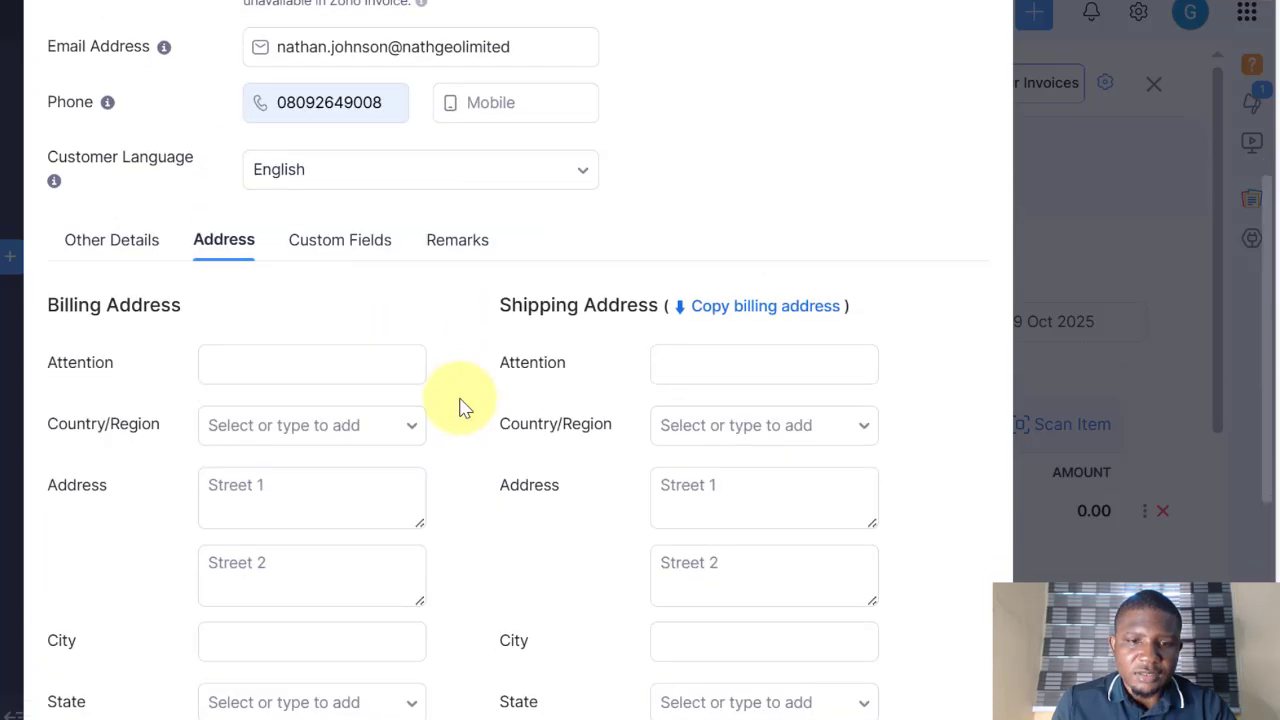
{"action": "scroll", "coordinate": [460, 405], "scroll_direction": "up", "scroll_amount": 2}
Step: Look through the Custom Fields and Remarks sections, then return to Other Details
{"action": "left_click", "coordinate": [343, 468]}
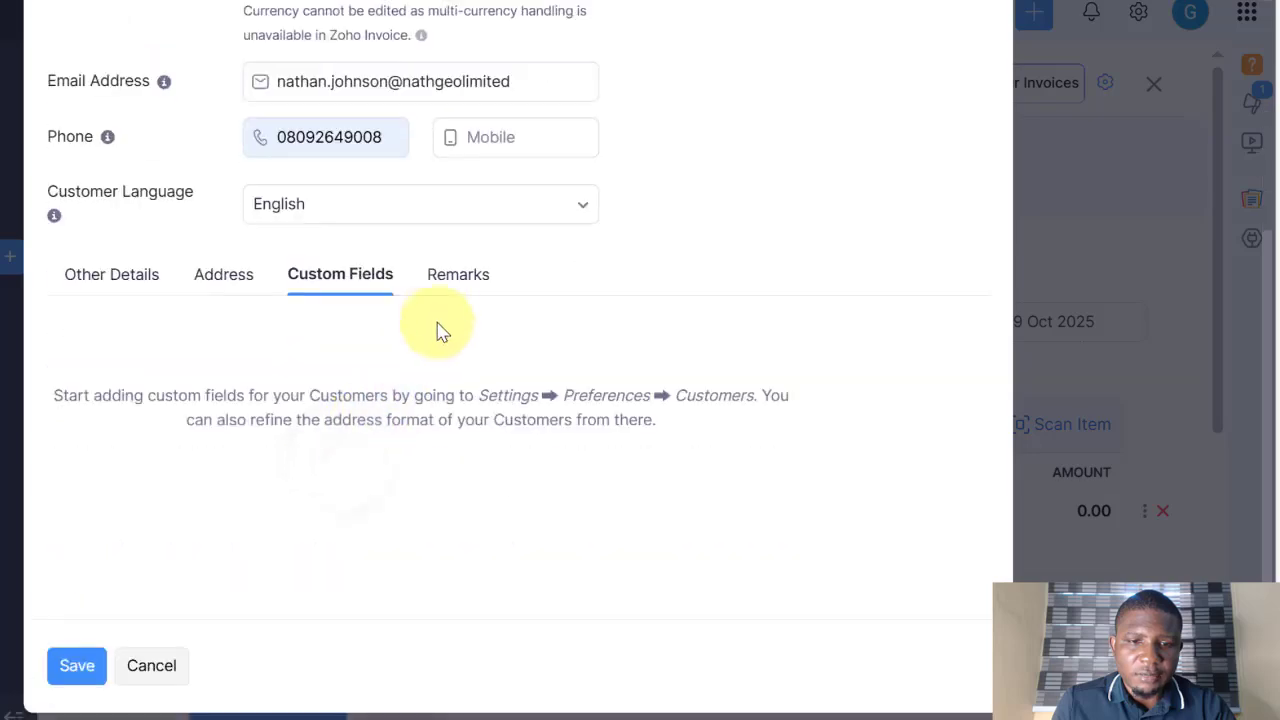
{"action": "left_click", "coordinate": [457, 274]}
{"action": "scroll", "coordinate": [295, 364], "scroll_direction": "up", "scroll_amount": 3}
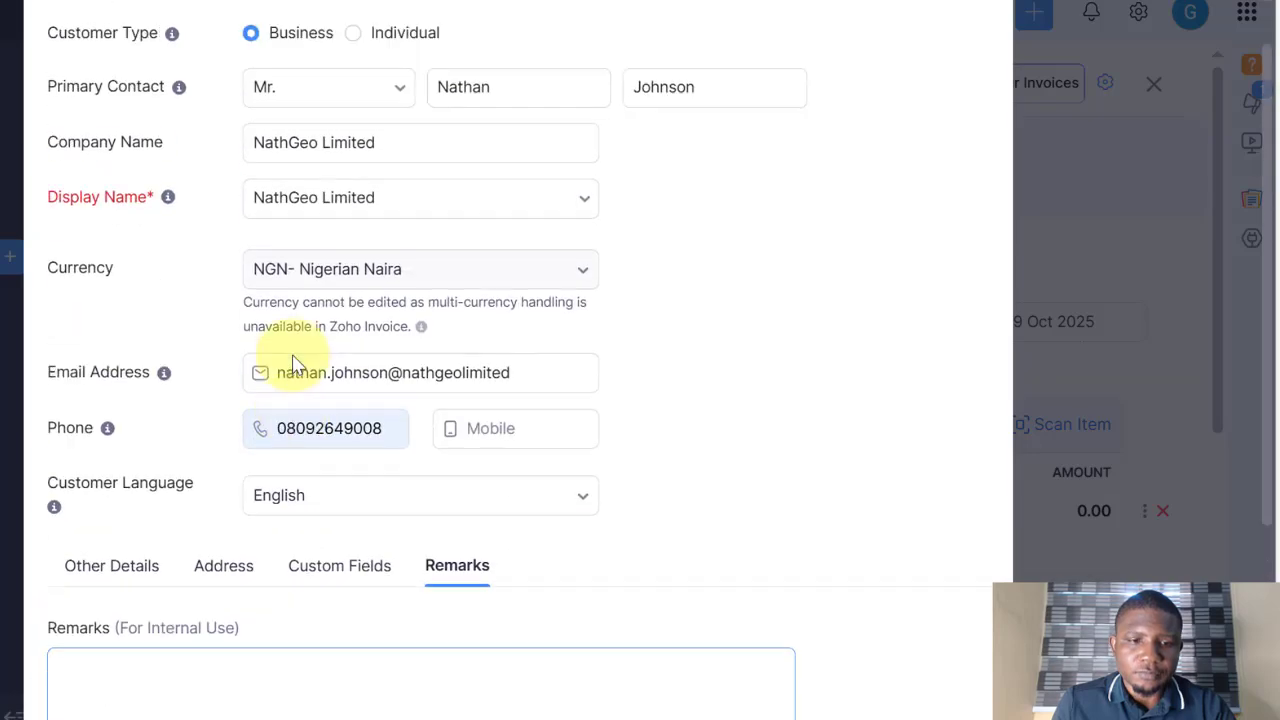
{"action": "scroll", "coordinate": [220, 451], "scroll_direction": "up", "scroll_amount": 1}
{"action": "scroll", "coordinate": [94, 437], "scroll_direction": "down", "scroll_amount": 3}
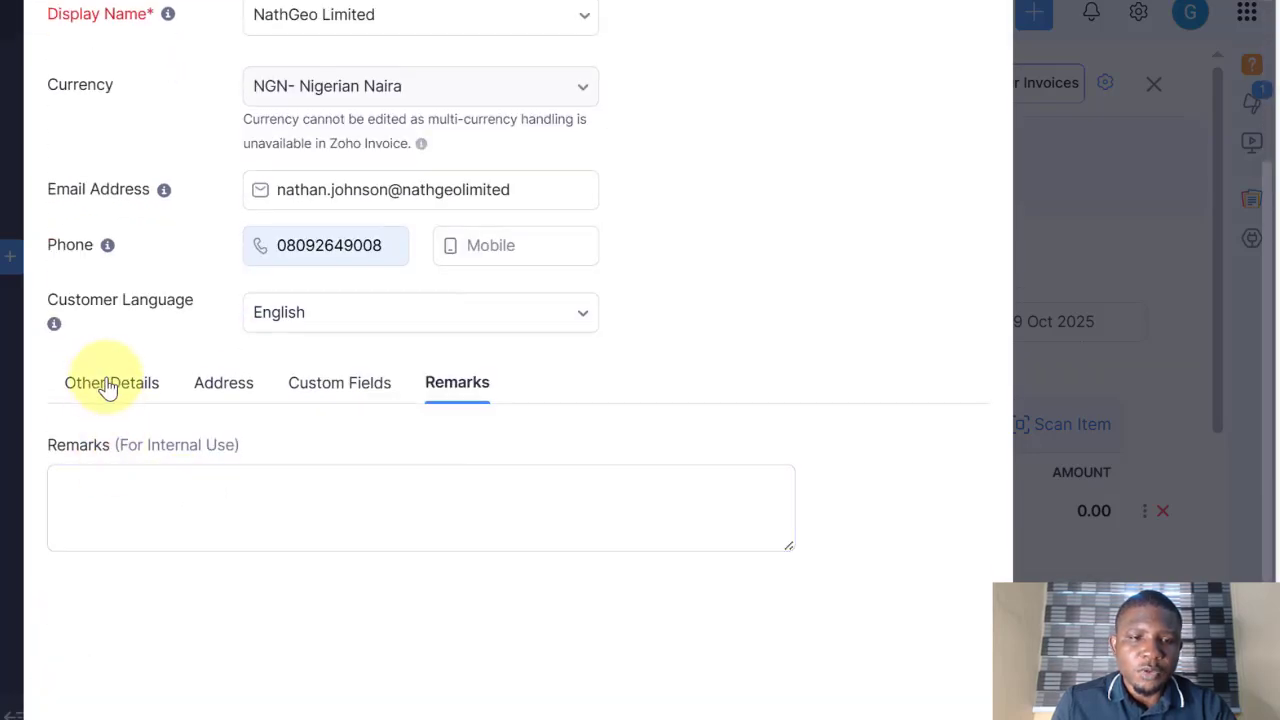
{"action": "left_click", "coordinate": [108, 388]}
{"action": "scroll", "coordinate": [163, 523], "scroll_direction": "down", "scroll_amount": 3}
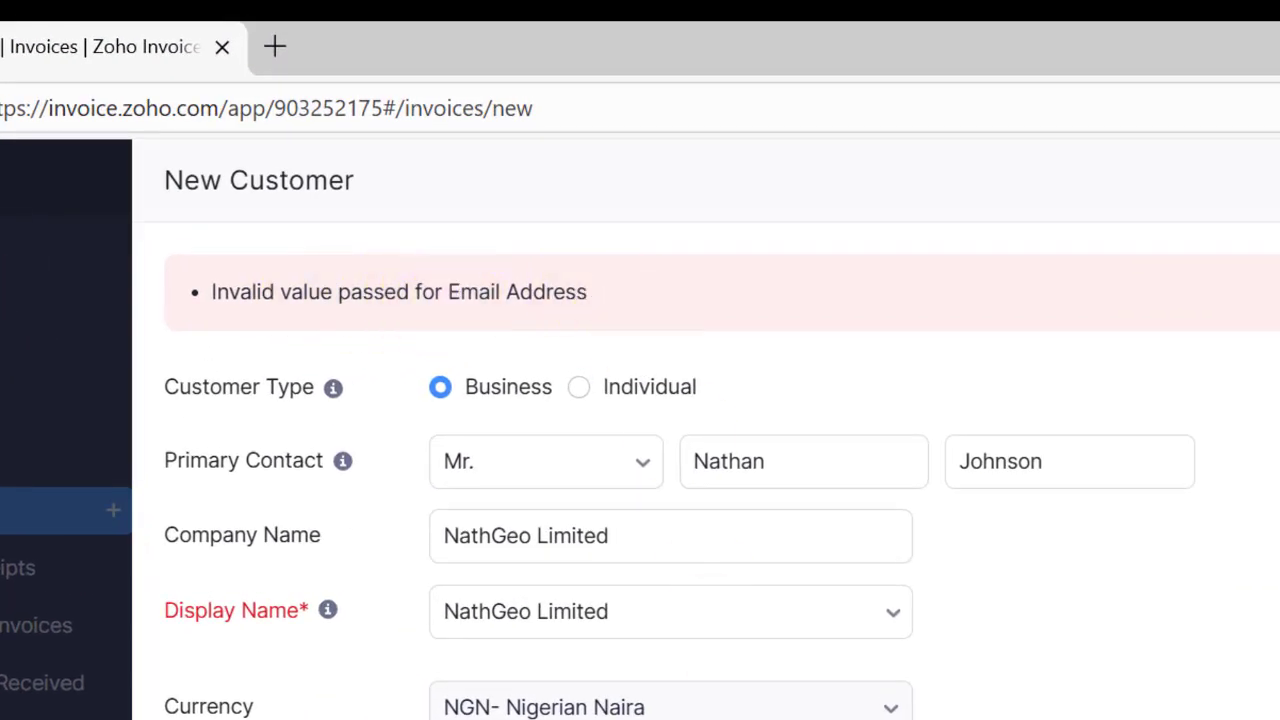
Step: Fix the e-mail address's domain and save NathGeo Limited as the invoice customer
{"action": "left_click", "coordinate": [769, 586]}
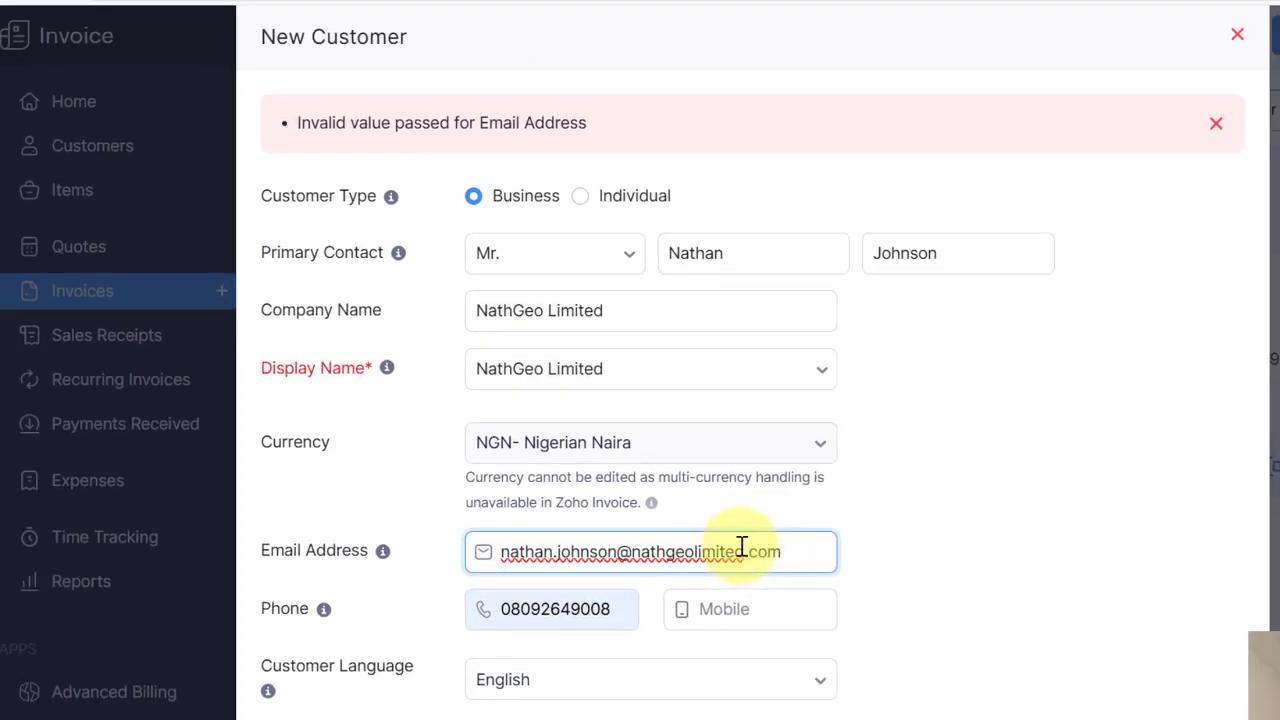
{"action": "left_click", "coordinate": [862, 505]}
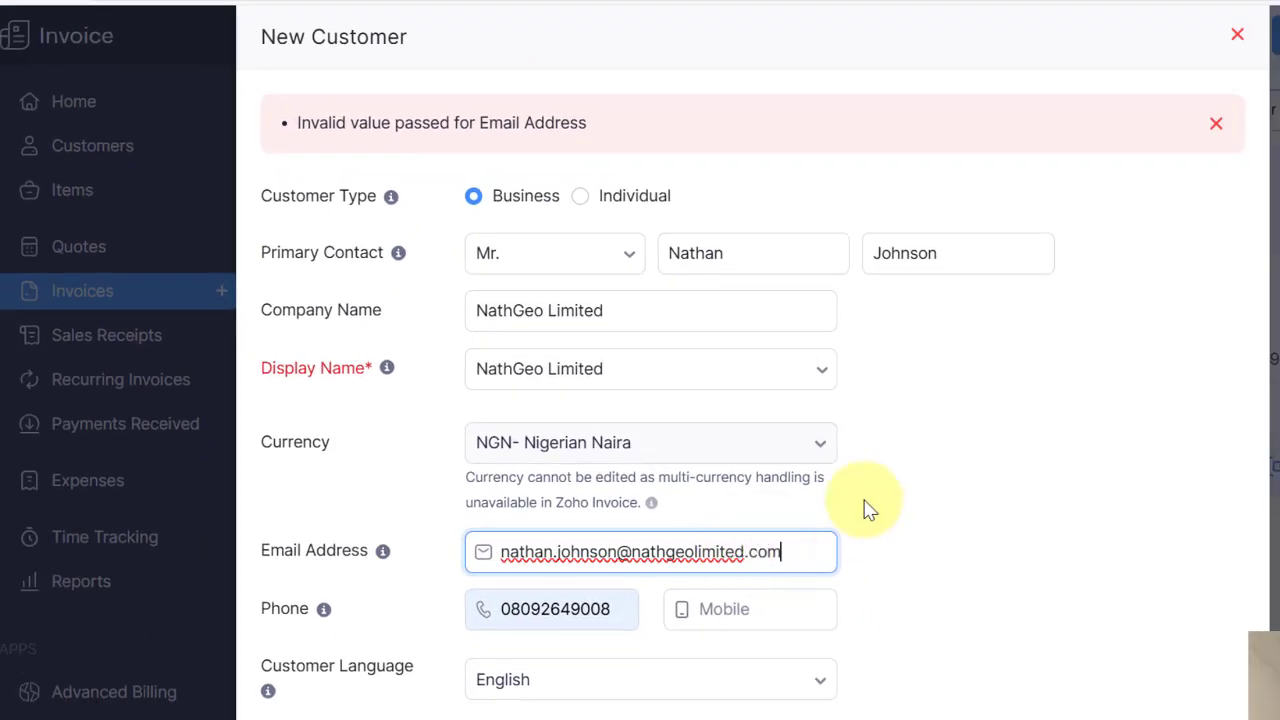
{"action": "left_click", "coordinate": [771, 325]}
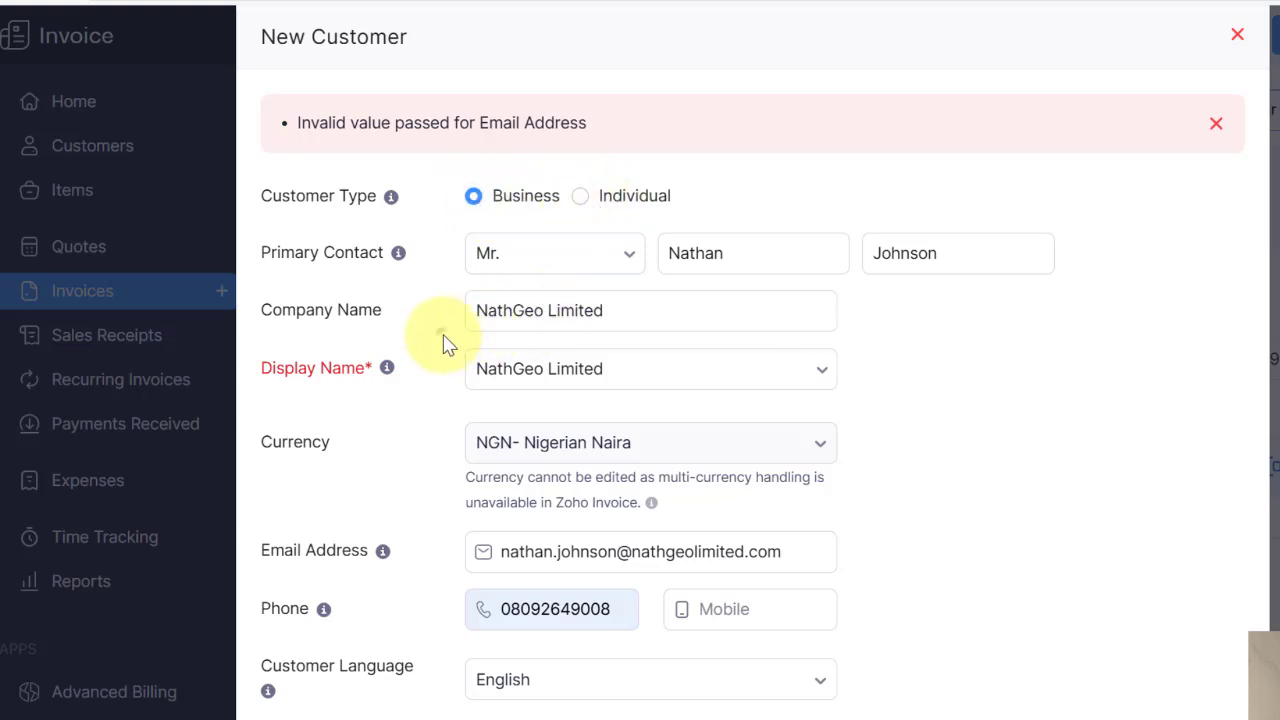
{"action": "scroll", "coordinate": [385, 385], "scroll_direction": "down", "scroll_amount": 2}
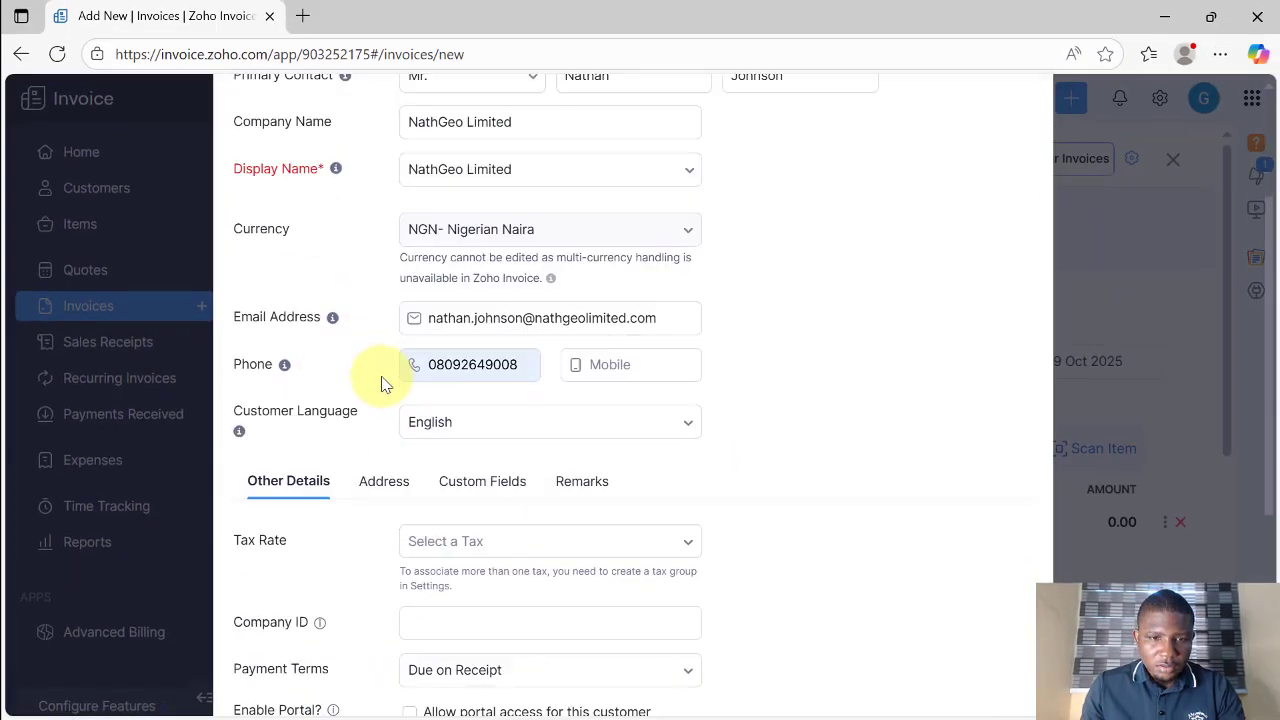
{"action": "scroll", "coordinate": [380, 400], "scroll_direction": "down", "scroll_amount": 4}
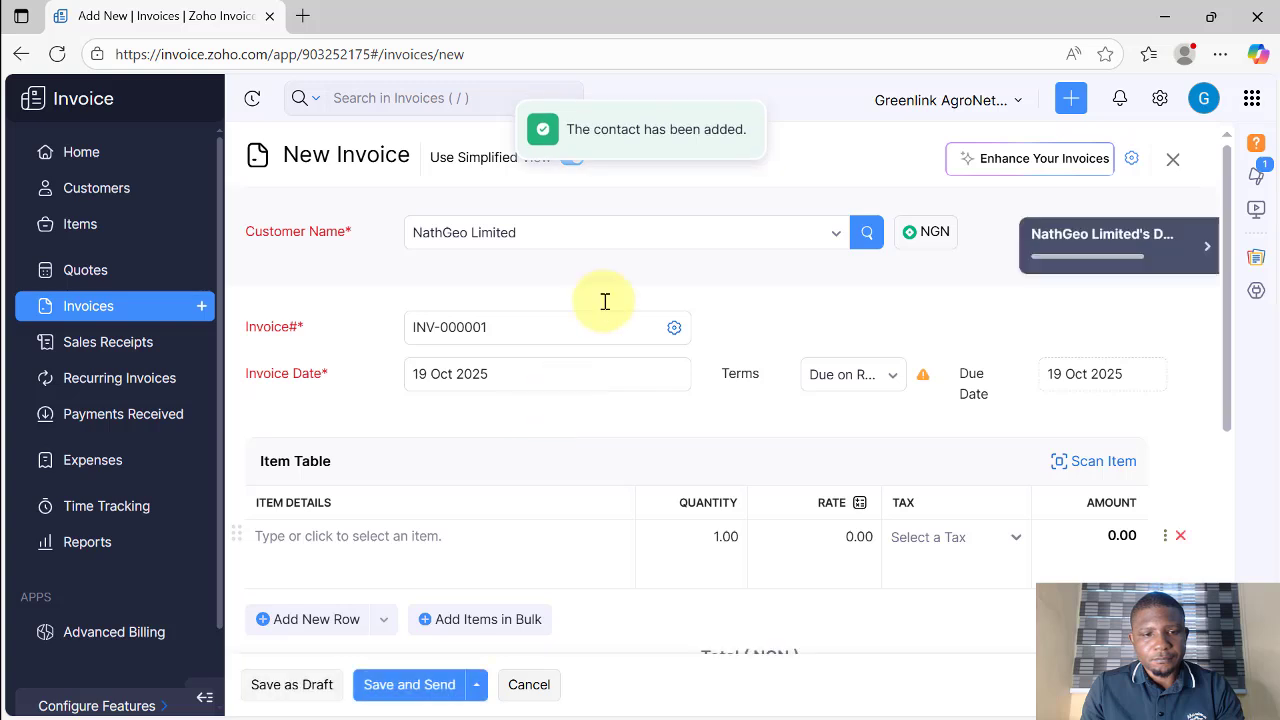
Step: Confirm NathGeo Limited as customer and keep invoice number INV-000001
{"action": "left_click", "coordinate": [585, 234]}
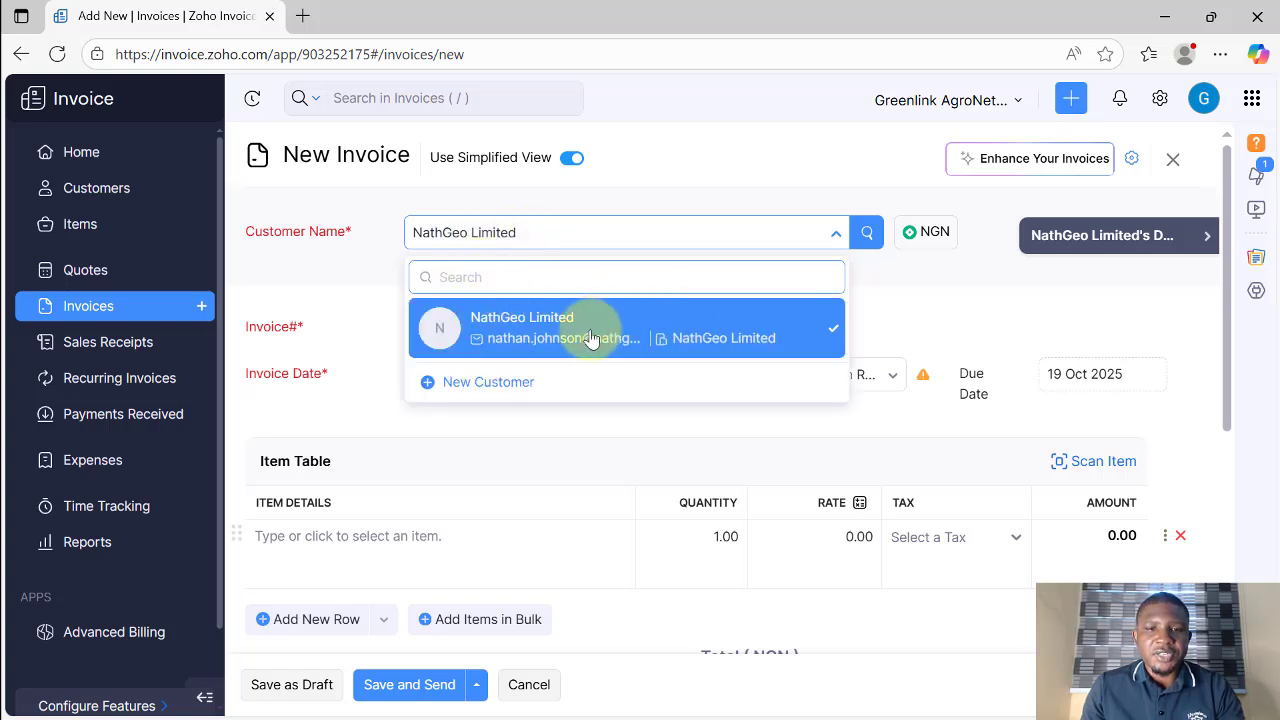
{"action": "left_click", "coordinate": [368, 250]}
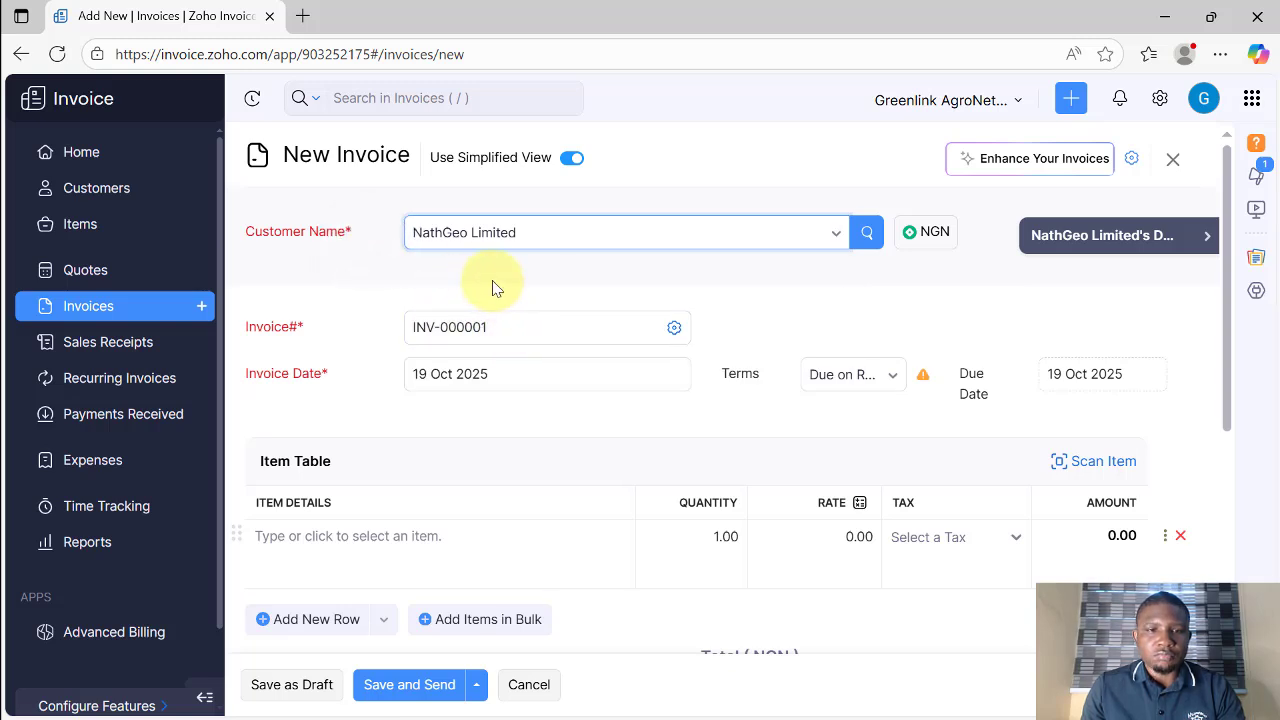
{"action": "left_click", "coordinate": [498, 330]}
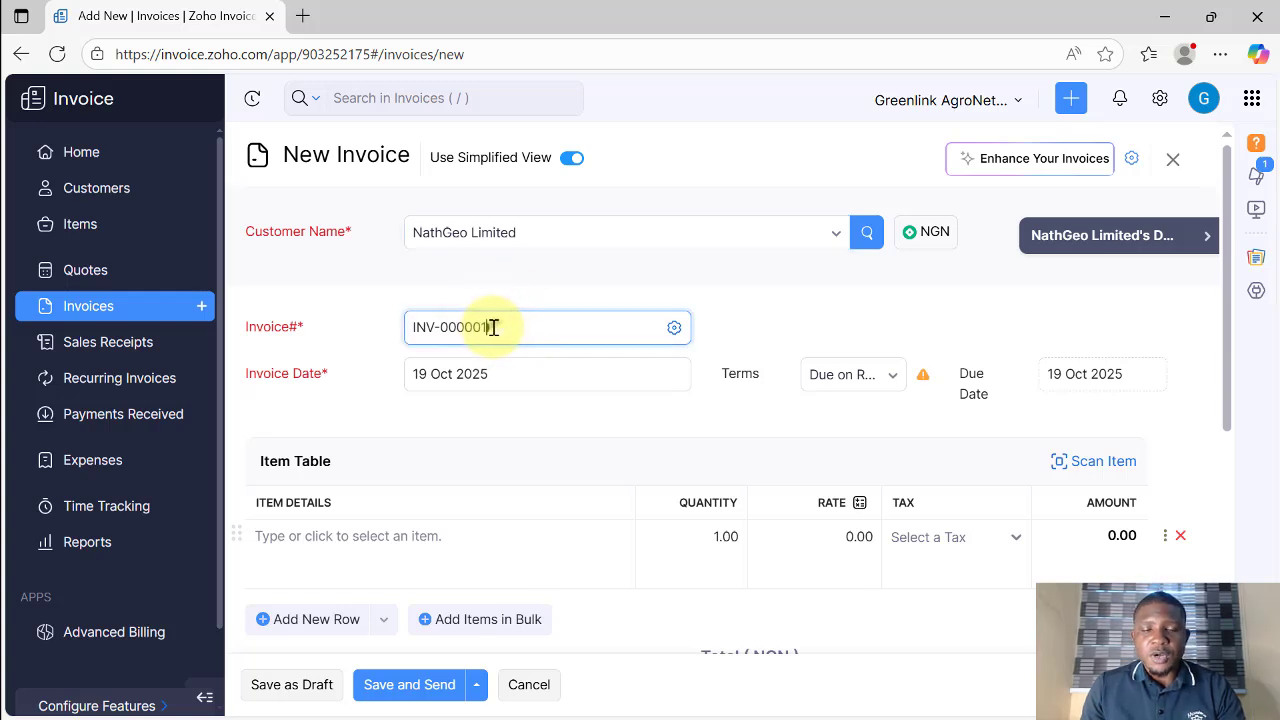
{"action": "left_click", "coordinate": [505, 290]}
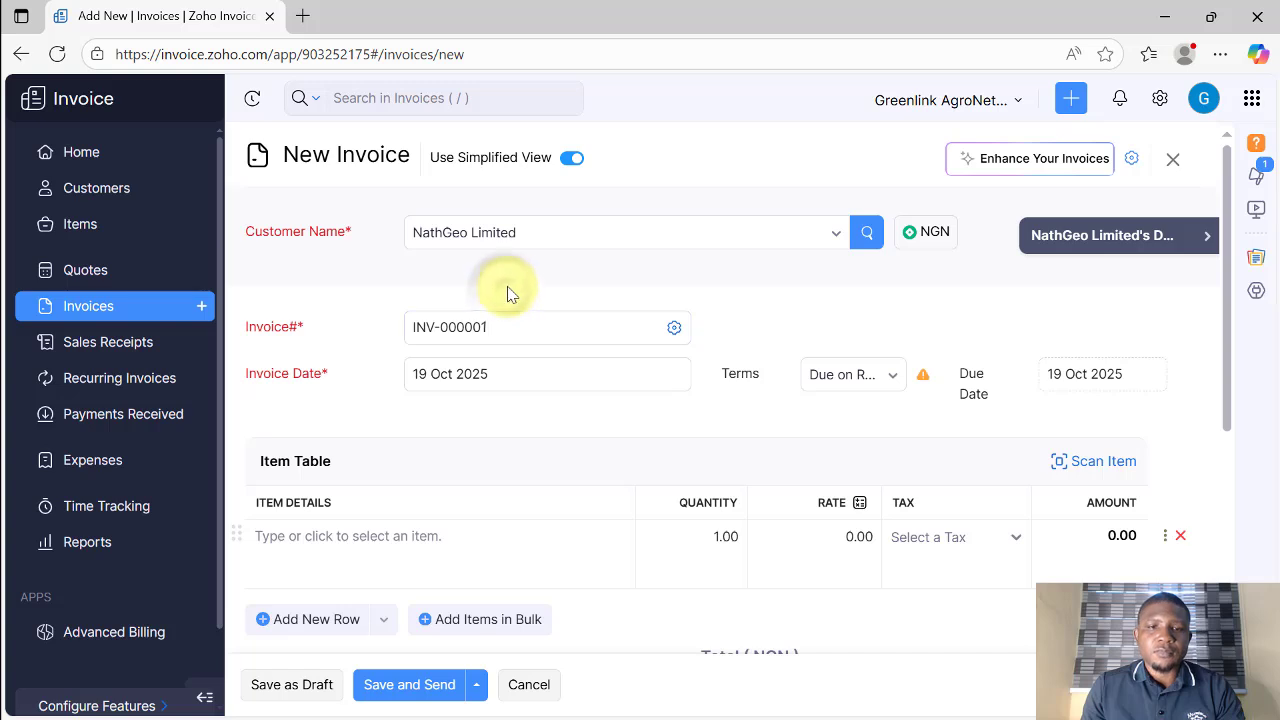
{"action": "left_click", "coordinate": [486, 325]}
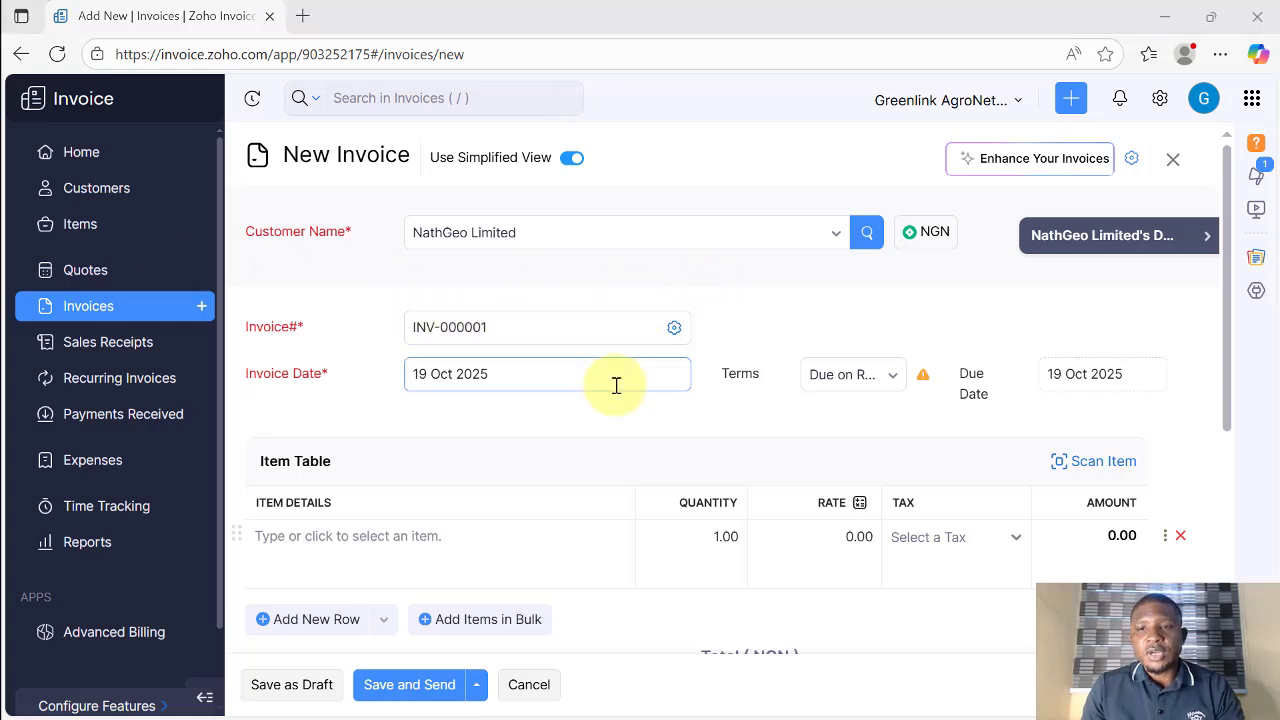
Step: Set the invoice due date to 24 Oct 2025
{"action": "scroll", "coordinate": [340, 340], "scroll_direction": "down", "scroll_amount": 1}
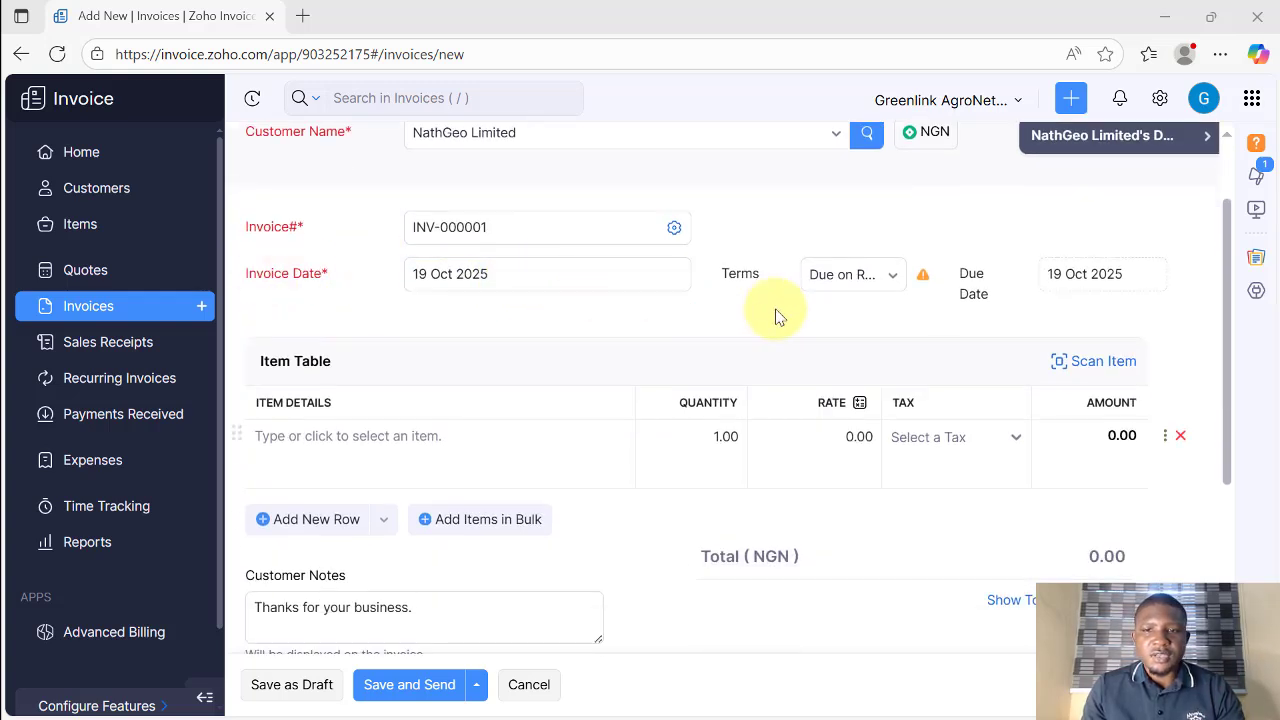
{"action": "left_click", "coordinate": [1128, 273]}
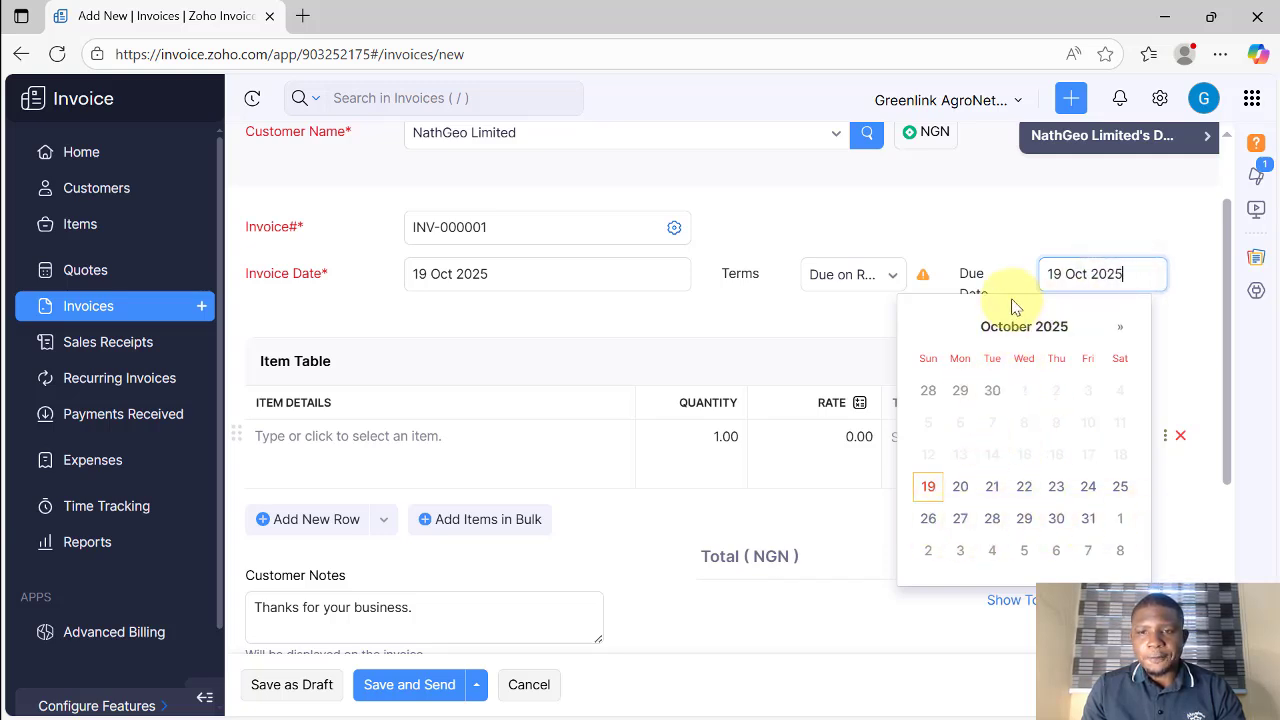
{"action": "left_click", "coordinate": [1087, 490]}
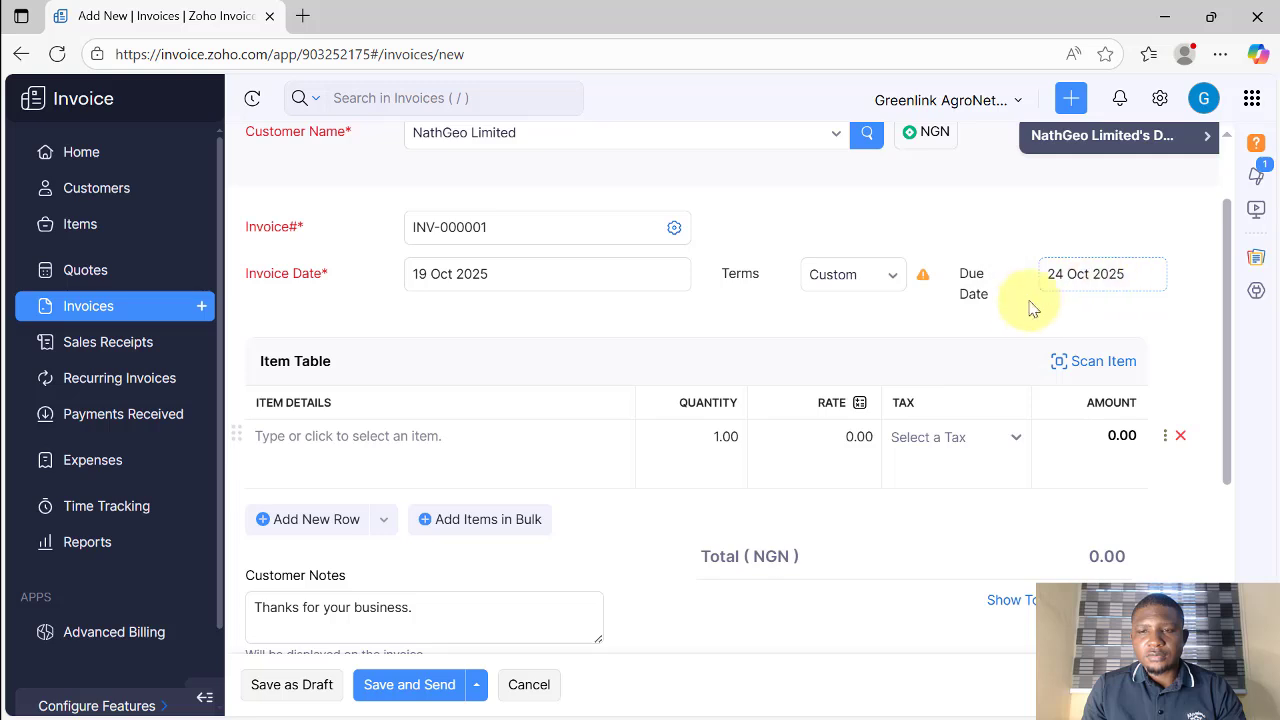
{"action": "scroll", "coordinate": [723, 329], "scroll_direction": "down", "scroll_amount": 1}
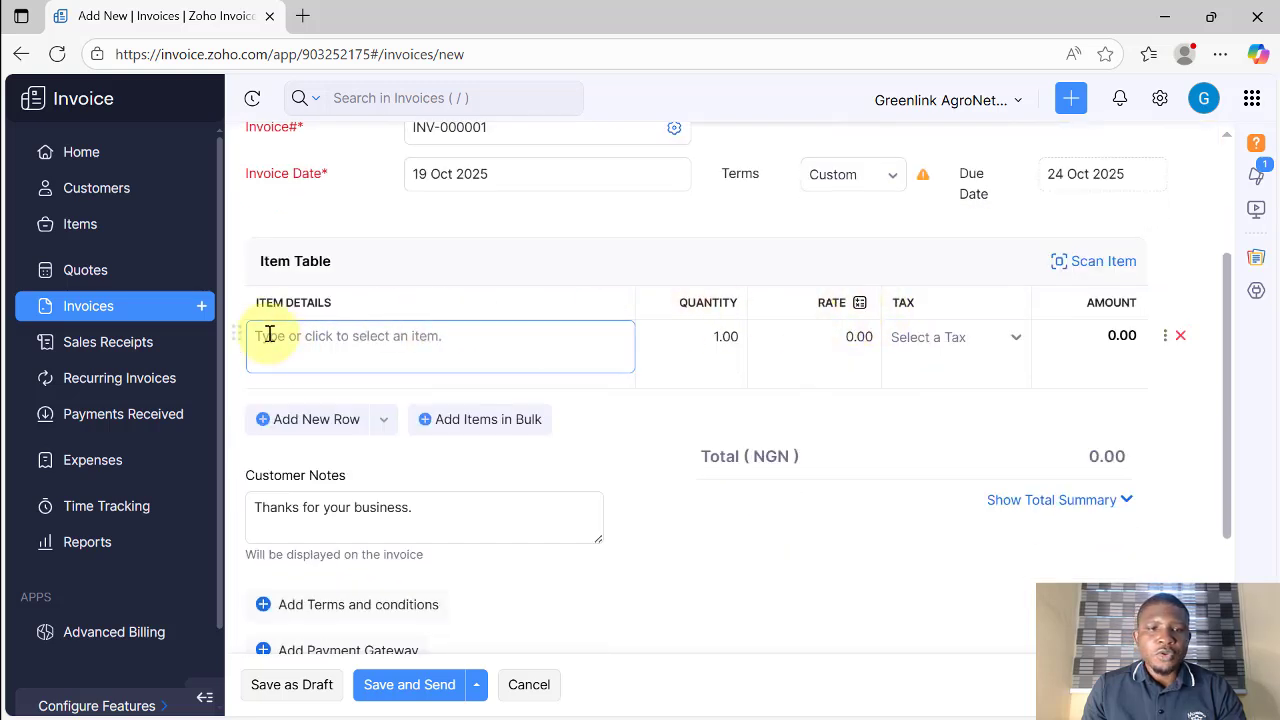
Step: Describe the first line item as supply of Nigerian made rice, quantity 500
{"action": "left_click", "coordinate": [321, 342]}
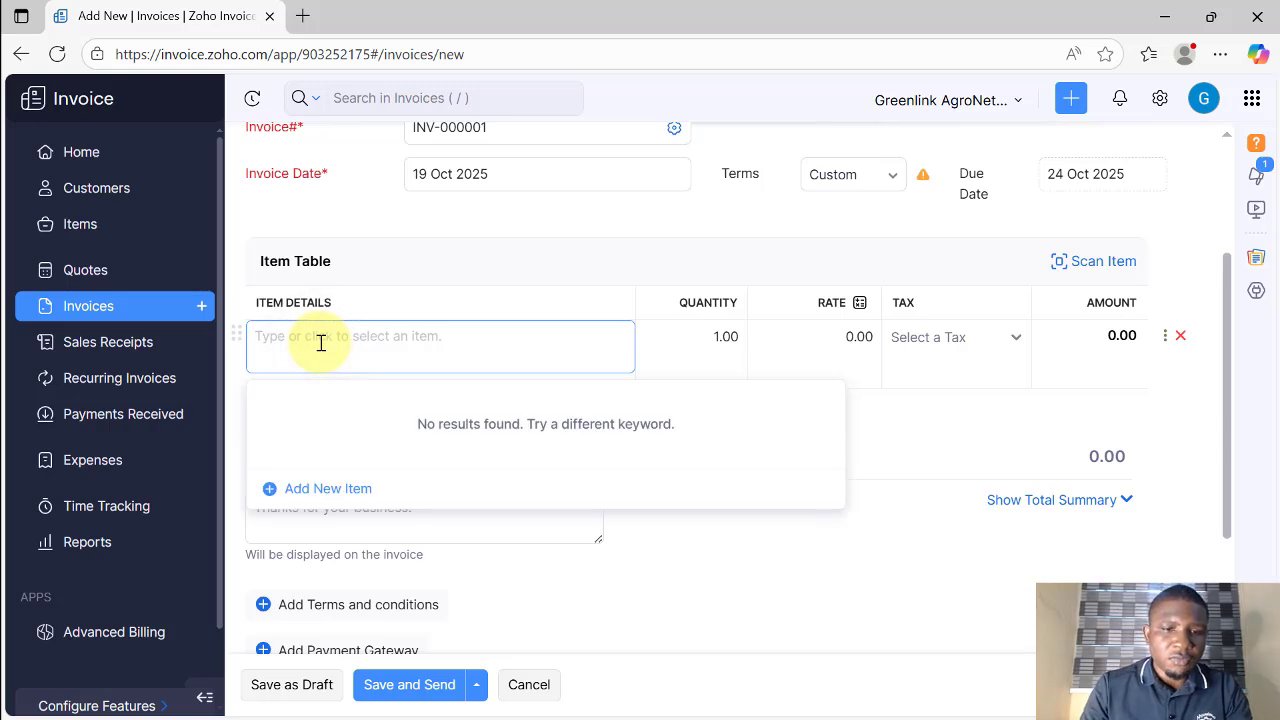
{"action": "type", "text": "Supply 100 bags of rice"}
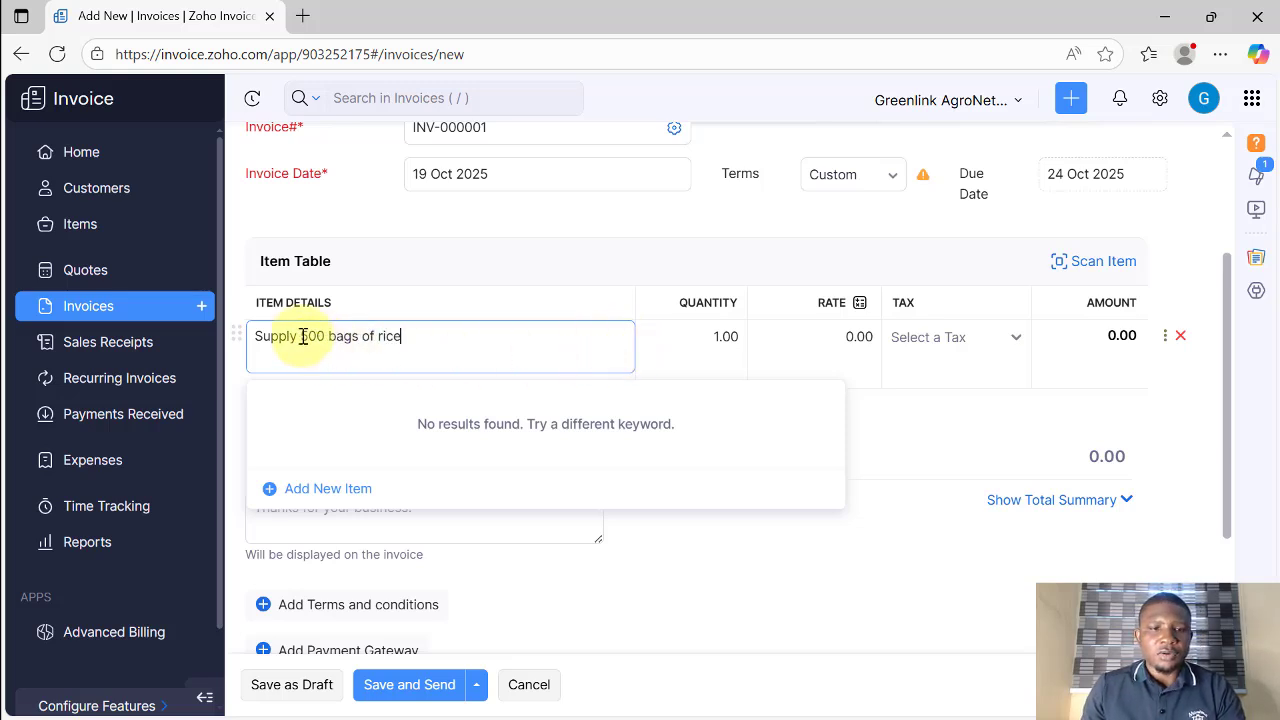
{"action": "left_click_drag", "start_coordinate": [303, 336], "coordinate": [460, 334]}
{"action": "left_click", "coordinate": [727, 338]}
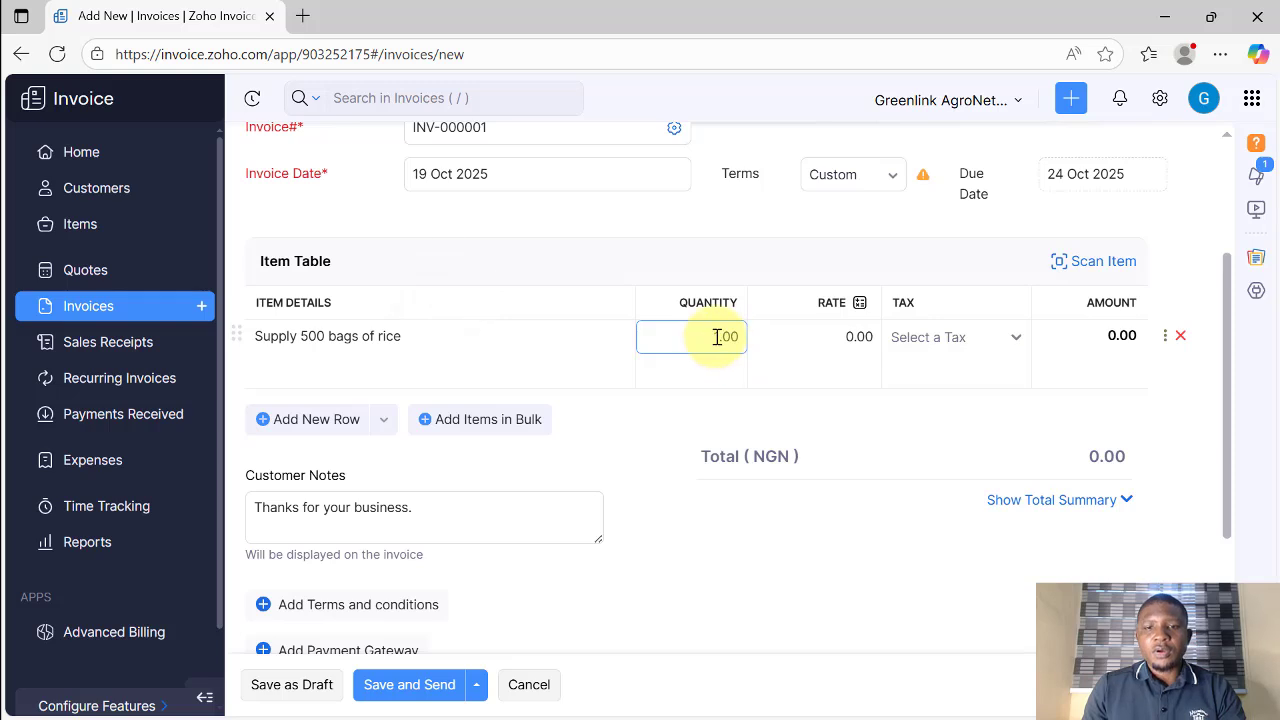
{"action": "left_click_drag", "start_coordinate": [722, 335], "coordinate": [703, 334]}
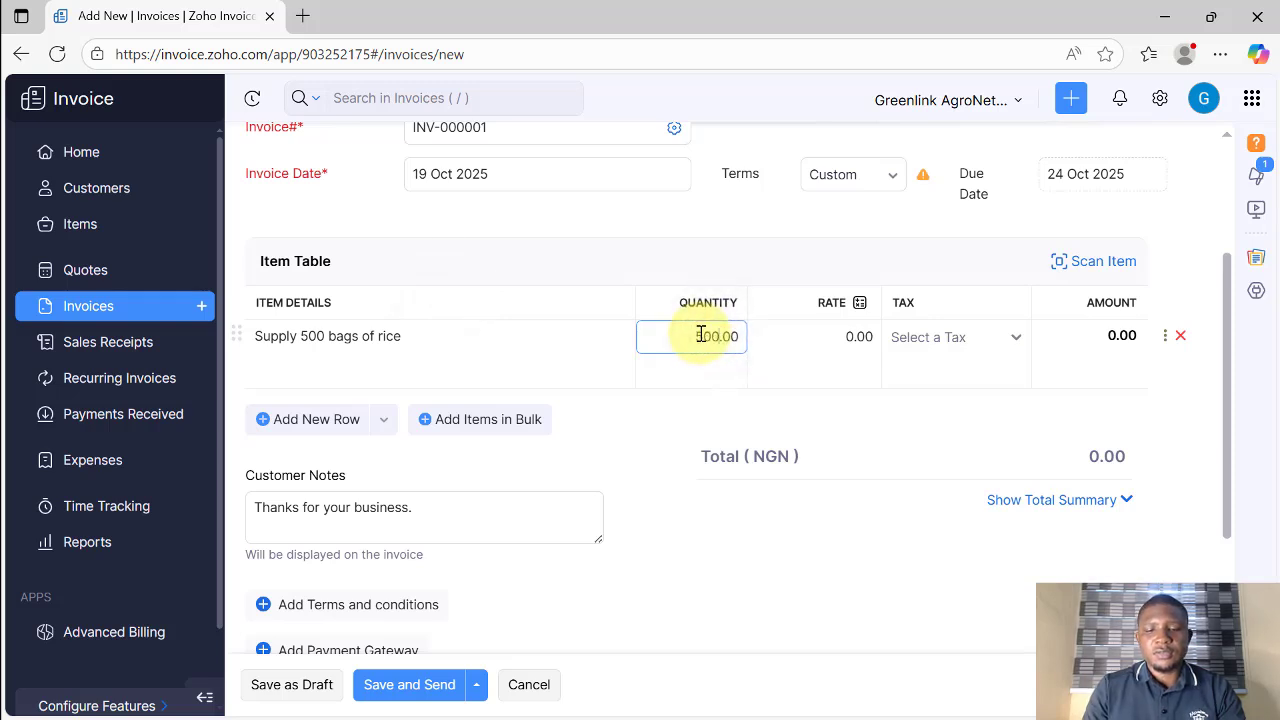
{"action": "left_click", "coordinate": [614, 366]}
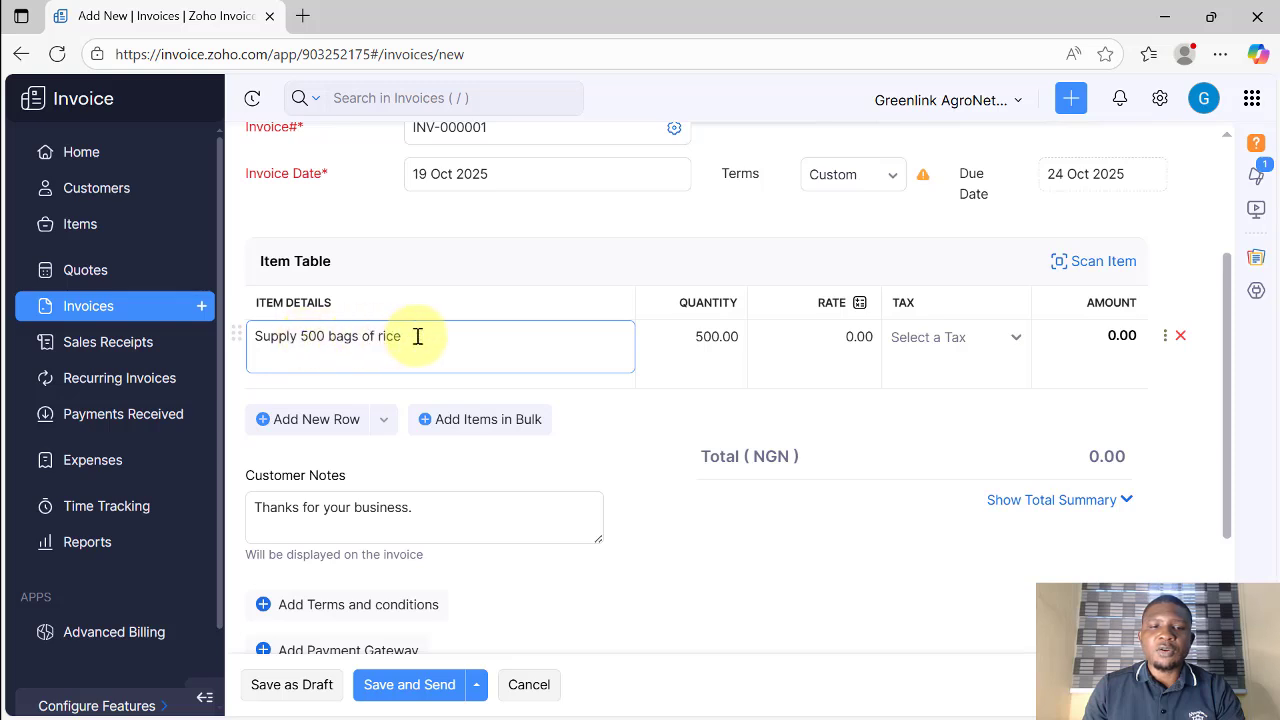
{"action": "left_click_drag", "start_coordinate": [415, 338], "coordinate": [296, 339]}
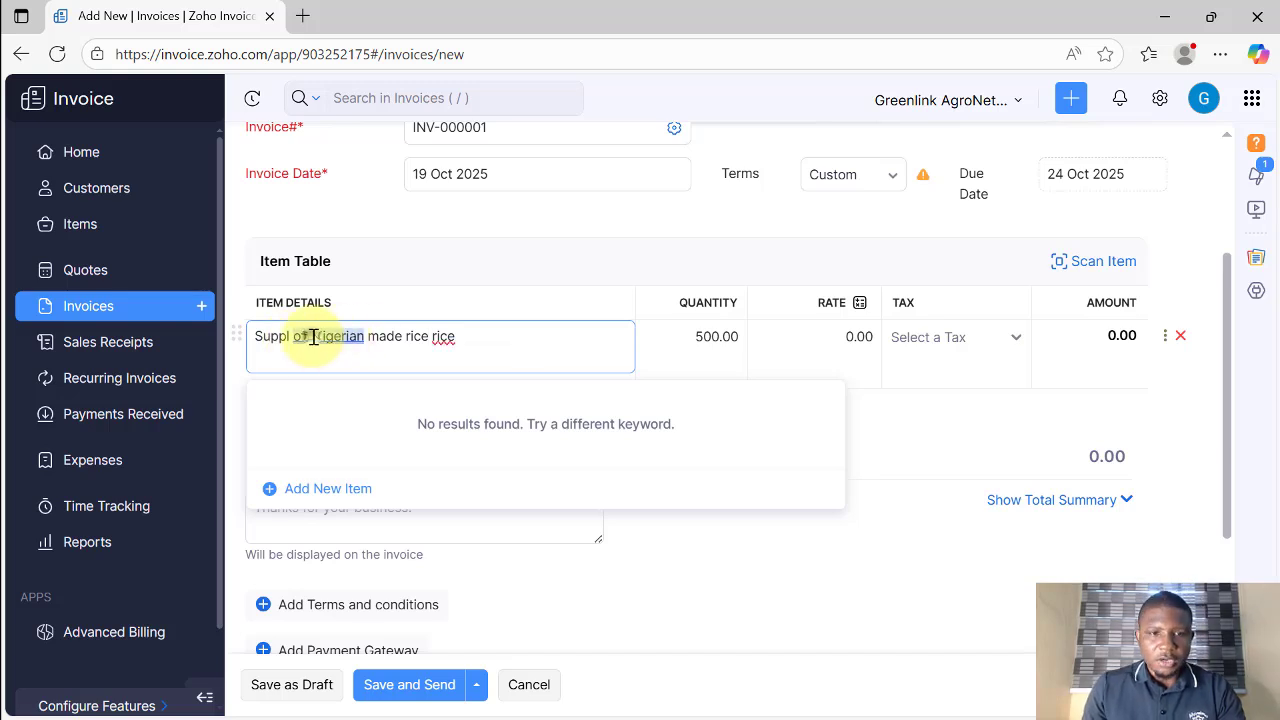
{"action": "left_click", "coordinate": [313, 337]}
{"action": "left_click", "coordinate": [340, 415]}
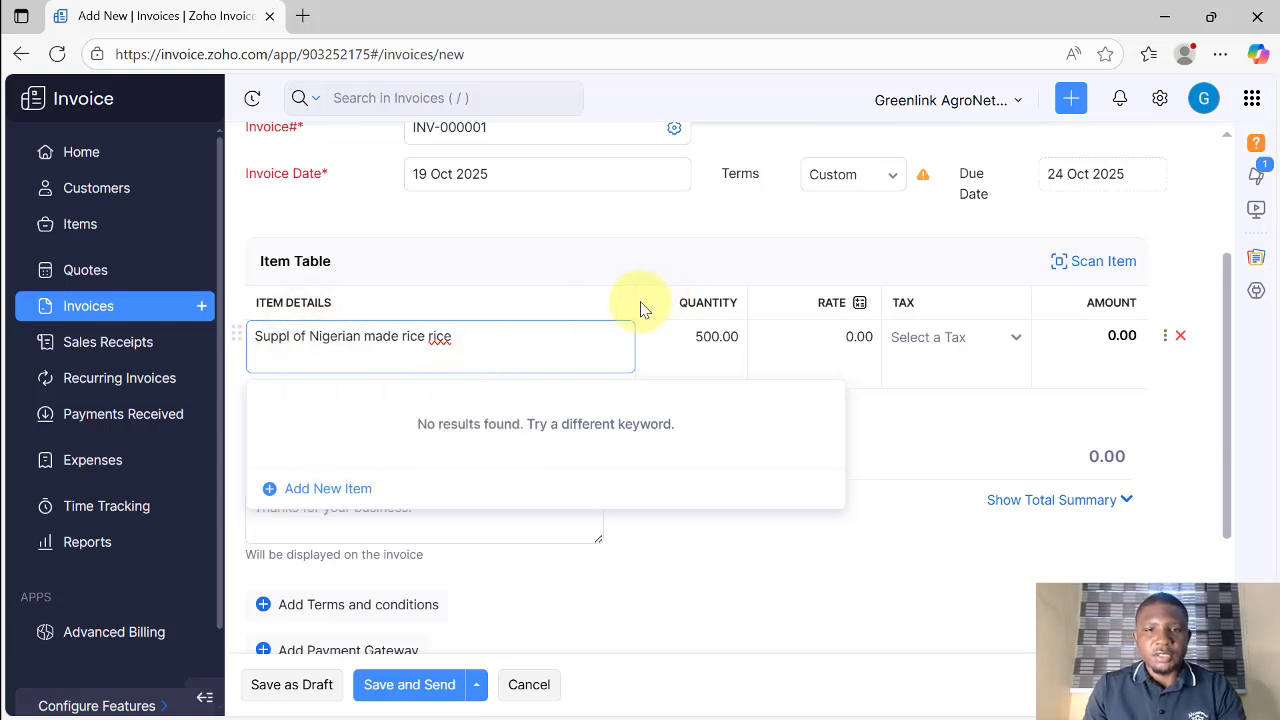
Step: Set the rice item's rate to 50000
{"action": "left_click", "coordinate": [694, 351]}
{"action": "left_click", "coordinate": [855, 340]}
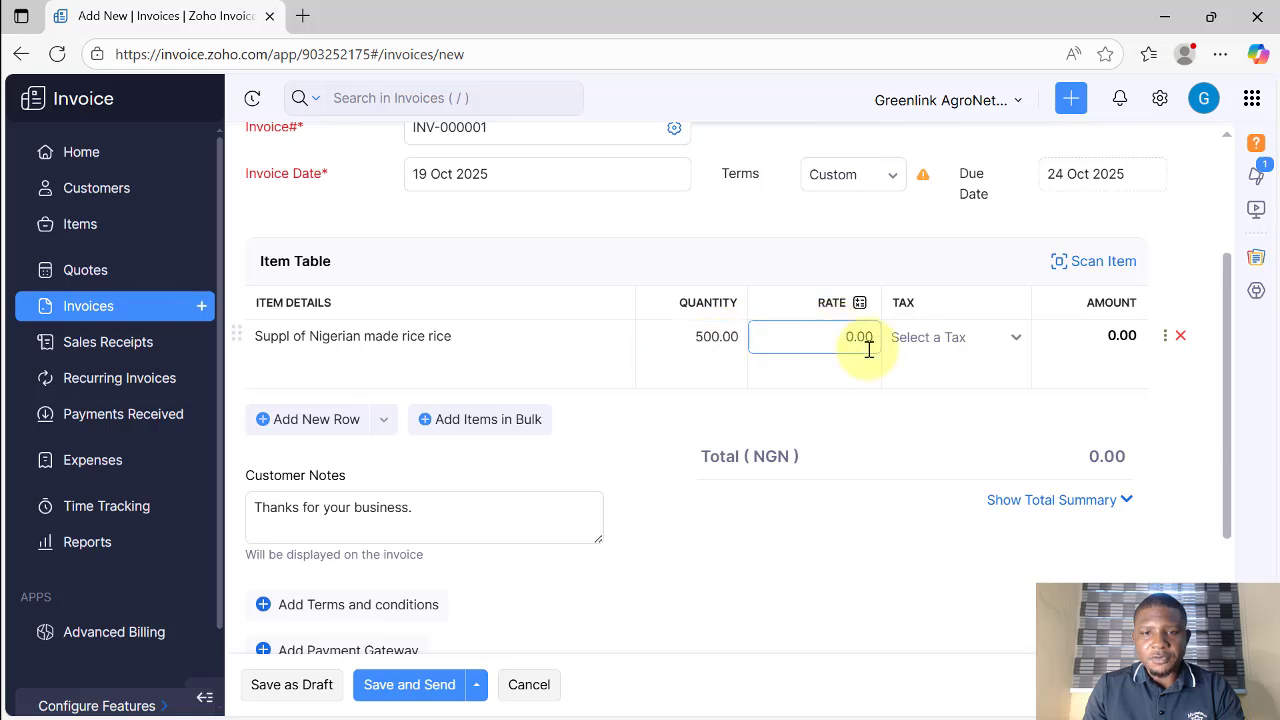
{"action": "left_click_drag", "start_coordinate": [853, 336], "coordinate": [837, 336]}
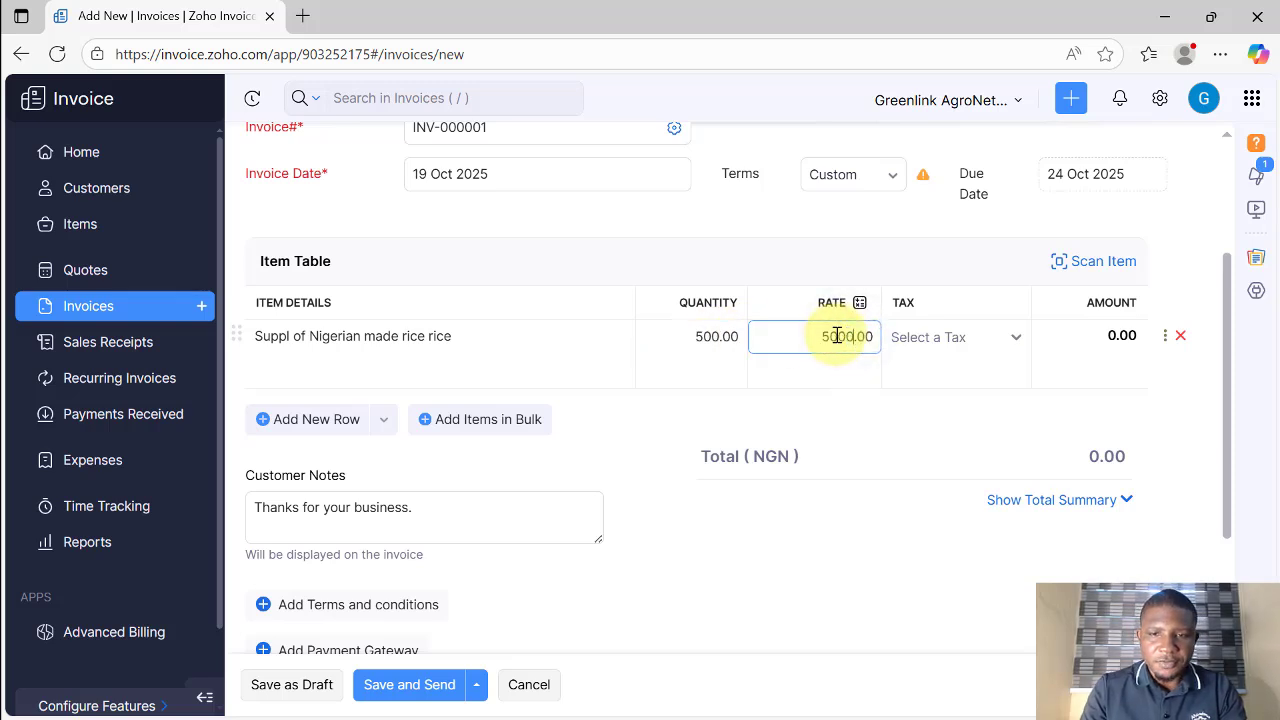
{"action": "type", "text": "00"}
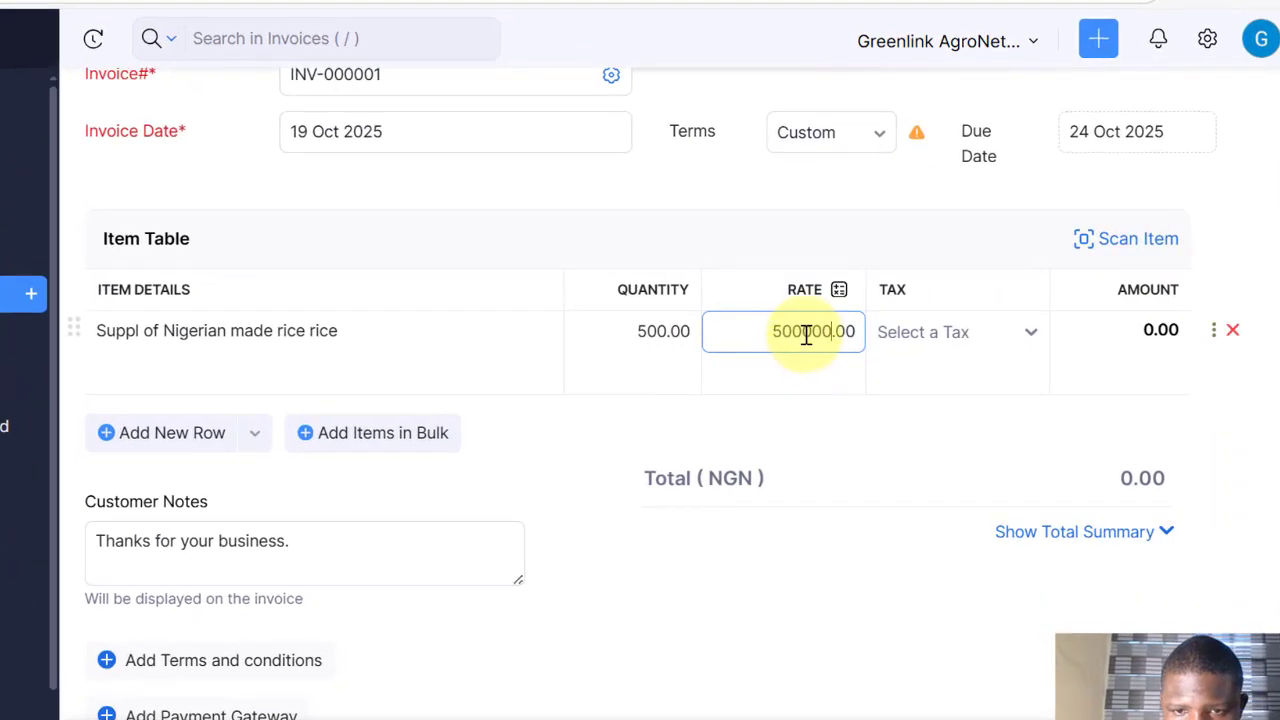
{"action": "key", "text": "BackSpace"}
Step: Leave the rice line without tax and add a second item row
{"action": "left_click", "coordinate": [766, 294]}
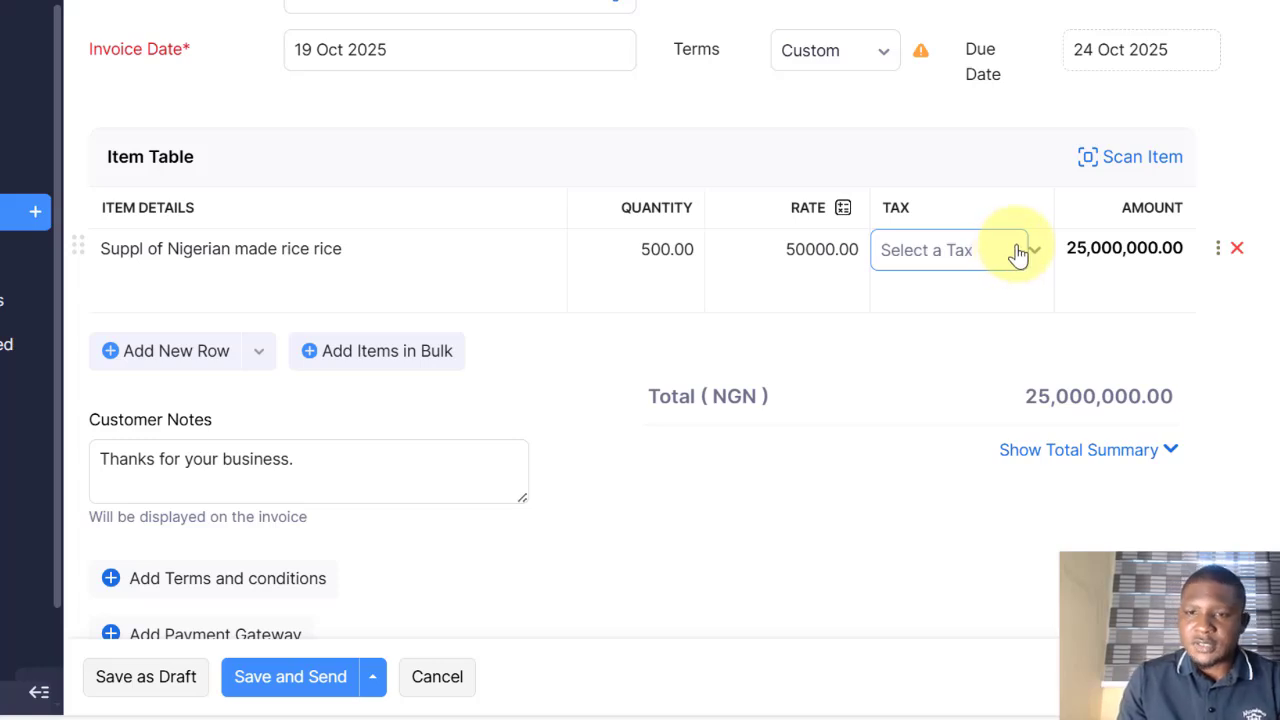
{"action": "left_click", "coordinate": [1025, 257]}
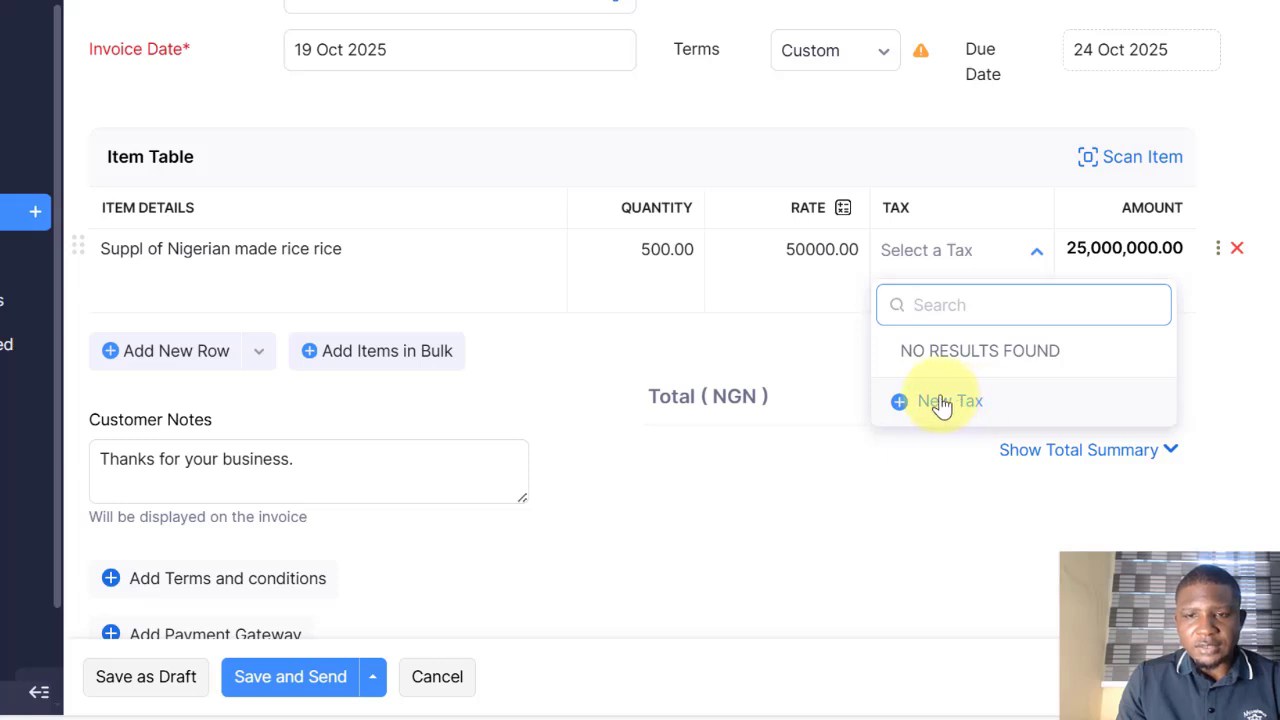
{"action": "left_click", "coordinate": [914, 162]}
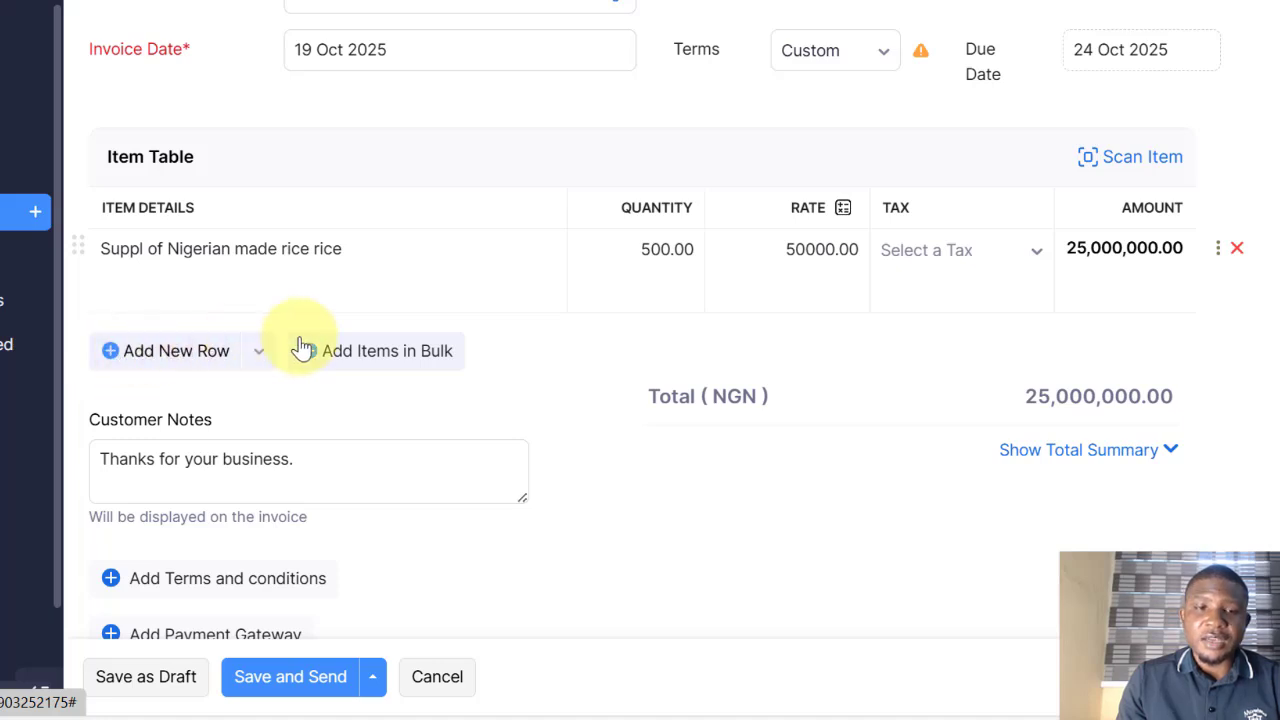
{"action": "left_click", "coordinate": [114, 358]}
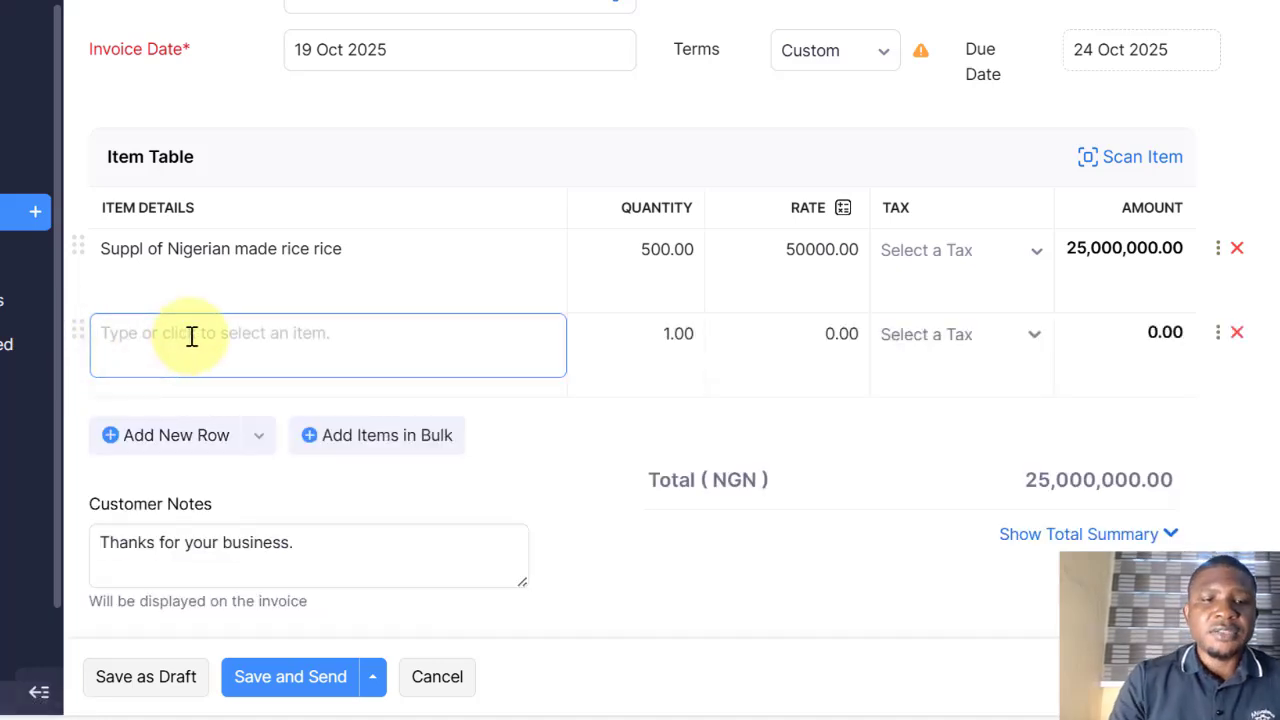
Step: Enter 'Supply of Beans' as the second line, quantity 30 at rate 40000
{"action": "type", "text": "Suplp"}
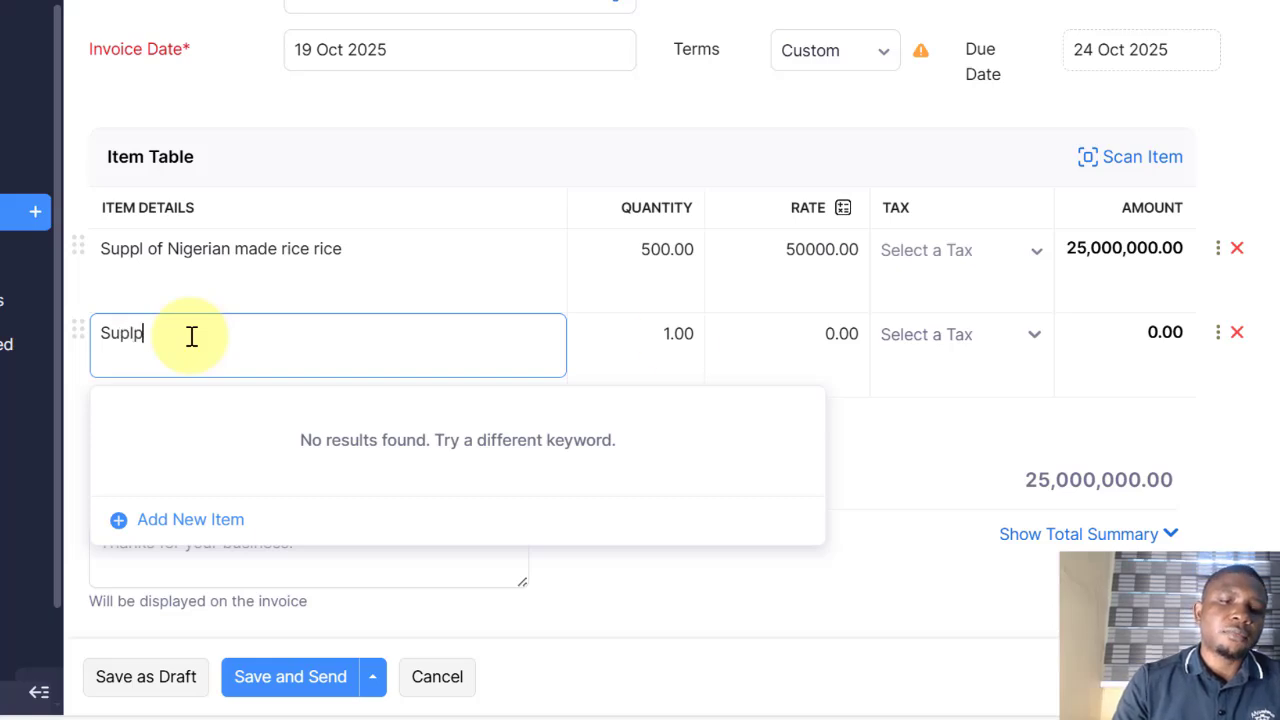
{"action": "key", "text": "BackSpace"}
{"action": "key", "text": "BackSpace"}
{"action": "type", "text": "ply of Beans"}
{"action": "left_click", "coordinate": [668, 333]}
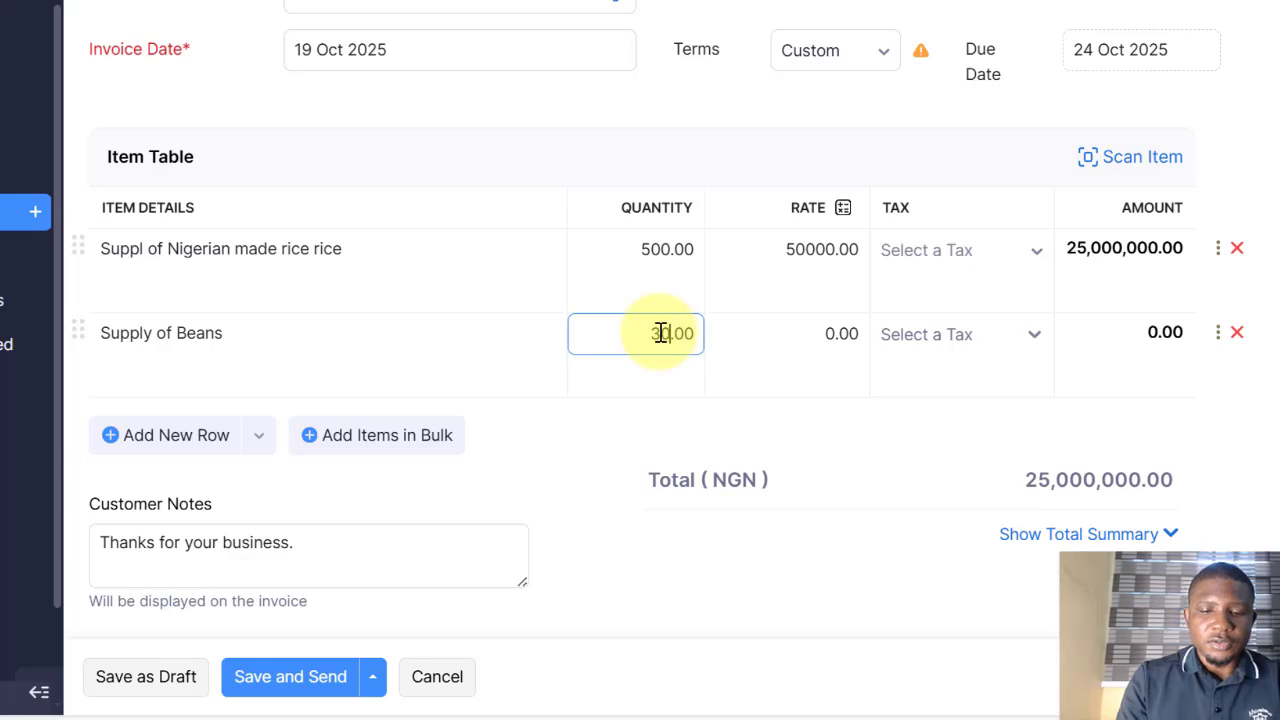
{"action": "left_click", "coordinate": [845, 330]}
{"action": "left_click_drag", "start_coordinate": [834, 333], "coordinate": [820, 333]}
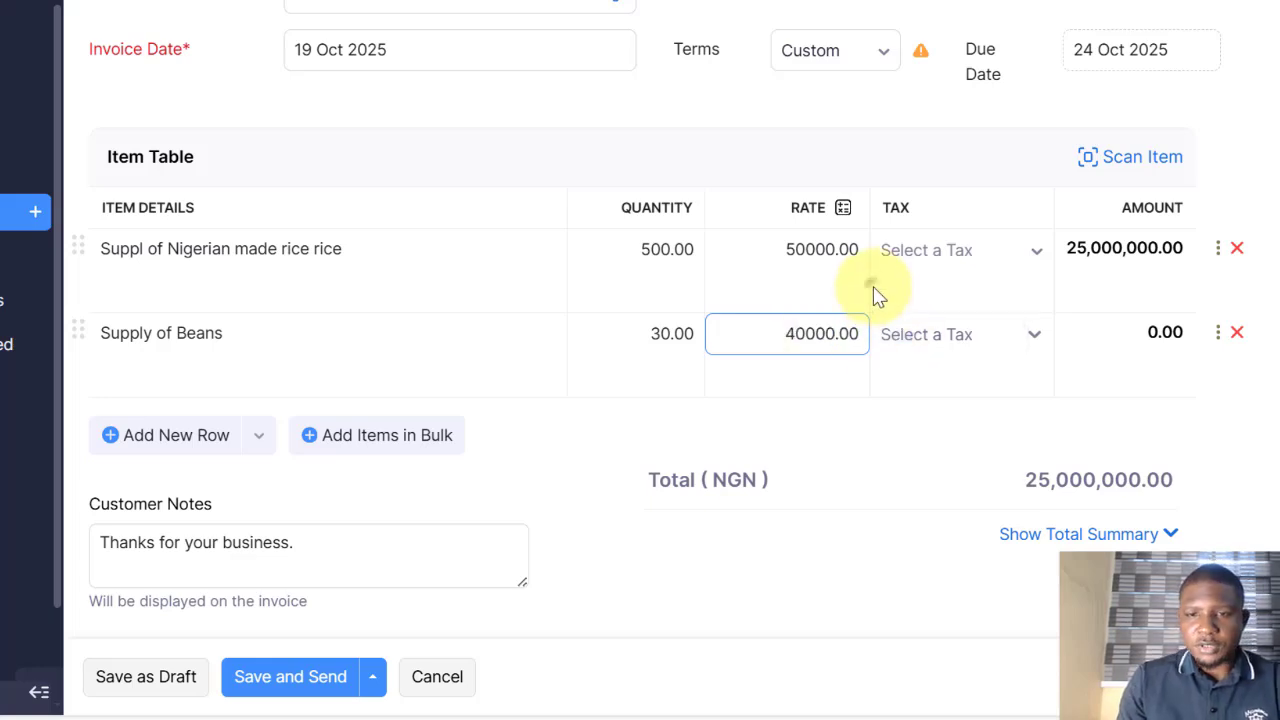
{"action": "left_click", "coordinate": [1157, 329]}
{"action": "scroll", "coordinate": [1130, 285], "scroll_direction": "down", "scroll_amount": 2}
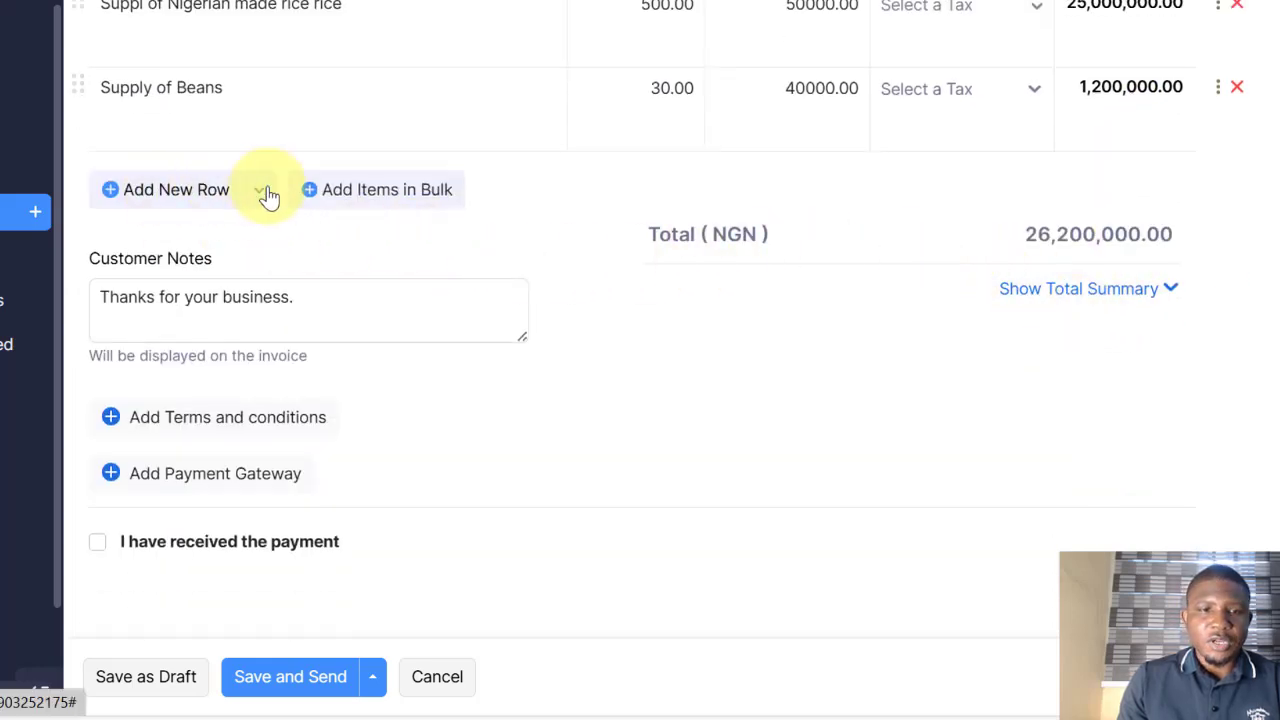
Step: Try a 10% discount, then a fixed 200,000 NGN discount on the total
{"action": "left_click", "coordinate": [194, 316]}
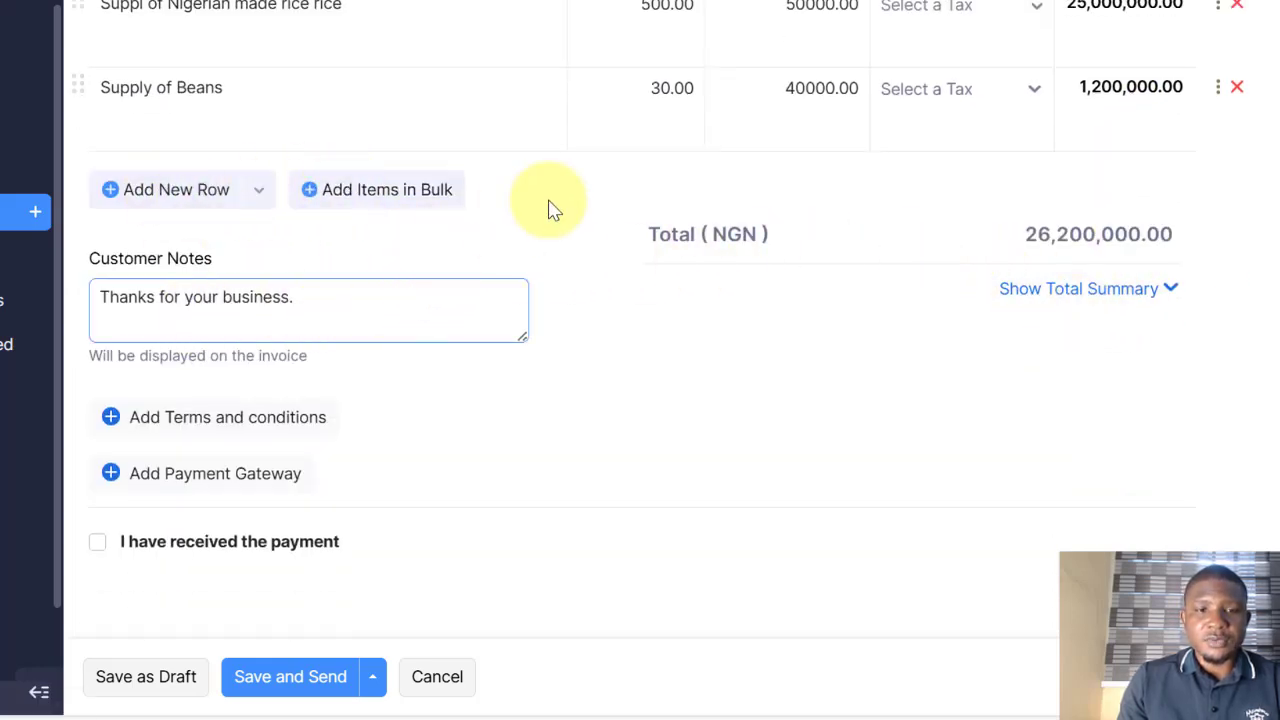
{"action": "left_click", "coordinate": [1172, 290]}
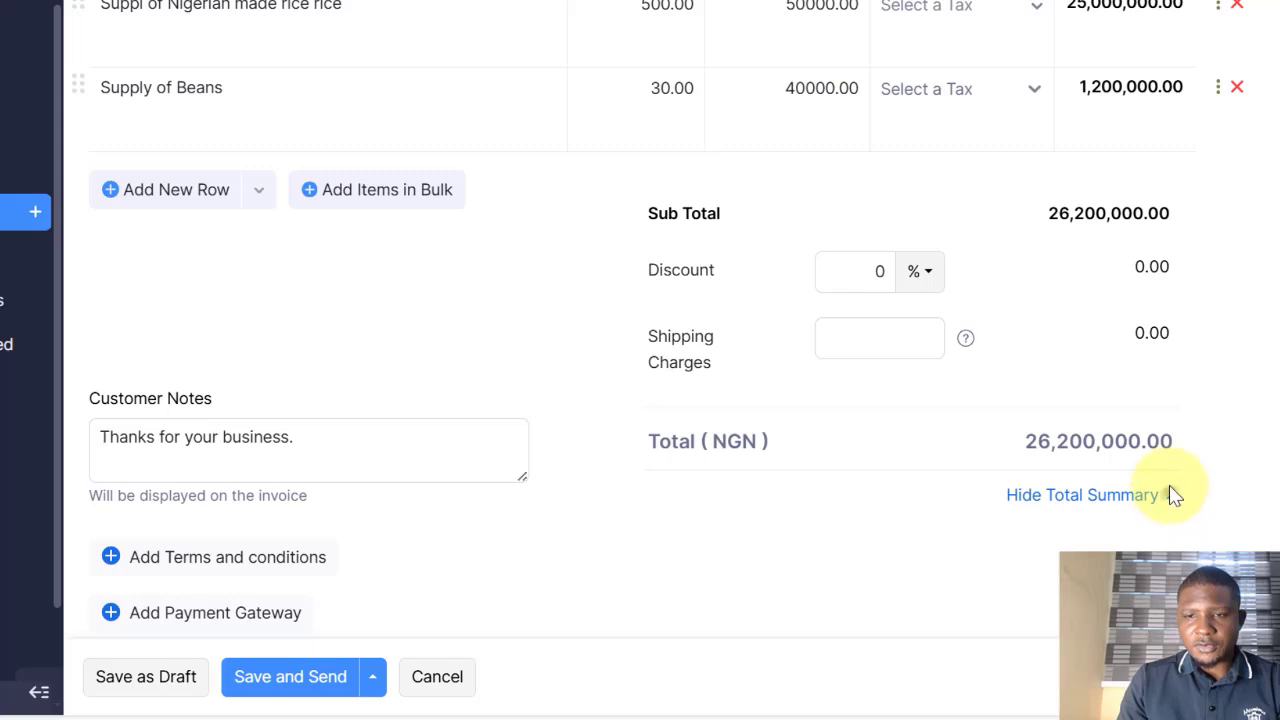
{"action": "left_click", "coordinate": [1172, 495]}
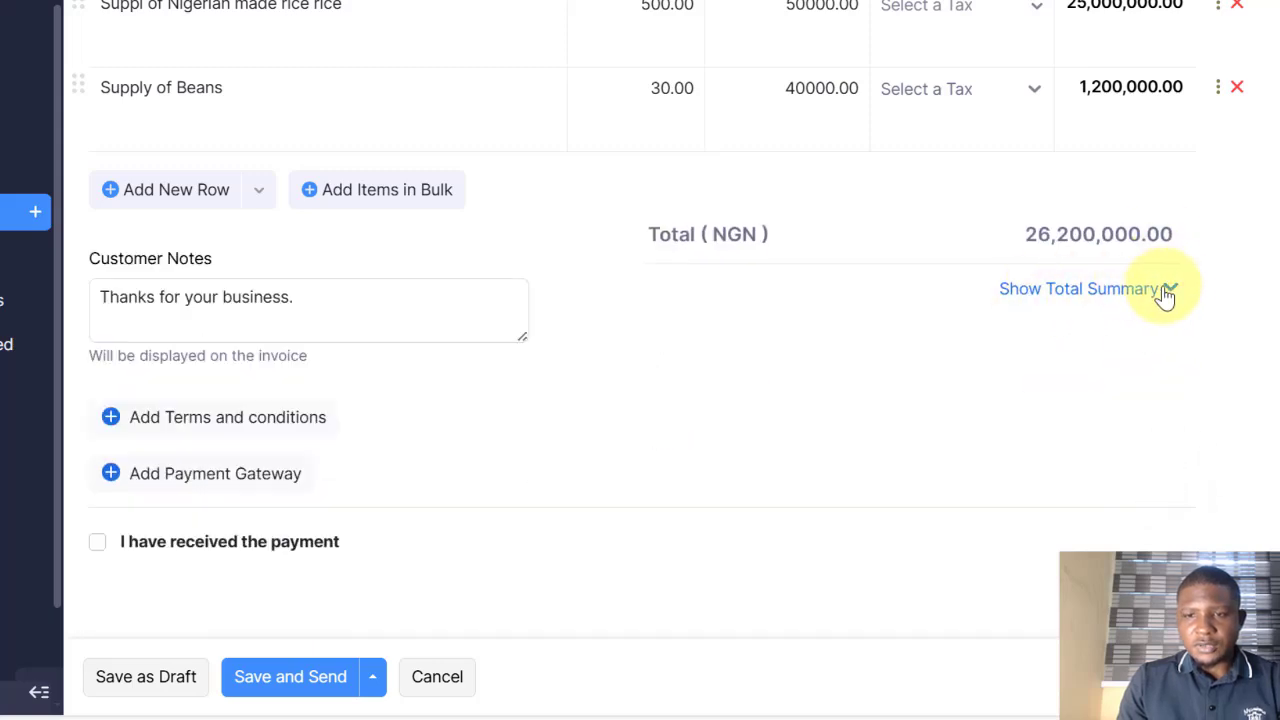
{"action": "left_click", "coordinate": [1168, 290]}
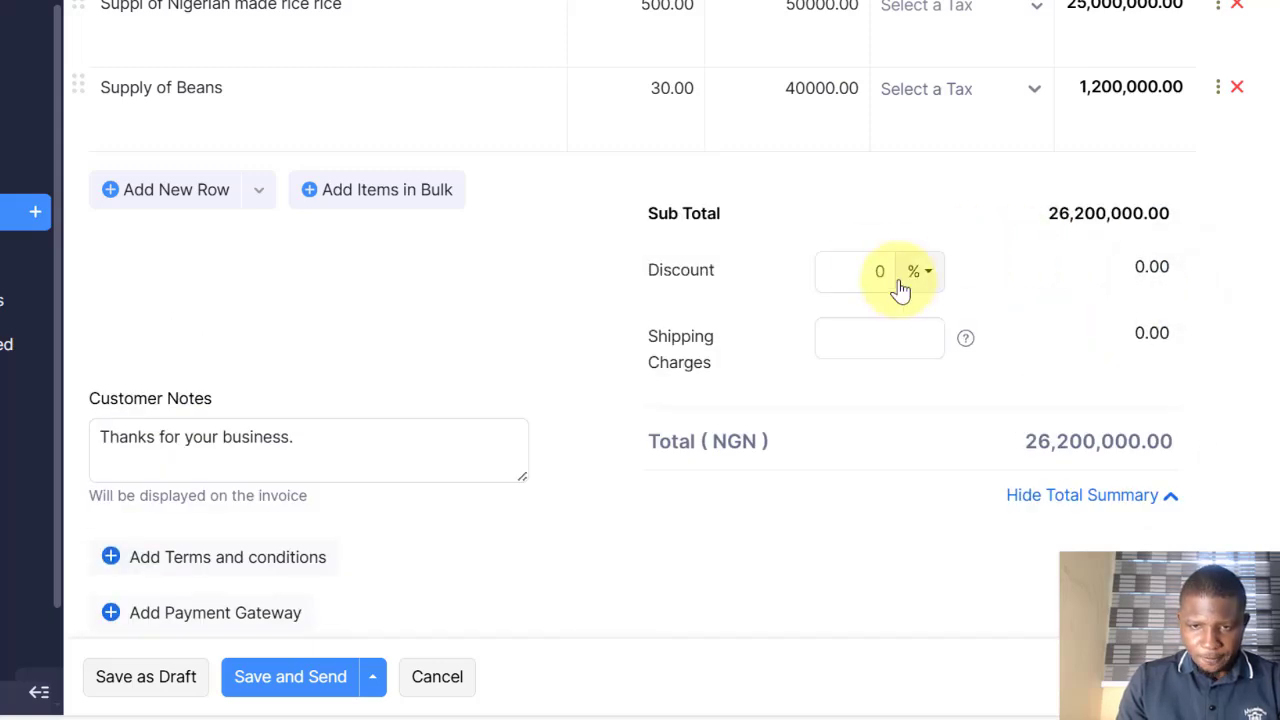
{"action": "left_click", "coordinate": [872, 271]}
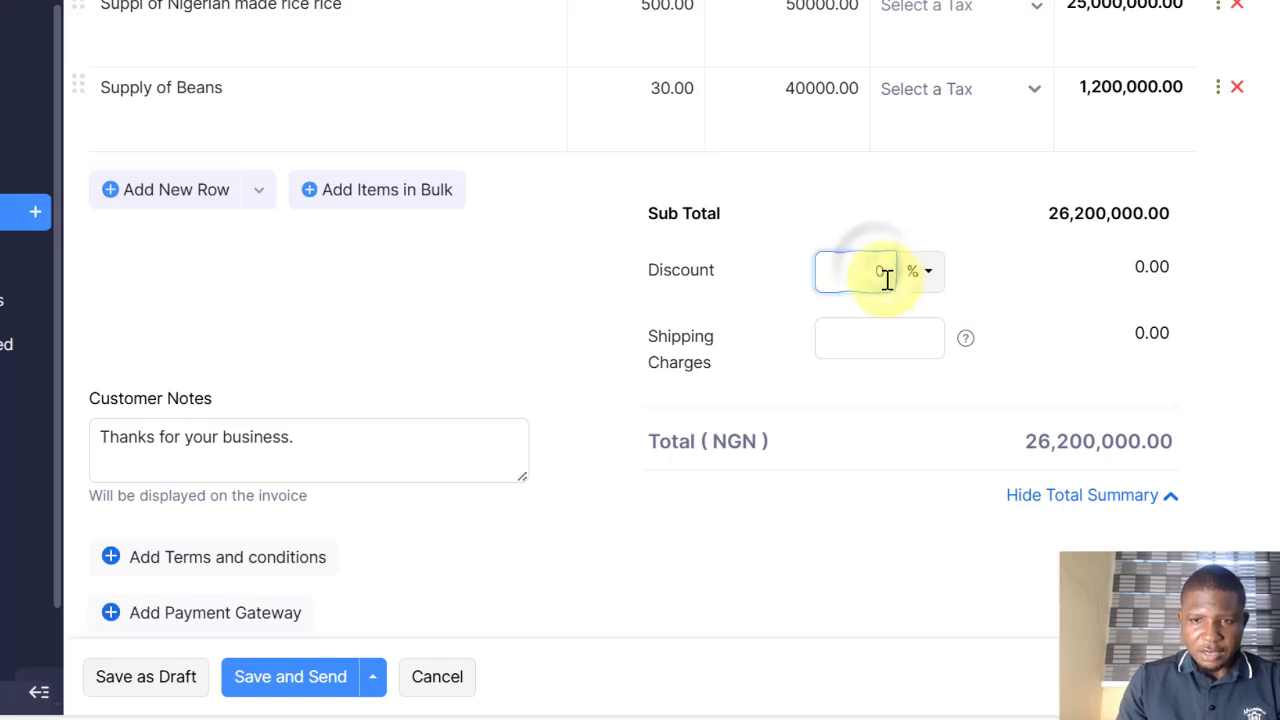
{"action": "type", "text": "10"}
{"action": "left_click", "coordinate": [895, 214]}
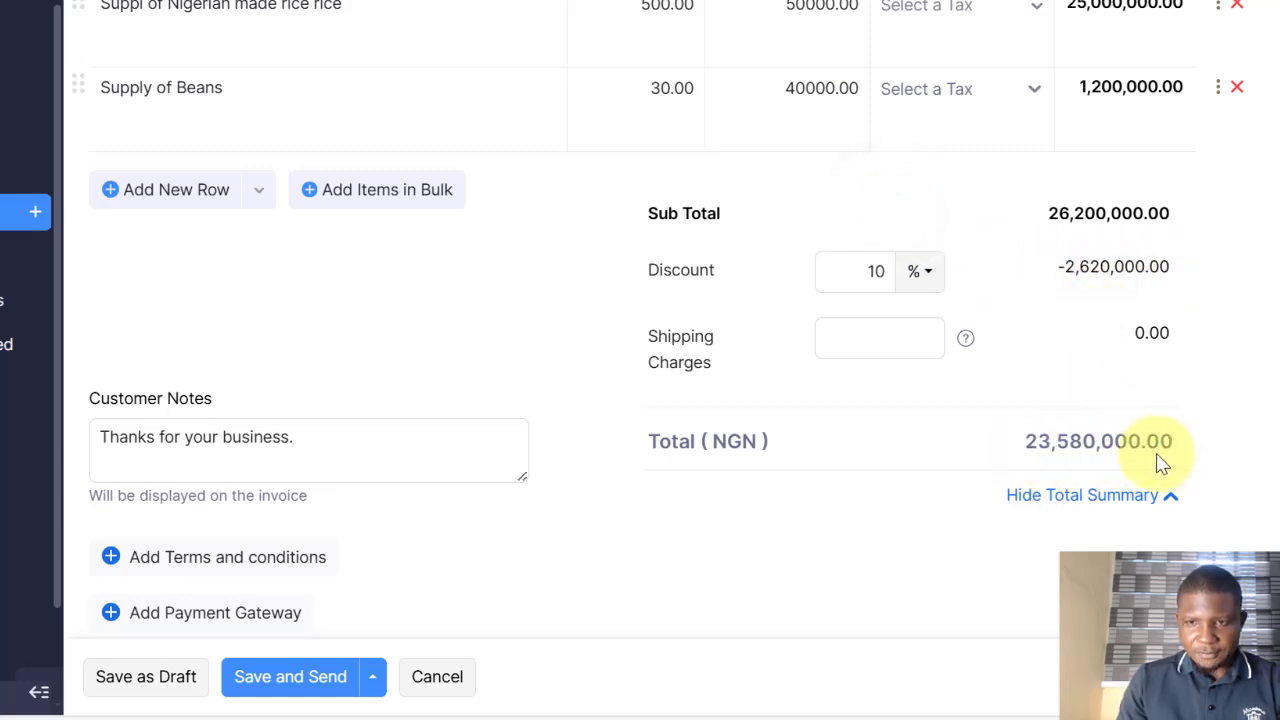
{"action": "left_click", "coordinate": [877, 271]}
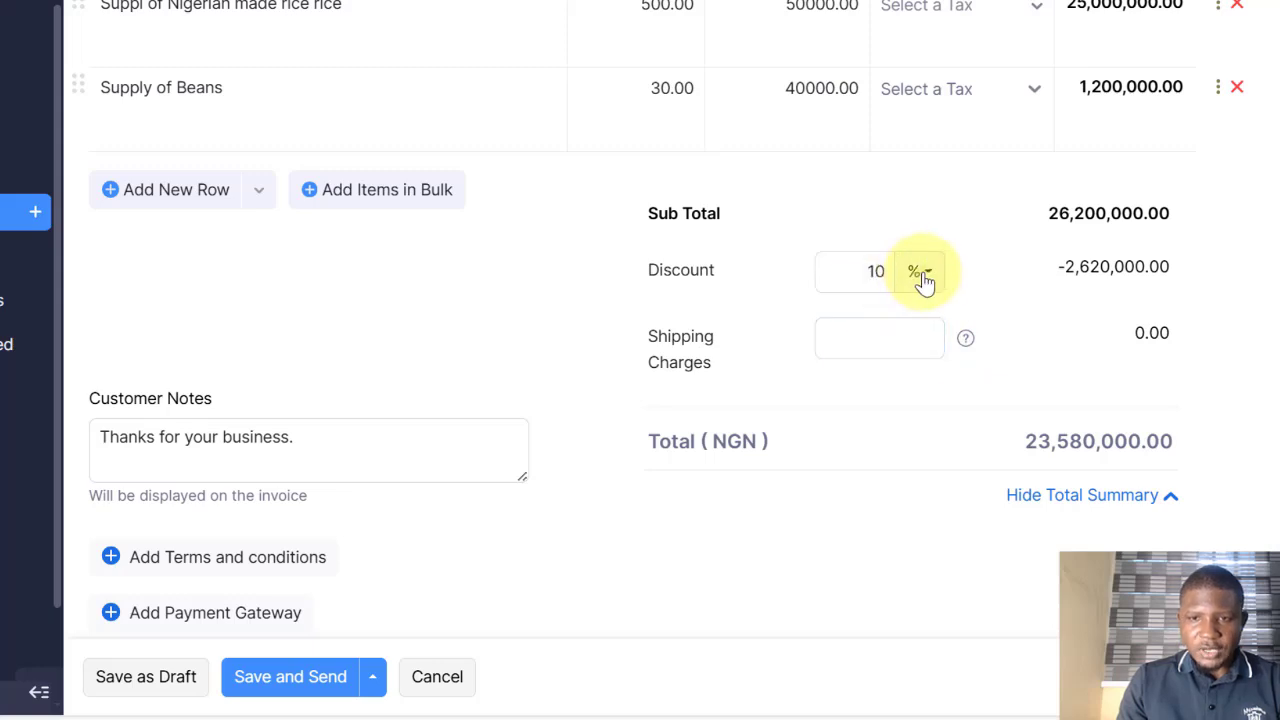
{"action": "left_click", "coordinate": [920, 274]}
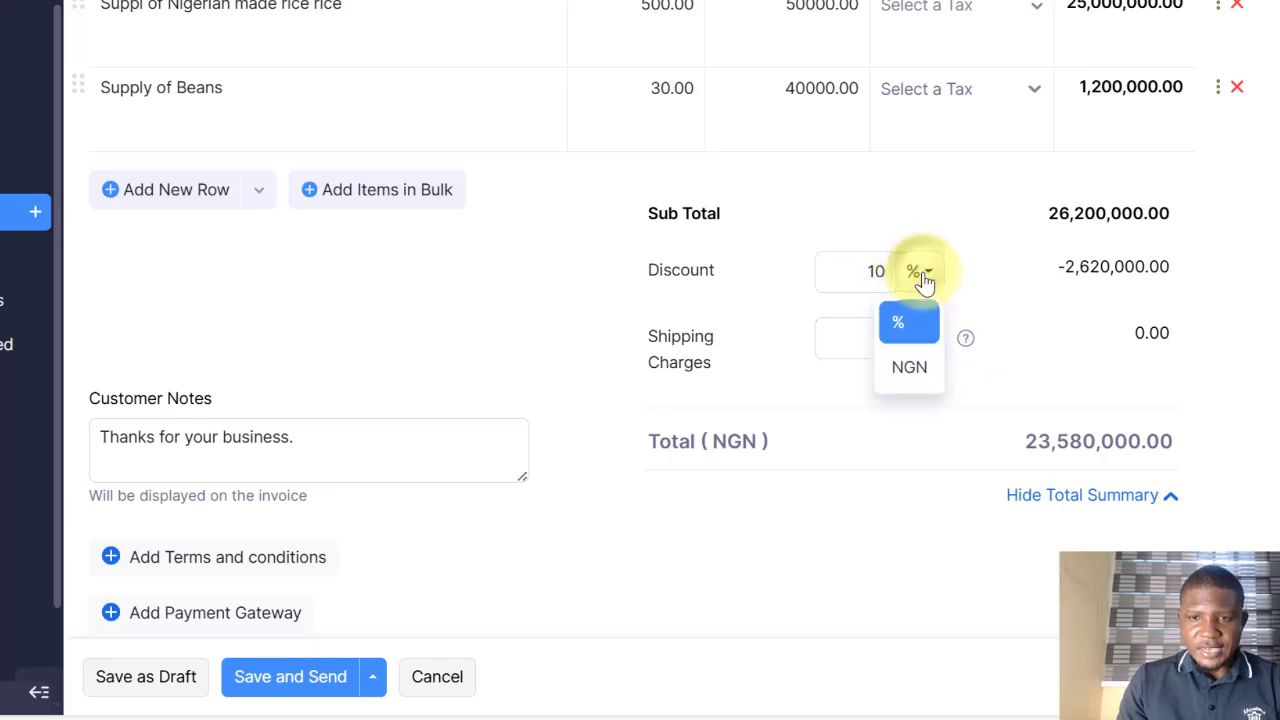
{"action": "left_click", "coordinate": [910, 368]}
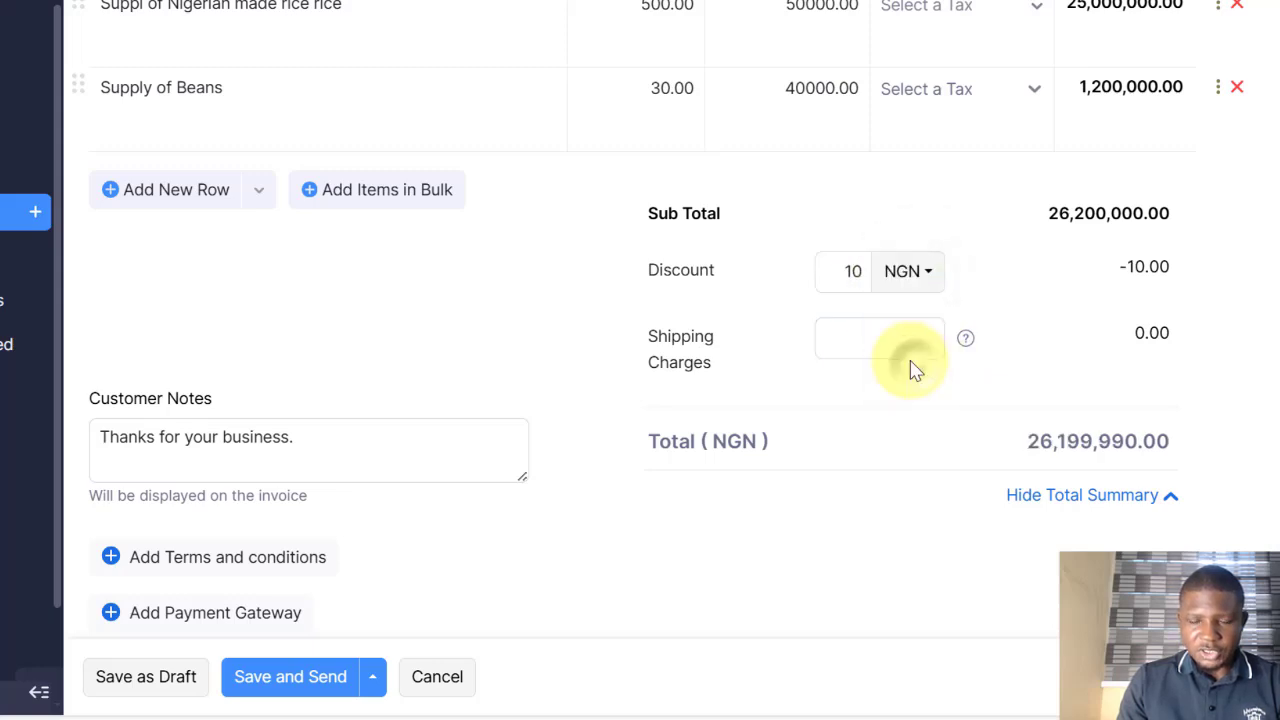
{"action": "double_click", "coordinate": [838, 268]}
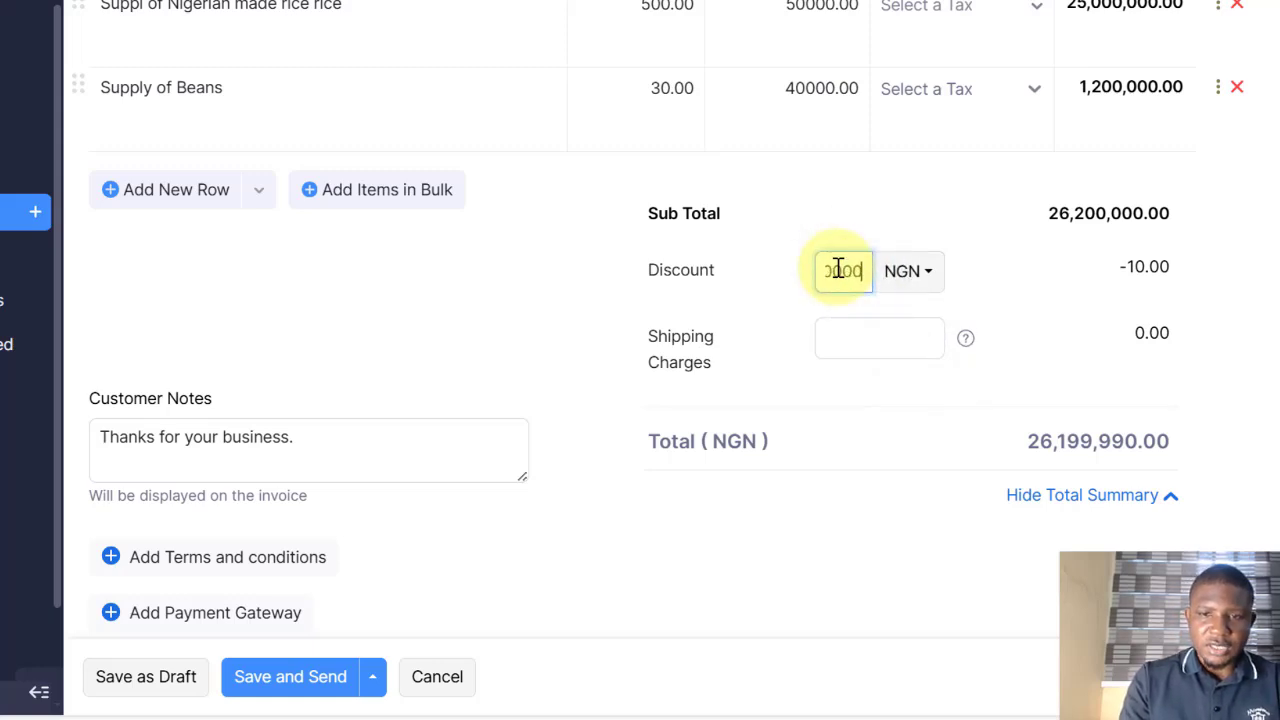
{"action": "left_click", "coordinate": [867, 206]}
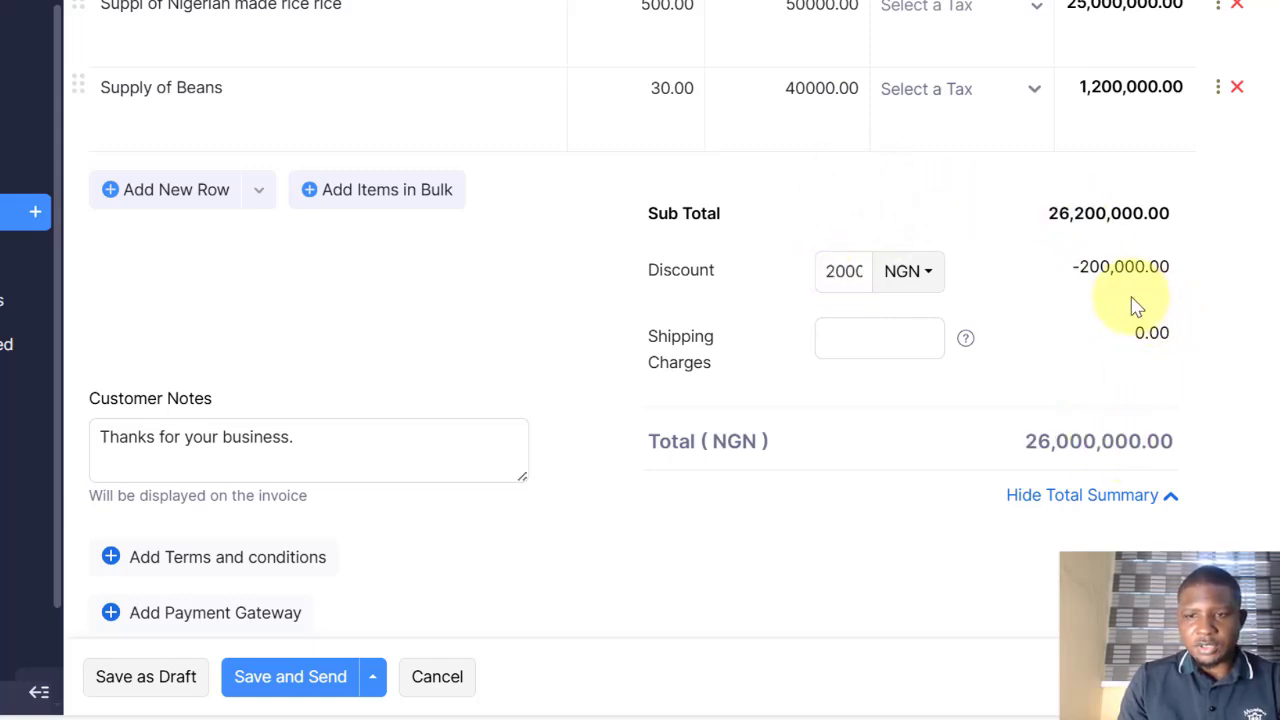
Step: Switch the discount back to percentage and apply 5%
{"action": "left_click", "coordinate": [926, 274]}
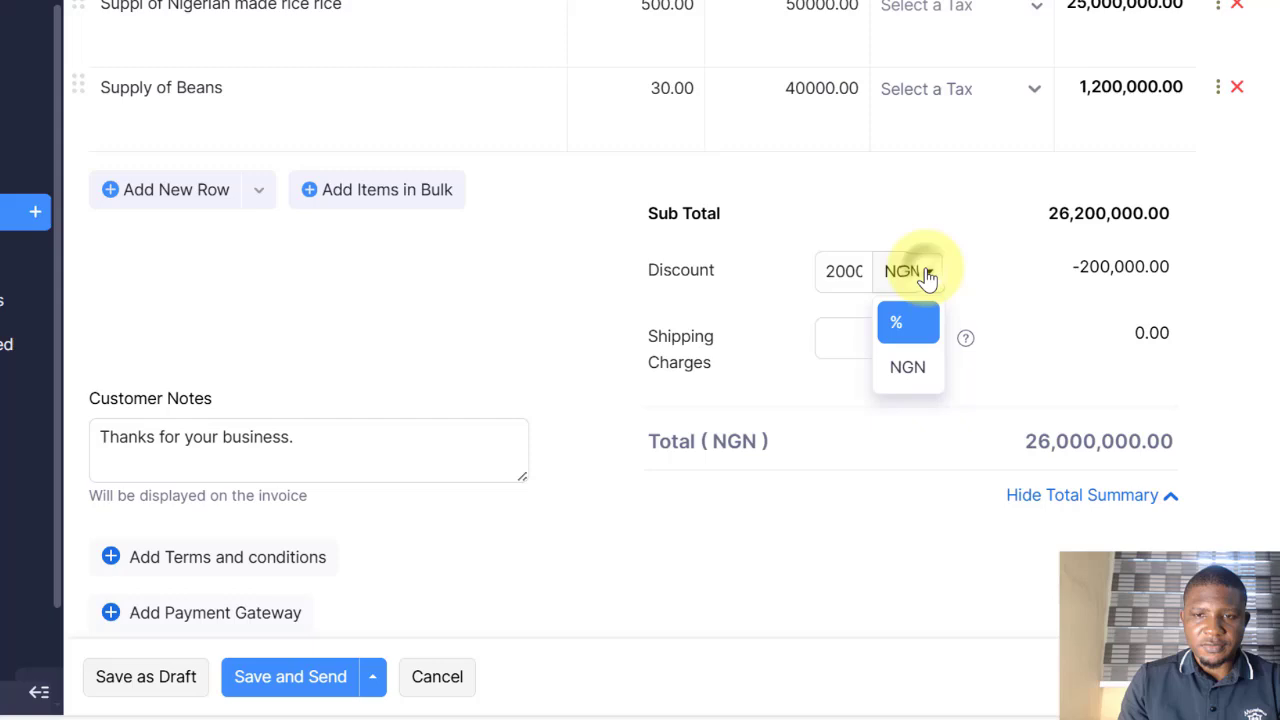
{"action": "left_click", "coordinate": [889, 318]}
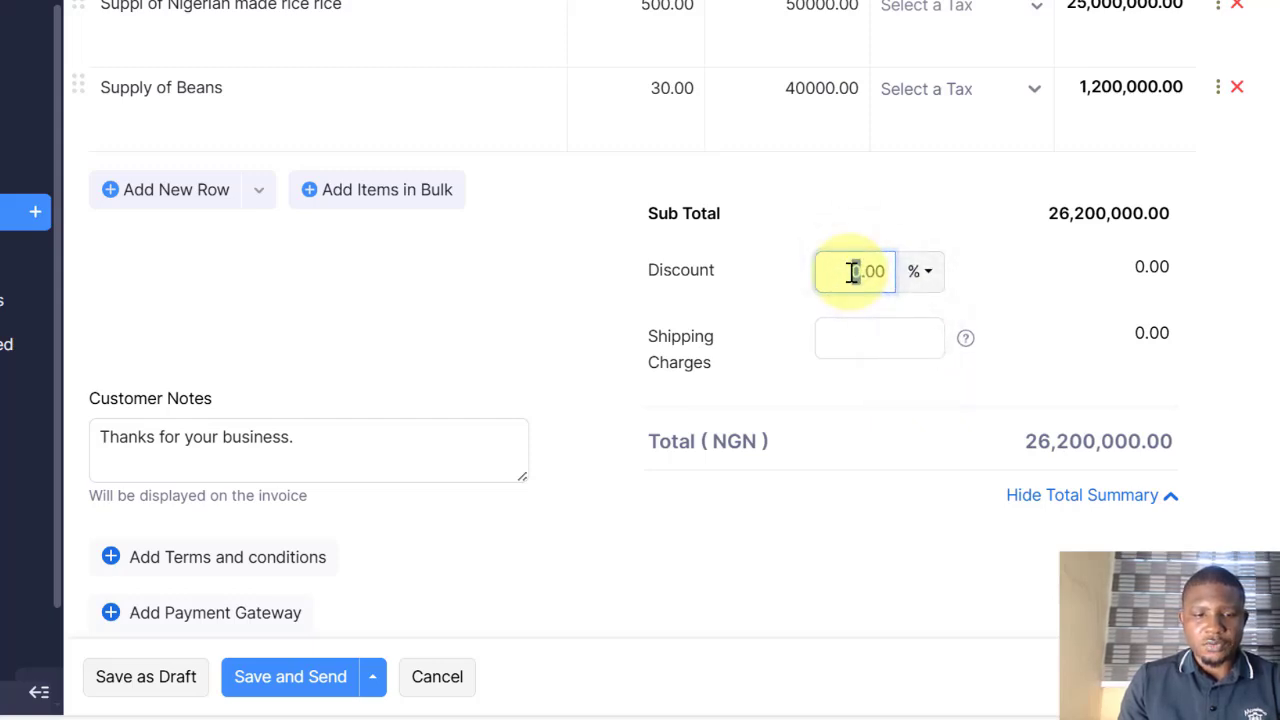
{"action": "type", "text": "5"}
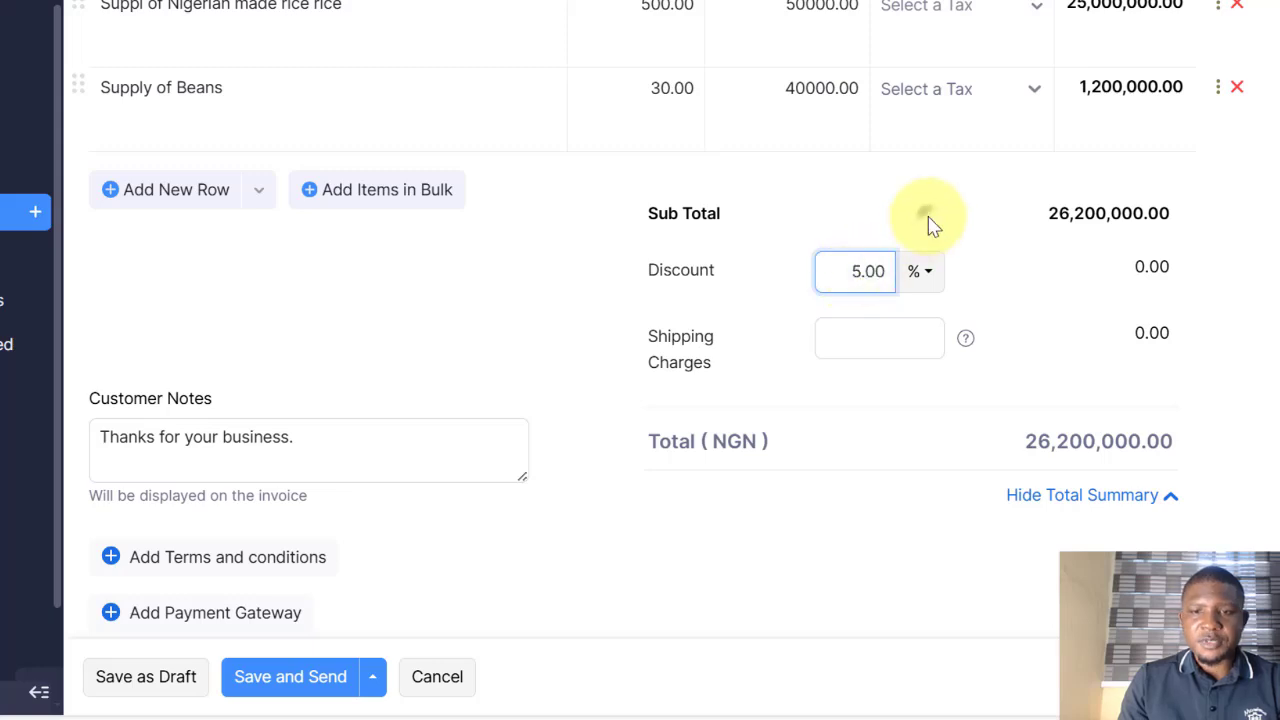
{"action": "left_click", "coordinate": [928, 222]}
{"action": "scroll", "coordinate": [1015, 360], "scroll_direction": "down", "scroll_amount": 1}
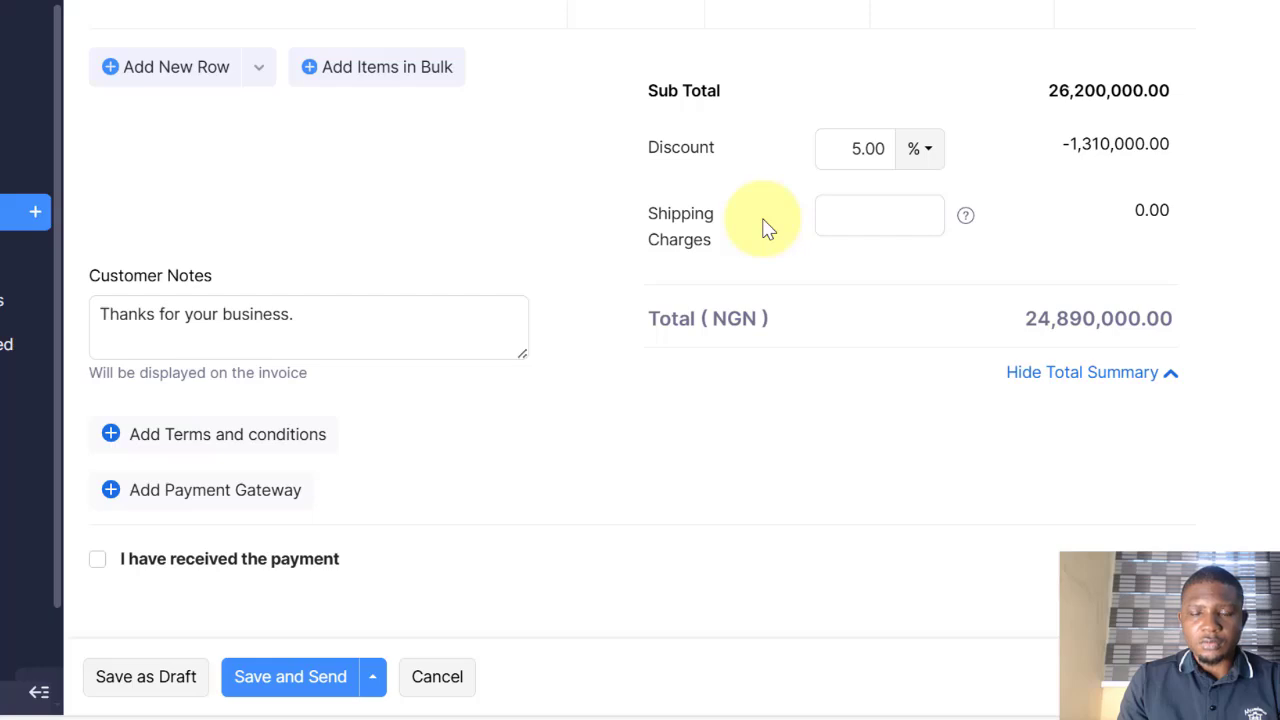
{"action": "left_click", "coordinate": [874, 214]}
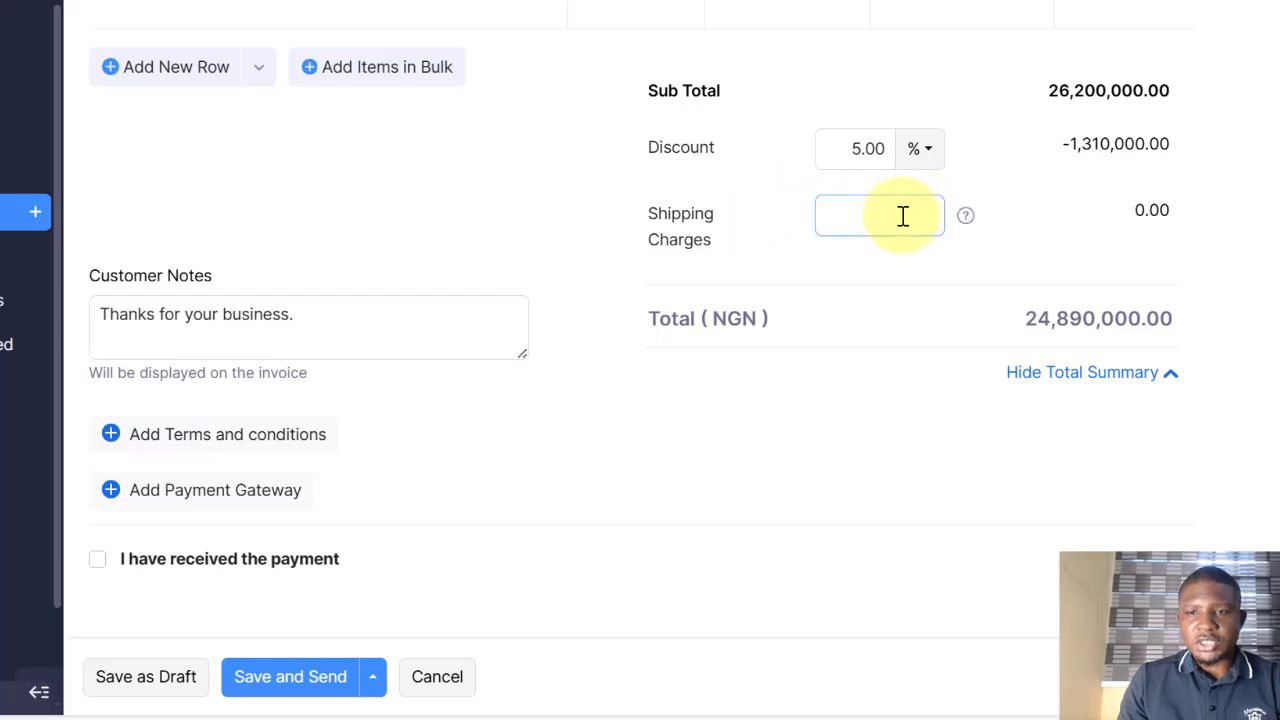
{"action": "mouse_move", "coordinate": [968, 224]}
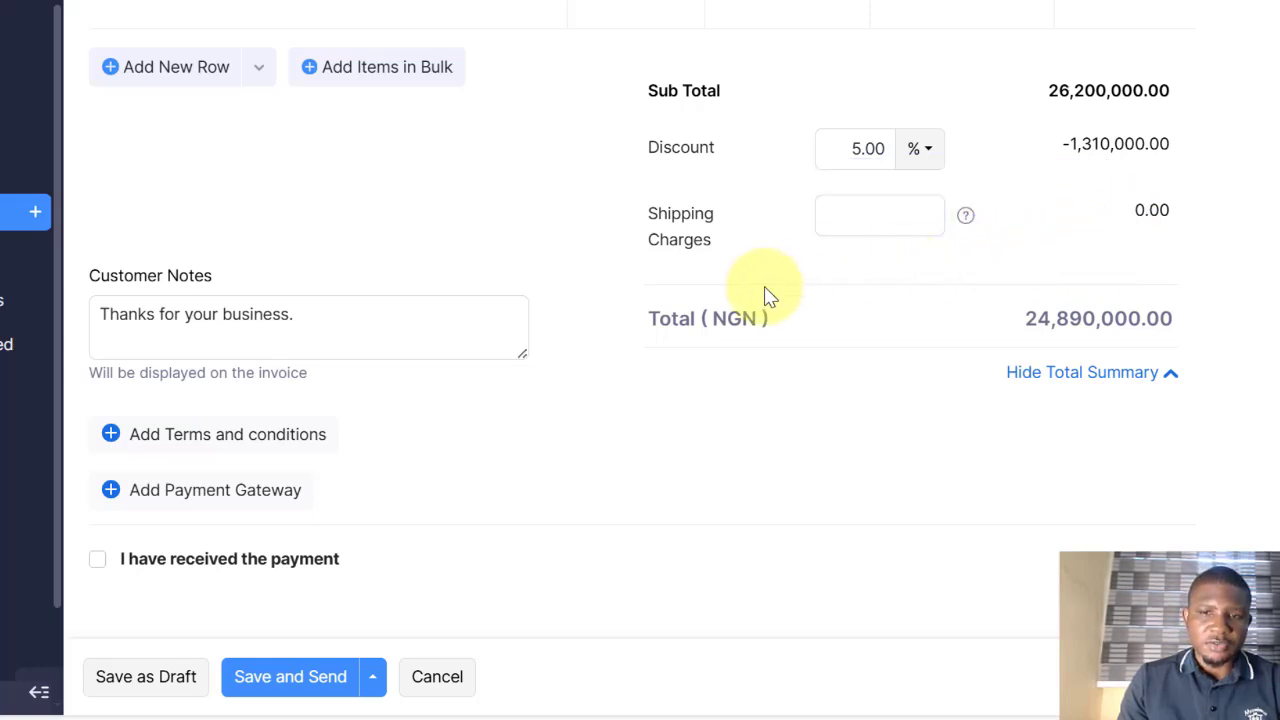
{"action": "scroll", "coordinate": [524, 310], "scroll_direction": "down", "scroll_amount": 1}
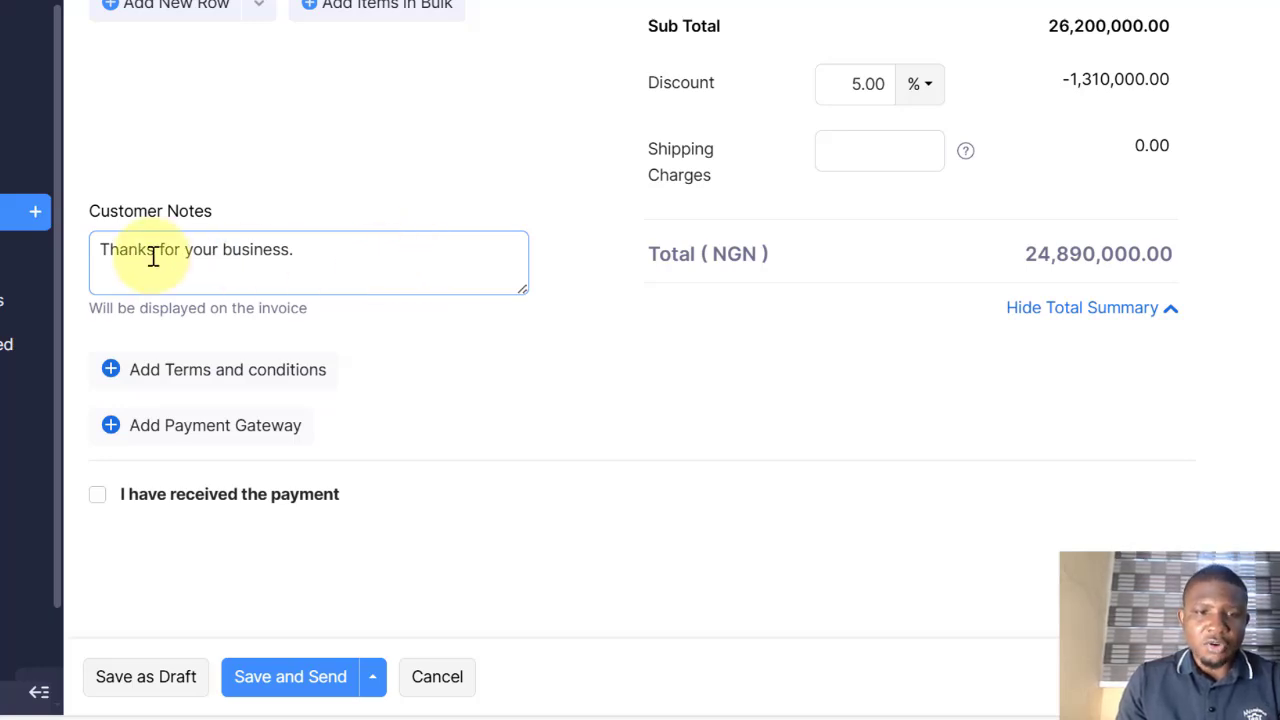
{"action": "left_click_drag", "start_coordinate": [300, 250], "coordinate": [92, 248]}
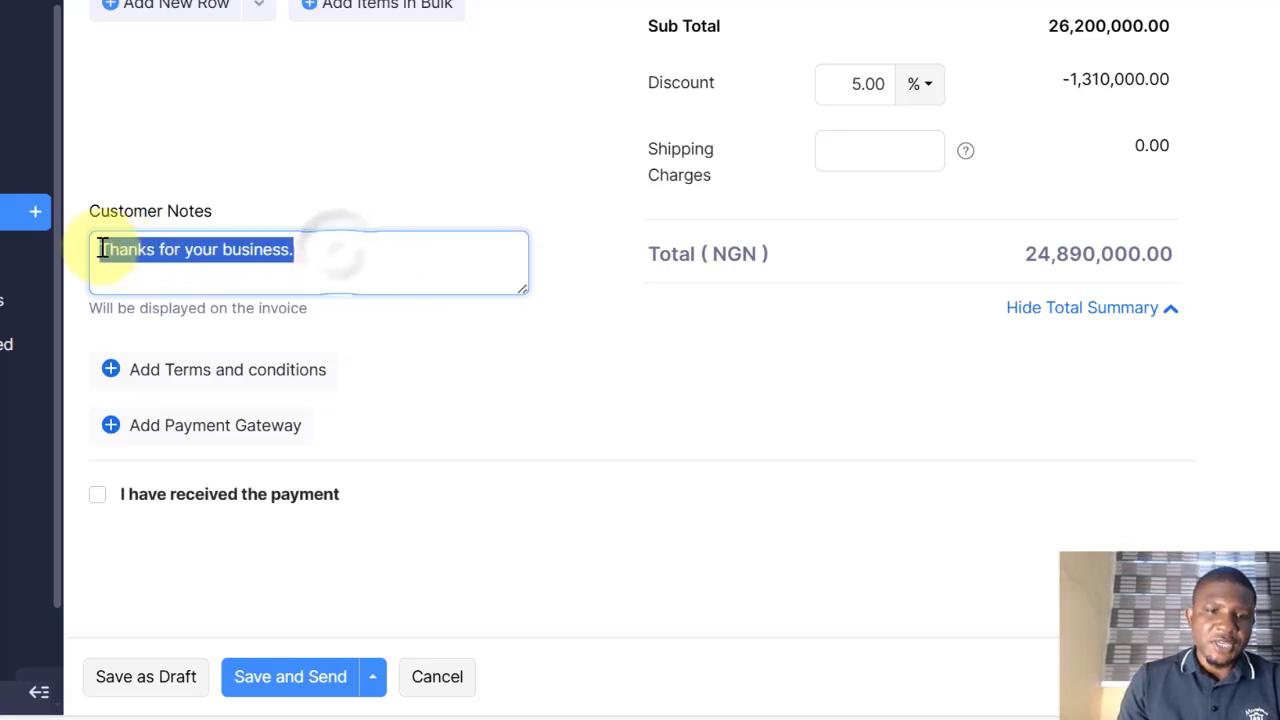
{"action": "left_click", "coordinate": [222, 250]}
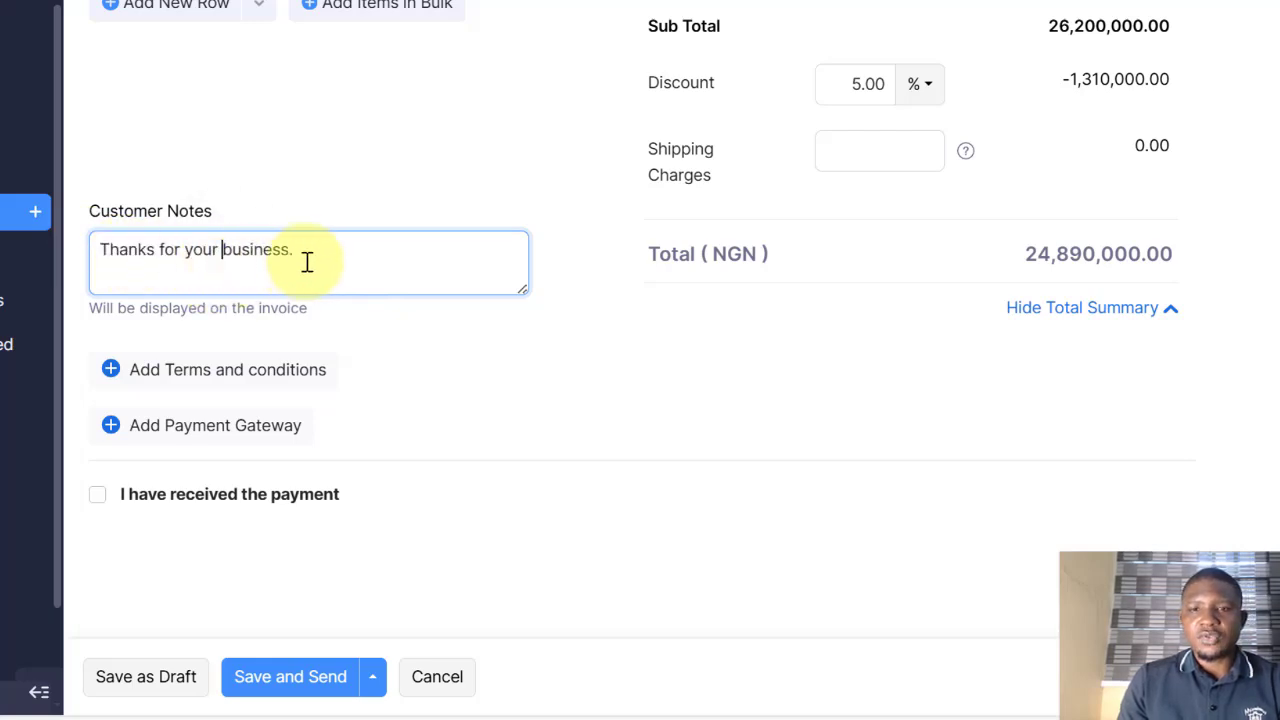
Step: Add PAYMENT DETAILS, Bank Name:, Account No: and Account Name: lines atop the customer notes
{"action": "double_click", "coordinate": [119, 251]}
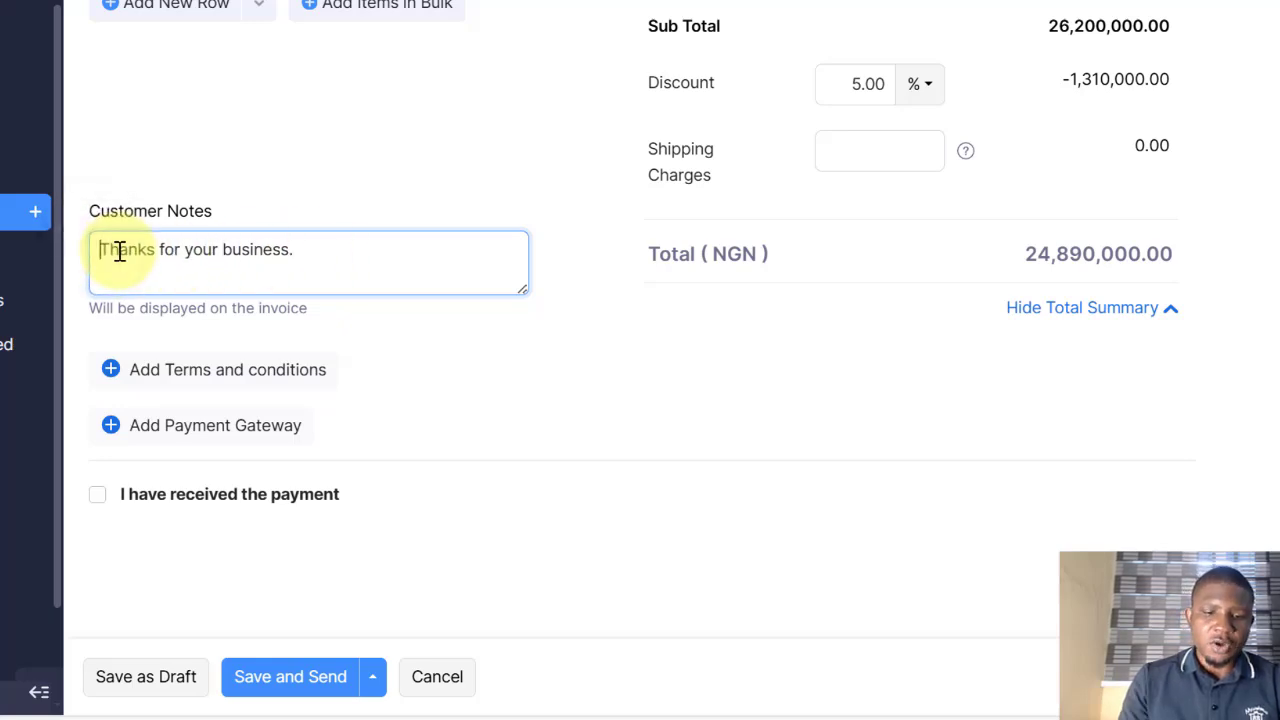
{"action": "type", "text": "p"}
{"action": "key", "text": "BackSpace"}
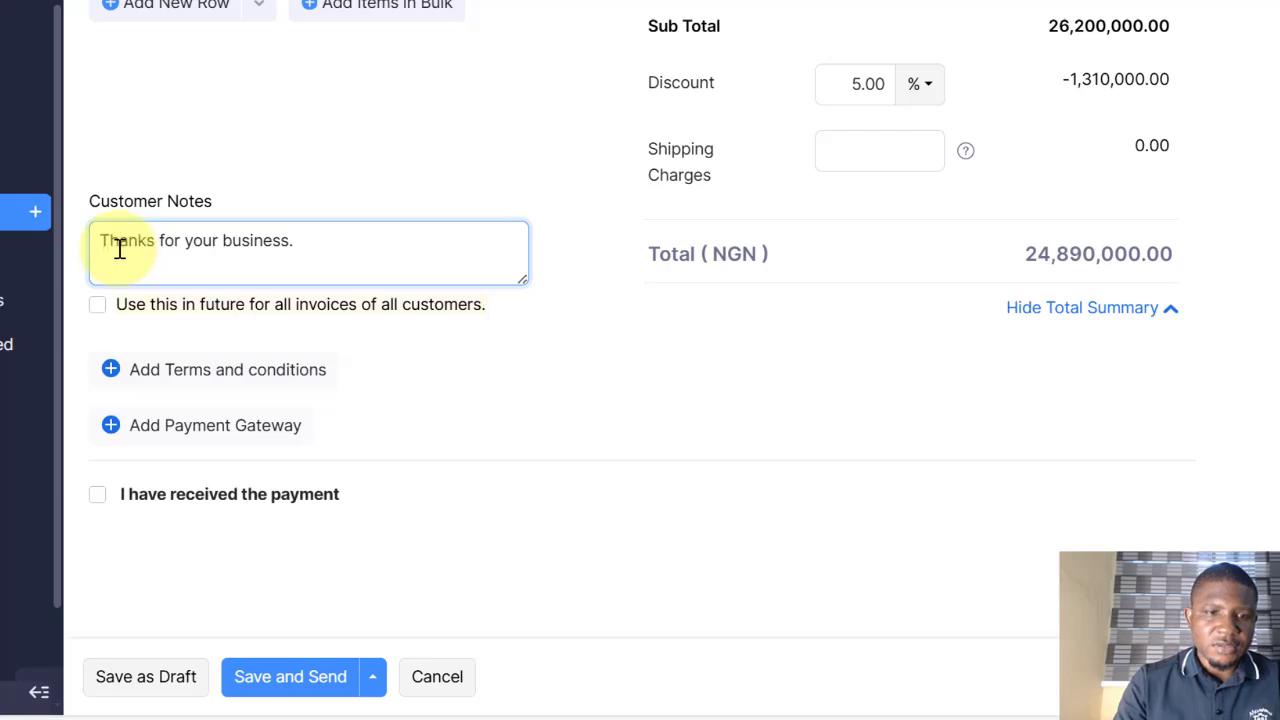
{"action": "type", "text": "pay"}
{"action": "key", "text": "BackSpace"}
{"action": "key", "text": "BackSpace"}
{"action": "key", "text": "BackSpace"}
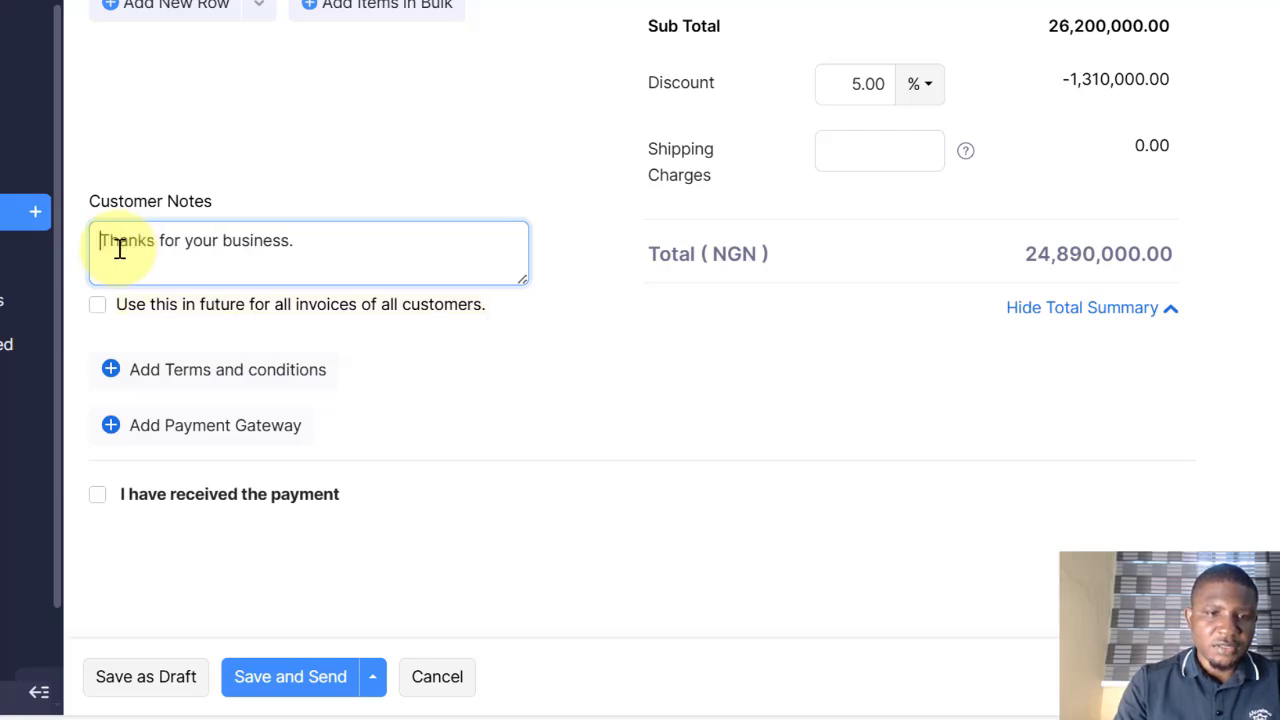
{"action": "type", "text": "PAYMENT DETAILS"}
{"action": "key", "text": "Return"}
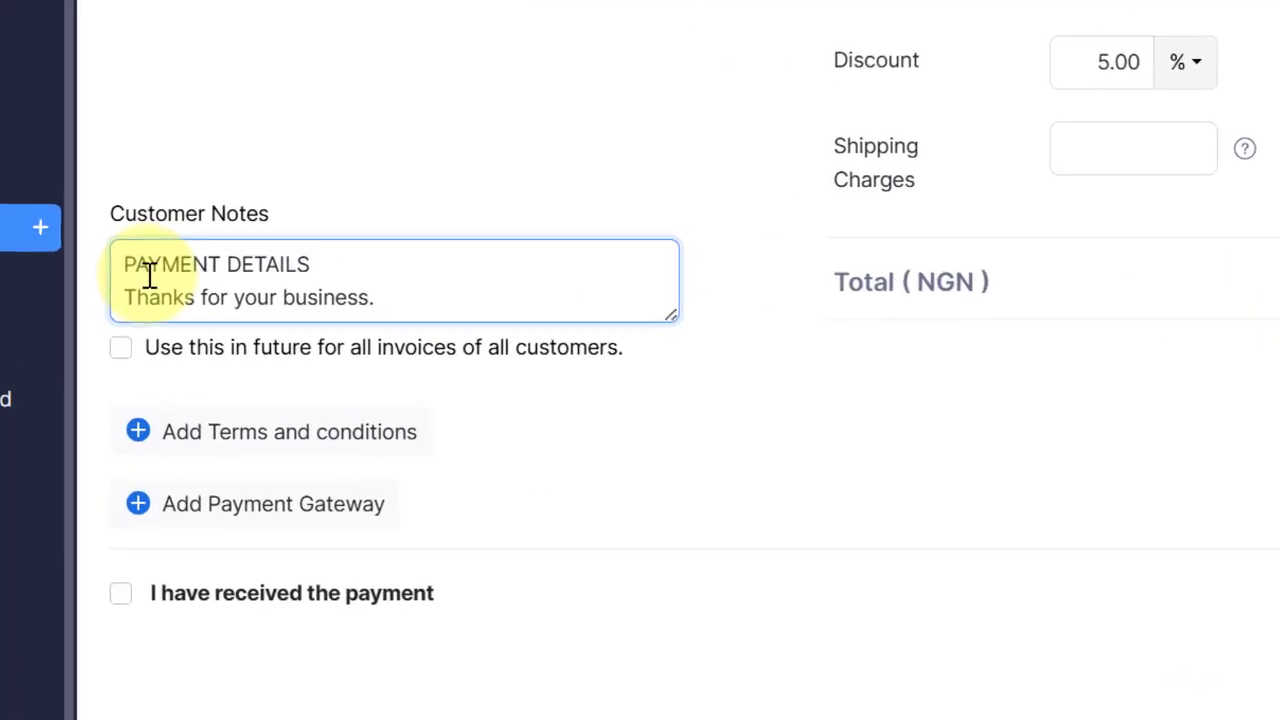
{"action": "type", "text": "Bank Name"}
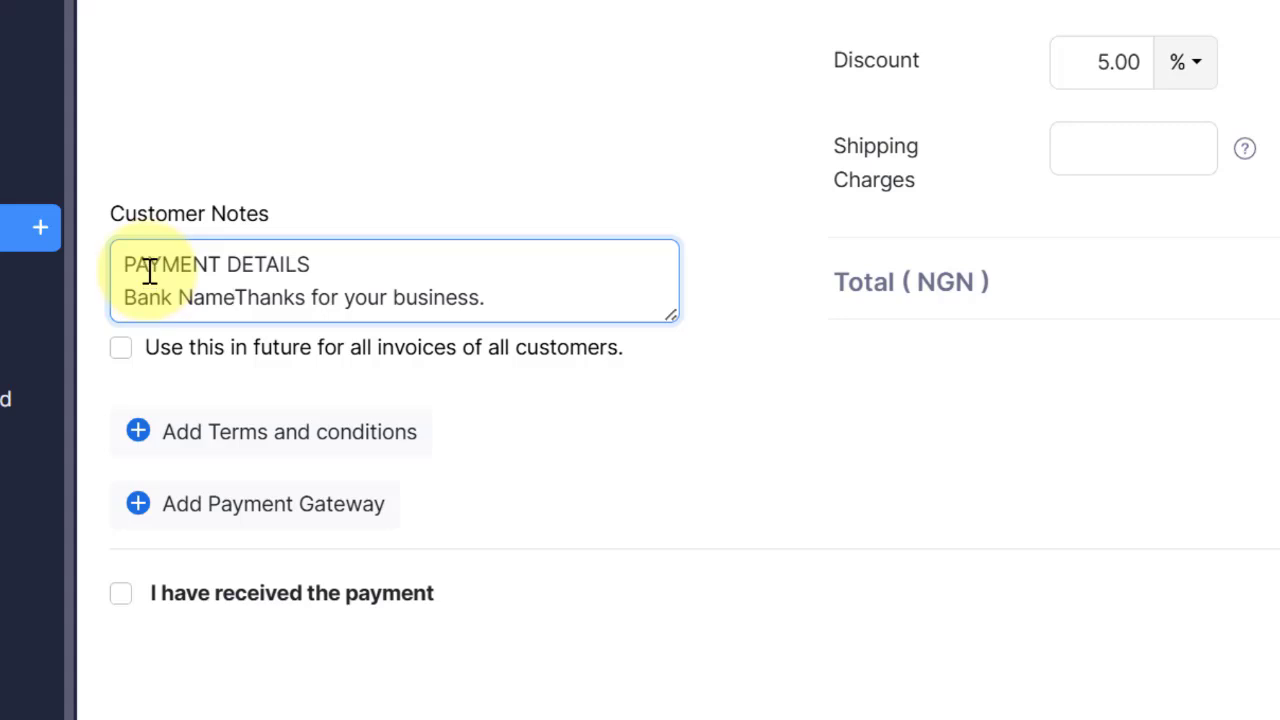
{"action": "type", "text": ":"}
{"action": "key", "text": "Return"}
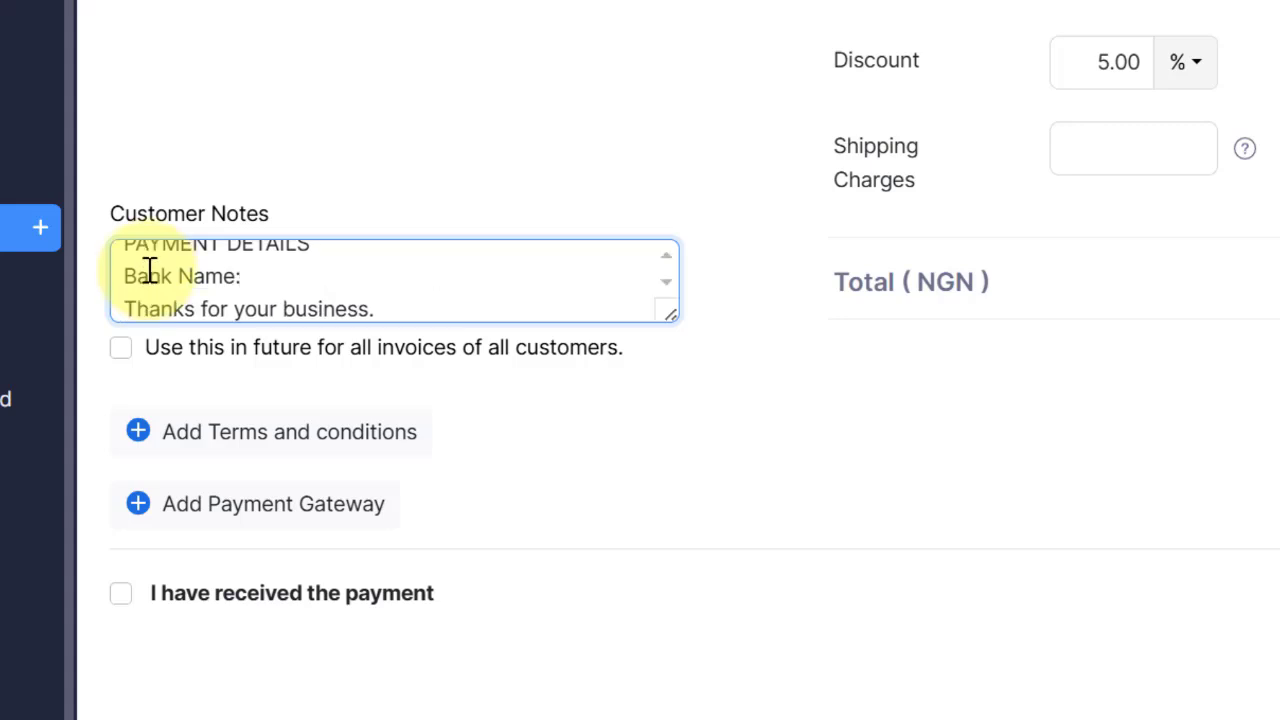
{"action": "type", "text": "Account No"}
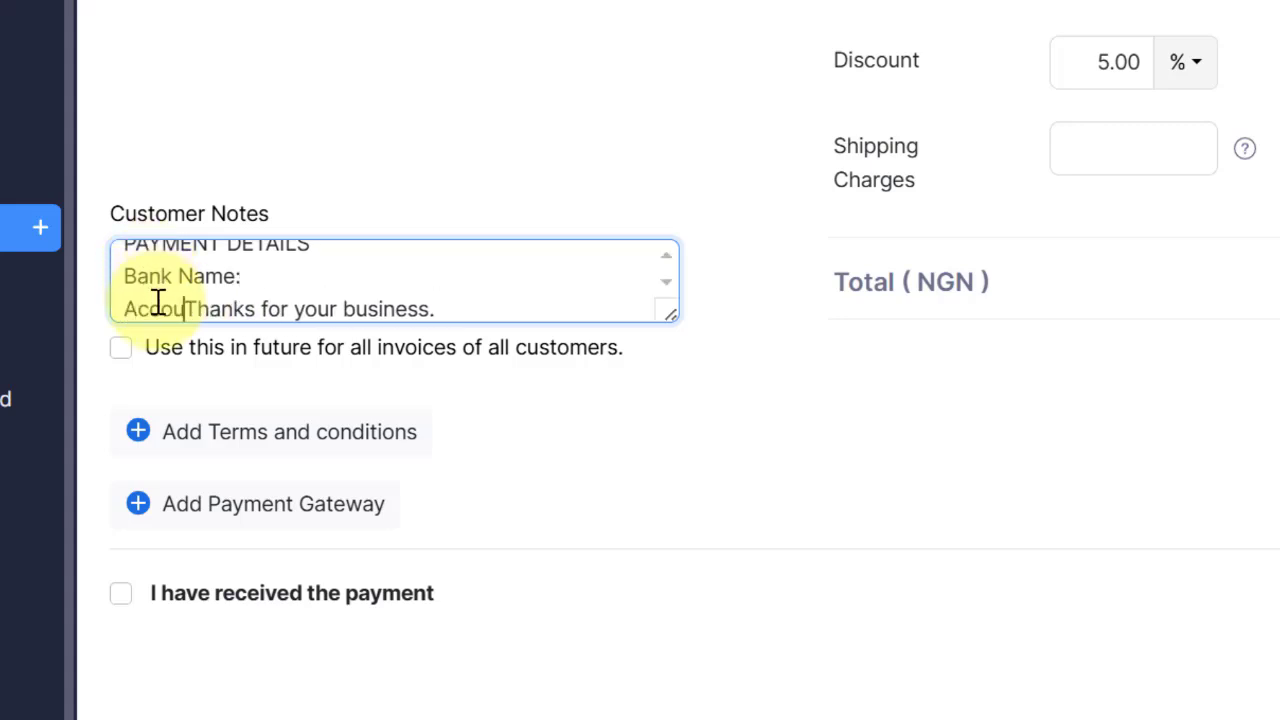
{"action": "type", "text": ":"}
{"action": "key", "text": "Return"}
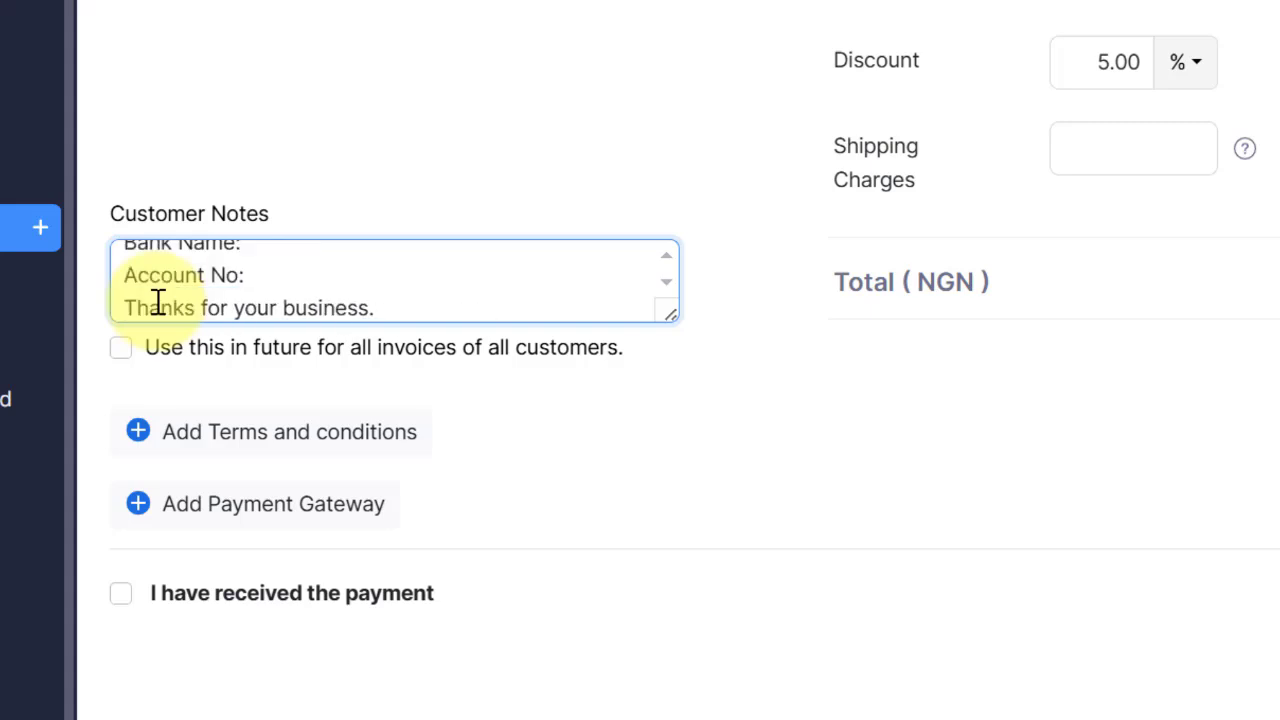
{"action": "type", "text": "Account "}
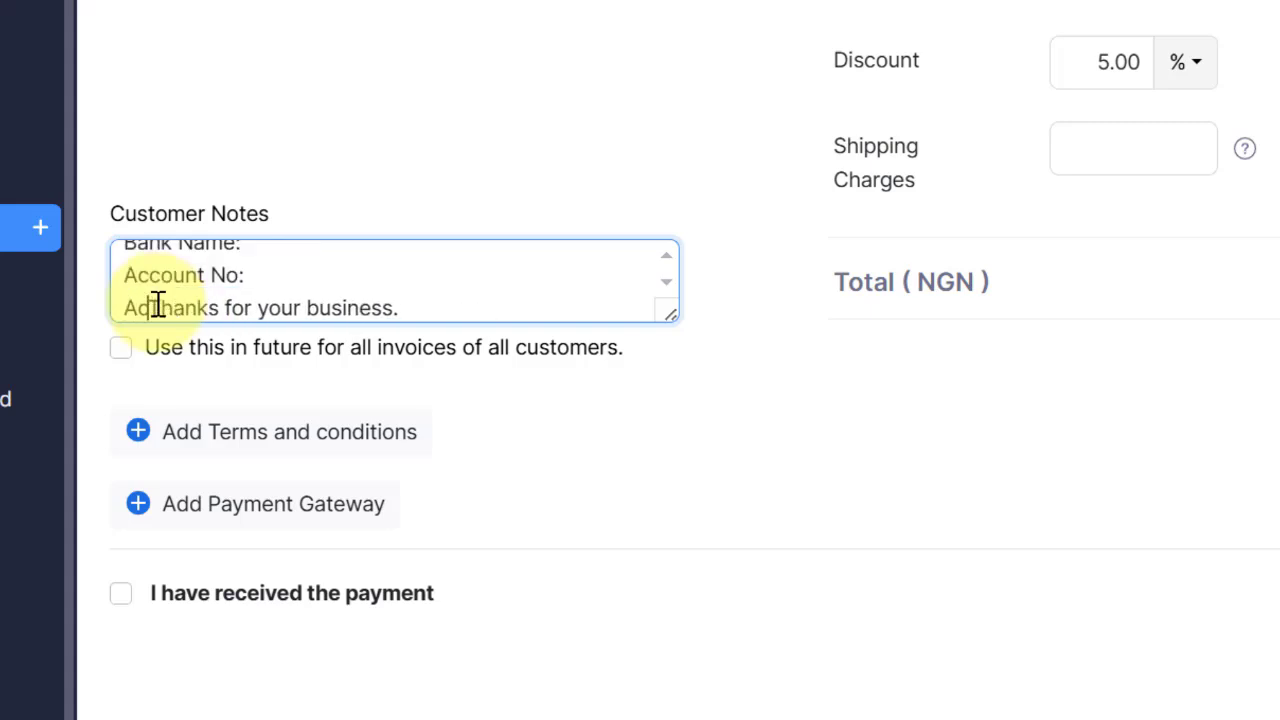
{"action": "type", "text": "Name:"}
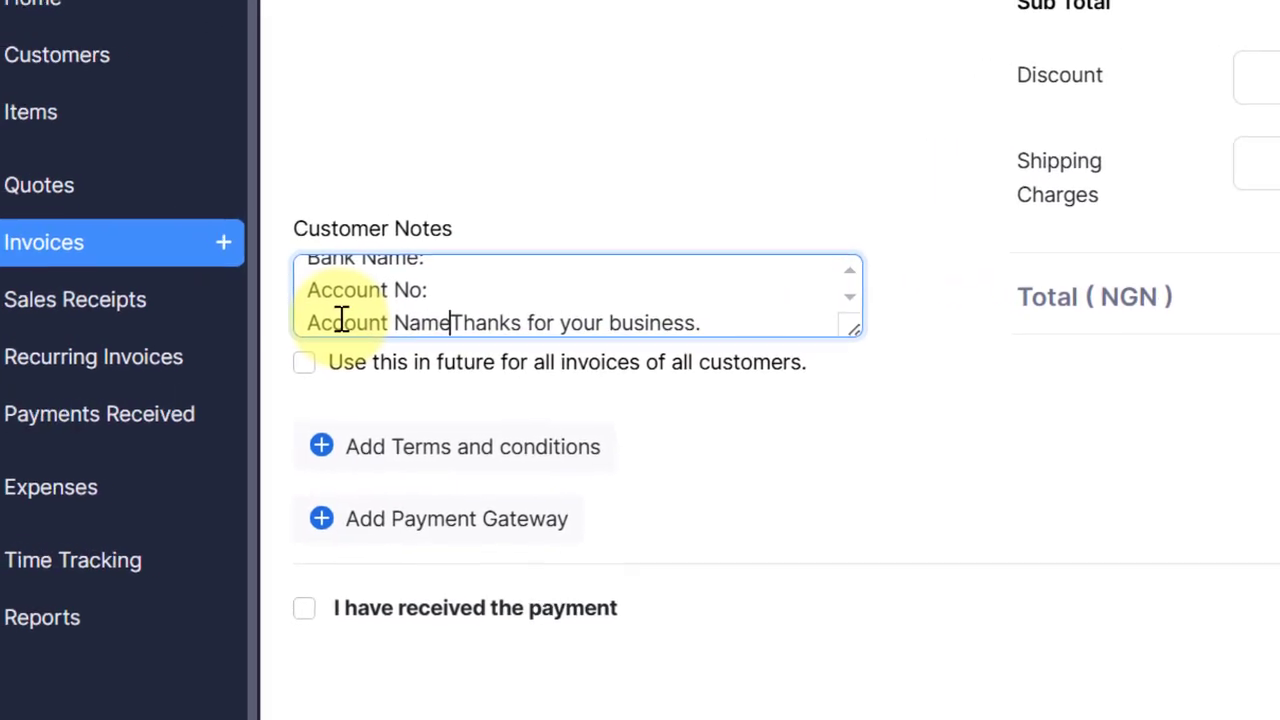
{"action": "key", "text": "Return"}
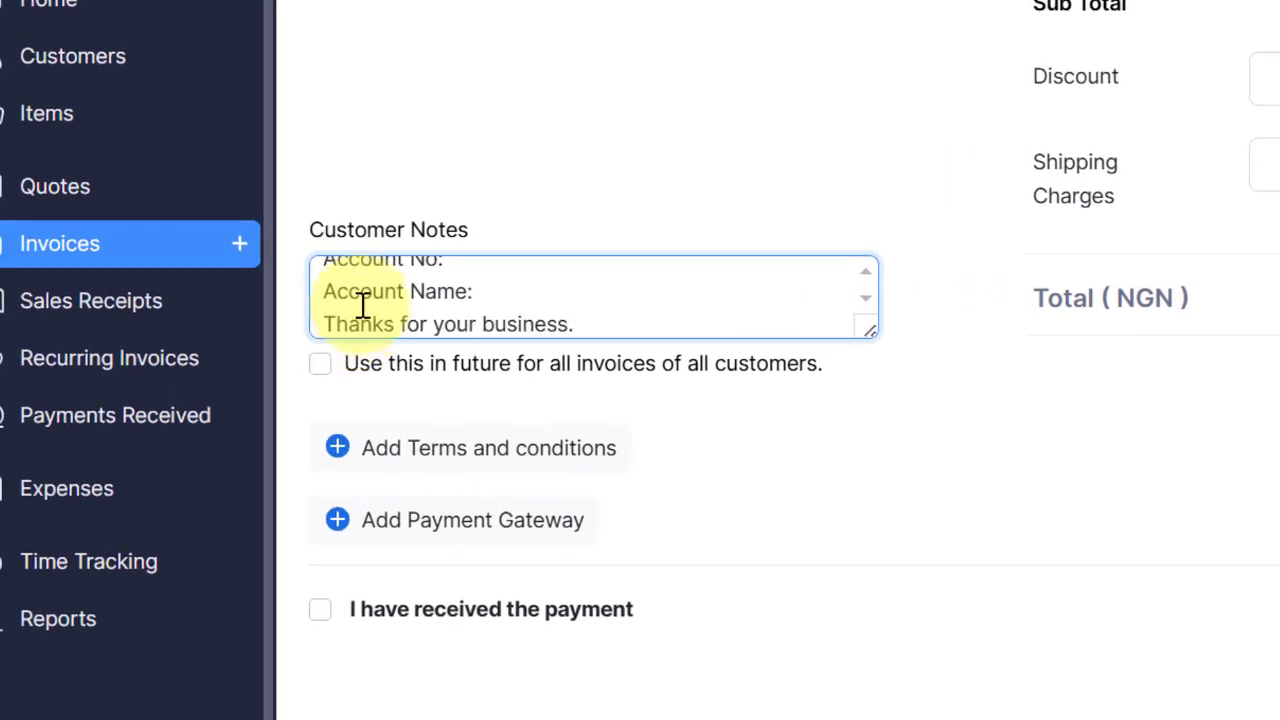
{"action": "key", "text": "Return"}
Step: Fill in the bank name Zenith Bank and the account number
{"action": "scroll", "coordinate": [529, 303], "scroll_direction": "up", "scroll_amount": 2}
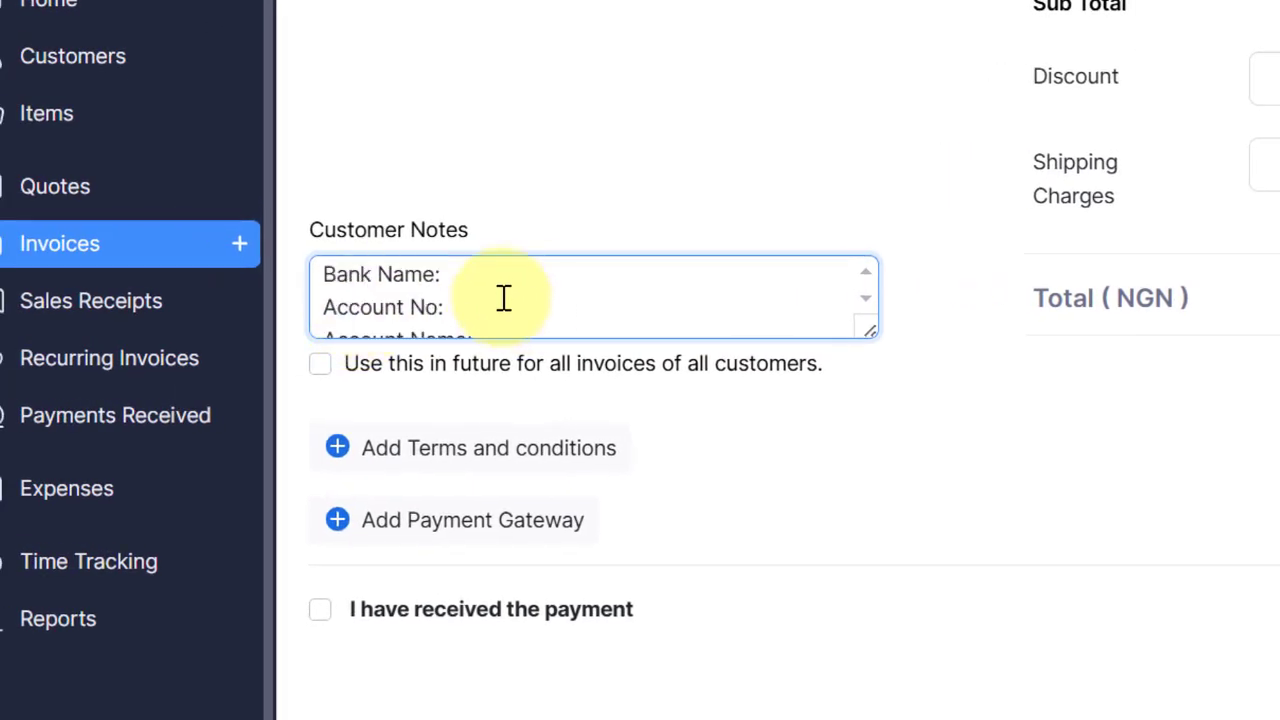
{"action": "left_click", "coordinate": [504, 298]}
{"action": "left_click", "coordinate": [503, 272]}
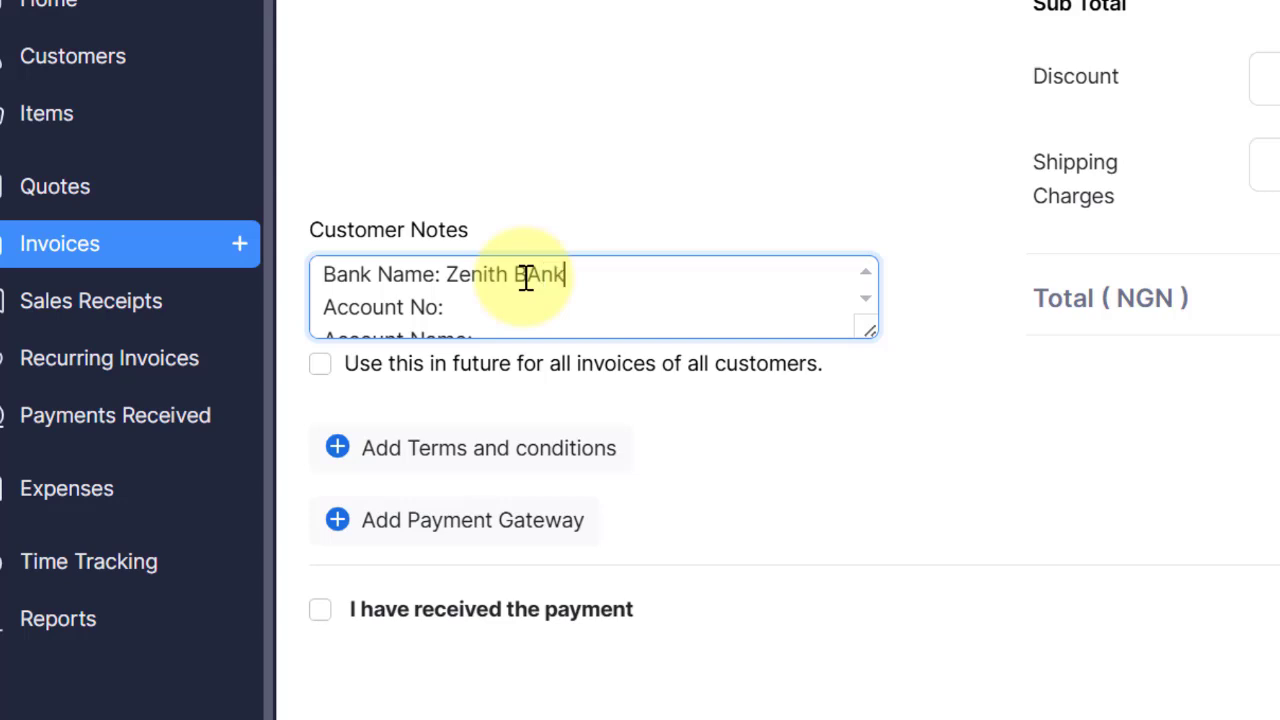
{"action": "left_click", "coordinate": [495, 306]}
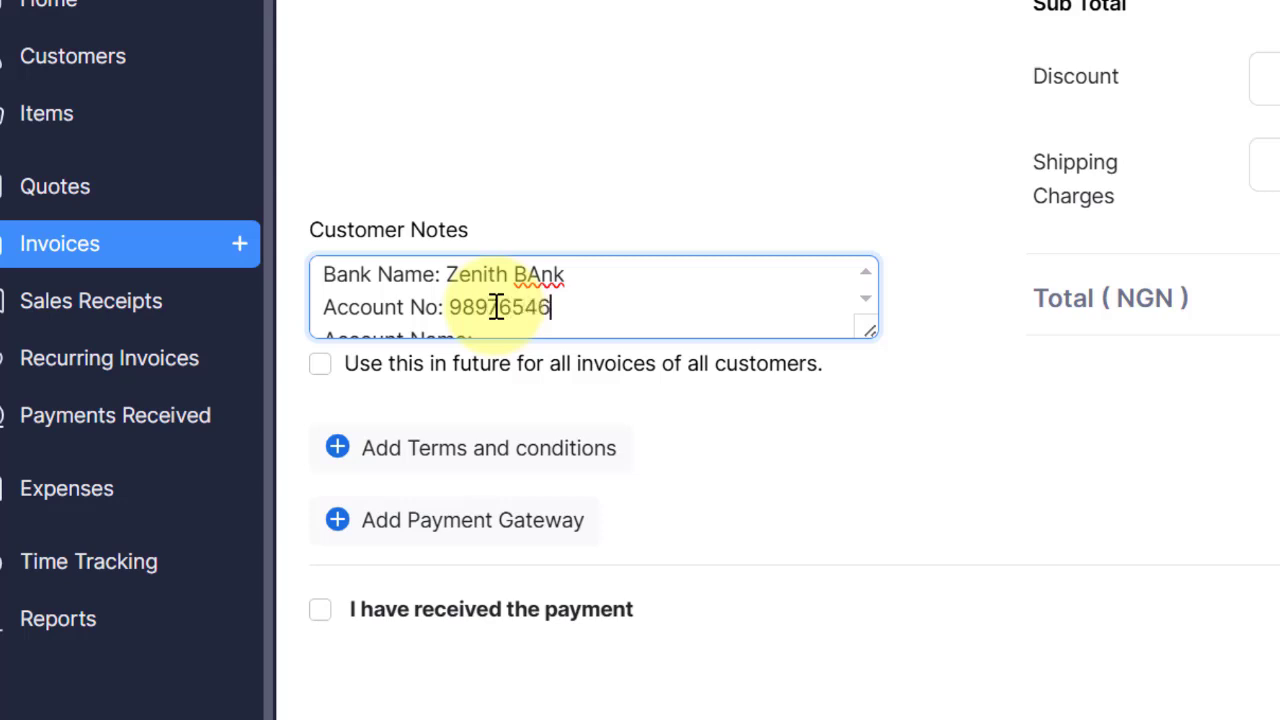
{"action": "scroll", "coordinate": [498, 307], "scroll_direction": "up", "scroll_amount": 1}
{"action": "scroll", "coordinate": [512, 306], "scroll_direction": "down", "scroll_amount": 1}
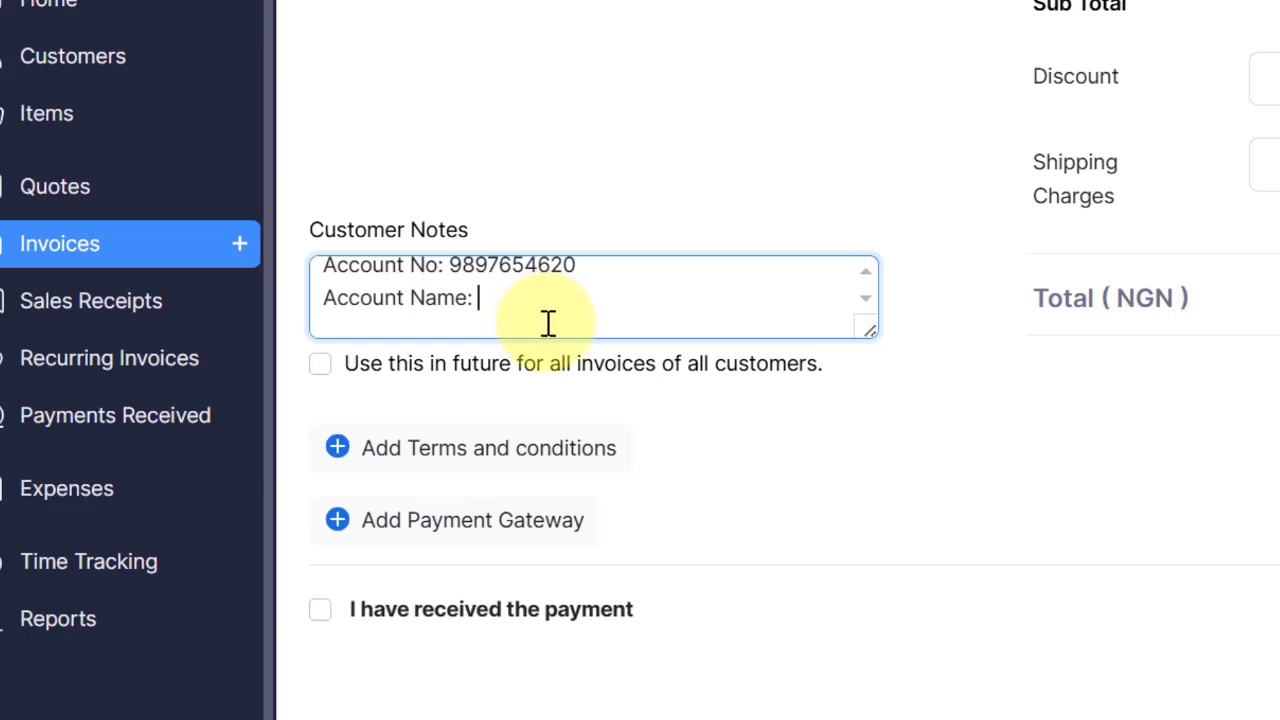
{"action": "scroll", "coordinate": [548, 322], "scroll_direction": "down", "scroll_amount": 1}
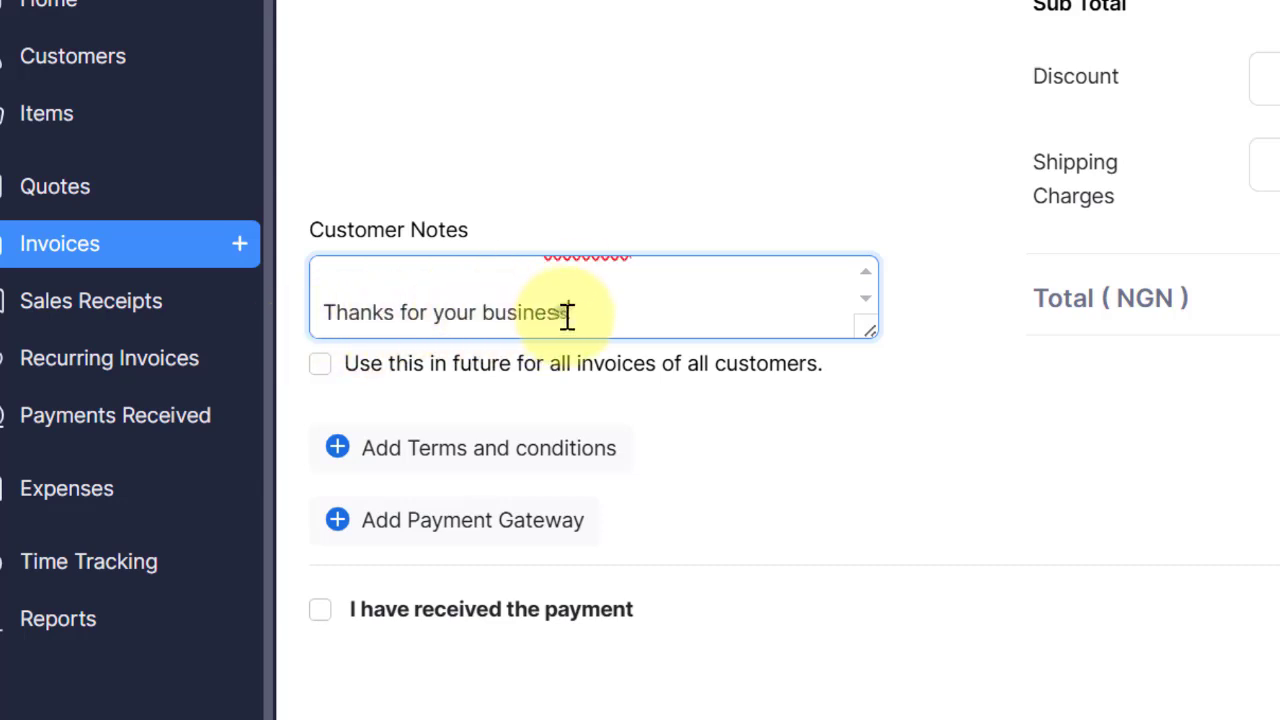
Step: Replace 'your business' with 'choosing us' in the thank-you line
{"action": "left_click_drag", "start_coordinate": [567, 313], "coordinate": [443, 311]}
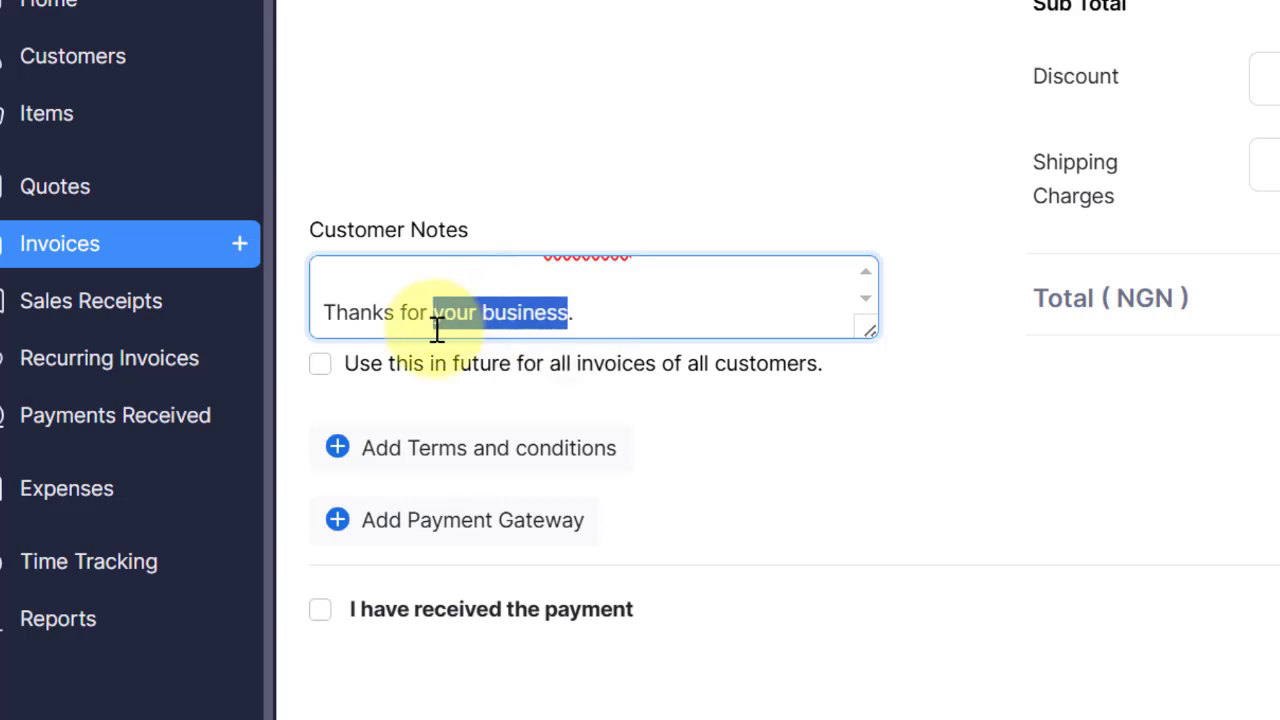
{"action": "type", "text": "choo"}
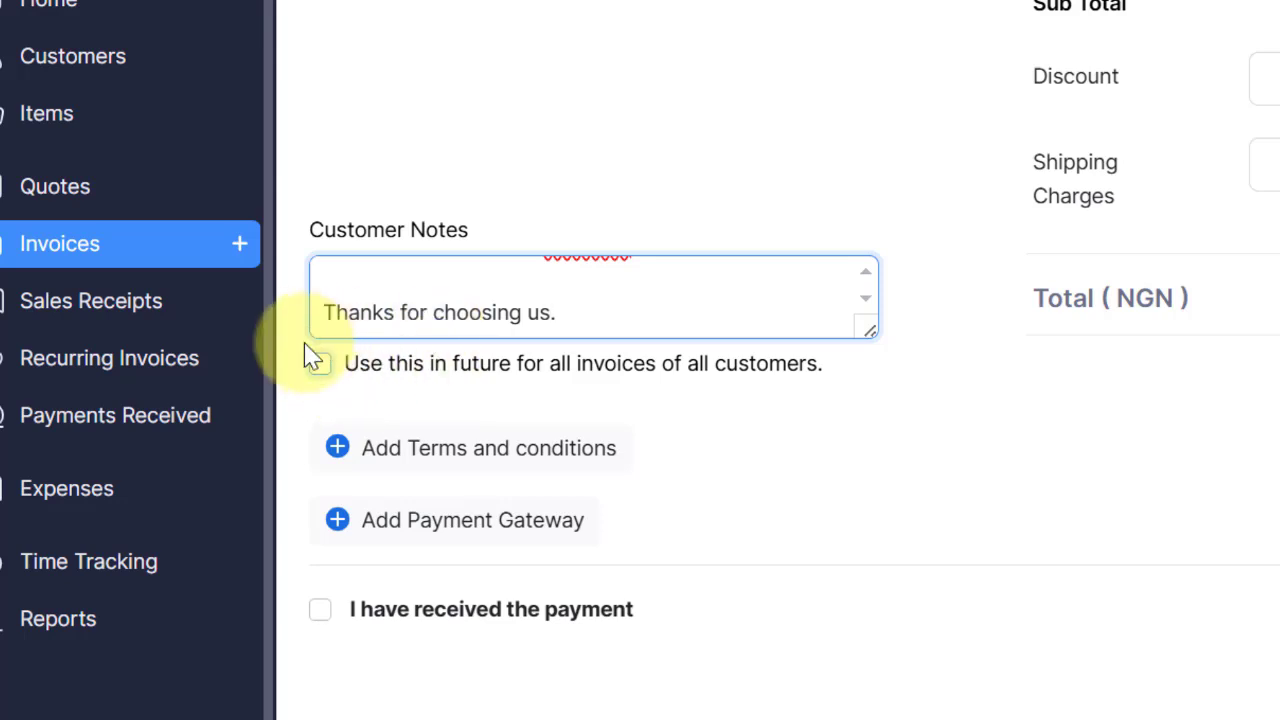
{"action": "key", "text": "ctrl+v"}
{"action": "scroll", "coordinate": [545, 310], "scroll_direction": "up", "scroll_amount": 2}
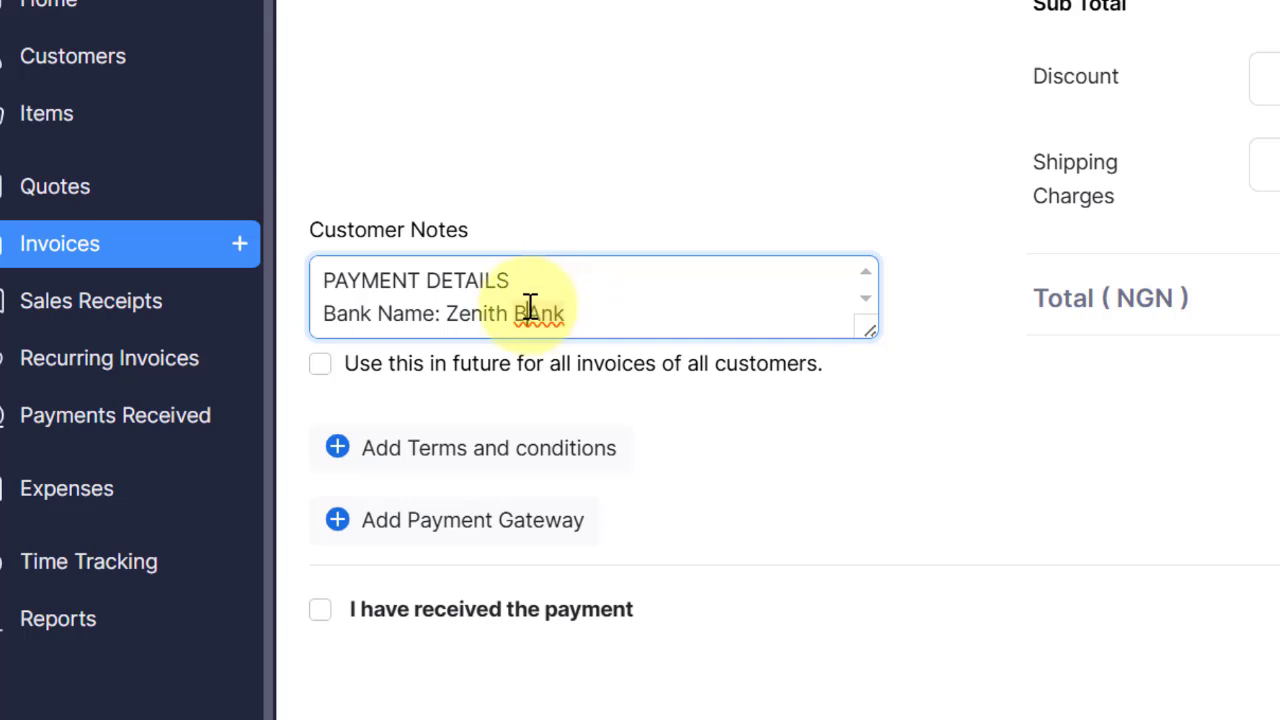
Step: Correct 'BAnk' to 'Bank' and reuse these notes for all future invoices
{"action": "right_click", "coordinate": [530, 308]}
{"action": "left_click", "coordinate": [540, 310]}
{"action": "key", "text": "BackSpace"}
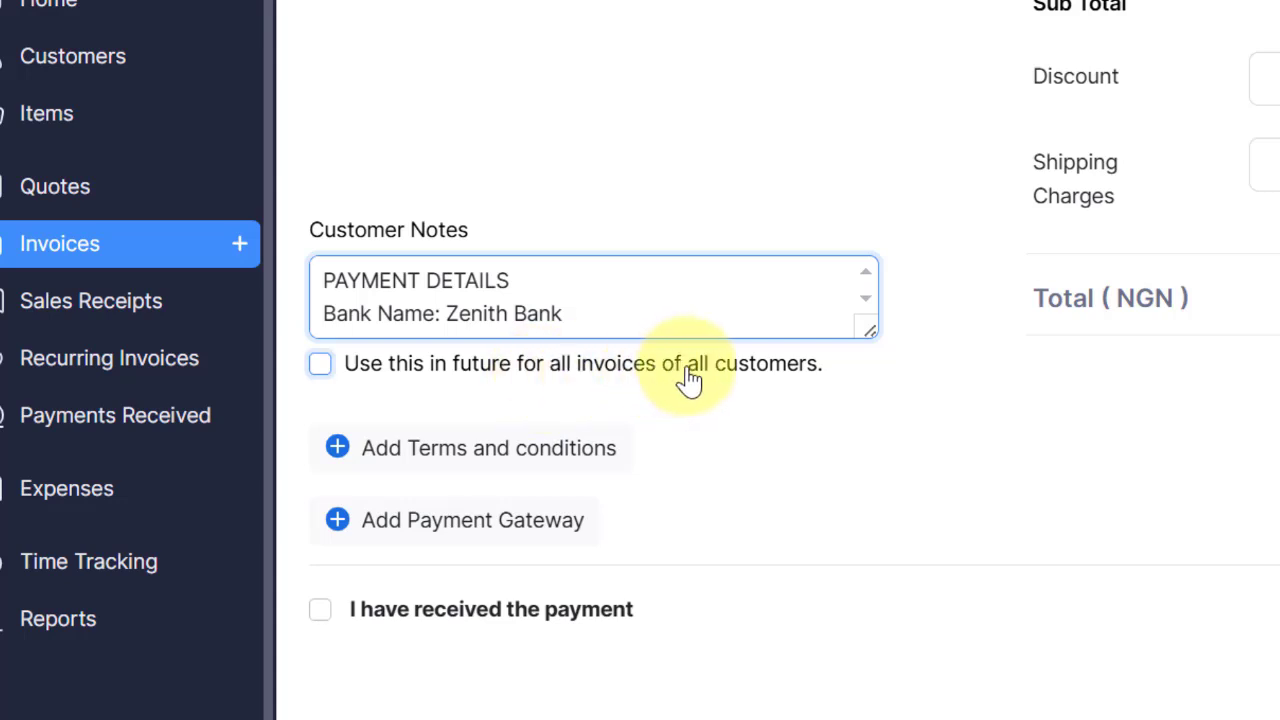
{"action": "scroll", "coordinate": [560, 300], "scroll_direction": "up", "scroll_amount": 2}
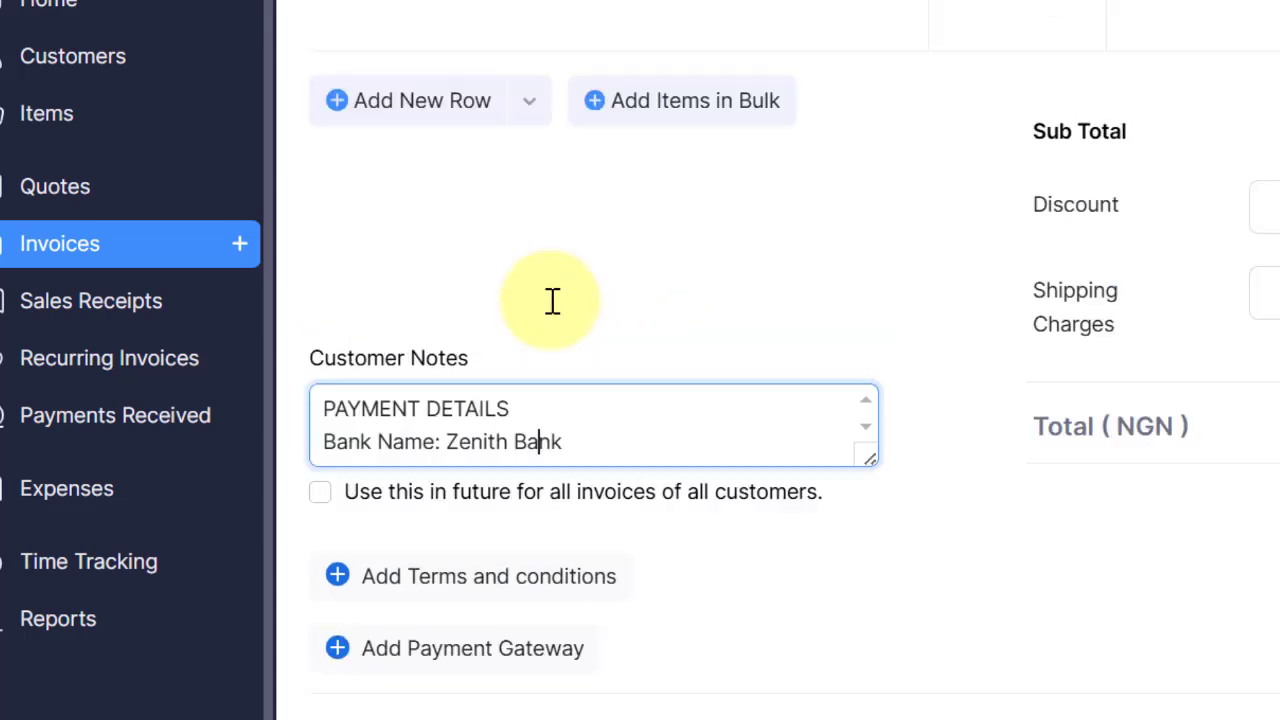
{"action": "scroll", "coordinate": [545, 458], "scroll_direction": "down", "scroll_amount": 3}
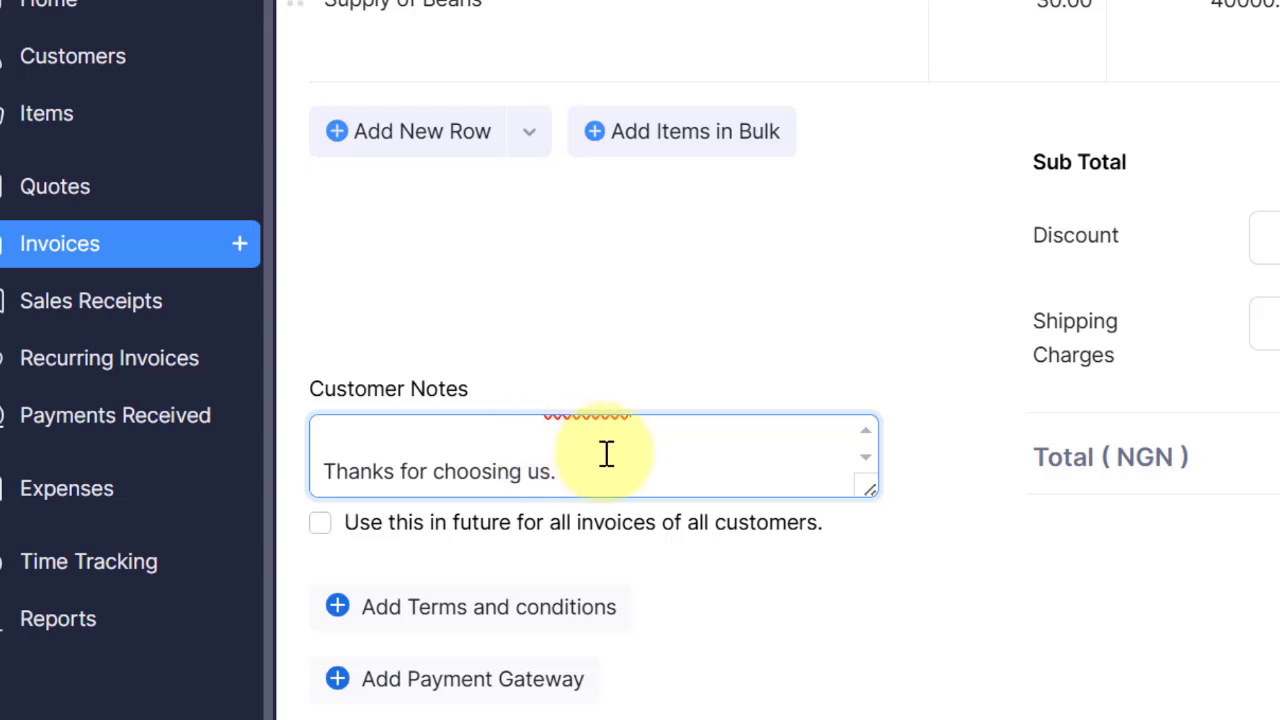
{"action": "left_click", "coordinate": [320, 532]}
{"action": "scroll", "coordinate": [971, 414], "scroll_direction": "down", "scroll_amount": 2}
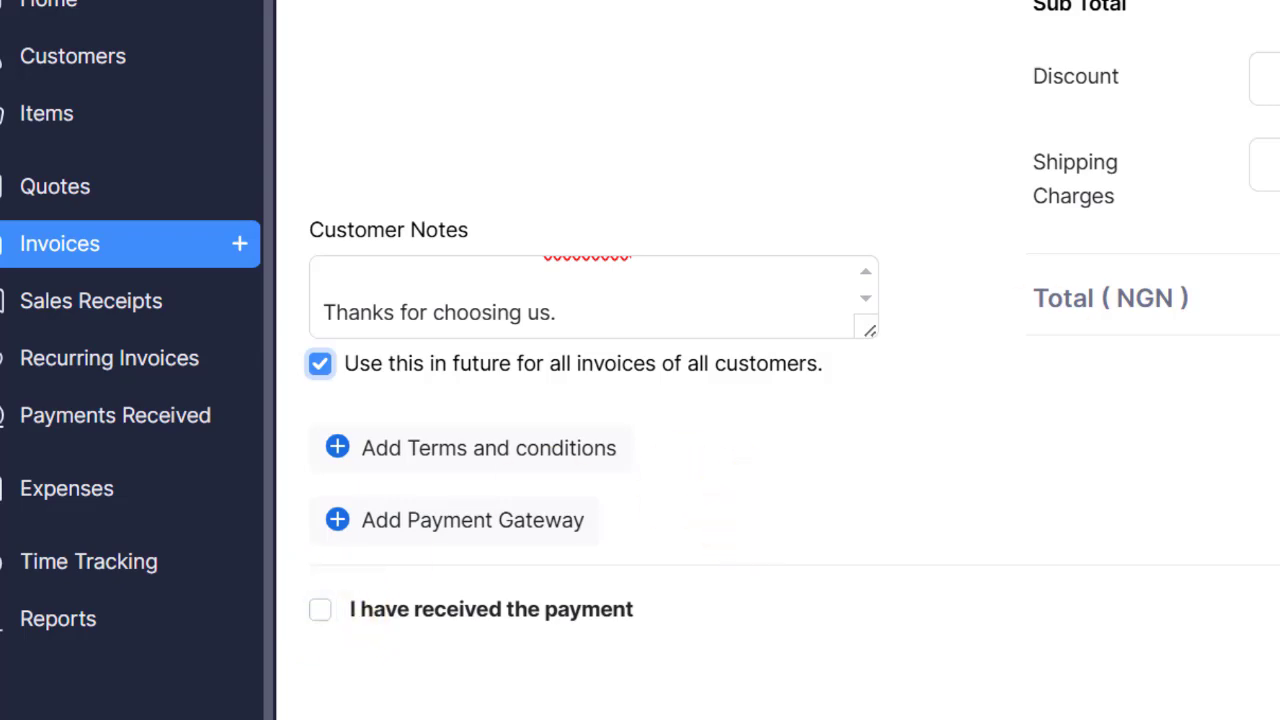
Step: Scroll over the finished invoice to check the 'Thanks for choosing us.' note and NGN 24,890,000.00 total
{"action": "scroll", "coordinate": [746, 520], "scroll_direction": "up", "scroll_amount": 3}
{"action": "scroll", "coordinate": [780, 400], "scroll_direction": "up", "scroll_amount": 3}
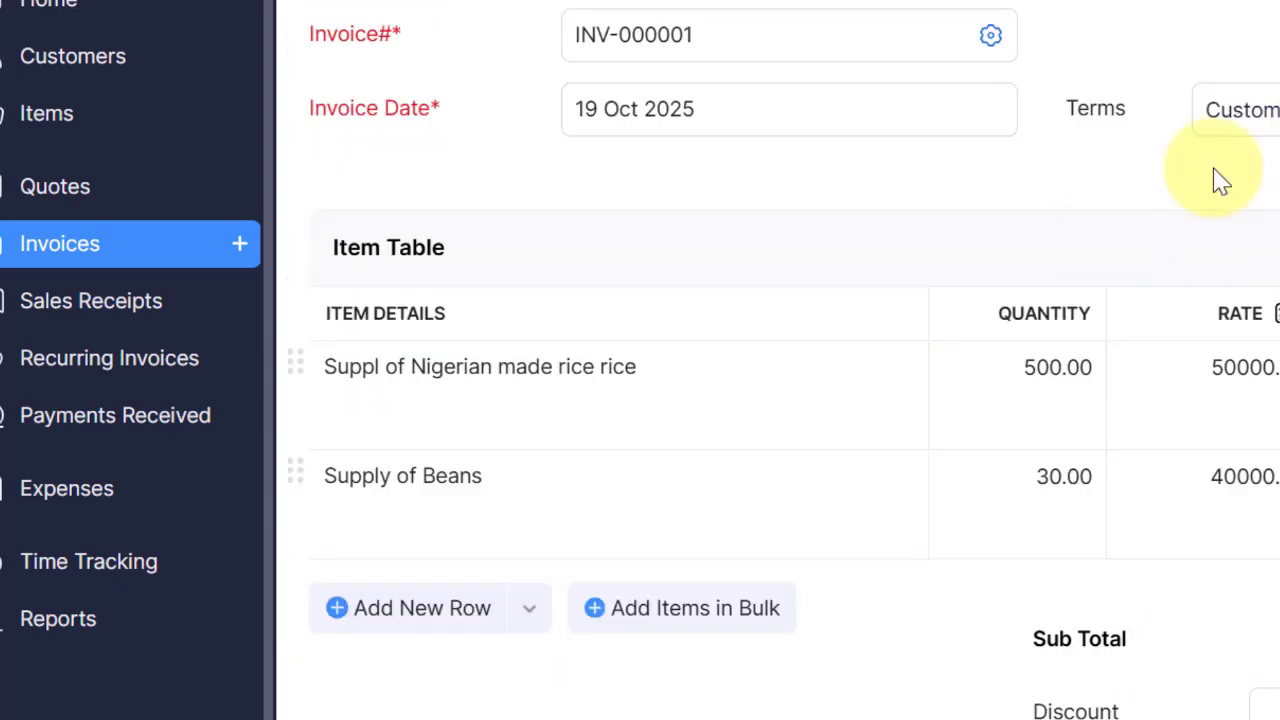
{"action": "scroll", "coordinate": [1080, 194], "scroll_direction": "down", "scroll_amount": 6}
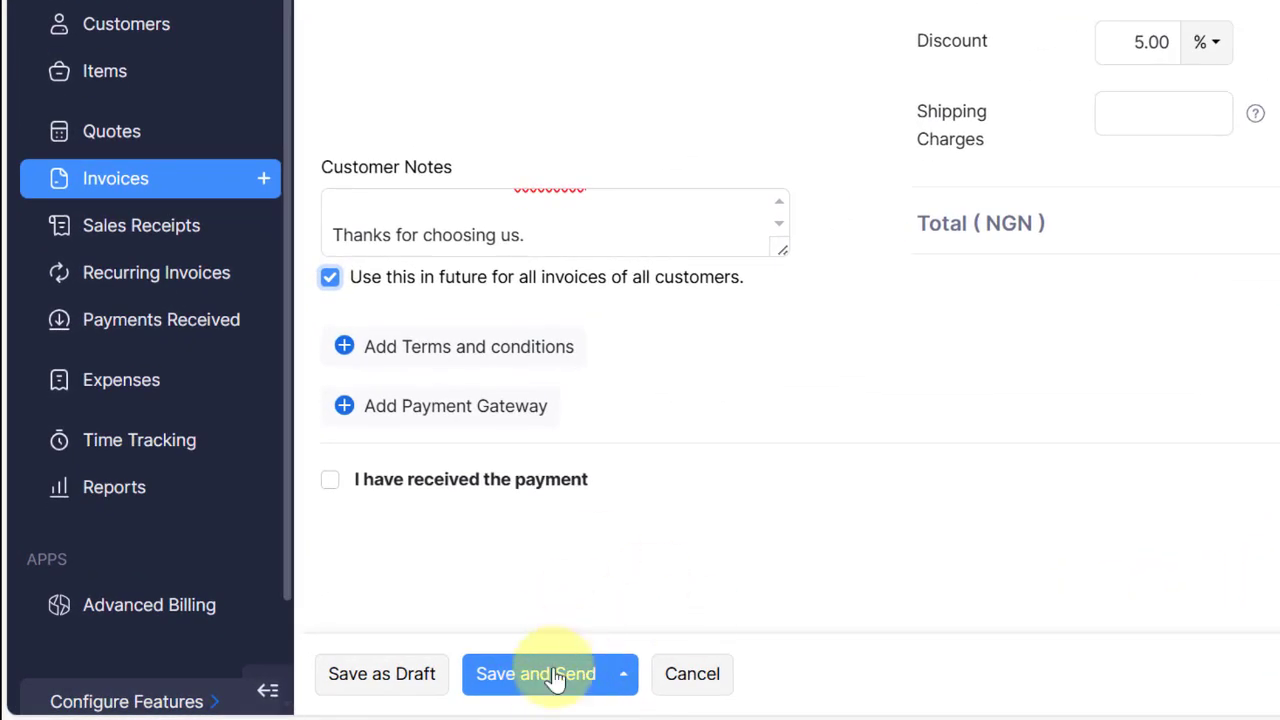
Step: Save INV-000001 and scroll through the email drafted to NathGeo Limited
{"action": "left_click", "coordinate": [548, 676]}
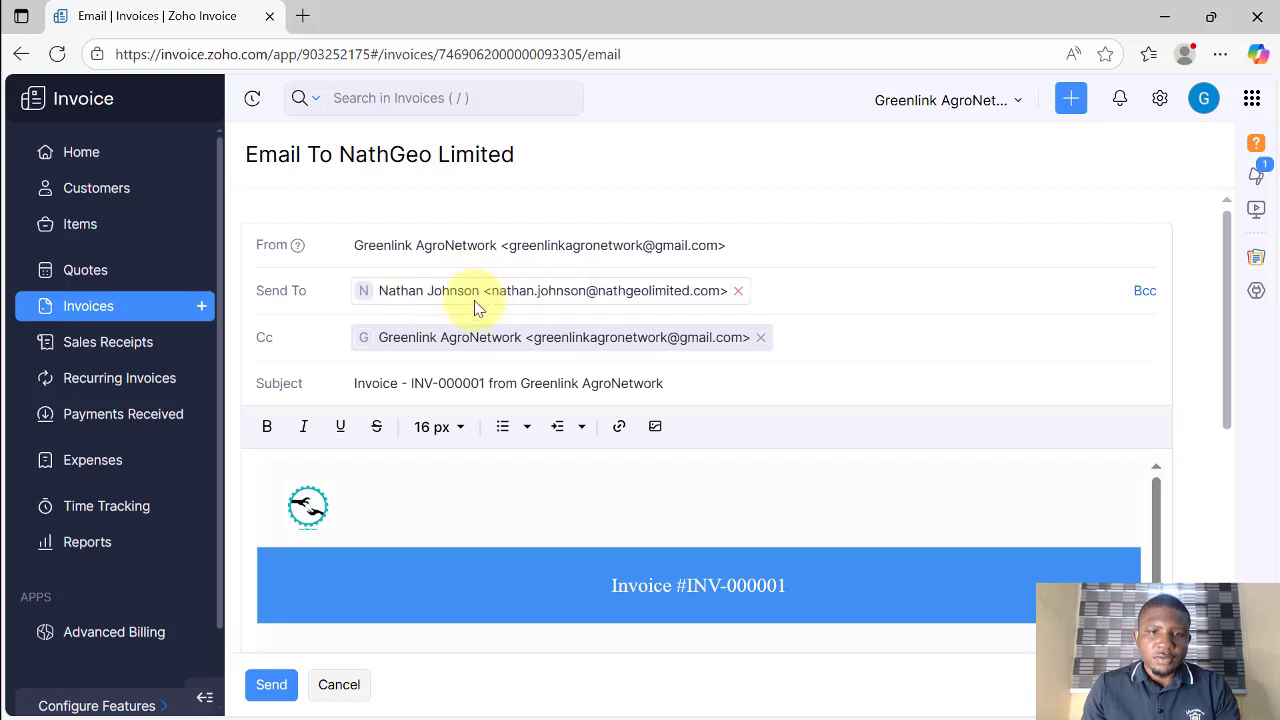
{"action": "scroll", "coordinate": [443, 500], "scroll_direction": "down", "scroll_amount": 2}
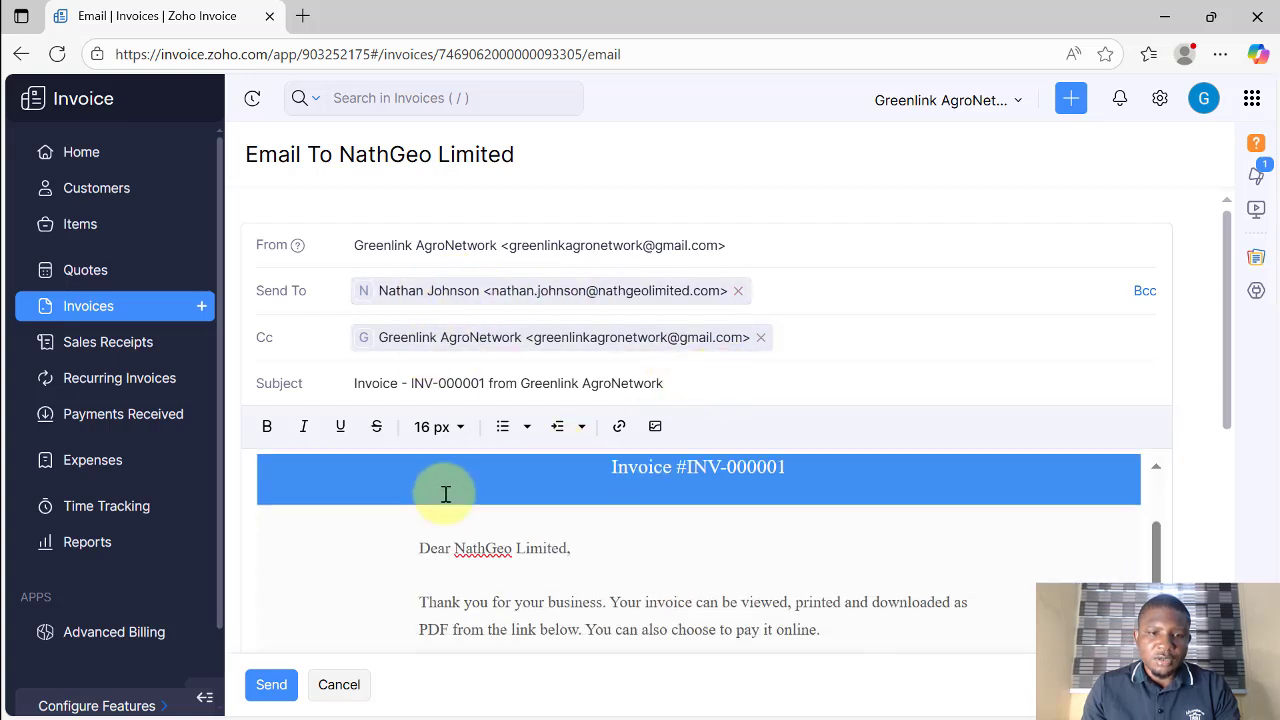
{"action": "scroll", "coordinate": [446, 494], "scroll_direction": "down", "scroll_amount": 1}
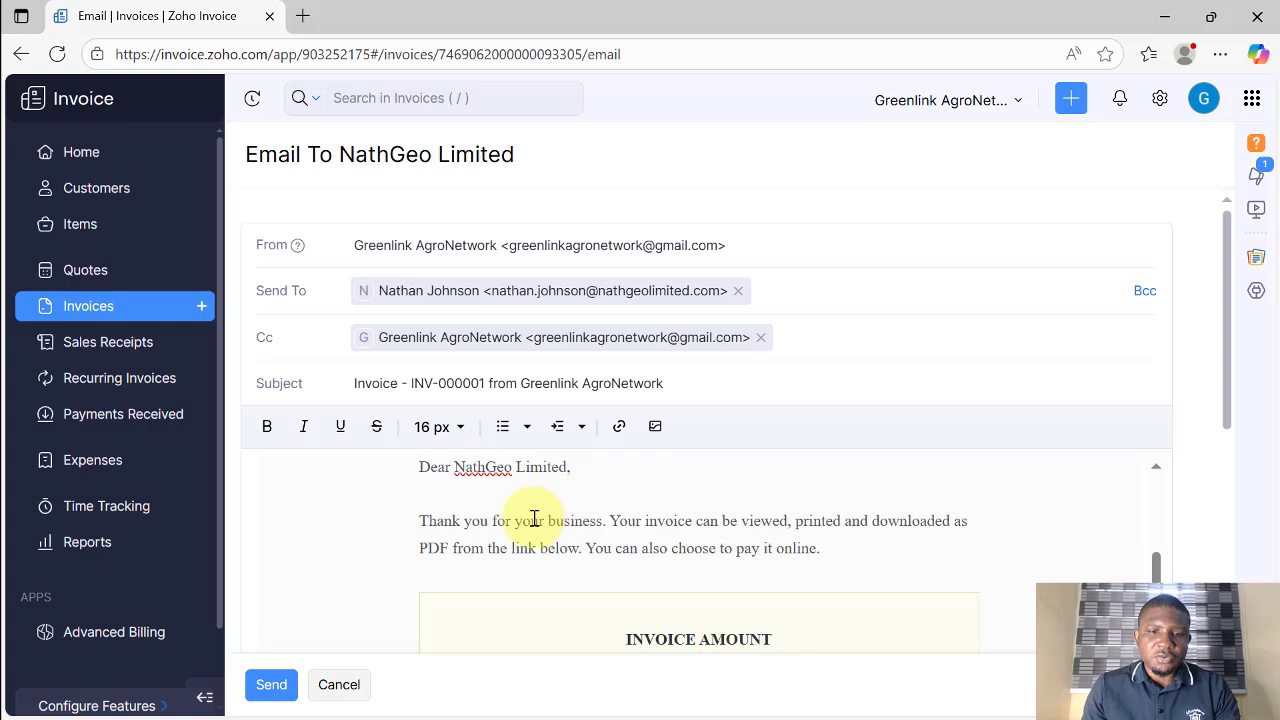
{"action": "scroll", "coordinate": [534, 518], "scroll_direction": "down", "scroll_amount": 1}
{"action": "scroll", "coordinate": [539, 518], "scroll_direction": "up", "scroll_amount": 2}
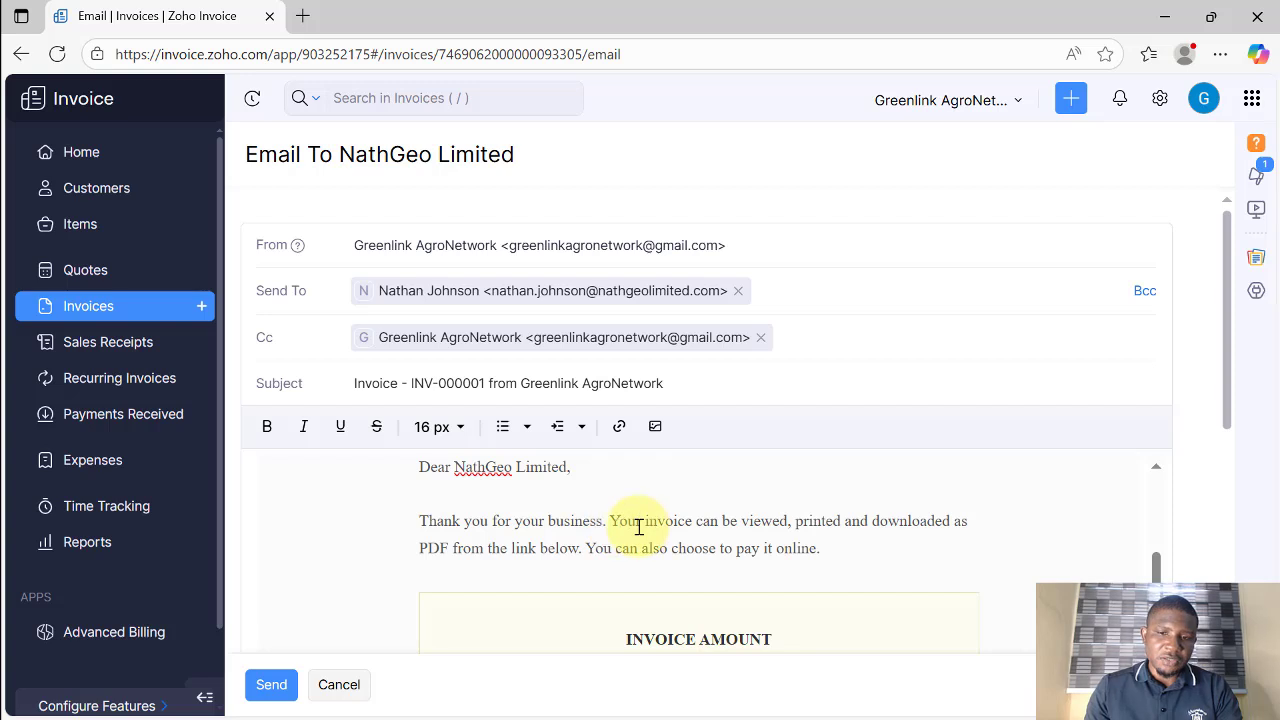
{"action": "scroll", "coordinate": [700, 510], "scroll_direction": "down", "scroll_amount": 1}
{"action": "scroll", "coordinate": [780, 520], "scroll_direction": "up", "scroll_amount": 2}
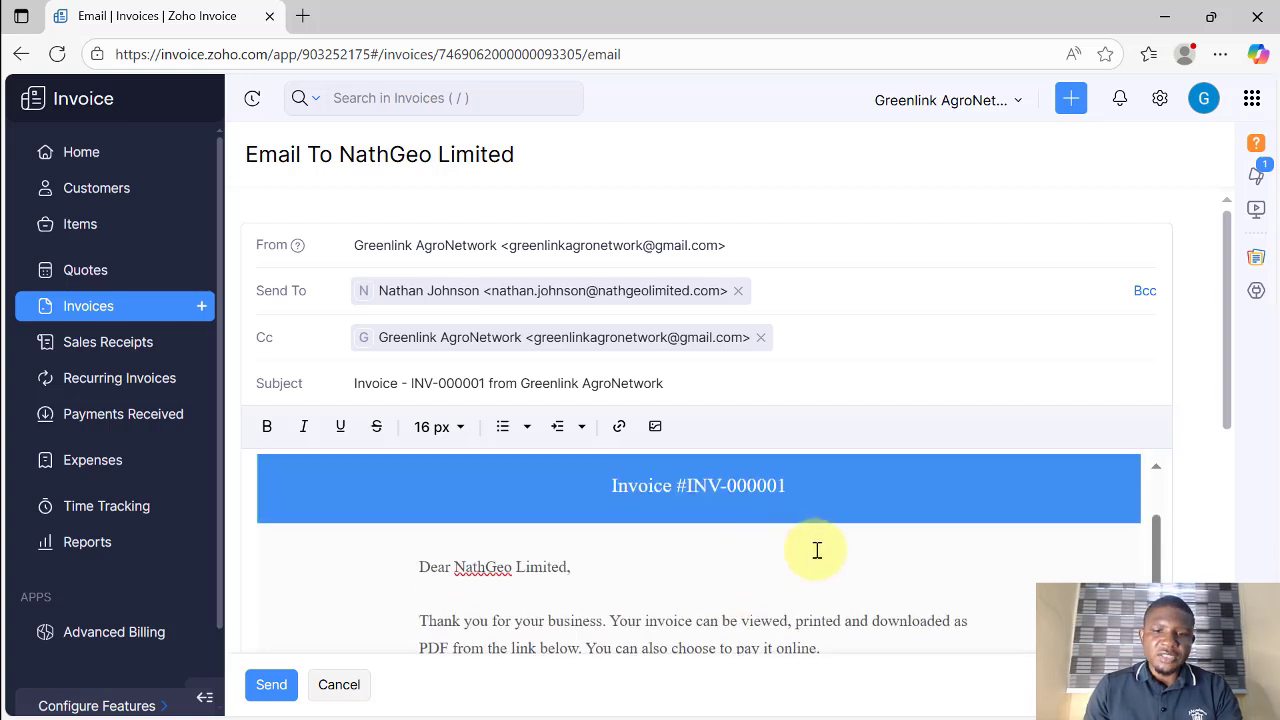
{"action": "scroll", "coordinate": [822, 605], "scroll_direction": "down", "scroll_amount": 1}
Step: Review the email's thank-you paragraph, leaving the cursor after 'online.'
{"action": "left_click", "coordinate": [835, 550]}
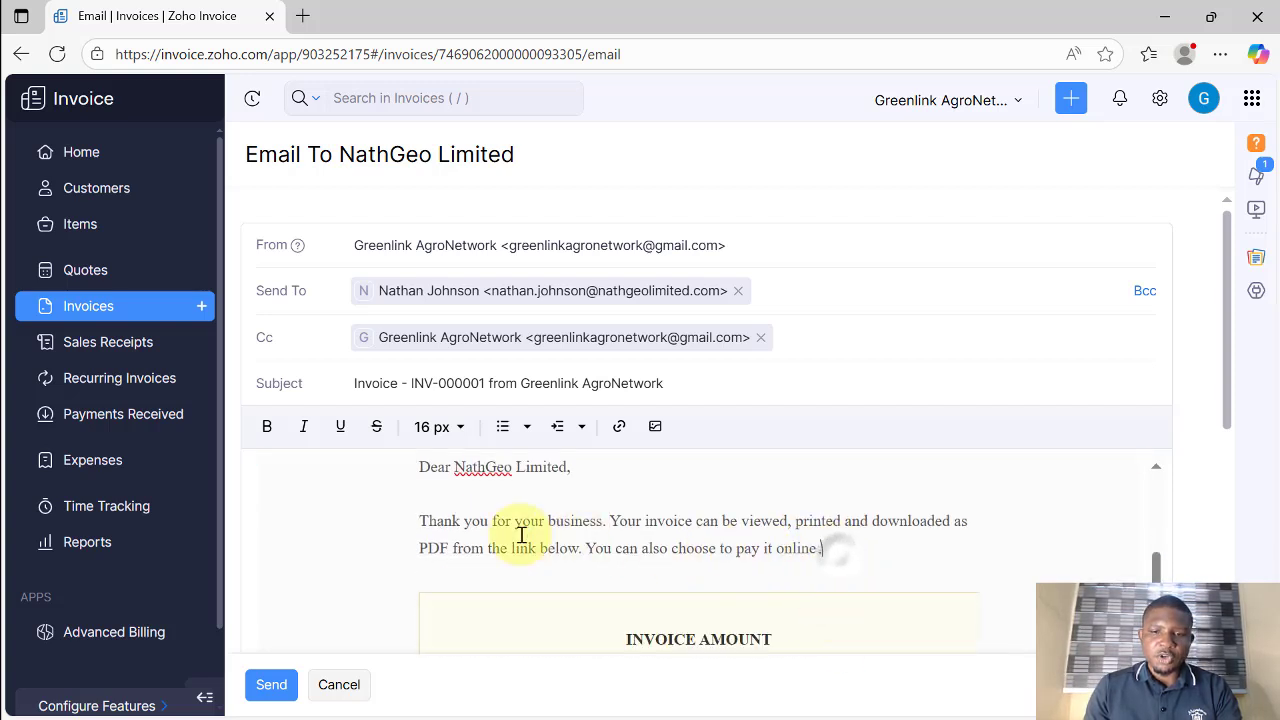
{"action": "left_click", "coordinate": [405, 523], "text": "shift"}
{"action": "left_click", "coordinate": [434, 521]}
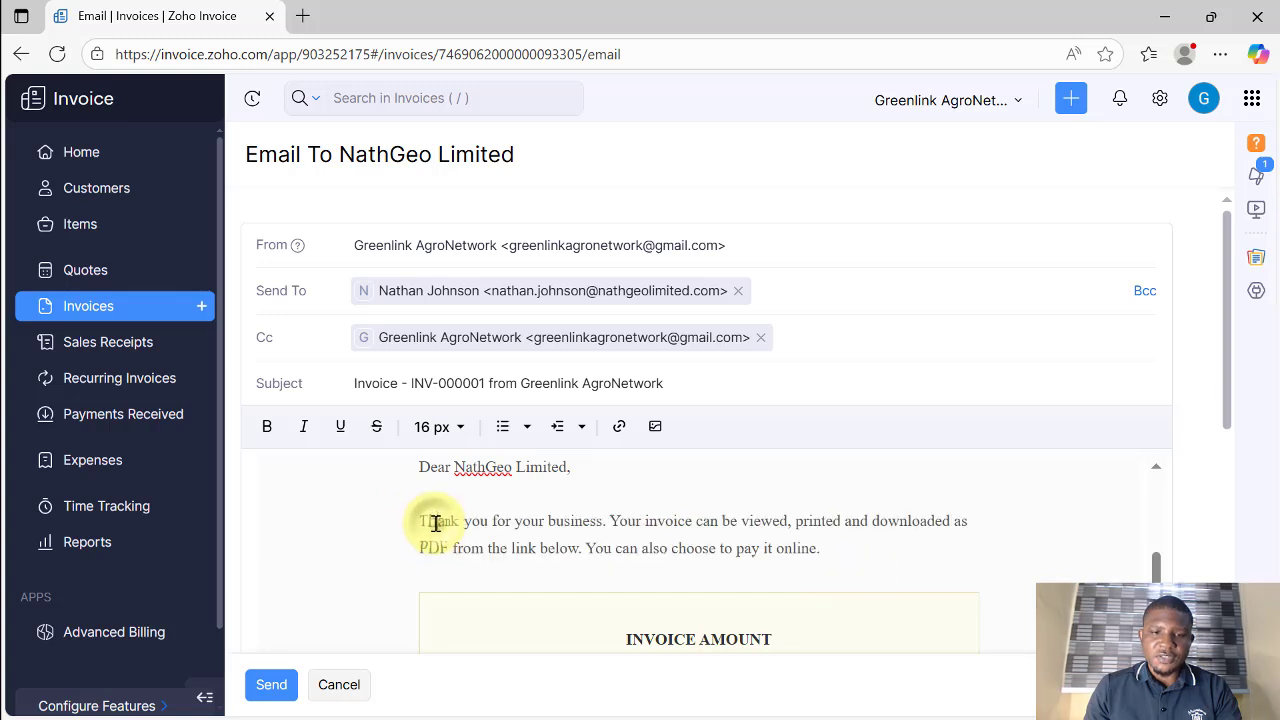
{"action": "left_click", "coordinate": [566, 521]}
{"action": "left_click", "coordinate": [497, 520], "text": "shift"}
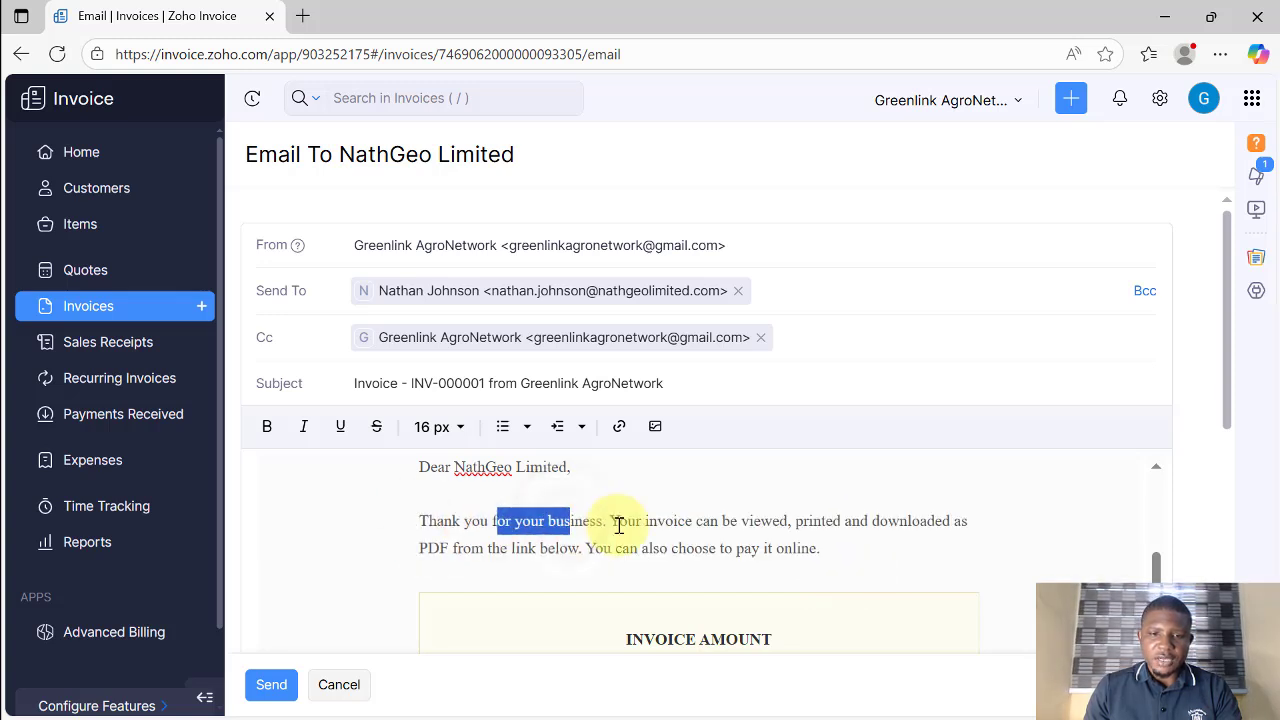
{"action": "left_click", "coordinate": [845, 547]}
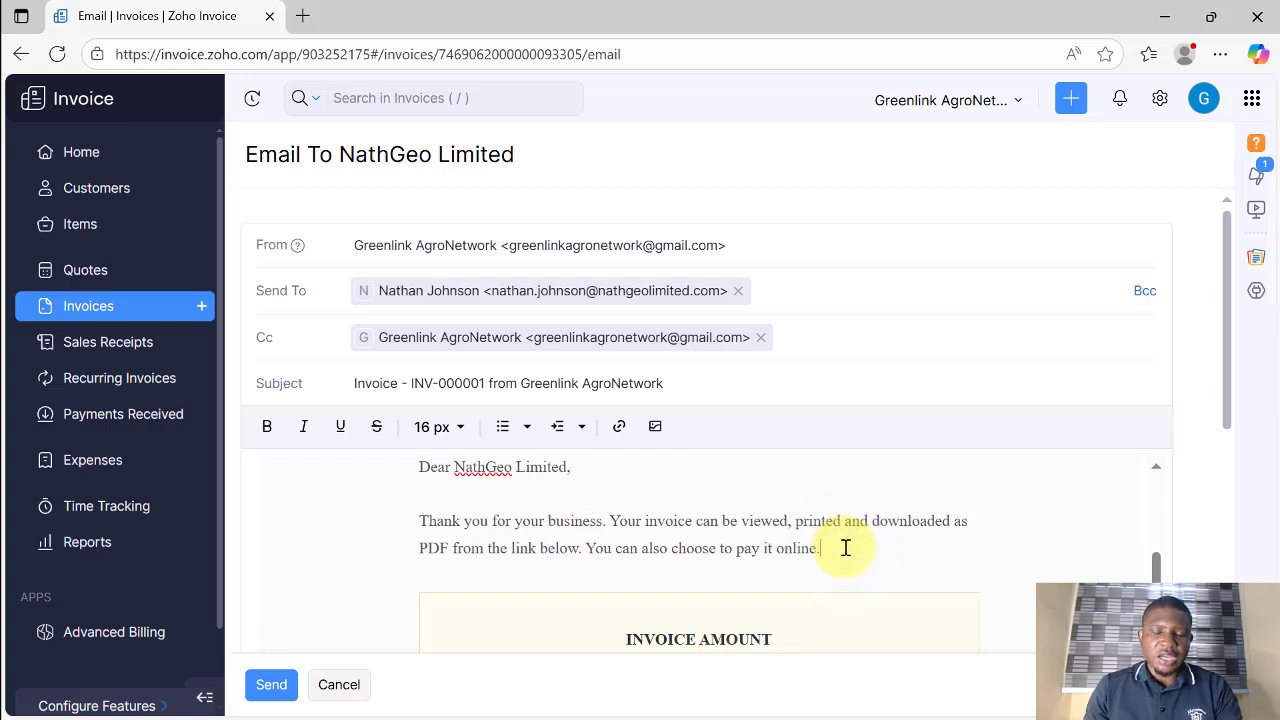
{"action": "scroll", "coordinate": [675, 543], "scroll_direction": "down", "scroll_amount": 2}
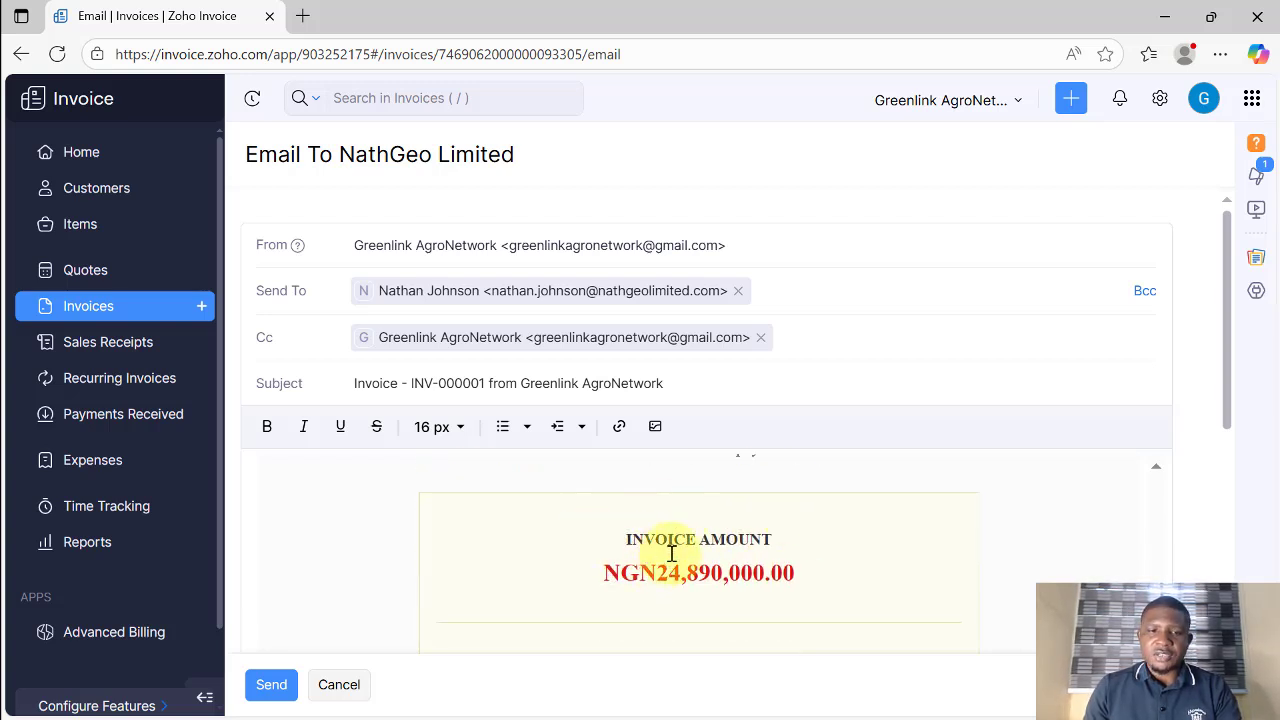
{"action": "scroll", "coordinate": [672, 553], "scroll_direction": "down", "scroll_amount": 2}
{"action": "scroll", "coordinate": [663, 540], "scroll_direction": "down", "scroll_amount": 2}
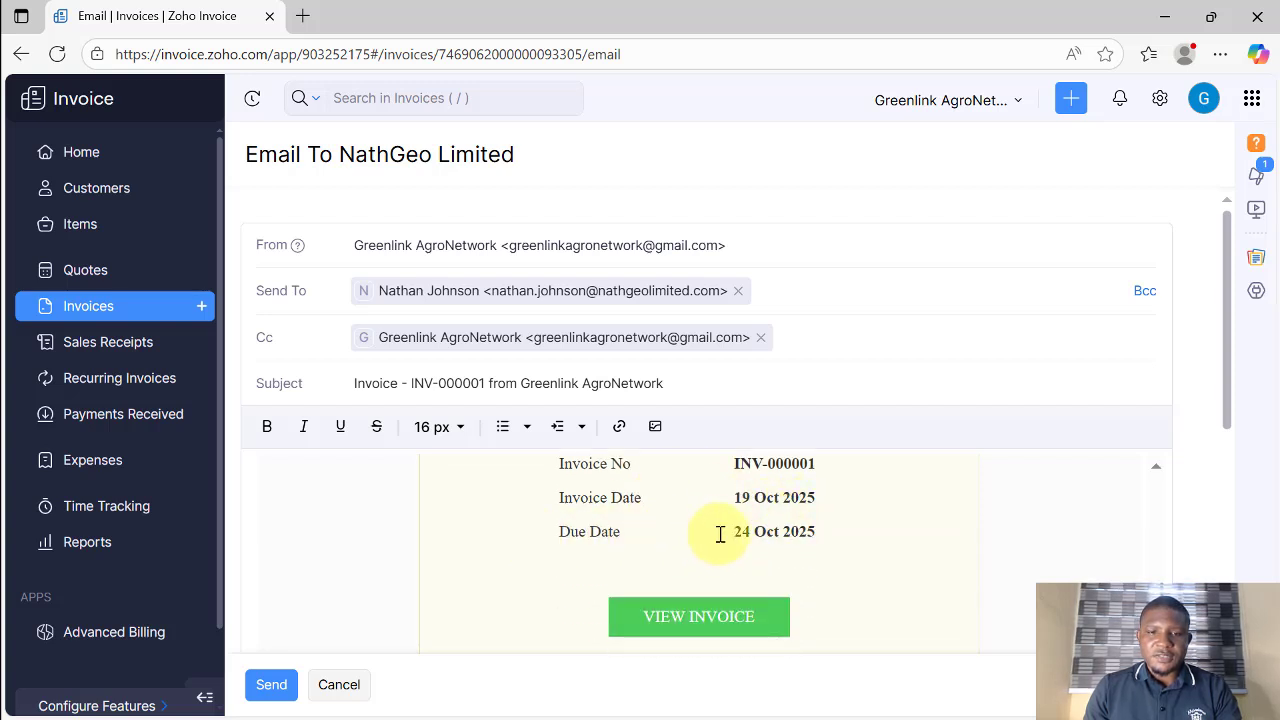
{"action": "scroll", "coordinate": [766, 506], "scroll_direction": "down", "scroll_amount": 1}
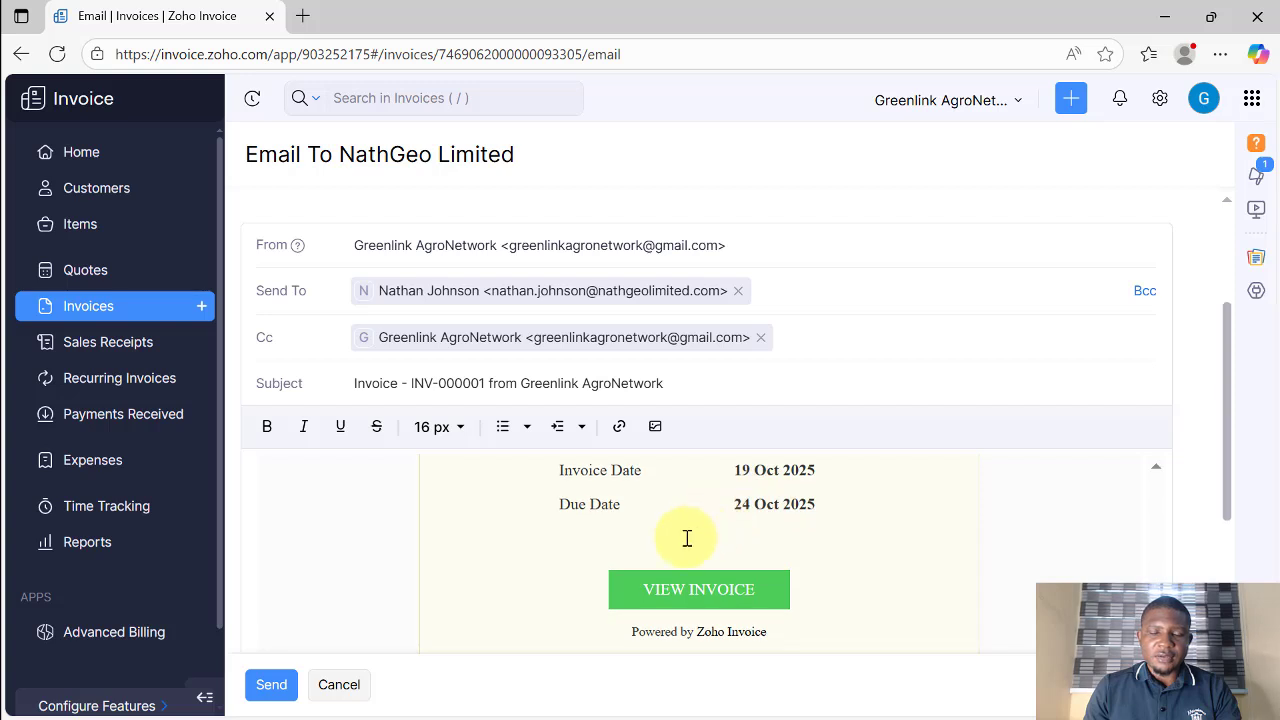
{"action": "scroll", "coordinate": [686, 537], "scroll_direction": "down", "scroll_amount": 5}
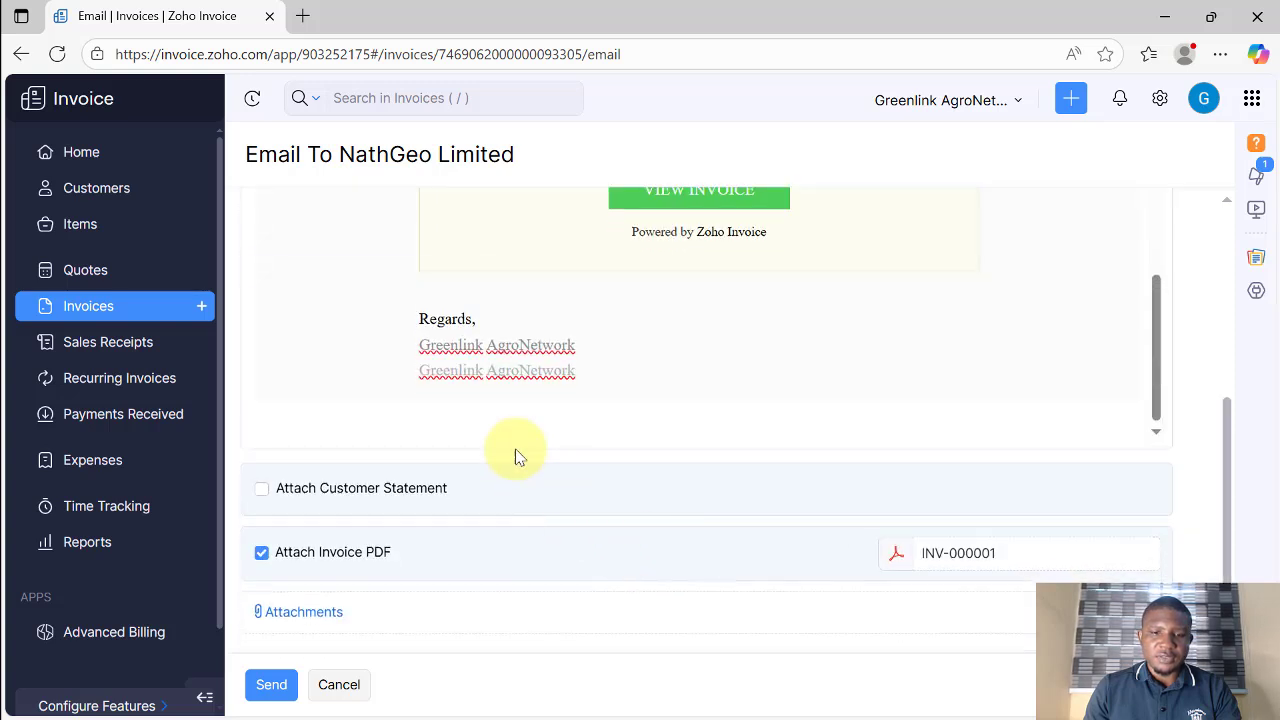
Step: Check the 'Regards,' sign-off and the AgroNetwork spelling suggestions, then review the attached INV-000001 PDF
{"action": "left_click", "coordinate": [474, 318]}
{"action": "left_click", "coordinate": [563, 343]}
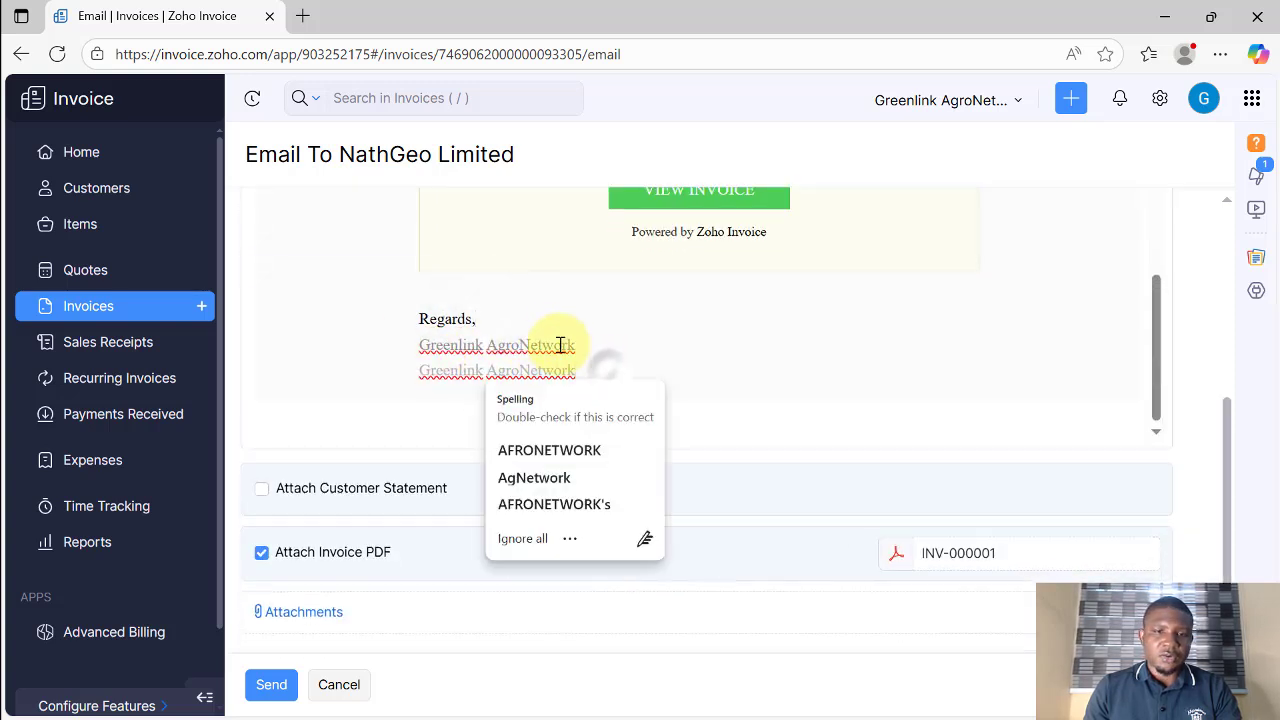
{"action": "left_click", "coordinate": [500, 310]}
{"action": "scroll", "coordinate": [478, 329], "scroll_direction": "up", "scroll_amount": 1}
{"action": "scroll", "coordinate": [478, 329], "scroll_direction": "up", "scroll_amount": 5}
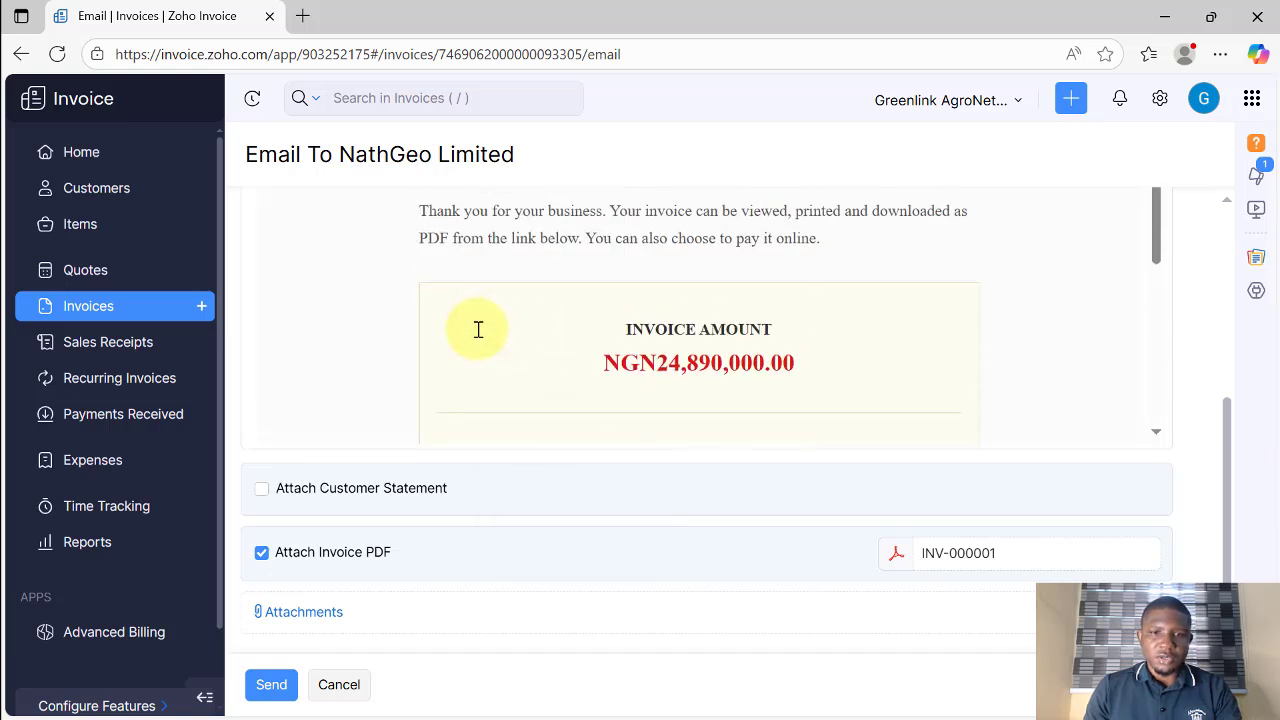
{"action": "scroll", "coordinate": [476, 329], "scroll_direction": "down", "scroll_amount": 4}
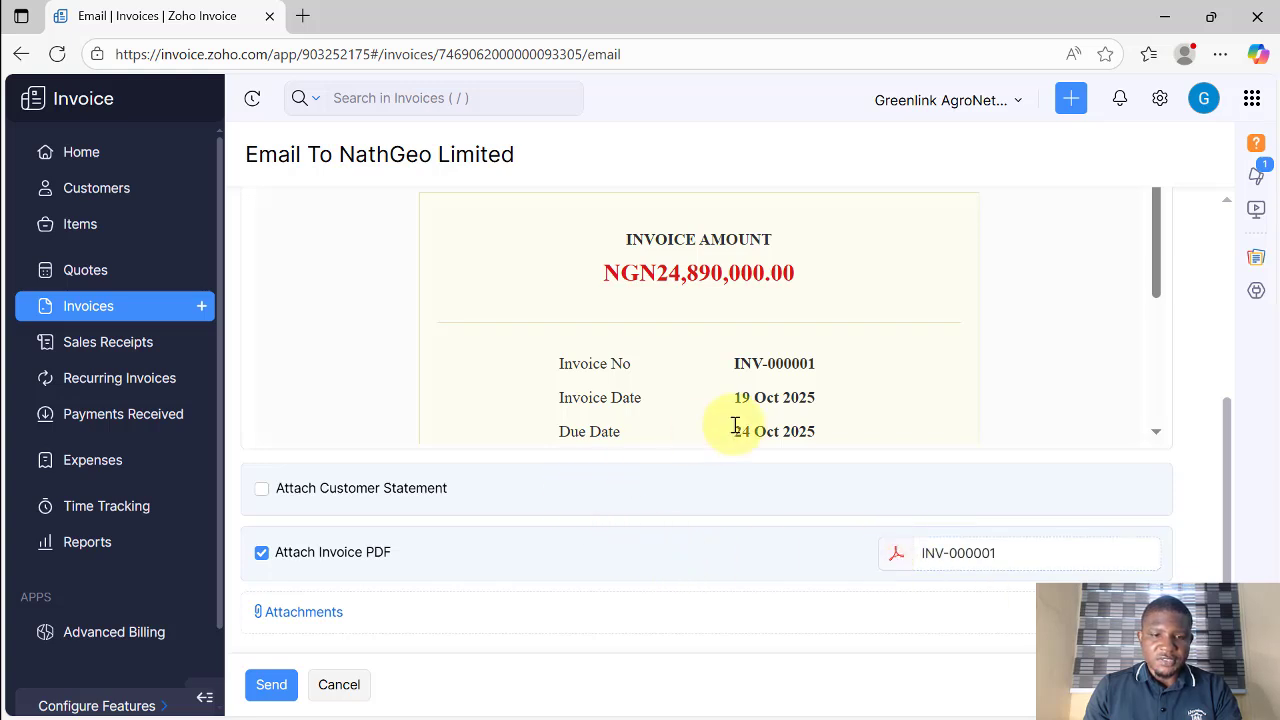
{"action": "scroll", "coordinate": [740, 420], "scroll_direction": "up", "scroll_amount": 1}
{"action": "scroll", "coordinate": [424, 423], "scroll_direction": "down", "scroll_amount": 5}
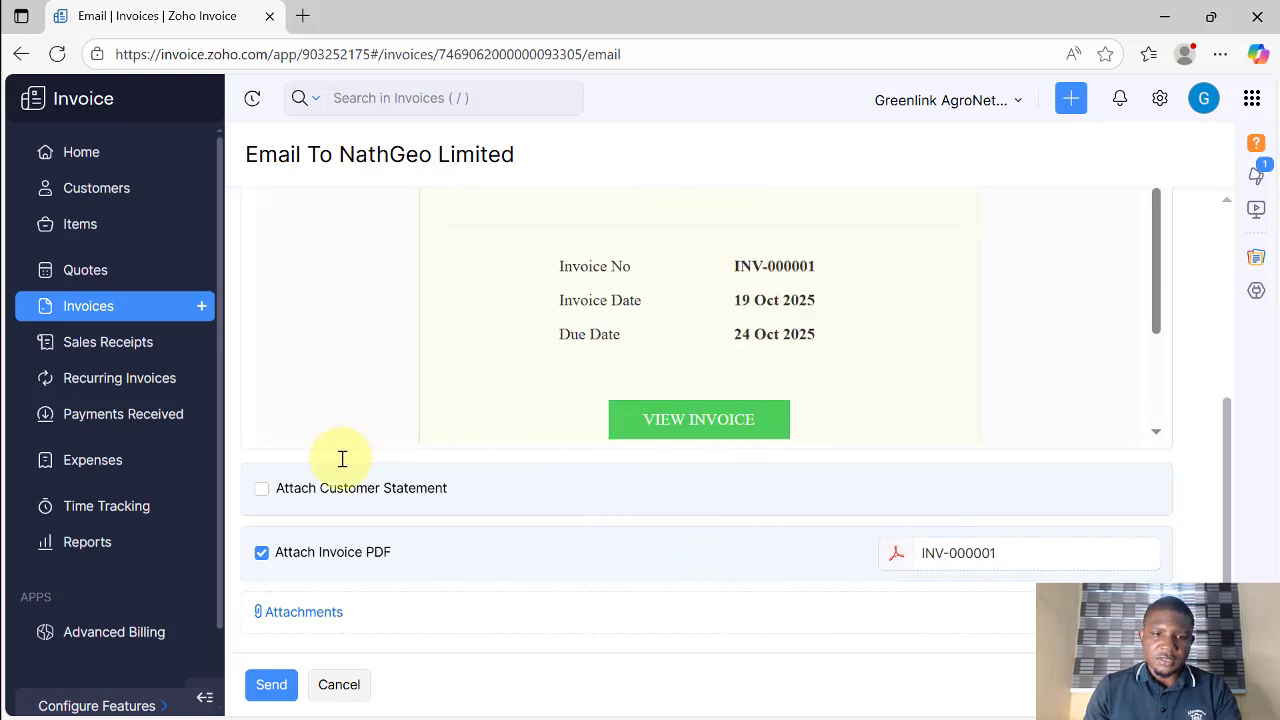
Step: Send the INV-000001 email to NathGeo Limited and review the sent invoice's payment details
{"action": "left_click", "coordinate": [272, 688]}
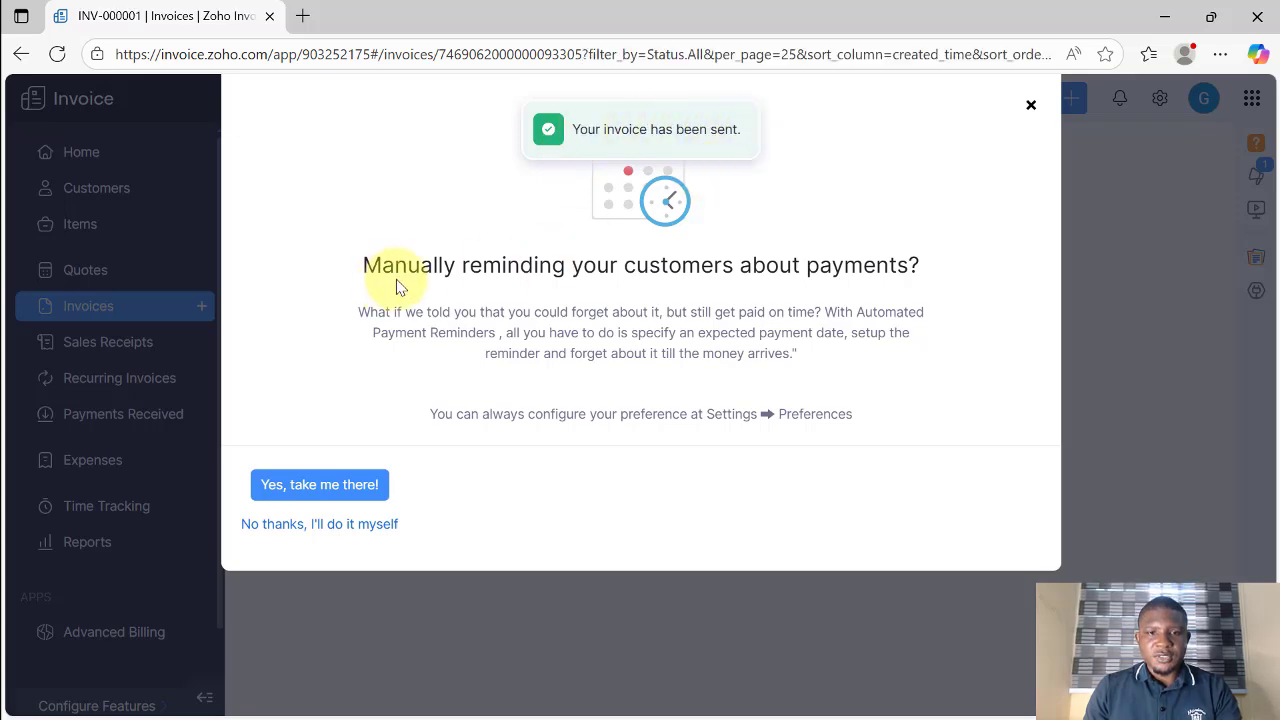
{"action": "scroll", "coordinate": [657, 257], "scroll_direction": "down", "scroll_amount": 3}
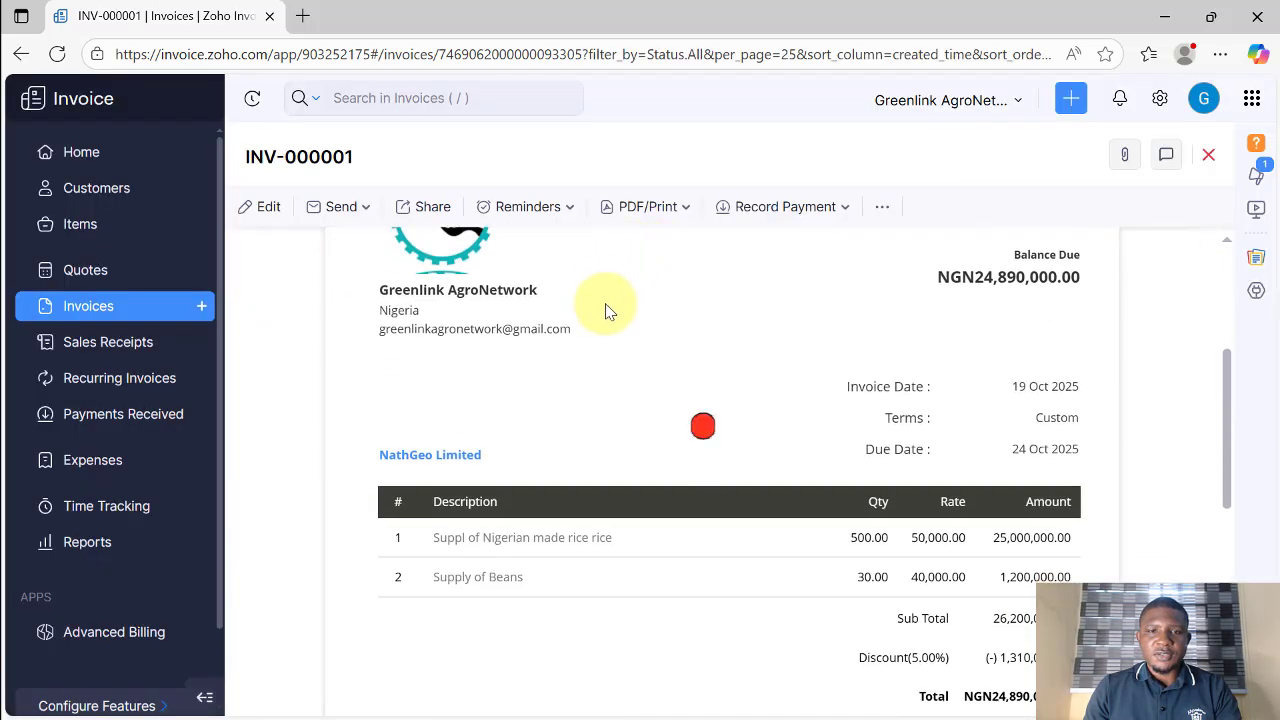
{"action": "scroll", "coordinate": [850, 395], "scroll_direction": "down", "scroll_amount": 4}
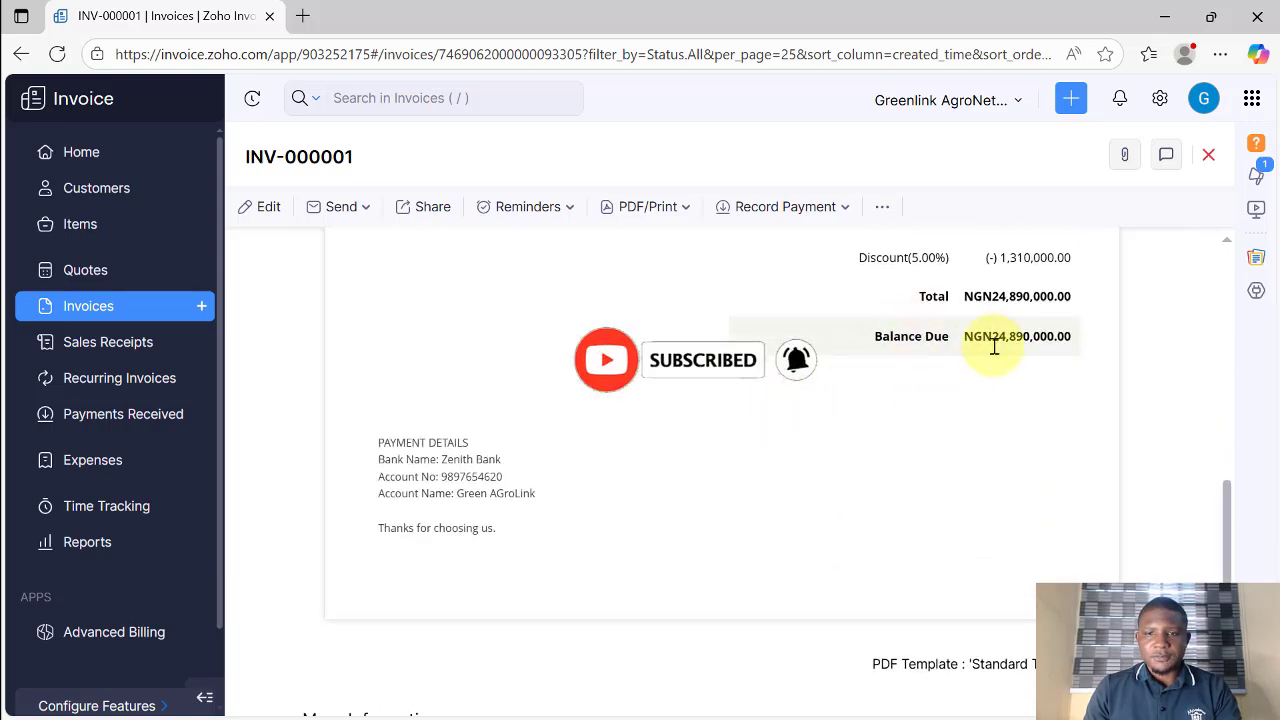
{"action": "scroll", "coordinate": [614, 423], "scroll_direction": "down", "scroll_amount": 2}
{"action": "left_click_drag", "start_coordinate": [382, 285], "coordinate": [537, 387]}
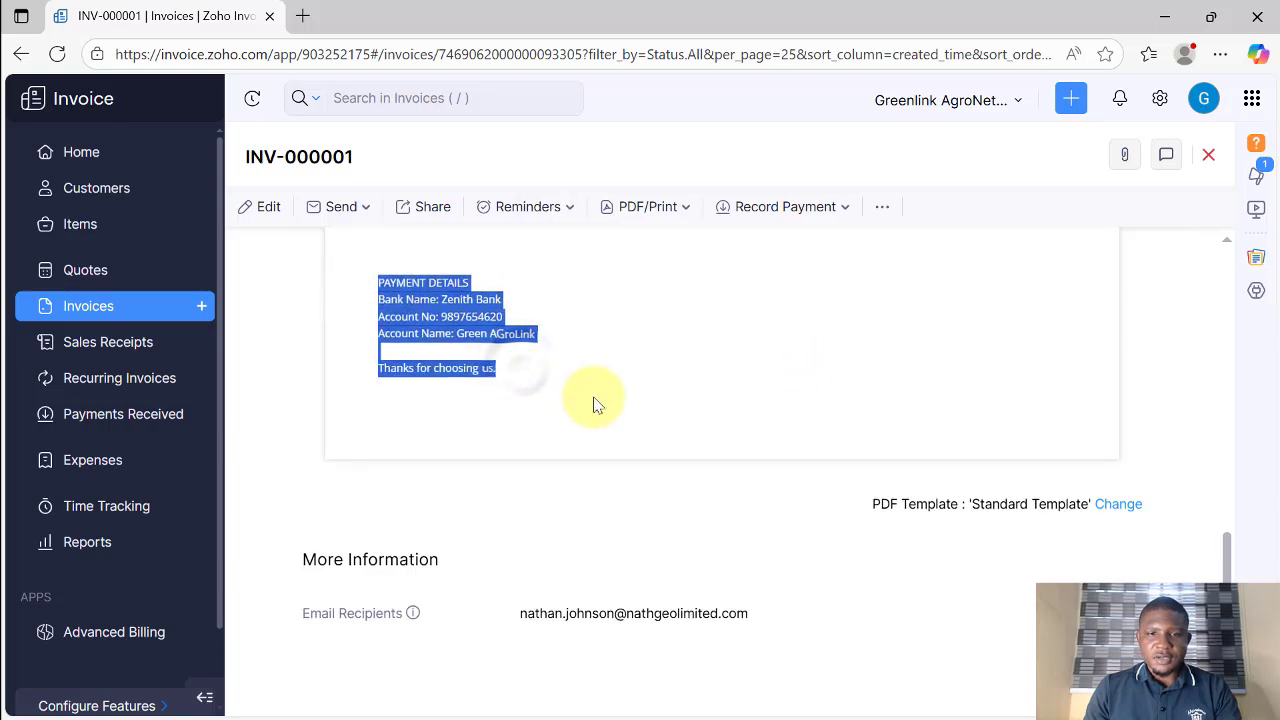
{"action": "scroll", "coordinate": [655, 390], "scroll_direction": "up", "scroll_amount": 6}
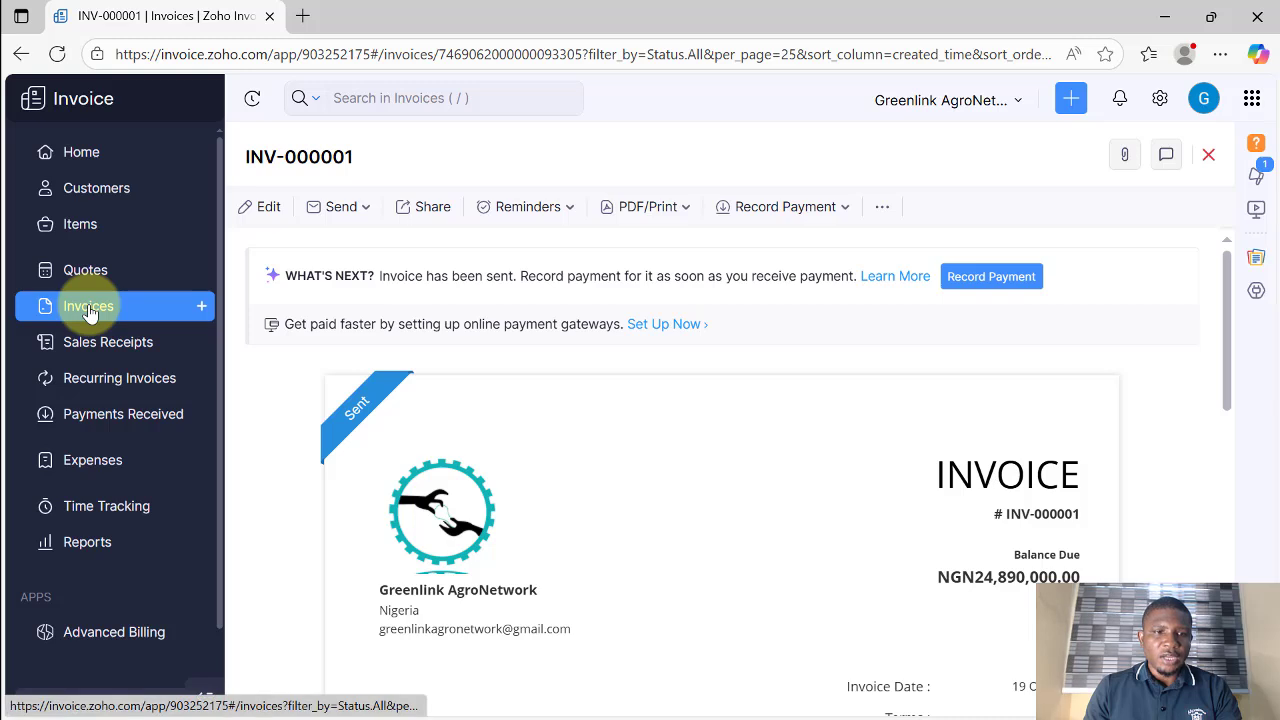
Step: View the Customers list showing NathGeo Limited, then switch to the empty Items list
{"action": "left_click", "coordinate": [93, 193]}
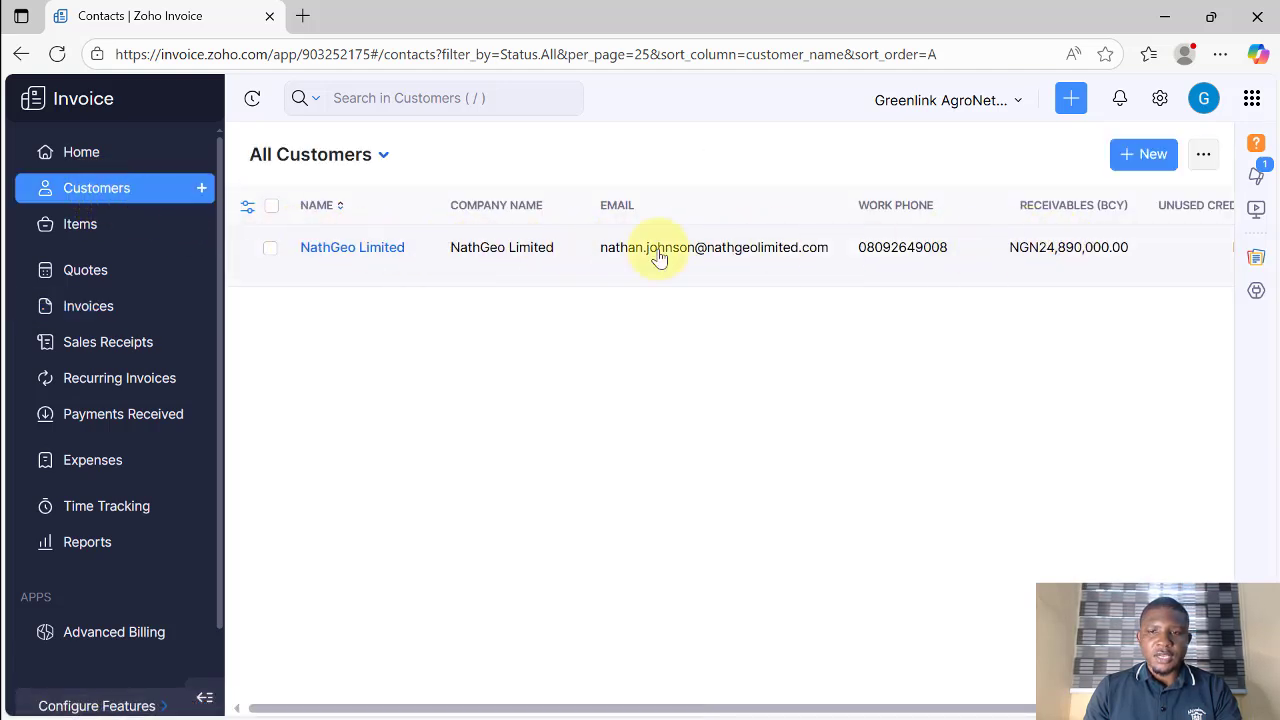
{"action": "left_click", "coordinate": [78, 226]}
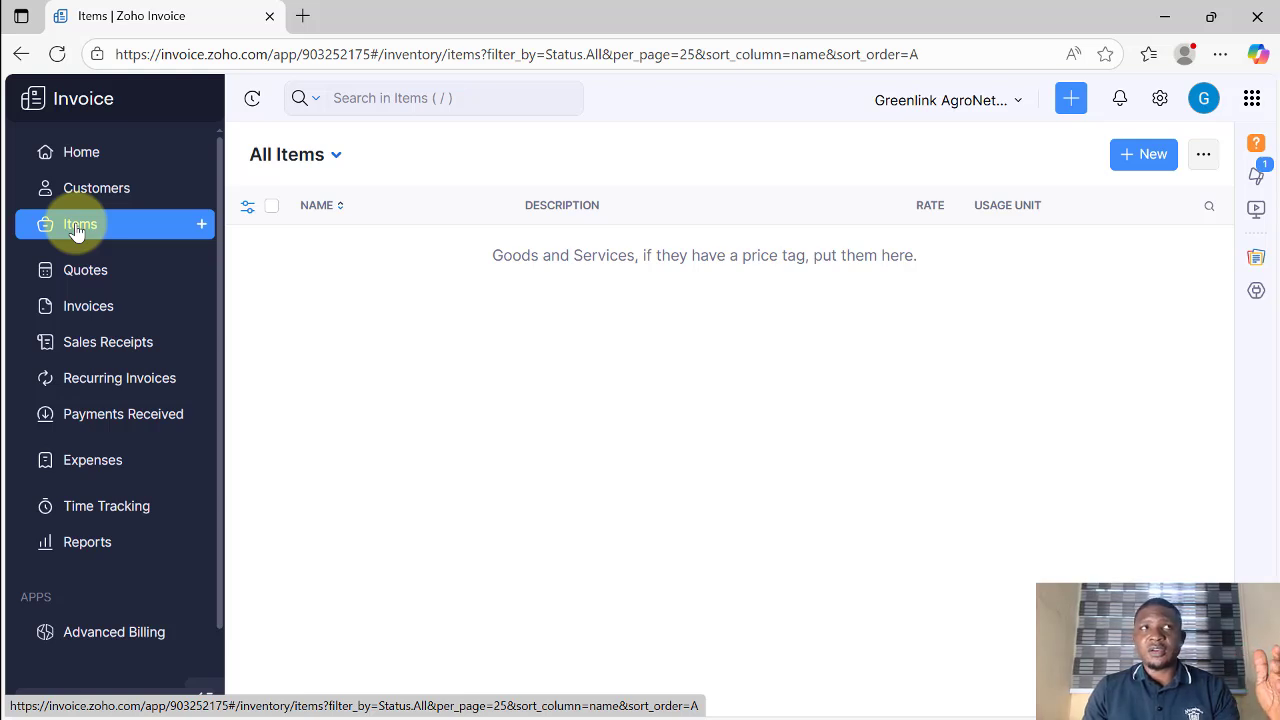
Step: Start a new goods item named Nigerian made Rice, unit kg, selling price 40000
{"action": "left_click", "coordinate": [1137, 161]}
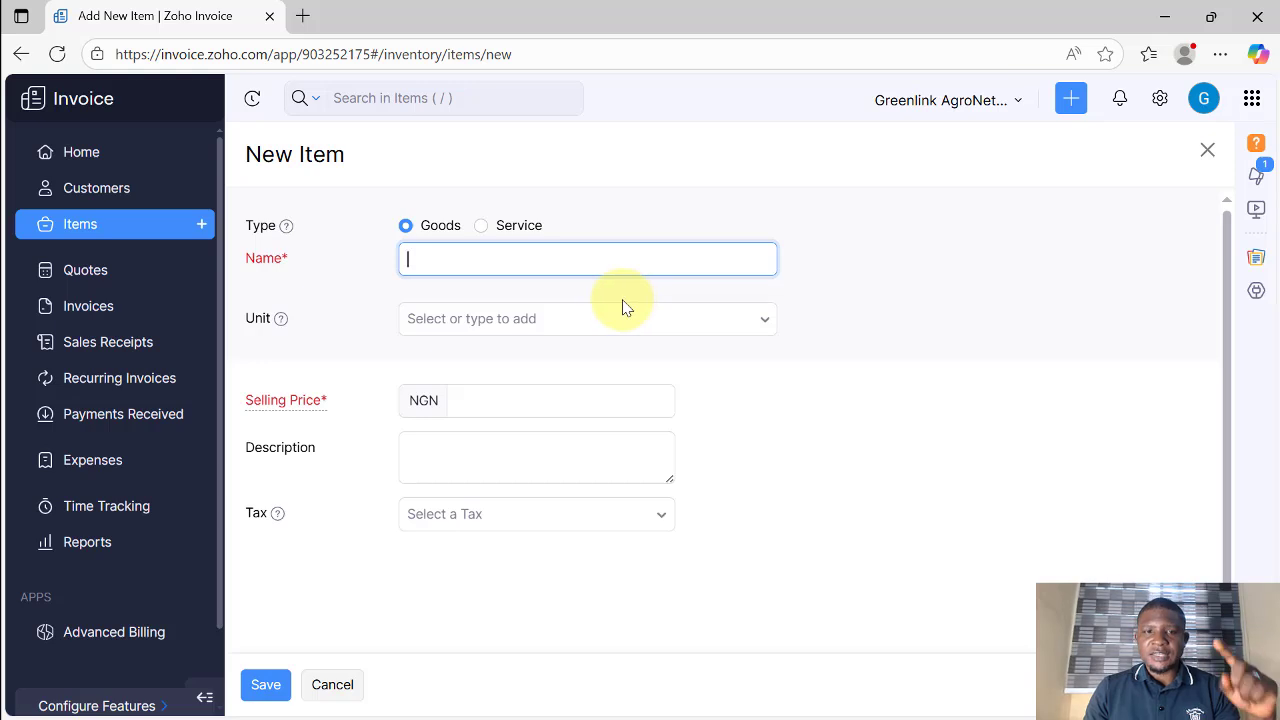
{"action": "scroll", "coordinate": [494, 378], "scroll_direction": "down", "scroll_amount": 1}
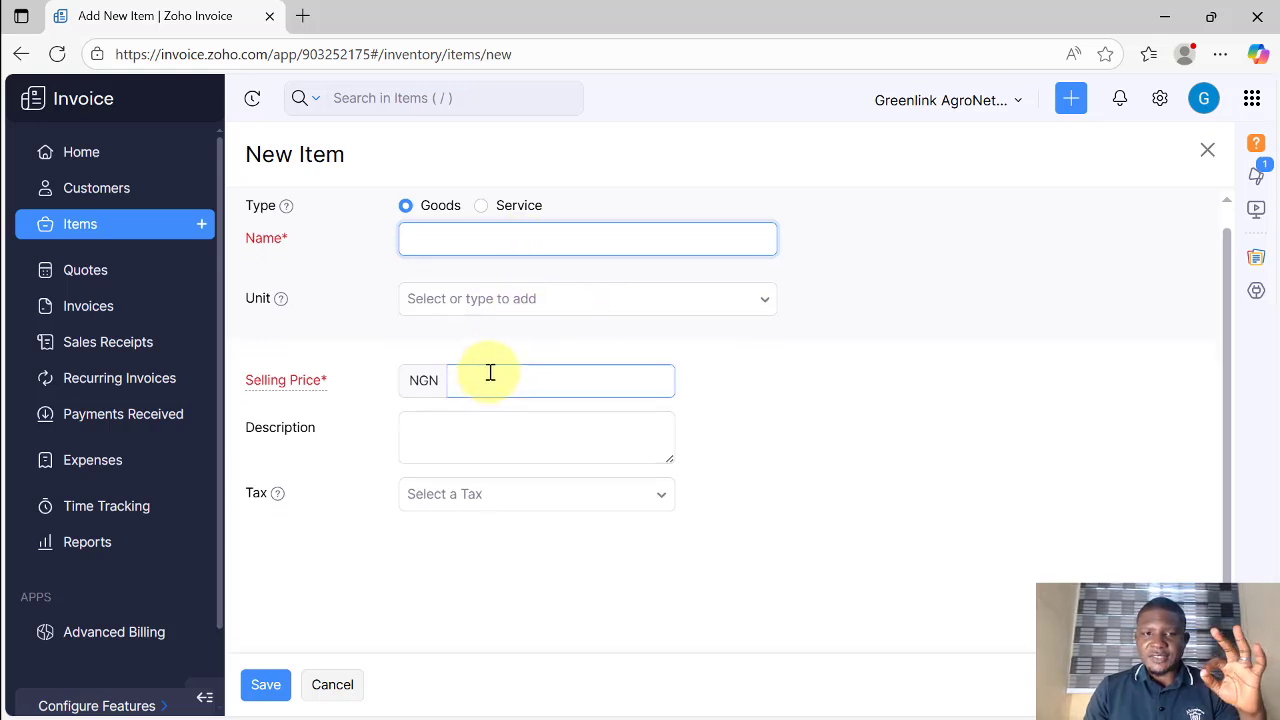
{"action": "left_click", "coordinate": [482, 206]}
{"action": "left_click", "coordinate": [407, 205]}
{"action": "left_click", "coordinate": [466, 243]}
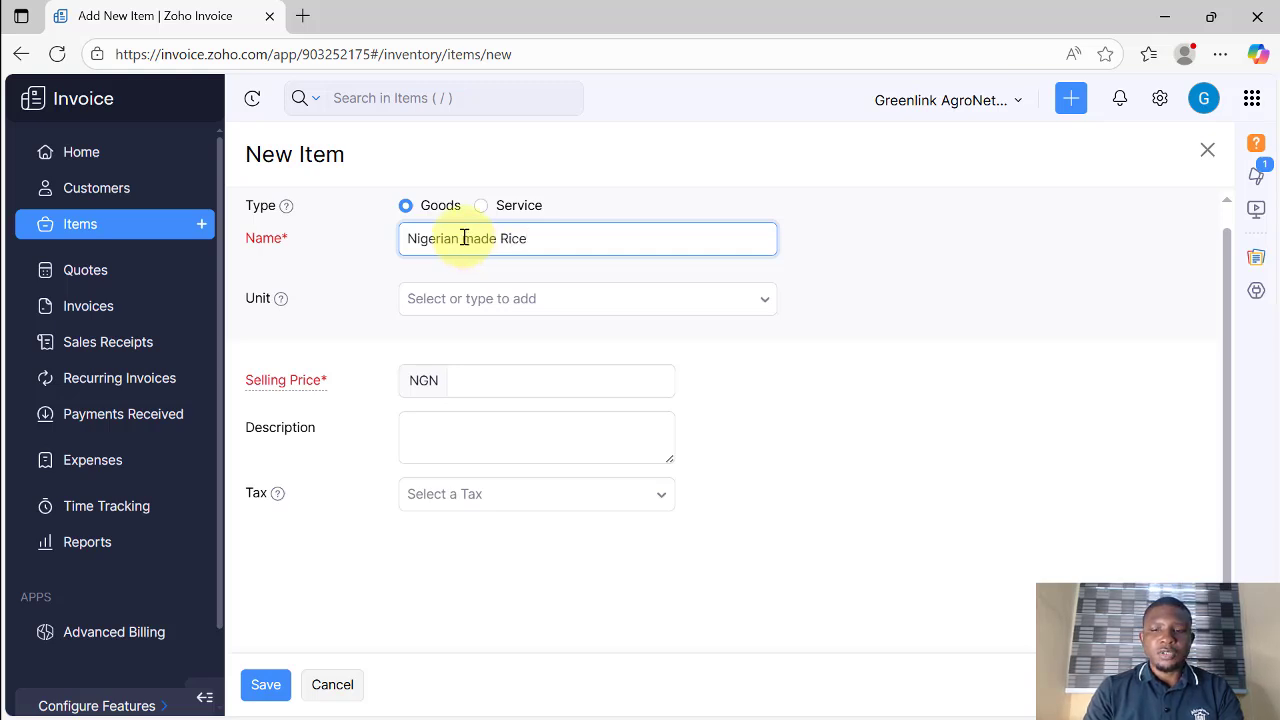
{"action": "left_click", "coordinate": [383, 258]}
{"action": "left_click", "coordinate": [477, 298]}
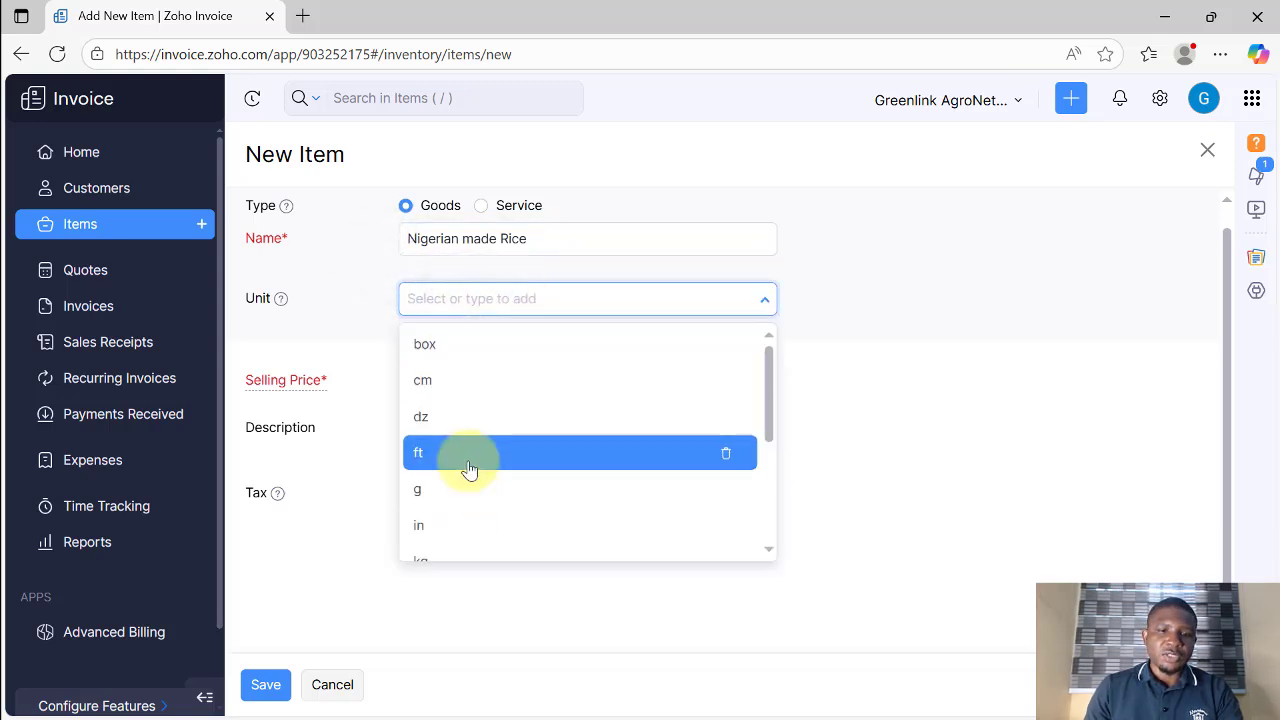
{"action": "scroll", "coordinate": [465, 465], "scroll_direction": "down", "scroll_amount": 1}
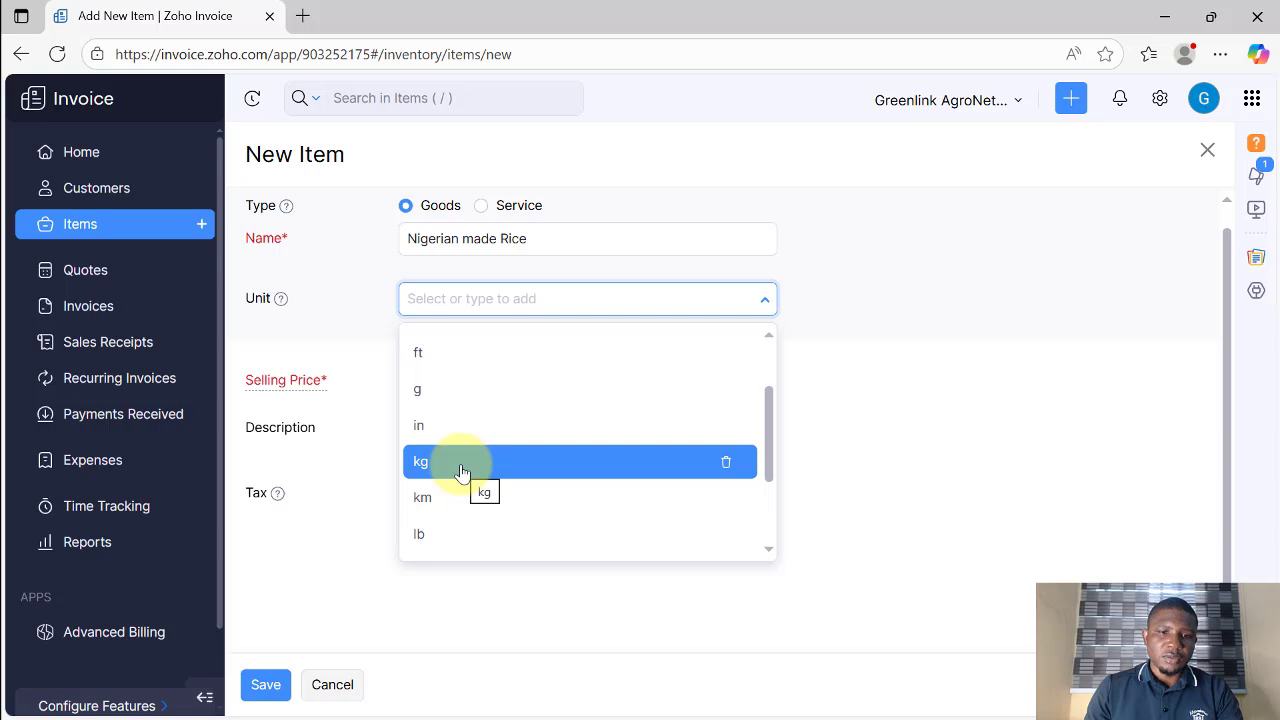
{"action": "left_click", "coordinate": [462, 472]}
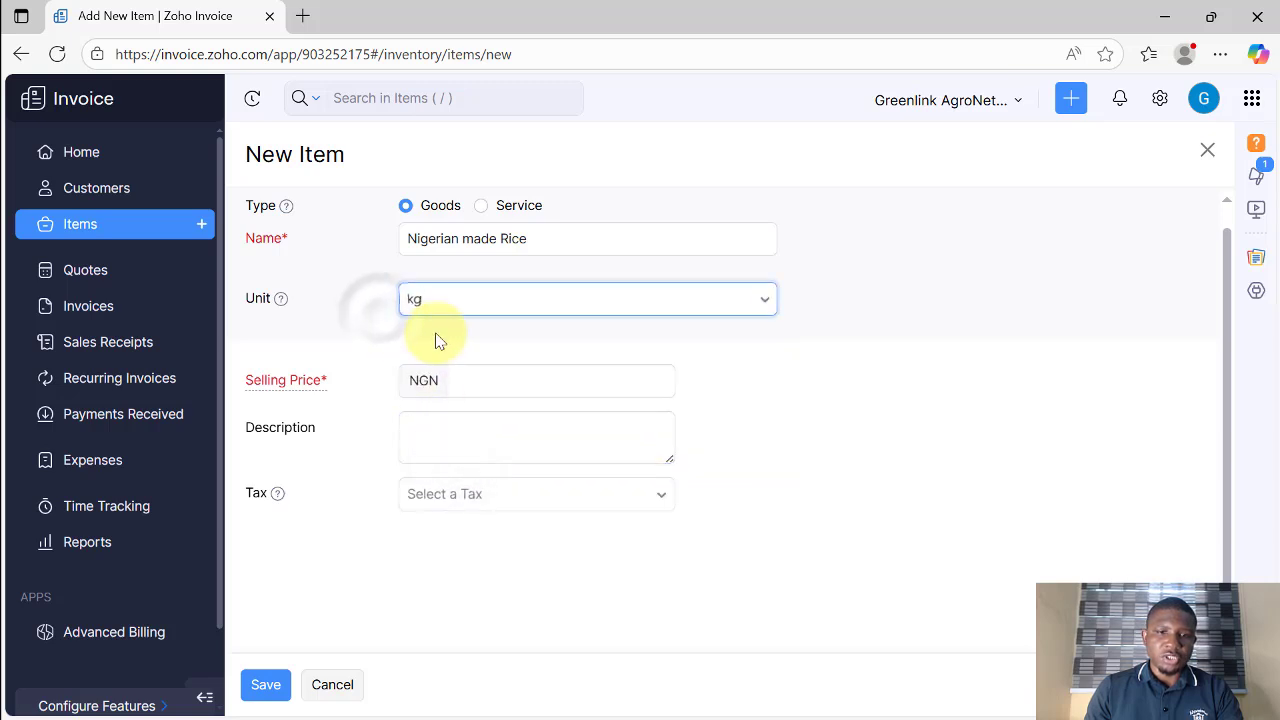
{"action": "left_click", "coordinate": [497, 385]}
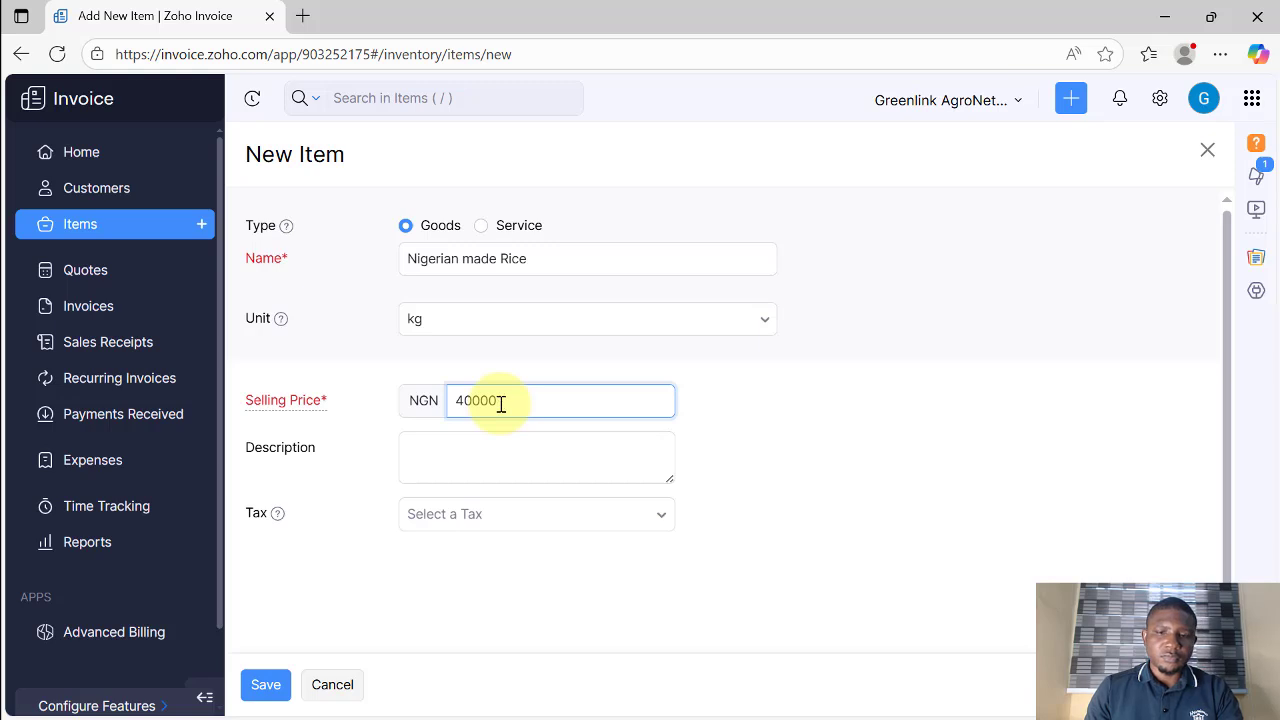
{"action": "left_click", "coordinate": [493, 342]}
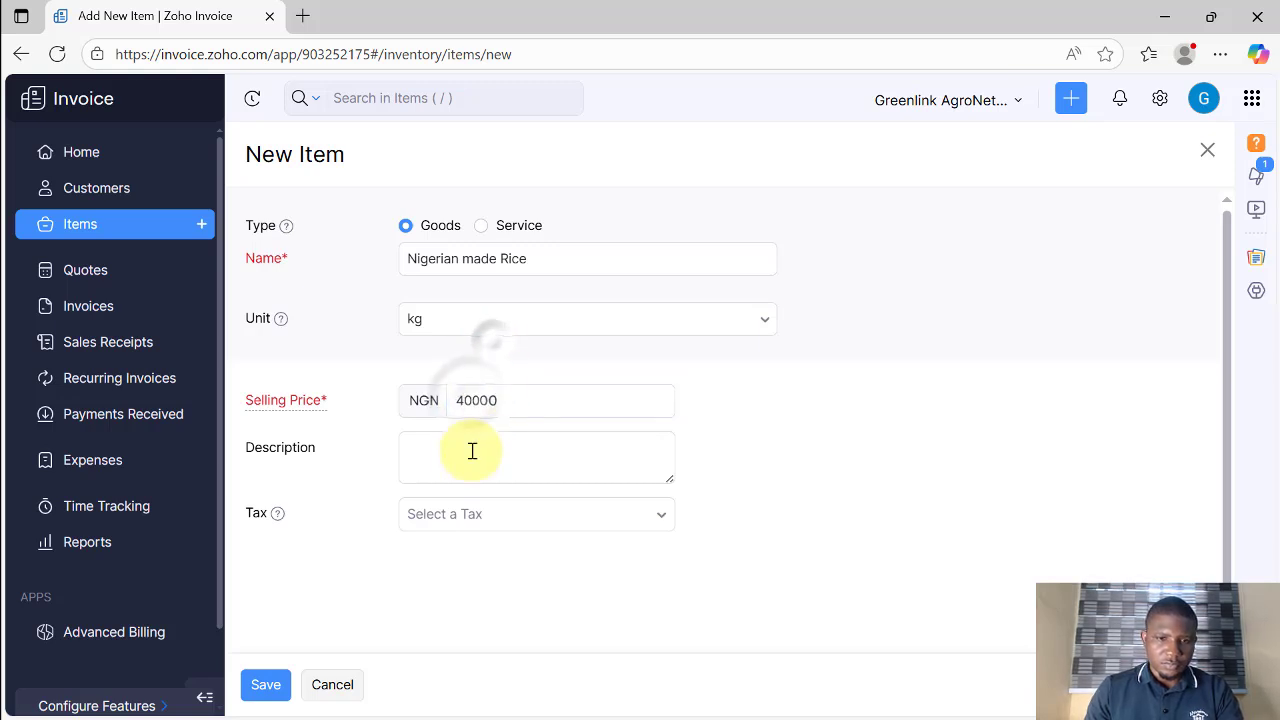
Step: Copy the item name into the Description and save the item
{"action": "left_click", "coordinate": [430, 440]}
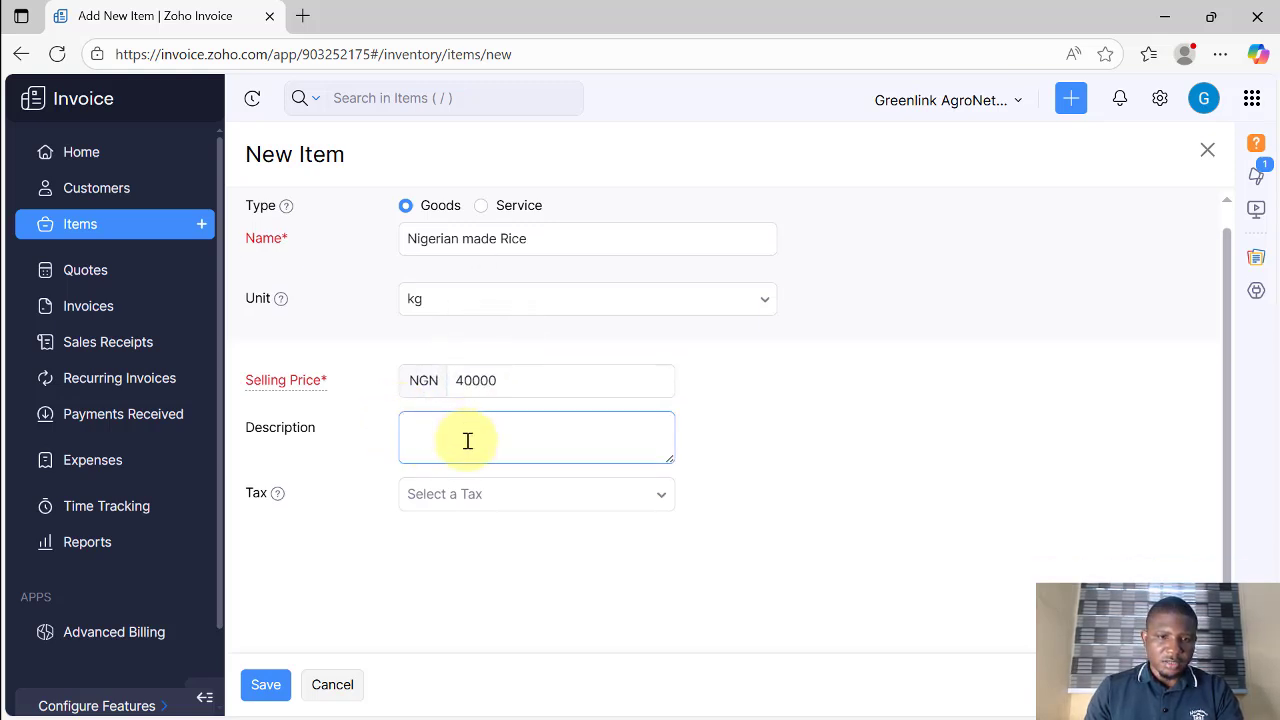
{"action": "left_click", "coordinate": [467, 442]}
{"action": "left_click", "coordinate": [371, 411]}
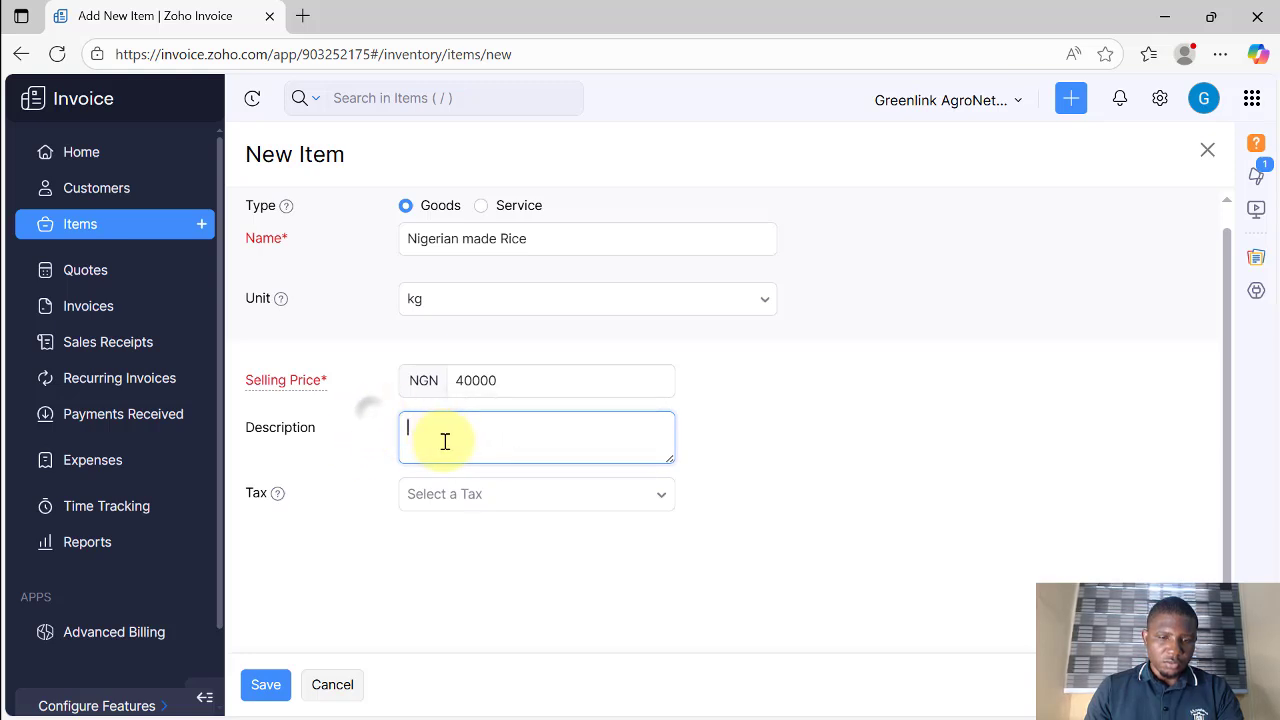
{"action": "left_click", "coordinate": [705, 417]}
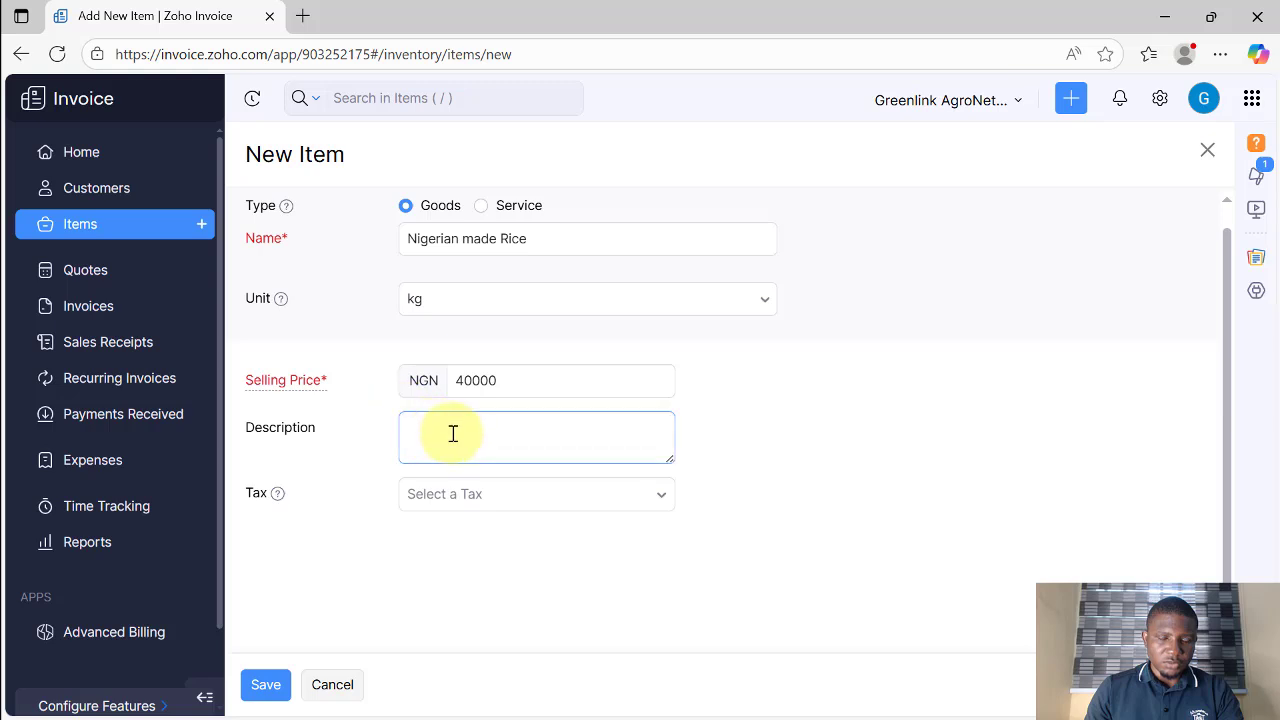
{"action": "left_click", "coordinate": [548, 241]}
{"action": "key", "text": "ctrl+a"}
{"action": "key", "text": "ctrl+c"}
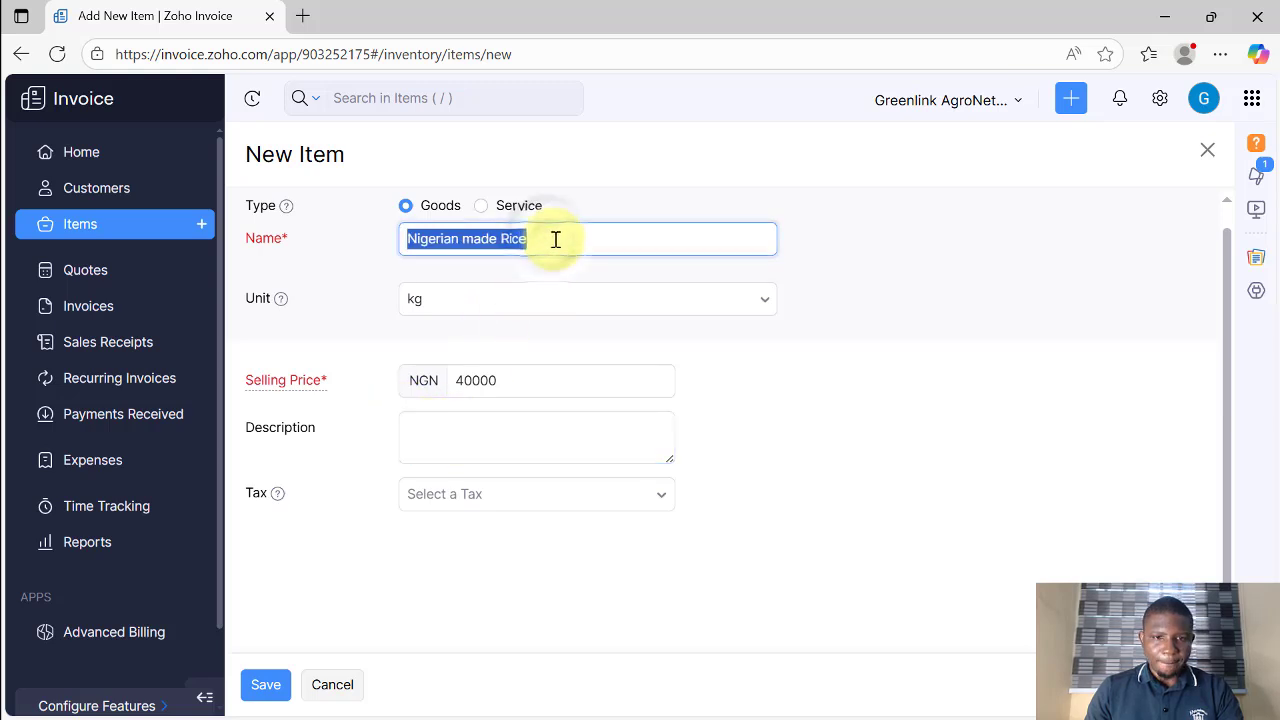
{"action": "left_click", "coordinate": [449, 443]}
{"action": "key", "text": "ctrl+v"}
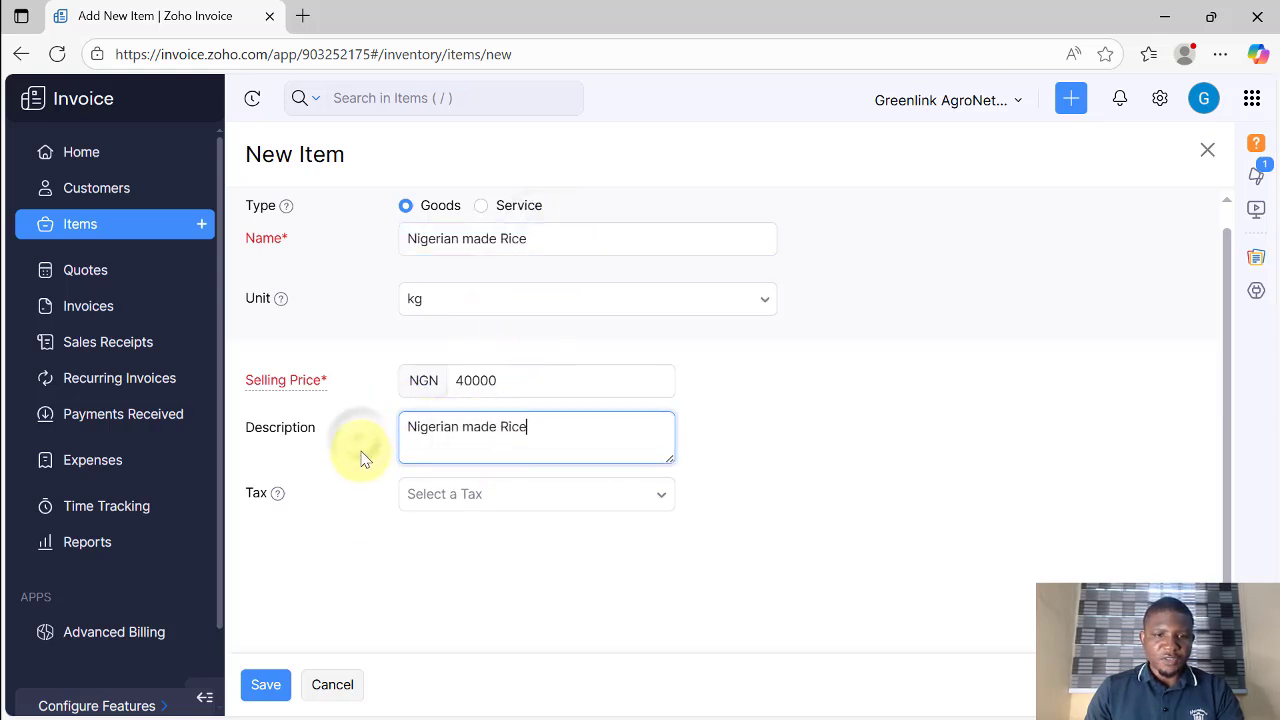
{"action": "left_click", "coordinate": [265, 688]}
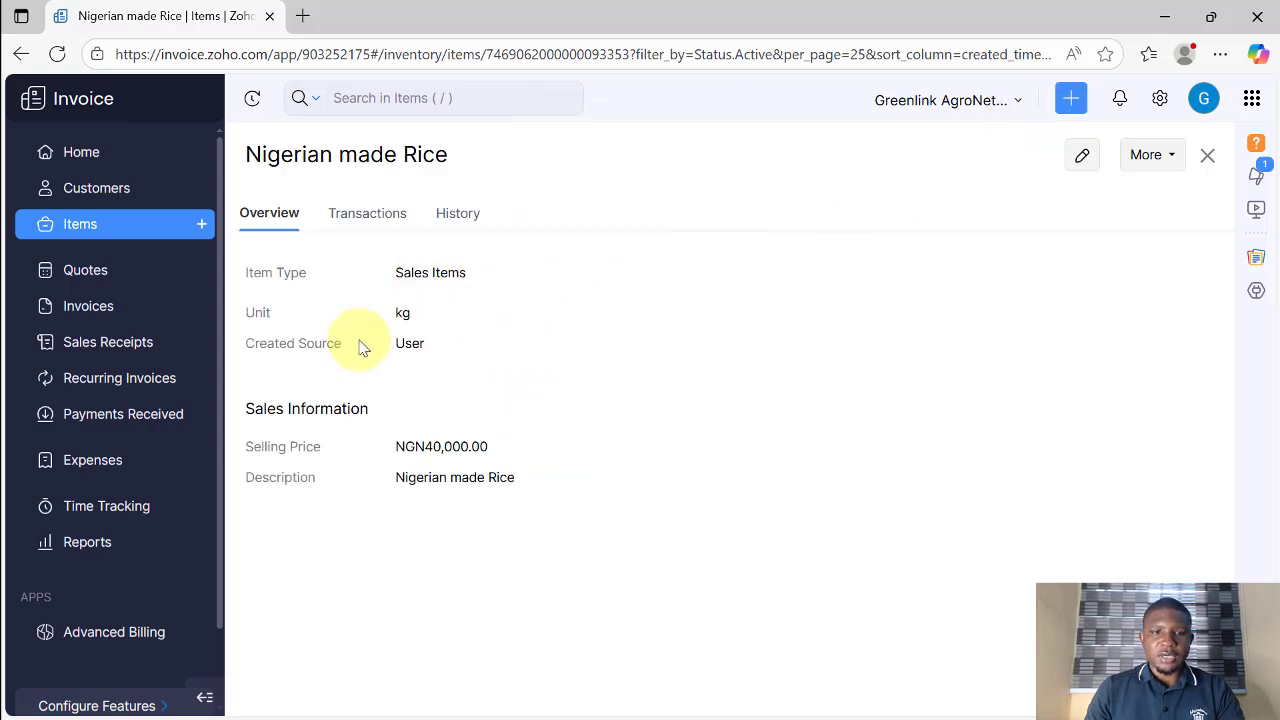
Step: Start a new invoice and choose NathGeo Limited as the customer
{"action": "left_click", "coordinate": [88, 306]}
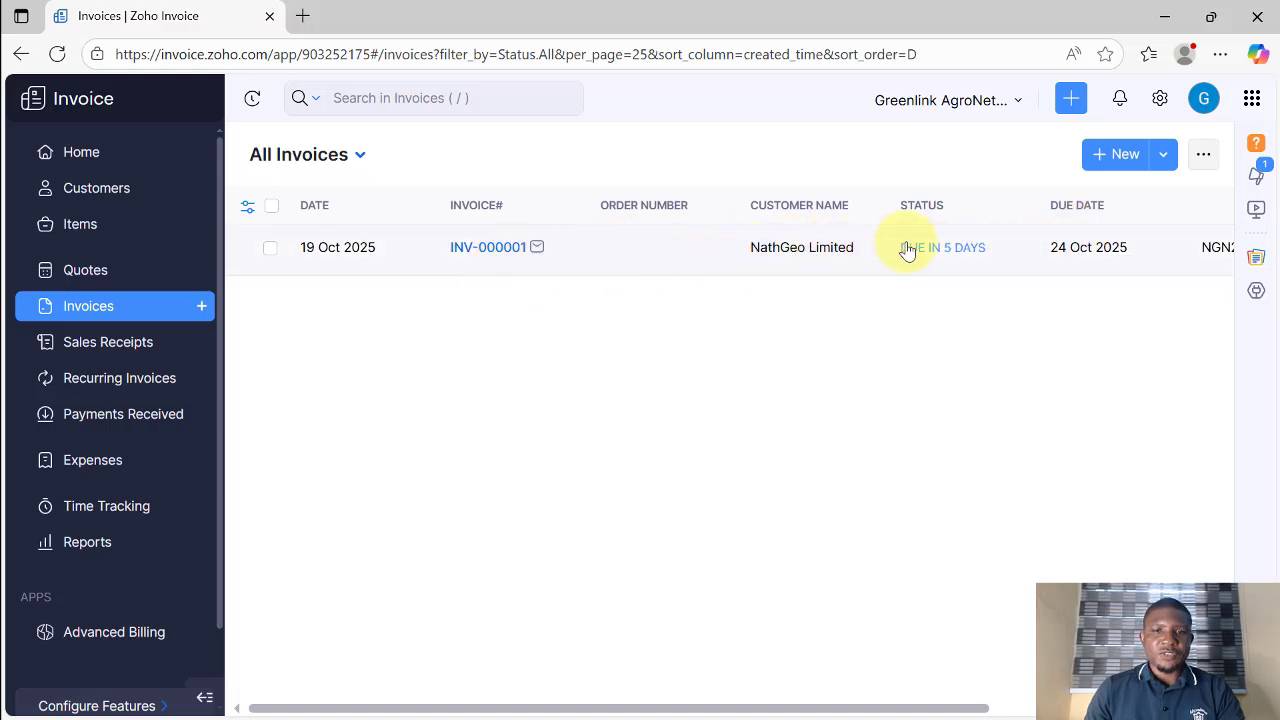
{"action": "left_click", "coordinate": [1115, 153]}
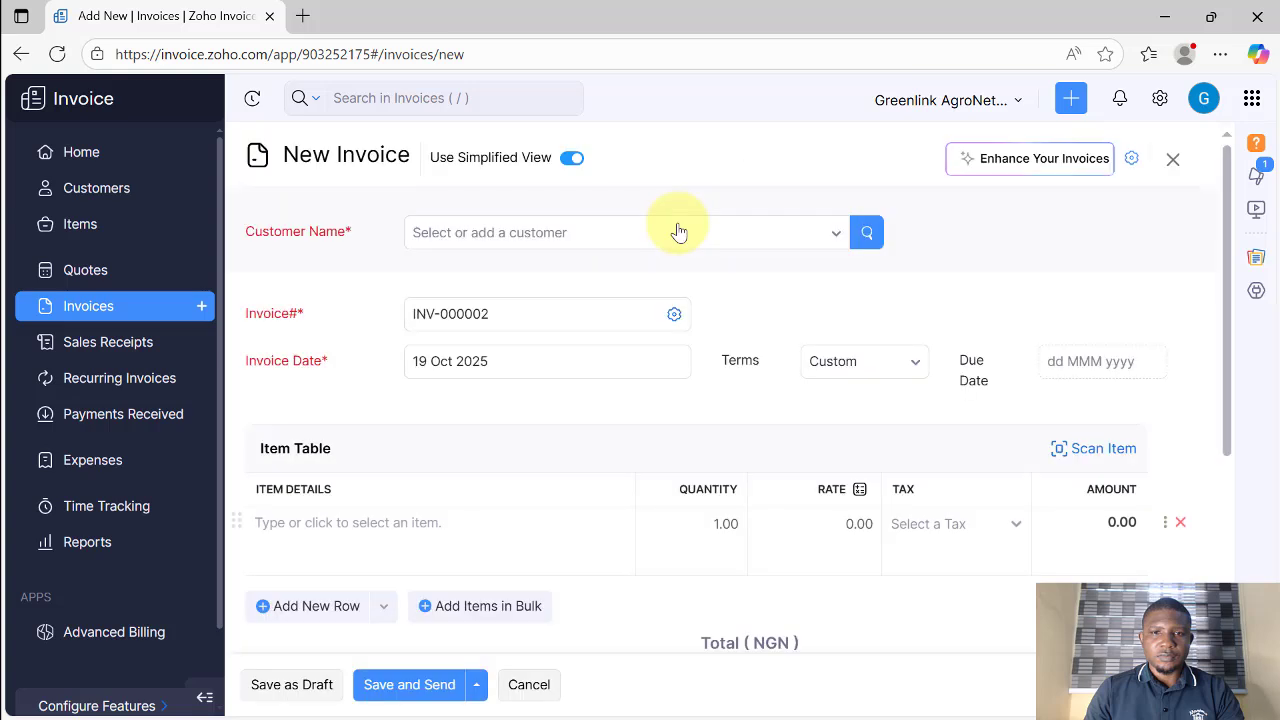
{"action": "left_click", "coordinate": [551, 234]}
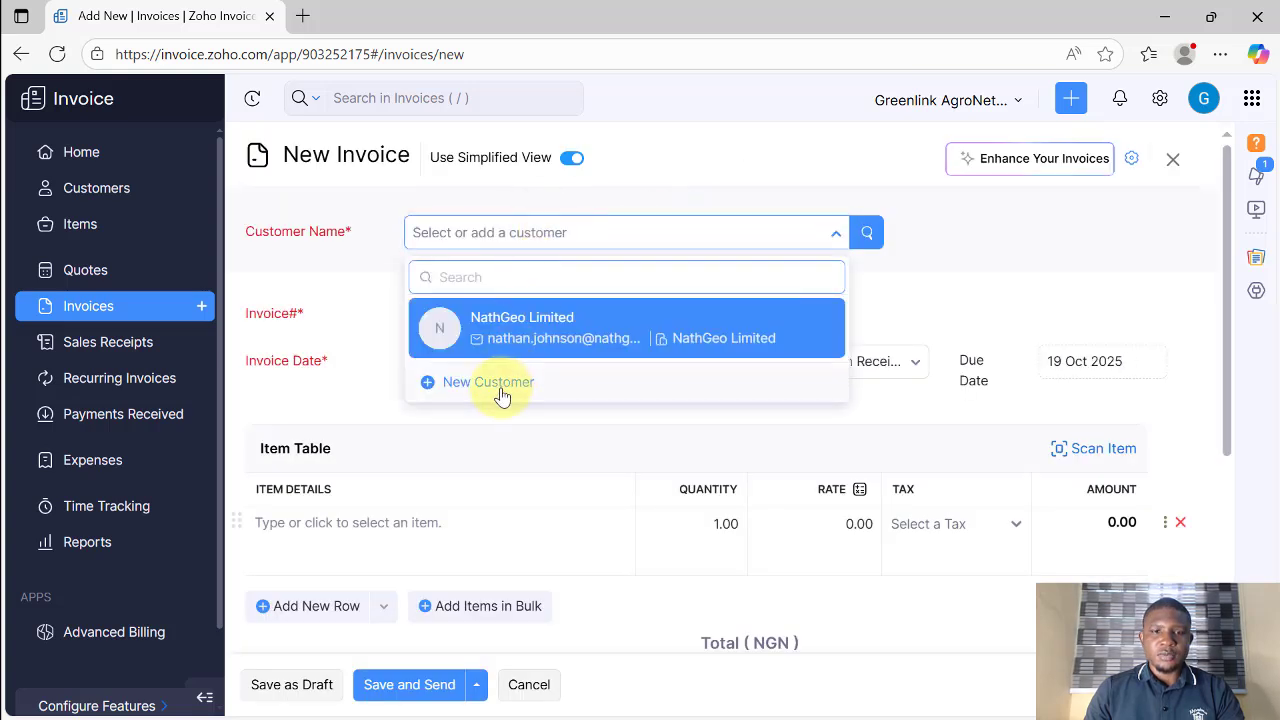
{"action": "left_click", "coordinate": [388, 270]}
{"action": "left_click", "coordinate": [457, 231]}
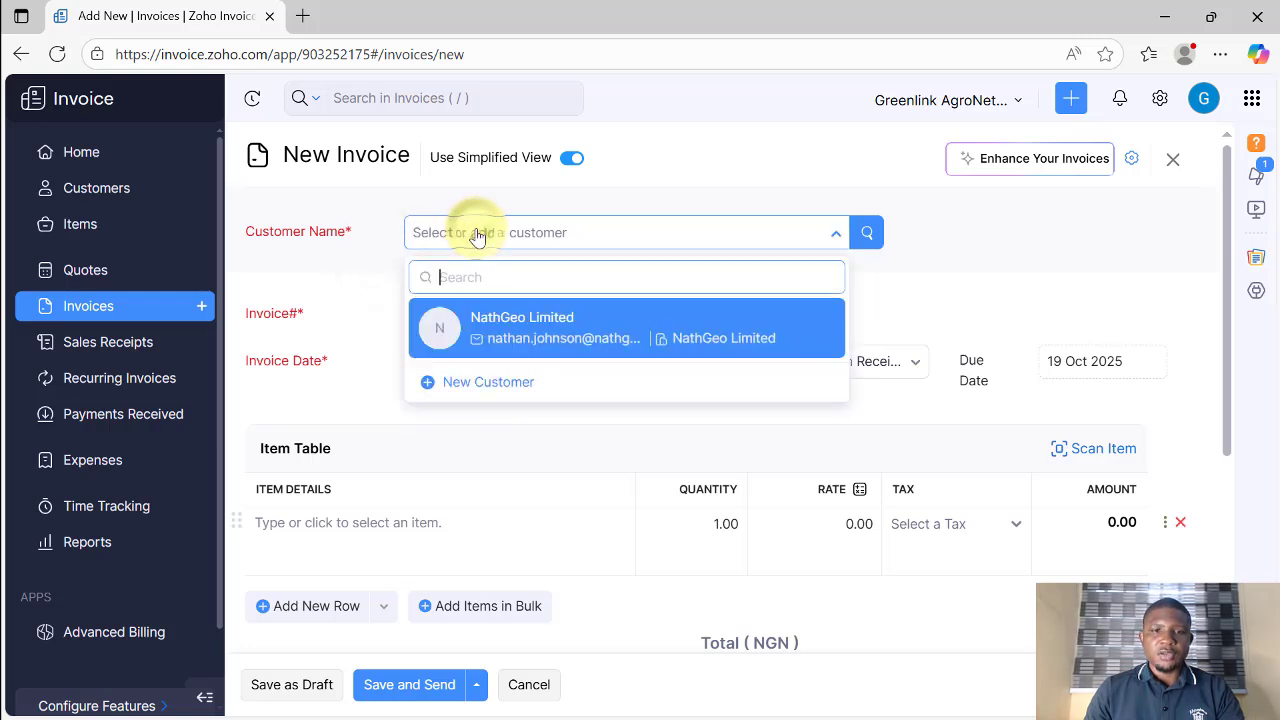
{"action": "left_click", "coordinate": [521, 327]}
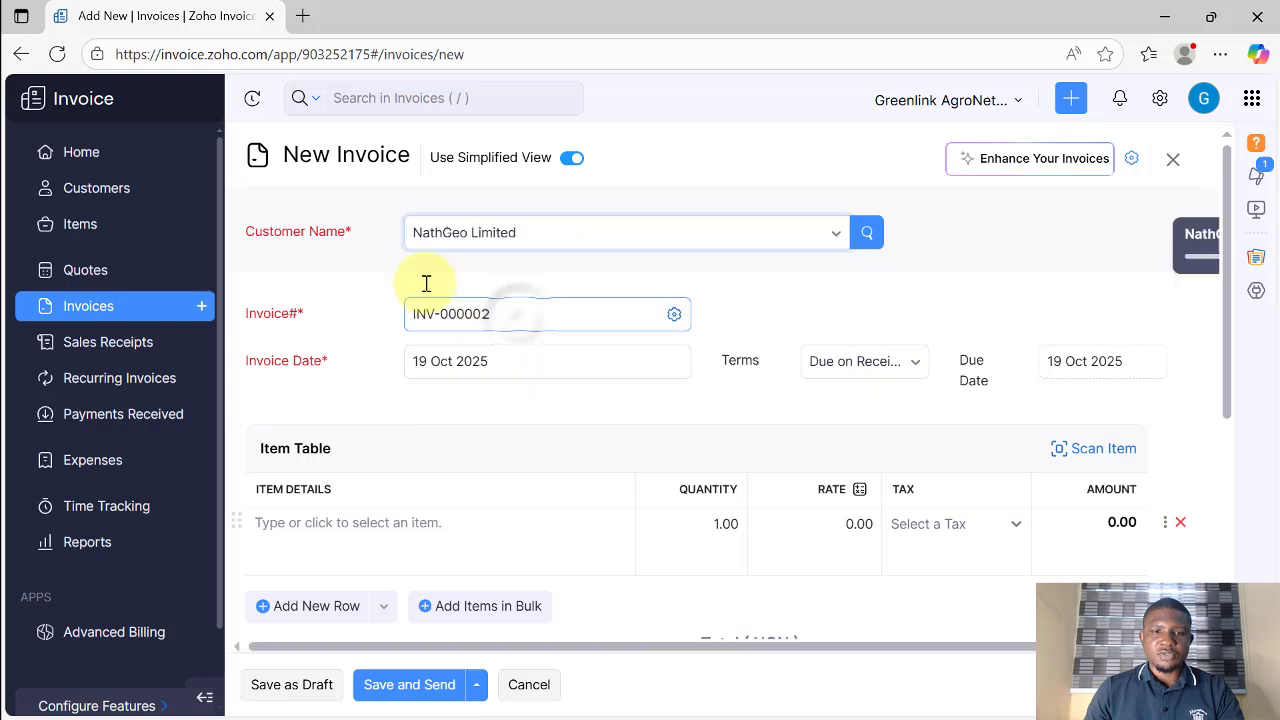
{"action": "scroll", "coordinate": [380, 277], "scroll_direction": "down", "scroll_amount": 2}
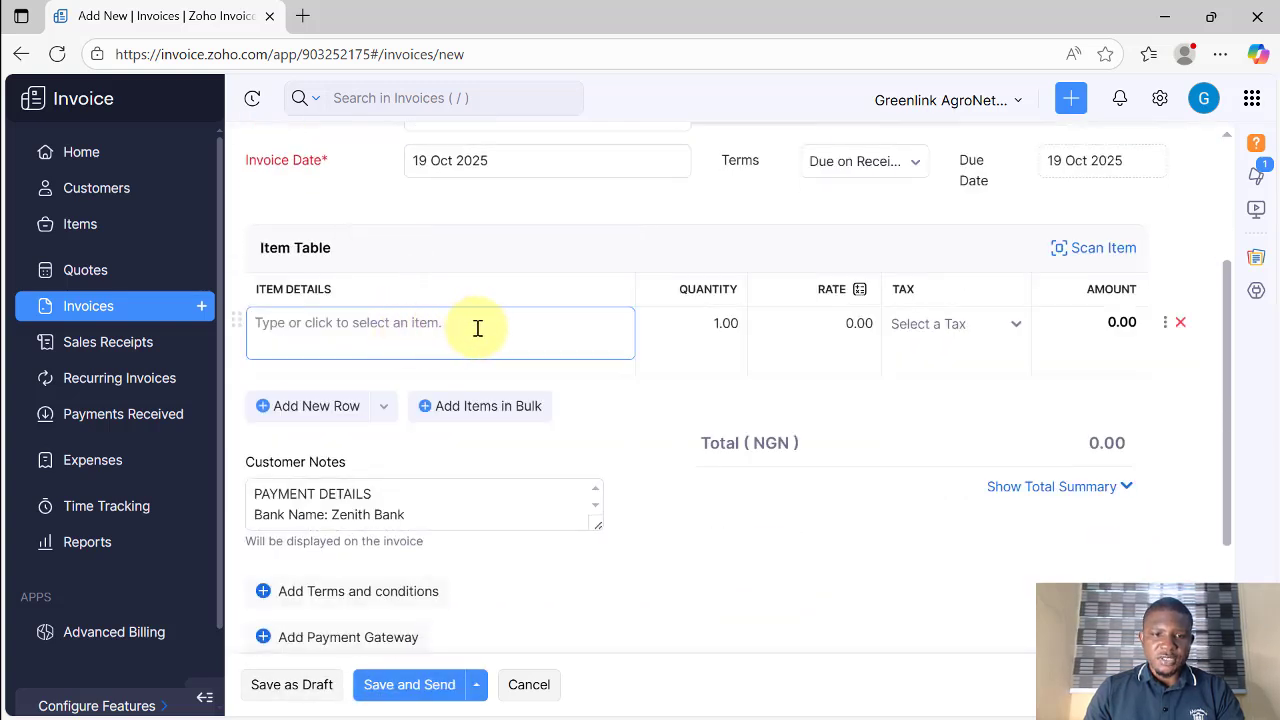
Step: Add Nigerian made Rice with quantity 5, bringing the total to 200,000.00
{"action": "left_click", "coordinate": [537, 331]}
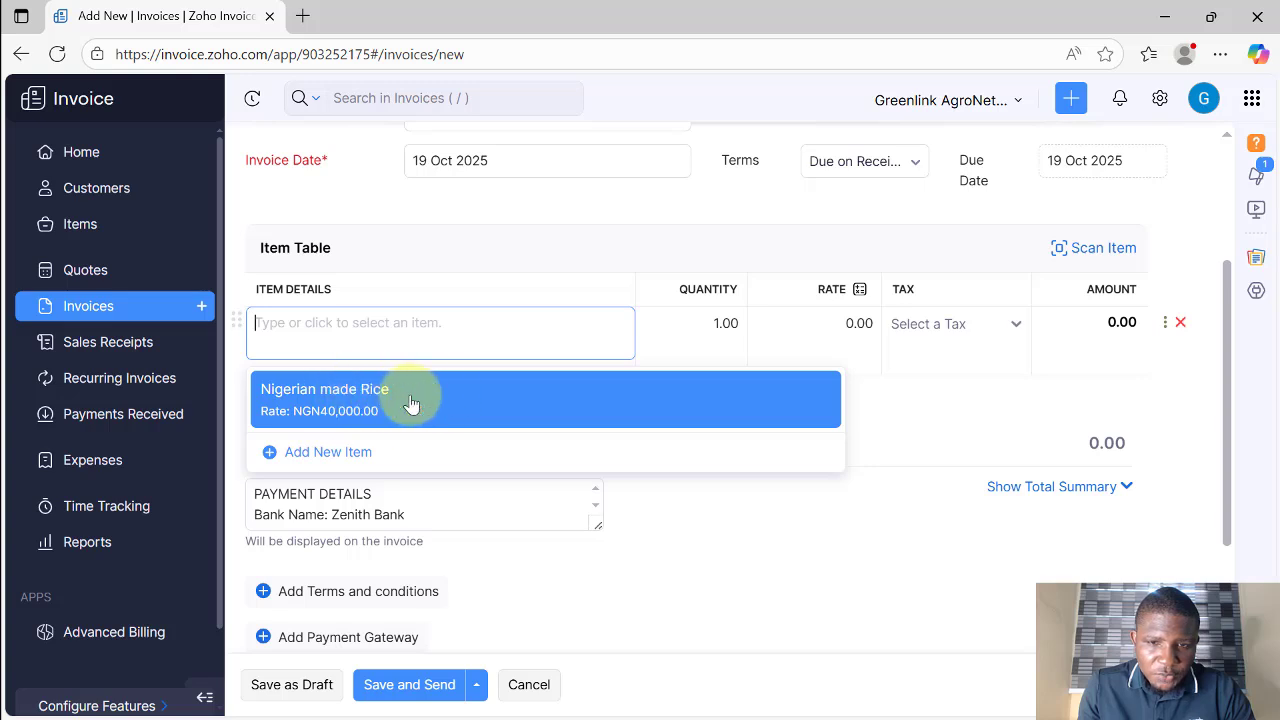
{"action": "left_click", "coordinate": [348, 402]}
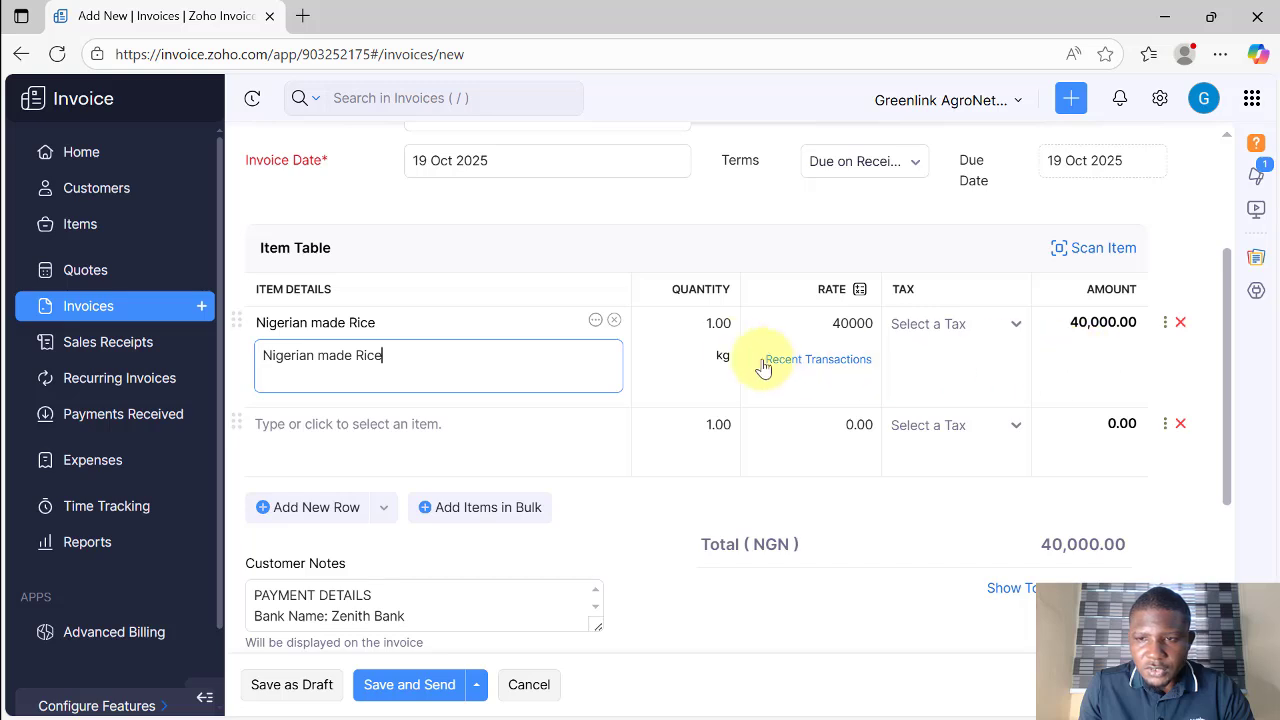
{"action": "left_click", "coordinate": [713, 323]}
{"action": "double_click", "coordinate": [704, 323]}
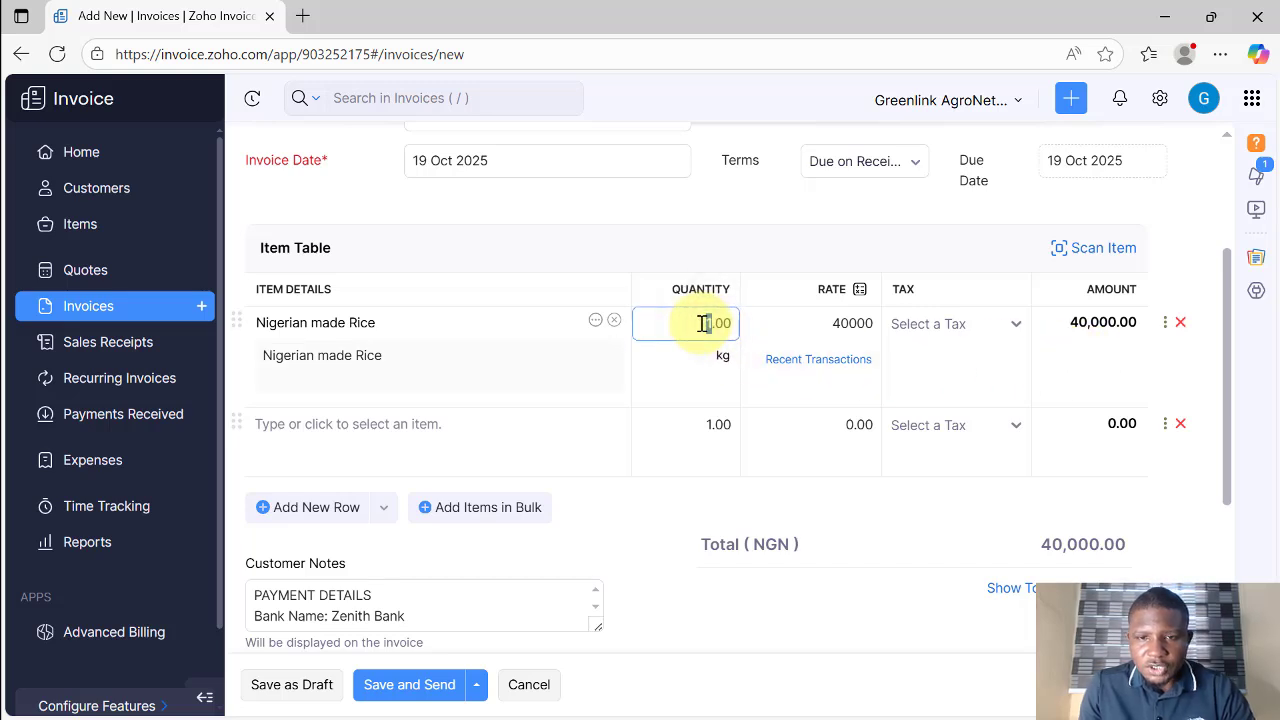
{"action": "type", "text": "5"}
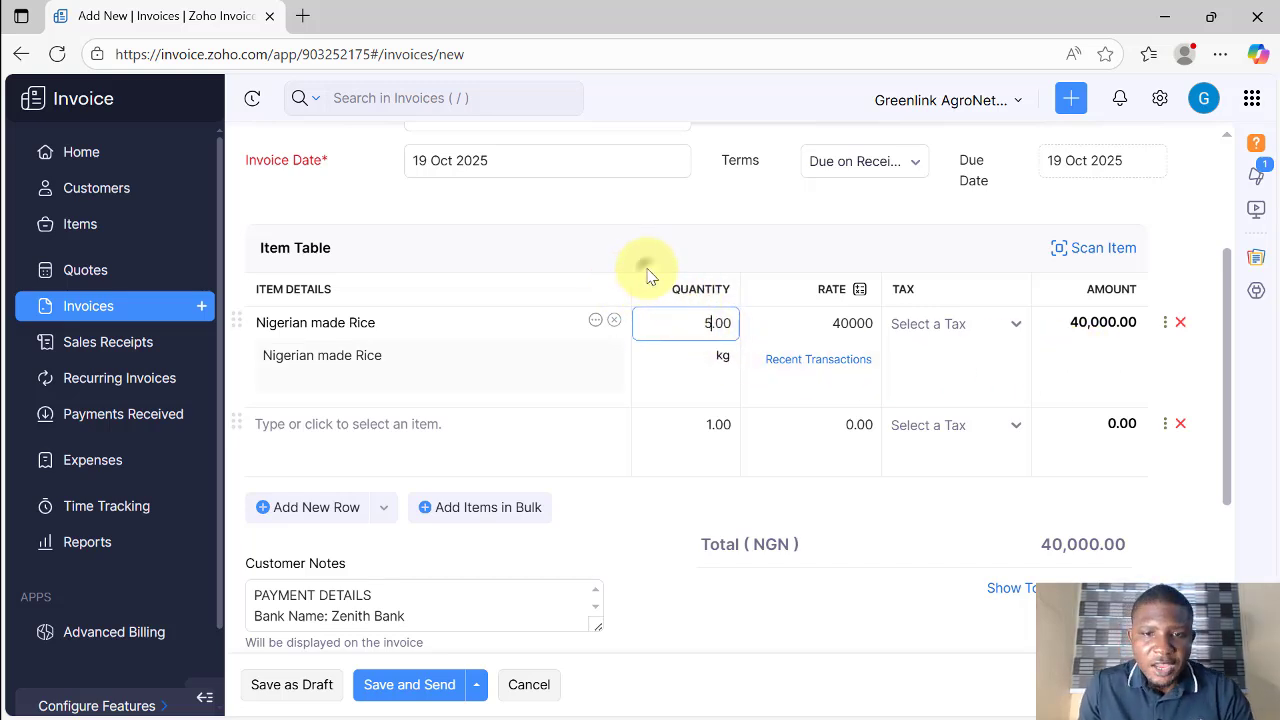
{"action": "left_click", "coordinate": [647, 275]}
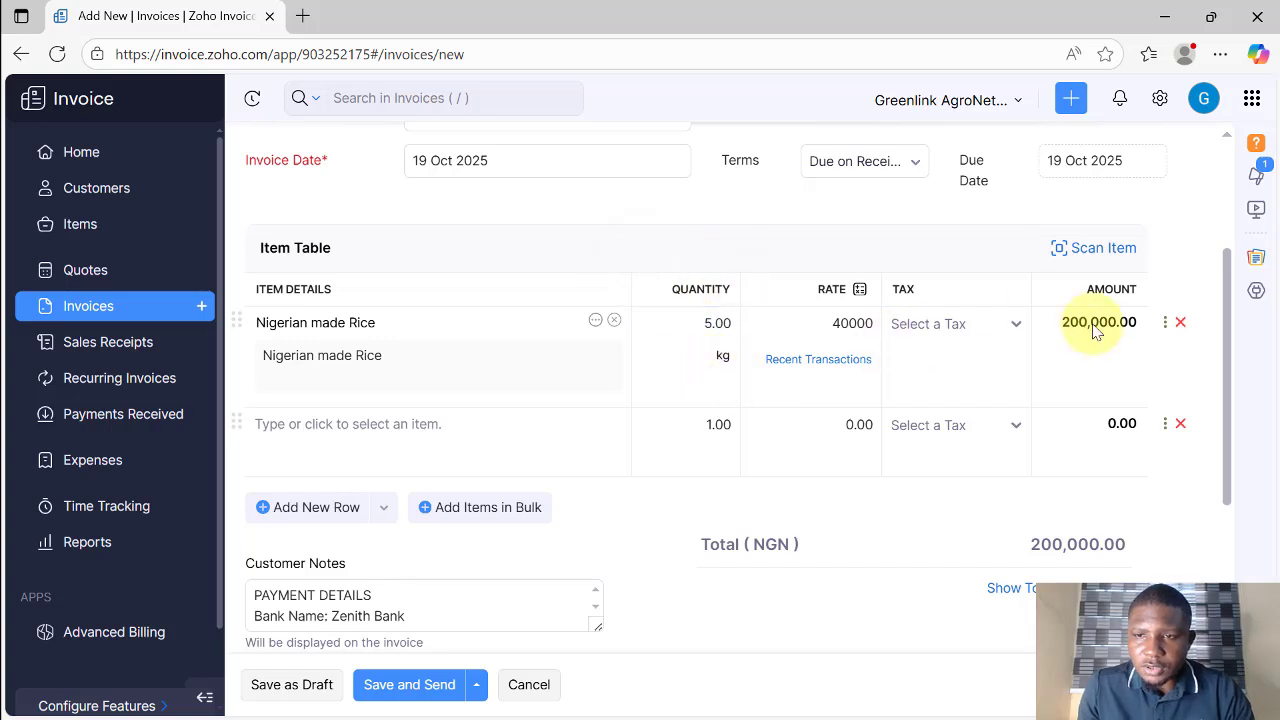
{"action": "scroll", "coordinate": [580, 400], "scroll_direction": "down", "scroll_amount": 3}
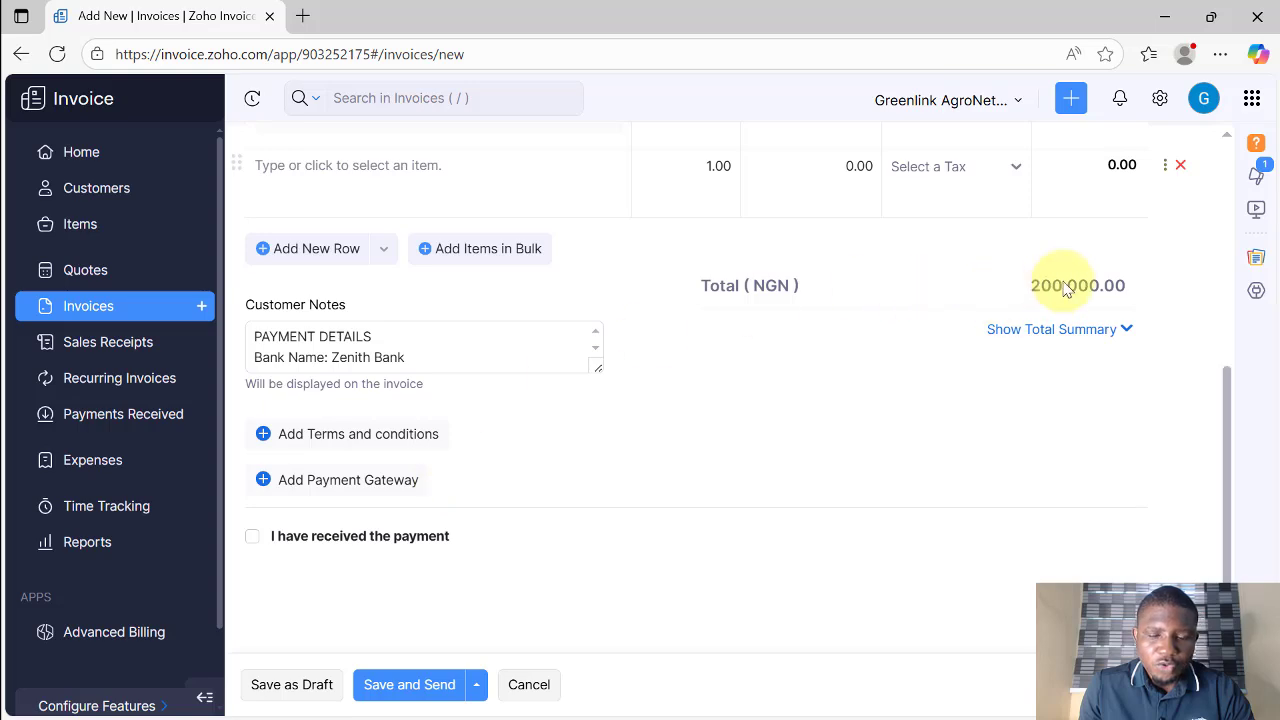
{"action": "scroll", "coordinate": [950, 265], "scroll_direction": "up", "scroll_amount": 5}
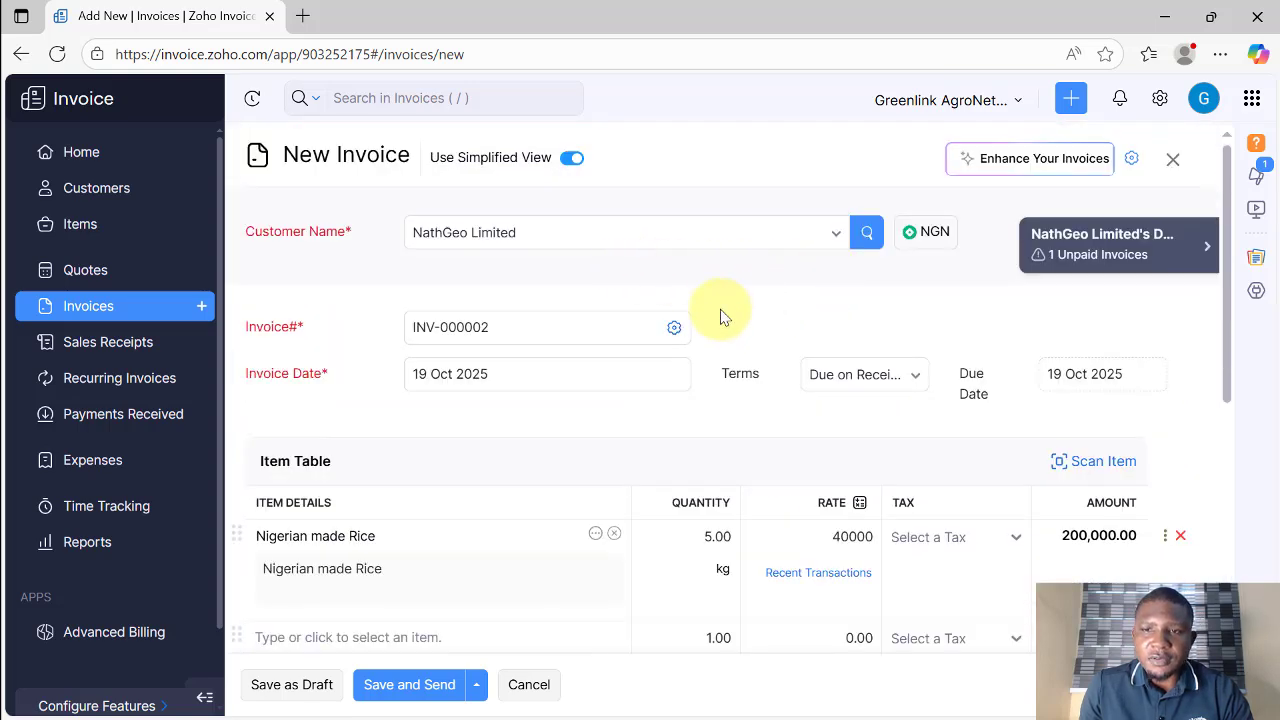
Step: Discard the unsaved second invoice, open INV-000001 and start recording its payment
{"action": "left_click", "coordinate": [105, 308]}
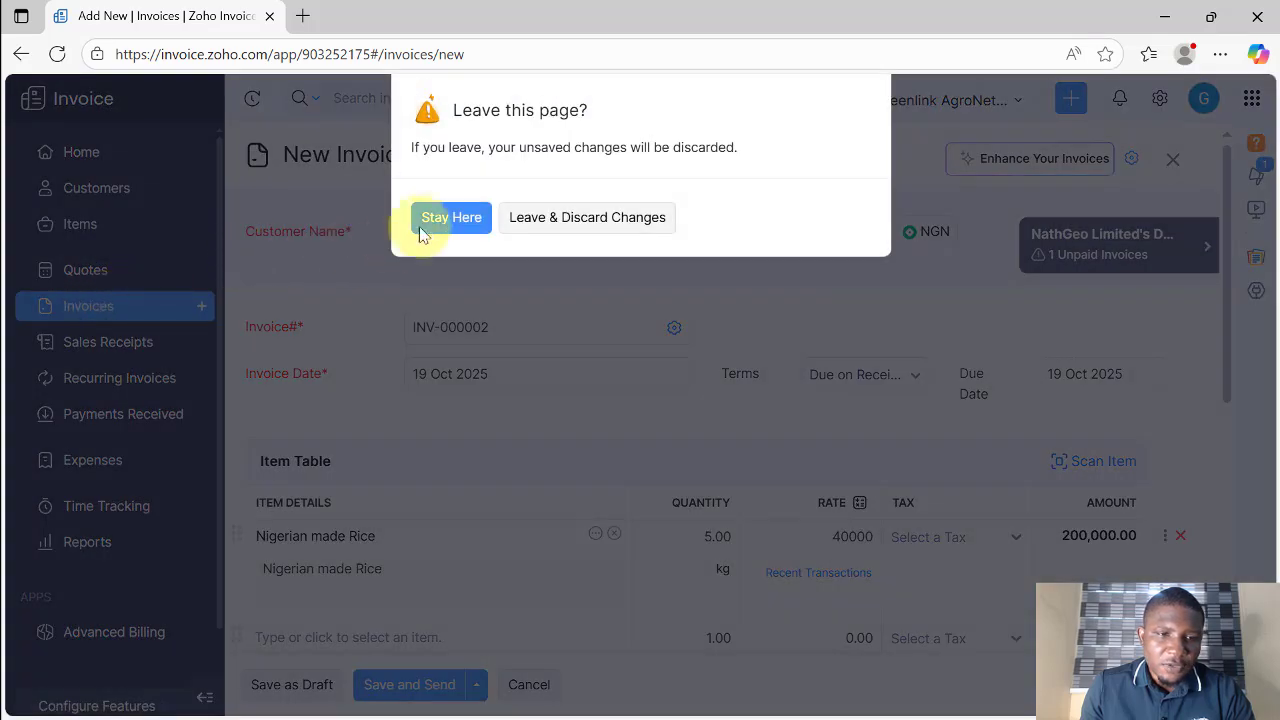
{"action": "left_click", "coordinate": [600, 224]}
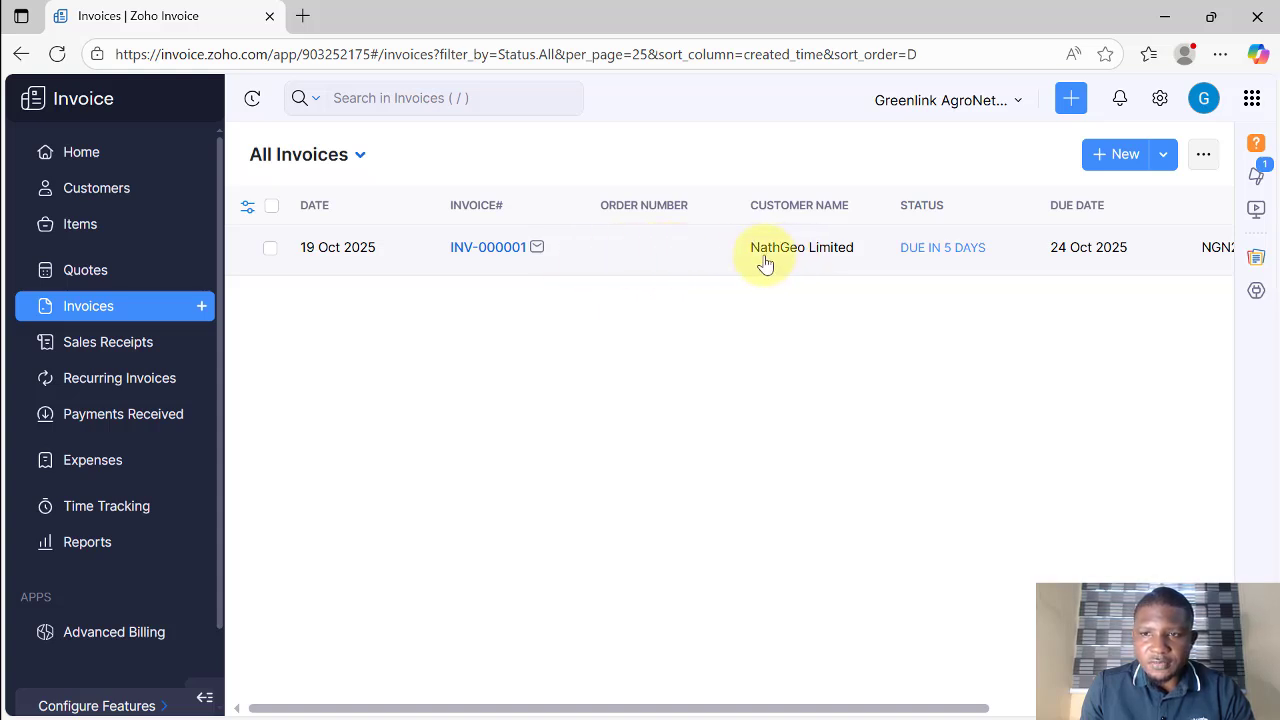
{"action": "left_click", "coordinate": [663, 250]}
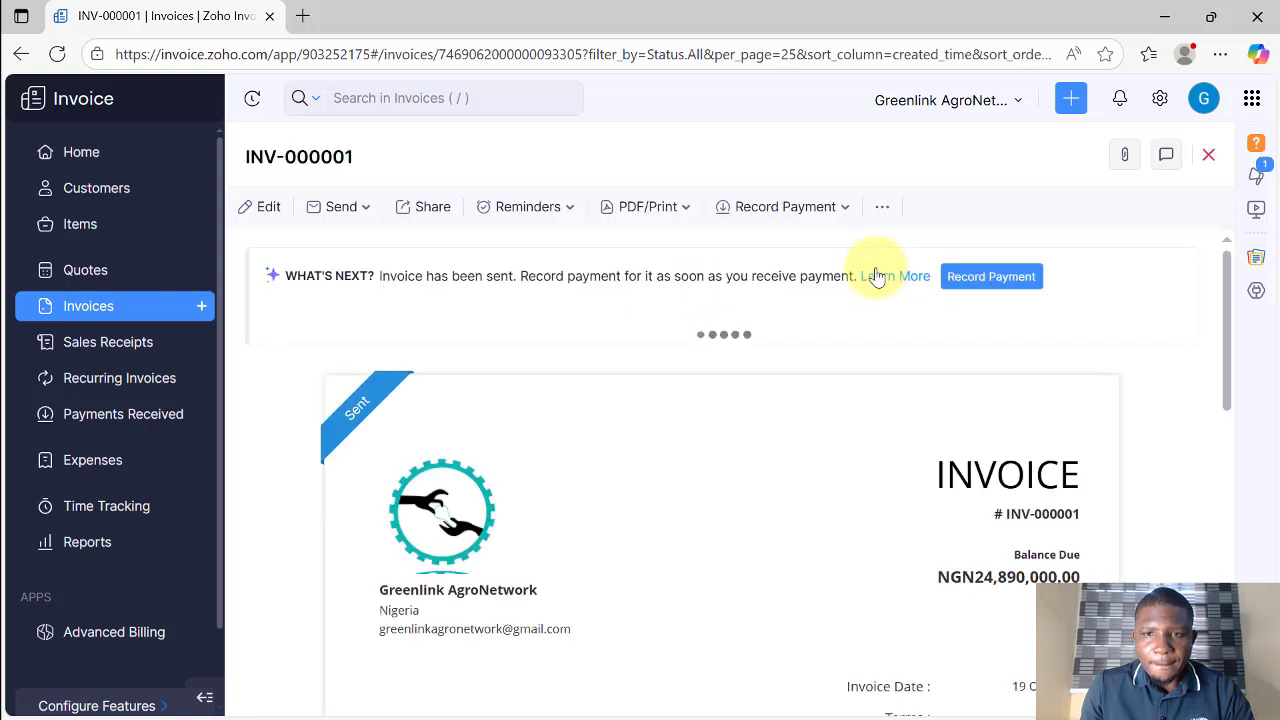
{"action": "left_click", "coordinate": [992, 280]}
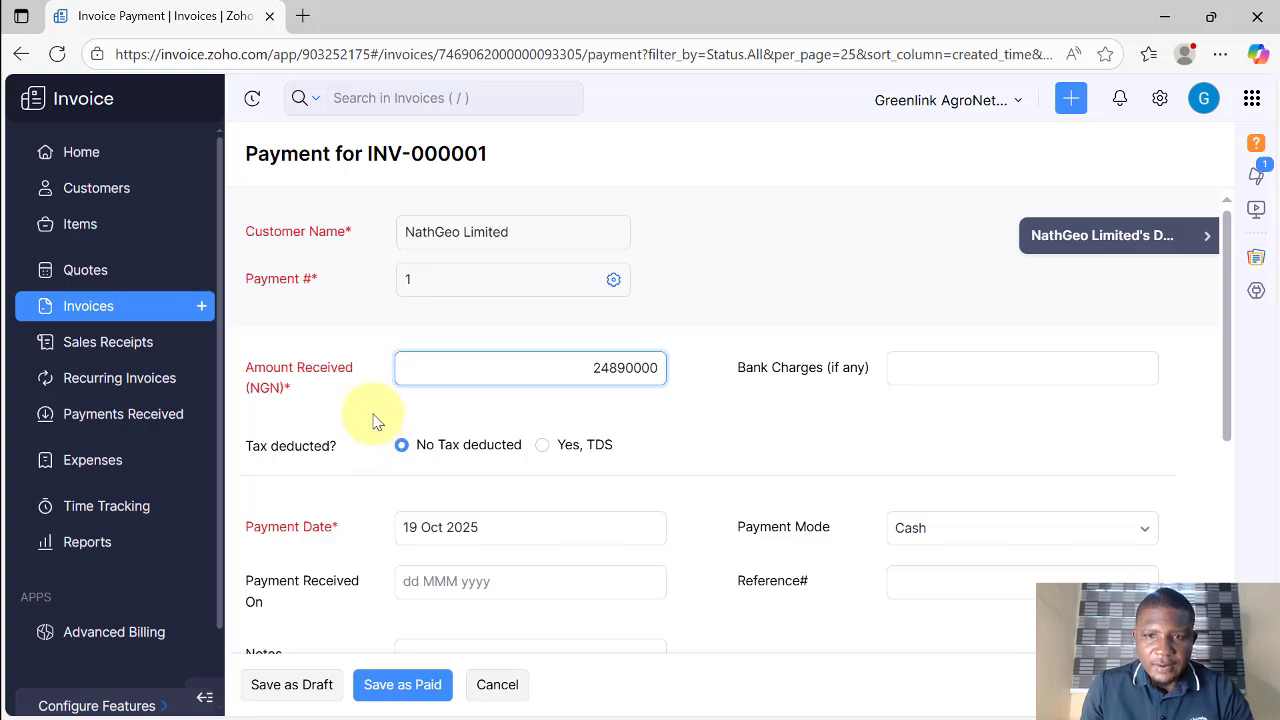
Step: Check the 24890000 received amount and the bank charges field on the payment form
{"action": "left_click_drag", "start_coordinate": [585, 366], "coordinate": [686, 371]}
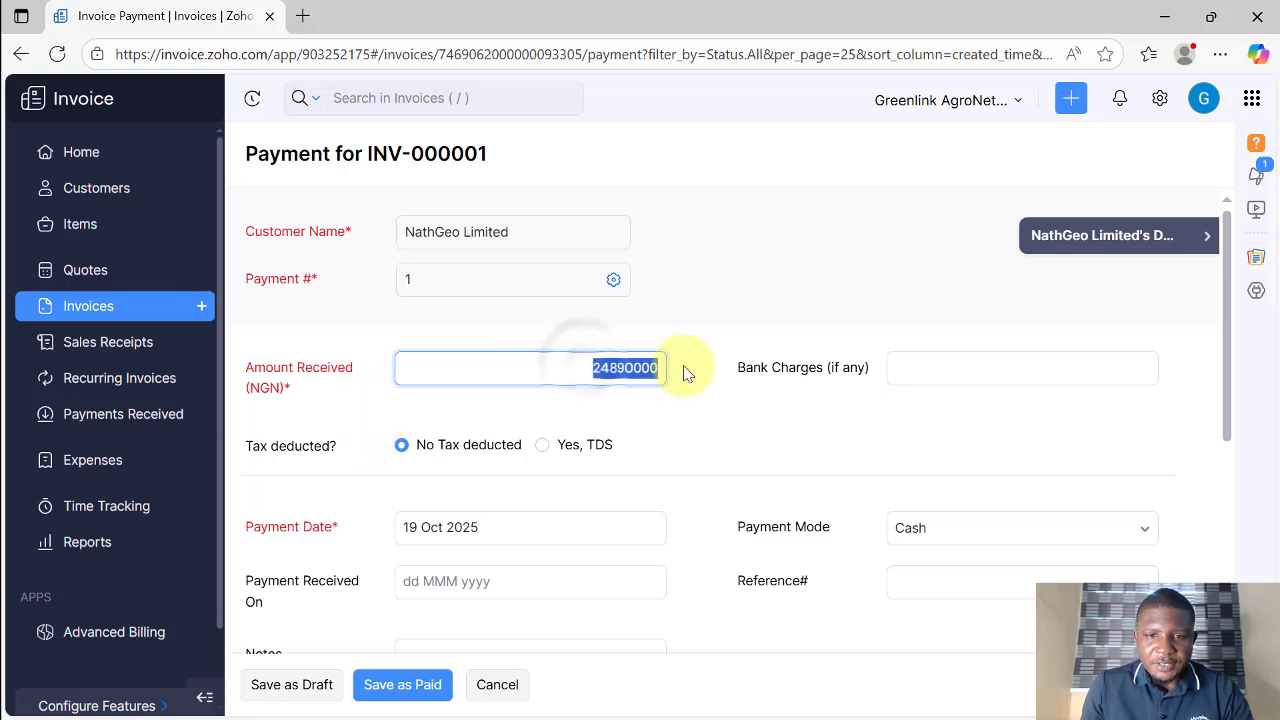
{"action": "left_click", "coordinate": [686, 371]}
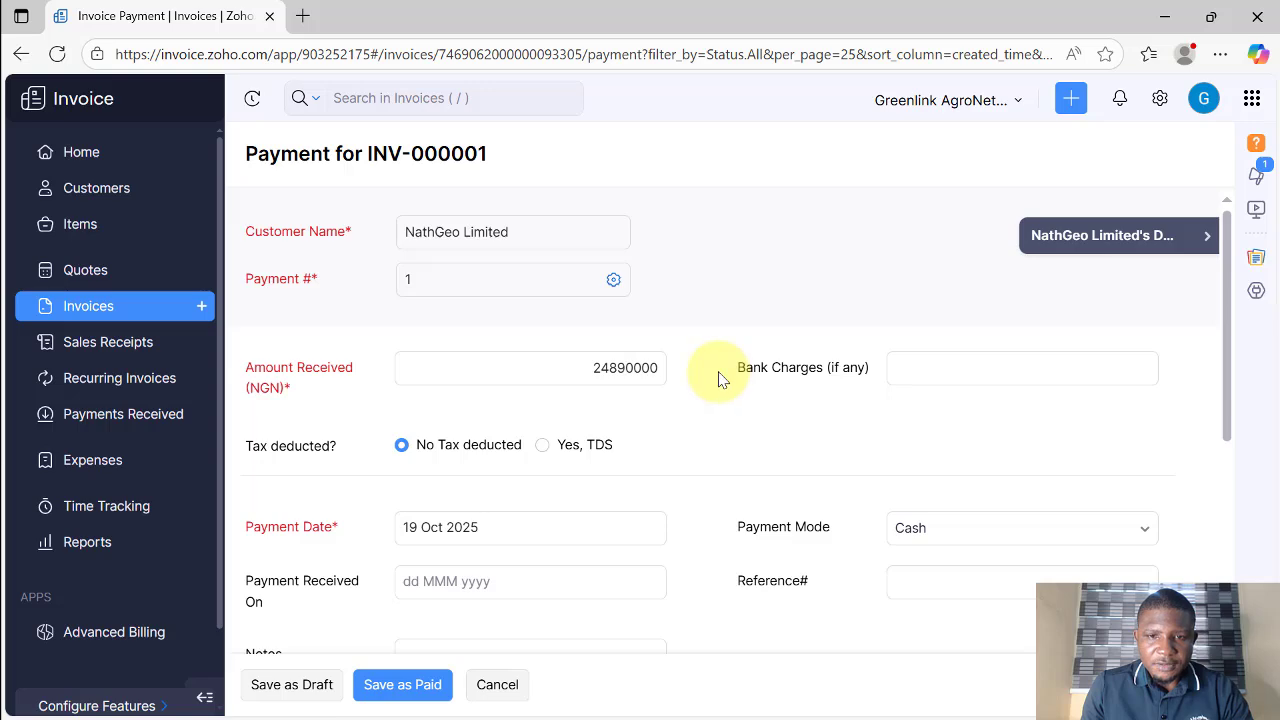
{"action": "scroll", "coordinate": [718, 378], "scroll_direction": "down", "scroll_amount": 1}
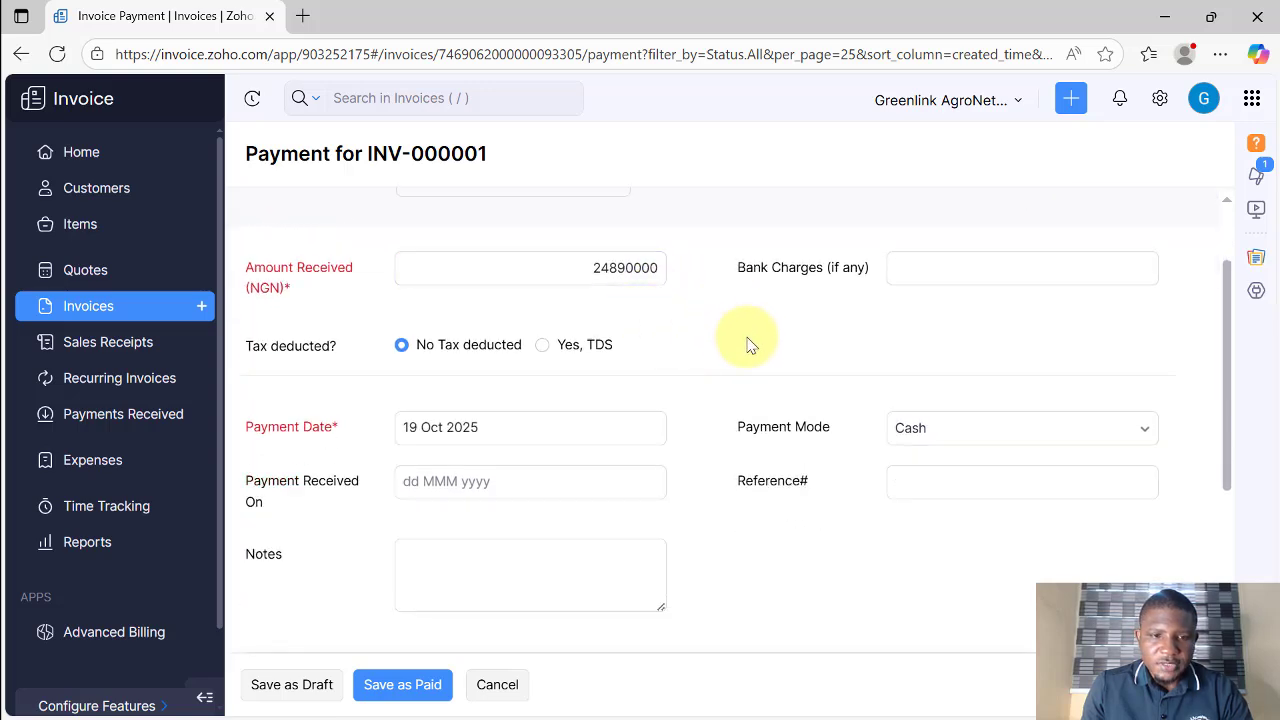
{"action": "scroll", "coordinate": [745, 350], "scroll_direction": "down", "scroll_amount": 2}
{"action": "scroll", "coordinate": [737, 354], "scroll_direction": "up", "scroll_amount": 3}
{"action": "left_click", "coordinate": [904, 378]}
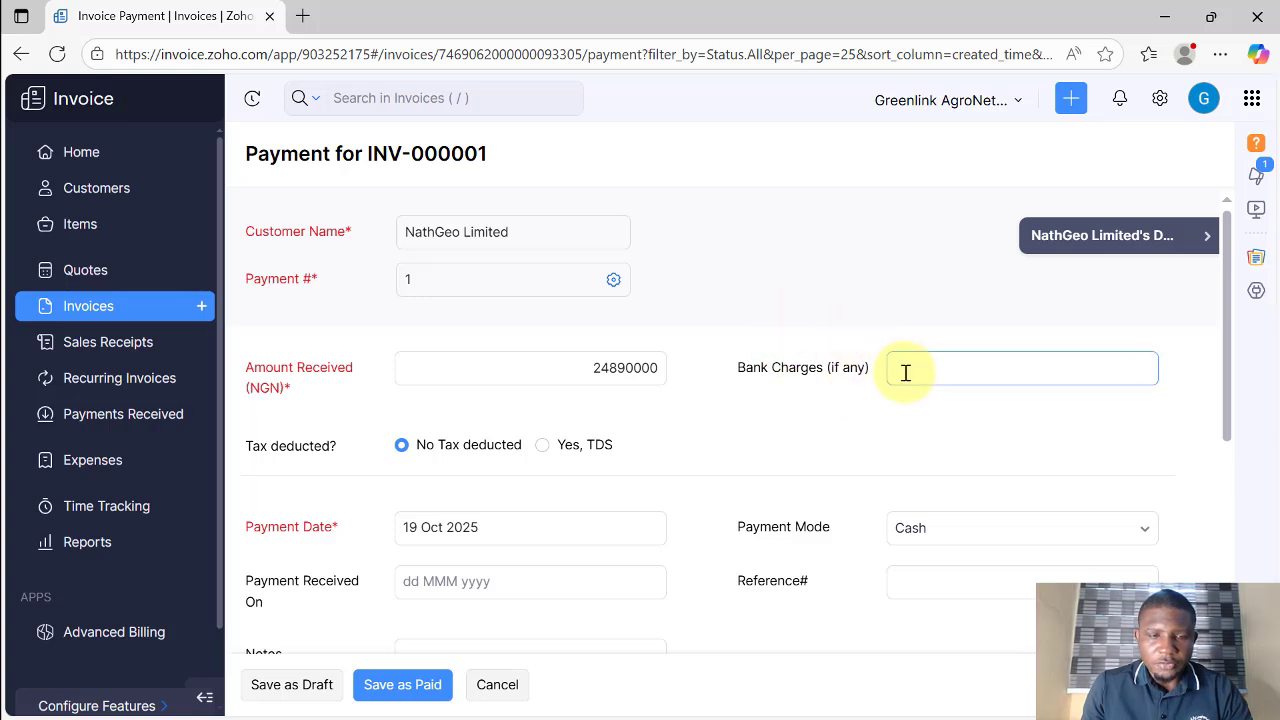
{"action": "scroll", "coordinate": [760, 409], "scroll_direction": "down", "scroll_amount": 2}
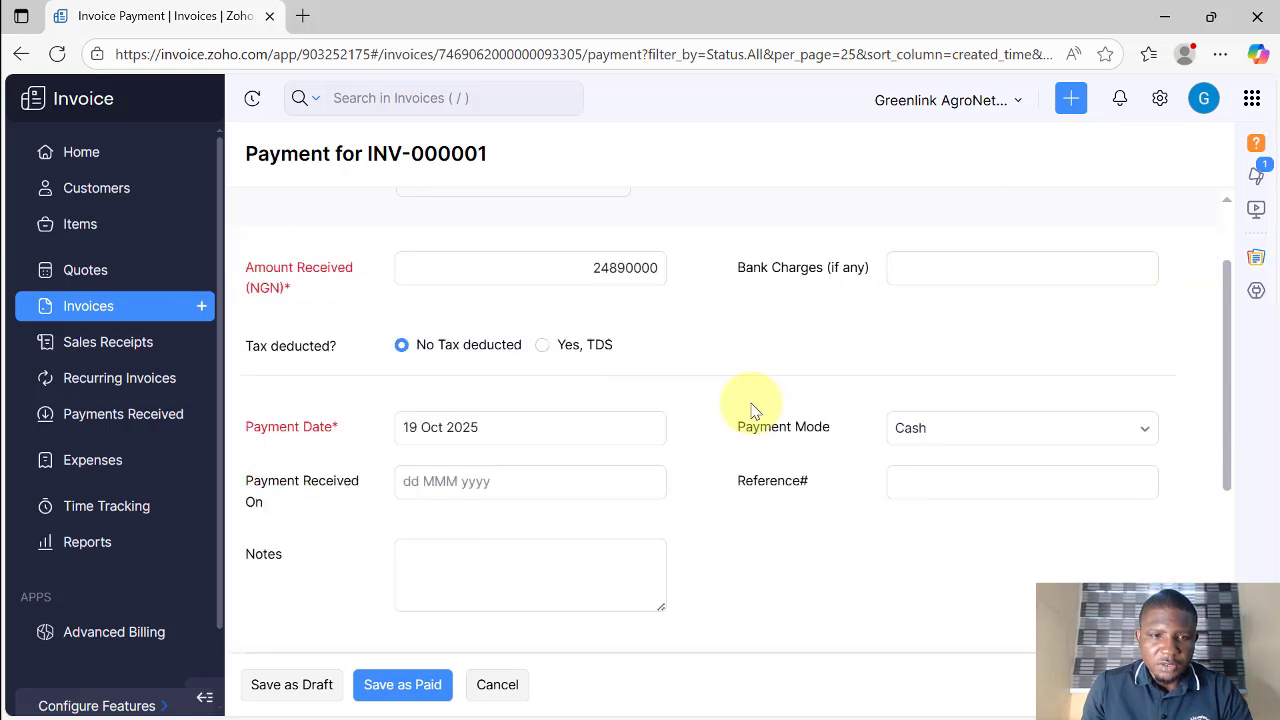
{"action": "scroll", "coordinate": [680, 410], "scroll_direction": "down", "scroll_amount": 1}
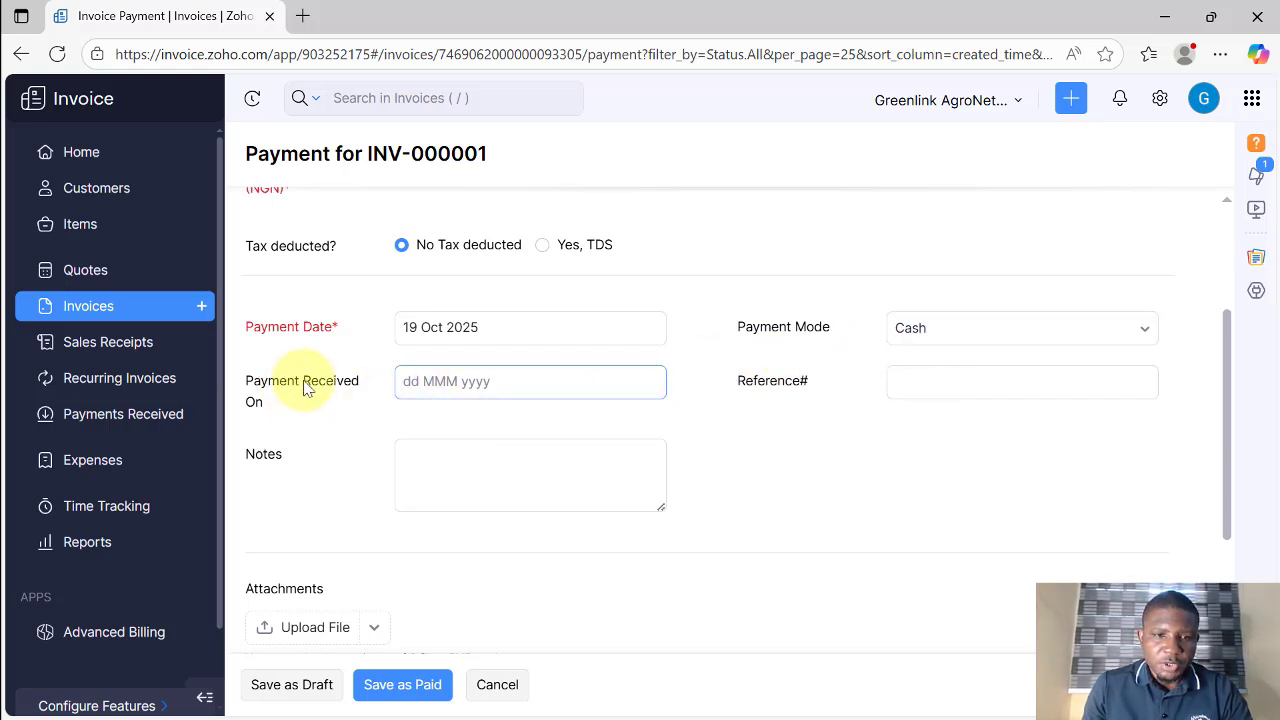
Step: Set the received date to 19 Oct 2025, keep Cash as payment mode, and save as Paid
{"action": "left_click", "coordinate": [457, 383]}
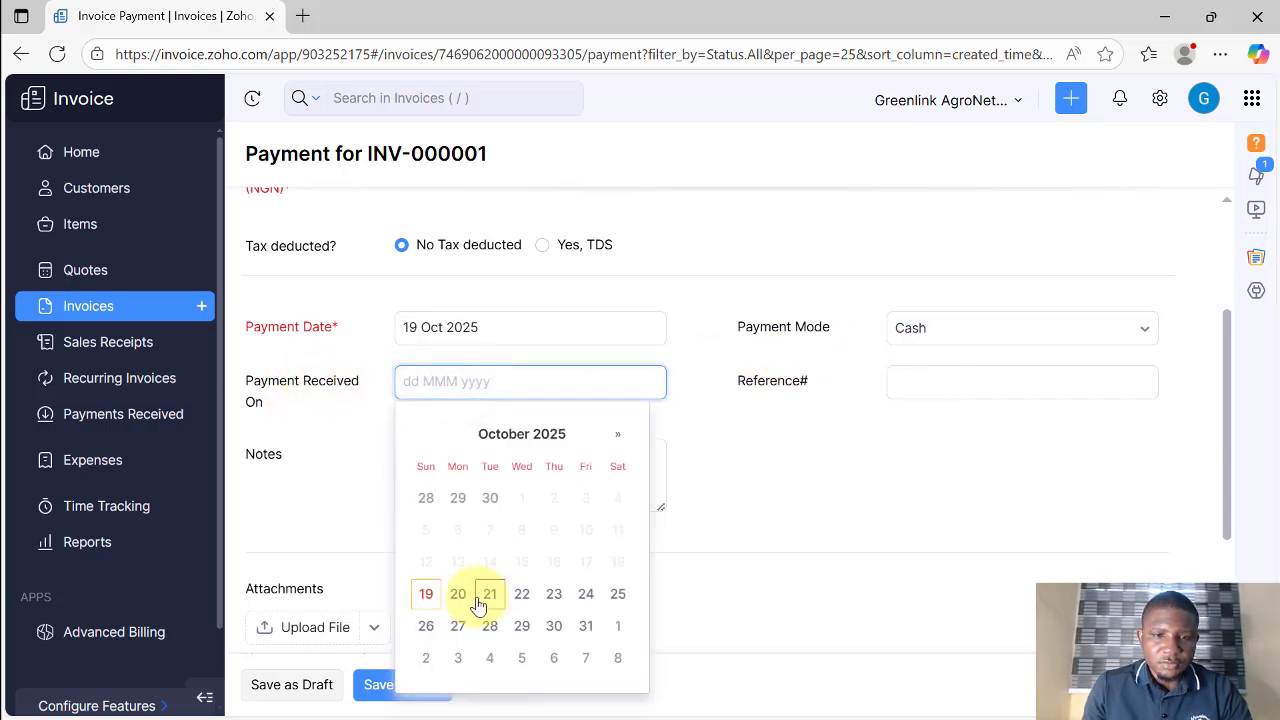
{"action": "left_click", "coordinate": [521, 594]}
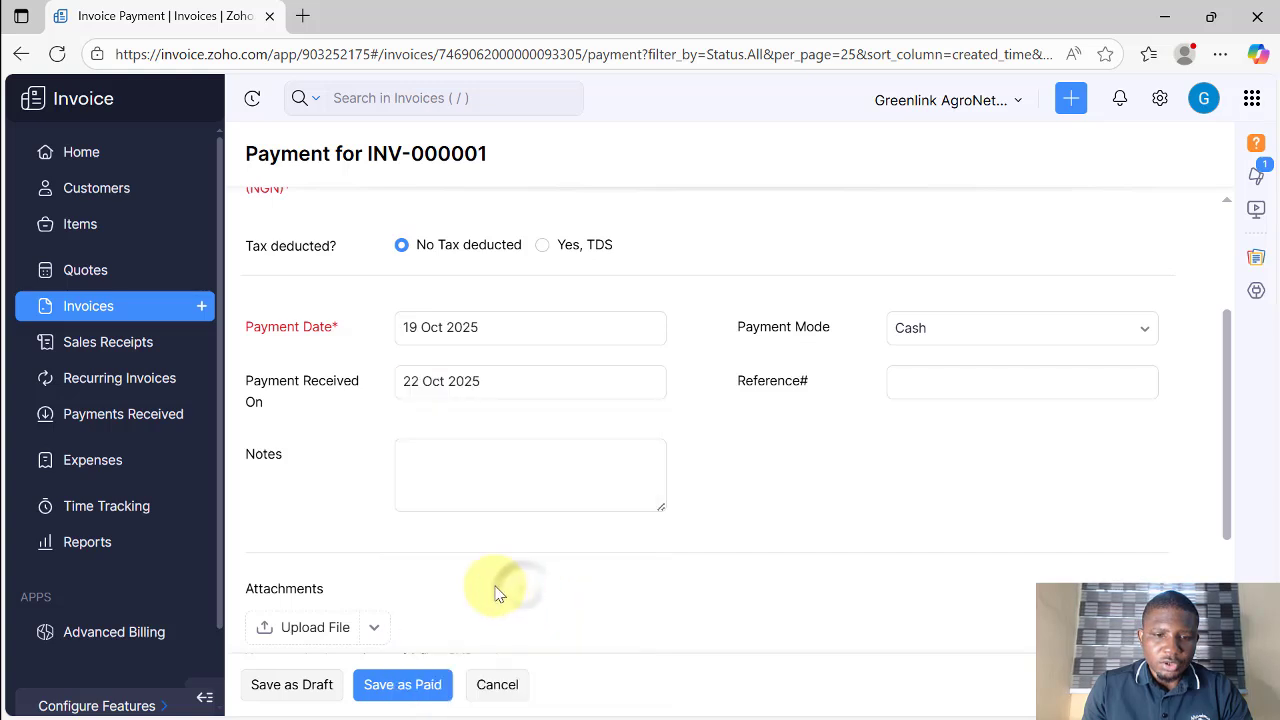
{"action": "left_click", "coordinate": [466, 379]}
{"action": "left_click", "coordinate": [426, 594]}
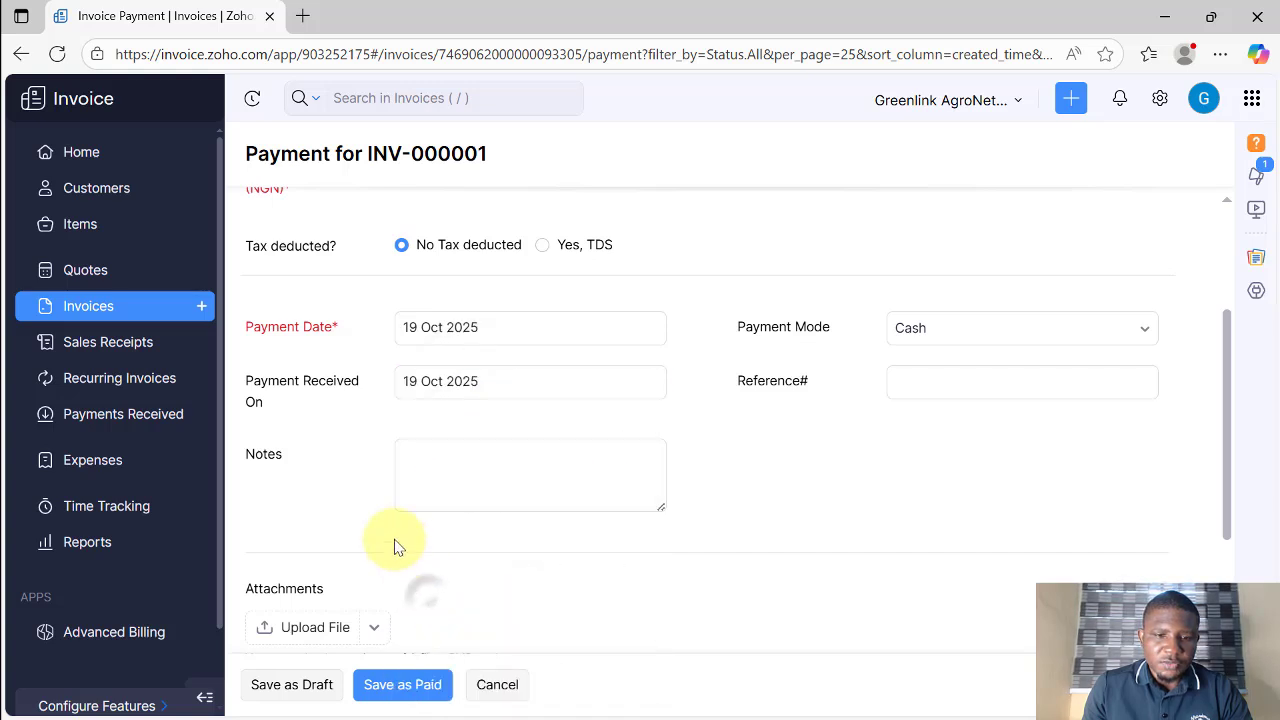
{"action": "scroll", "coordinate": [367, 428], "scroll_direction": "down", "scroll_amount": 3}
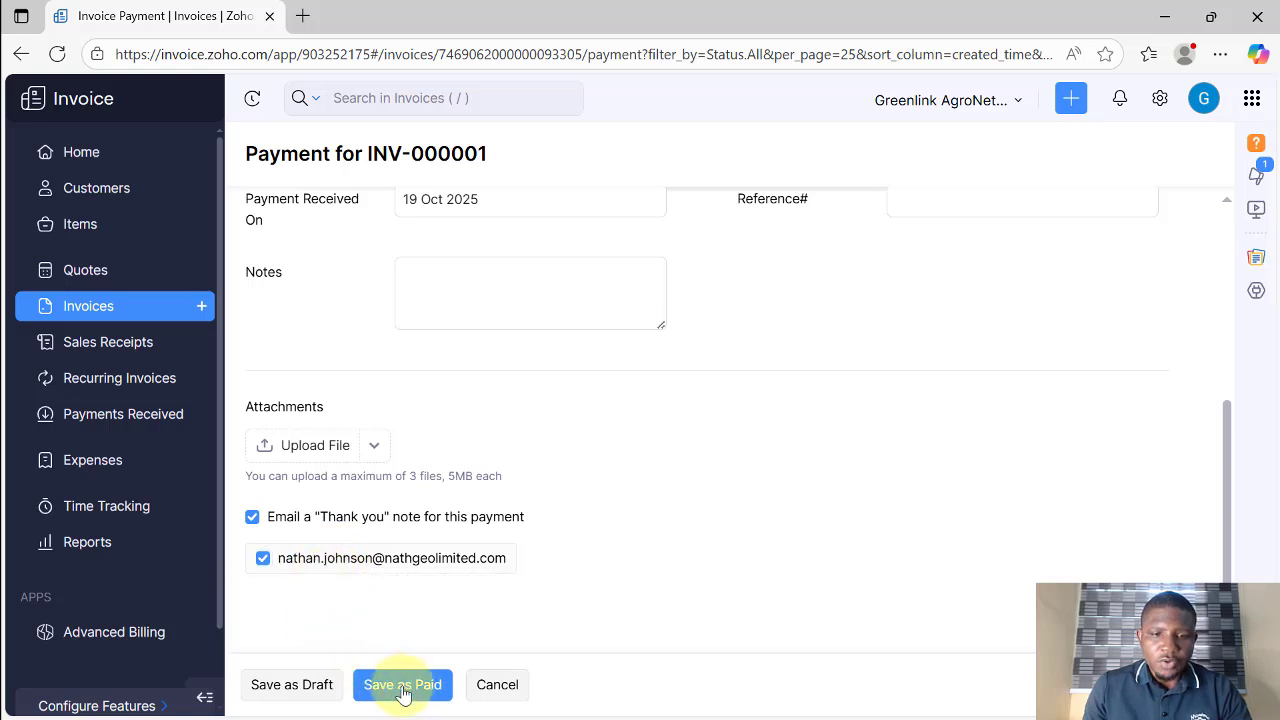
{"action": "scroll", "coordinate": [766, 514], "scroll_direction": "up", "scroll_amount": 2}
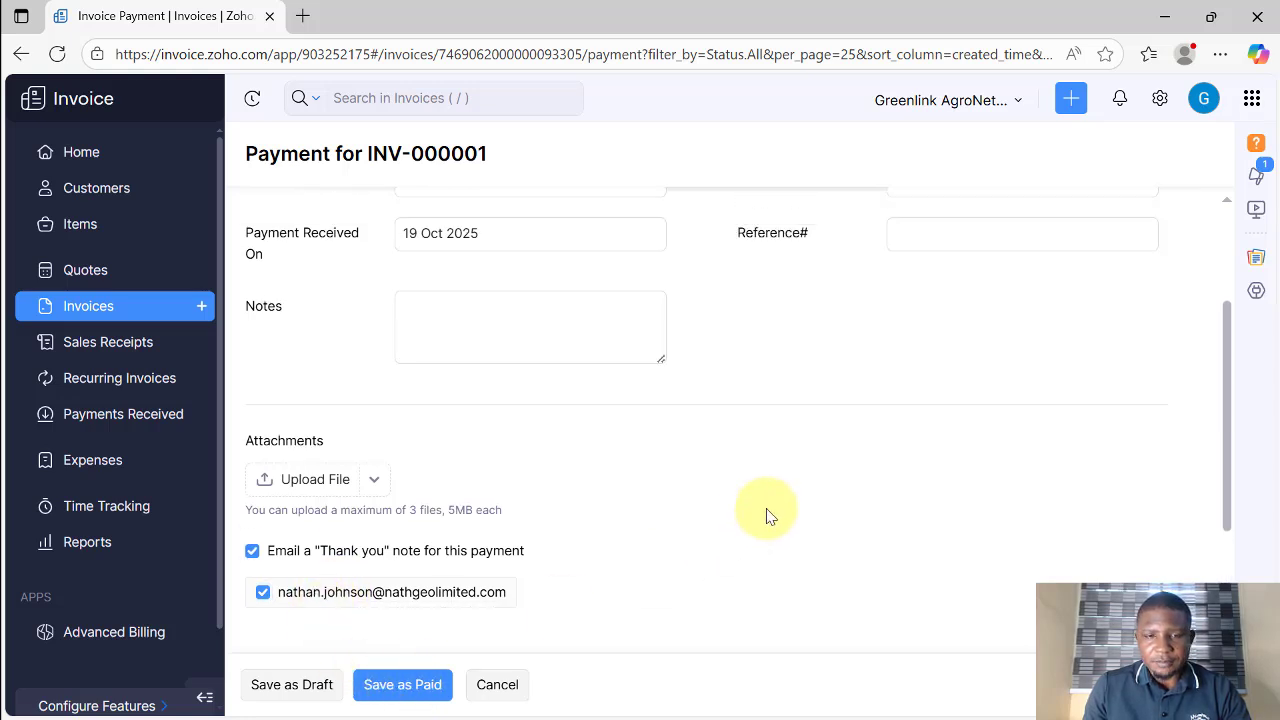
{"action": "left_click", "coordinate": [932, 350]}
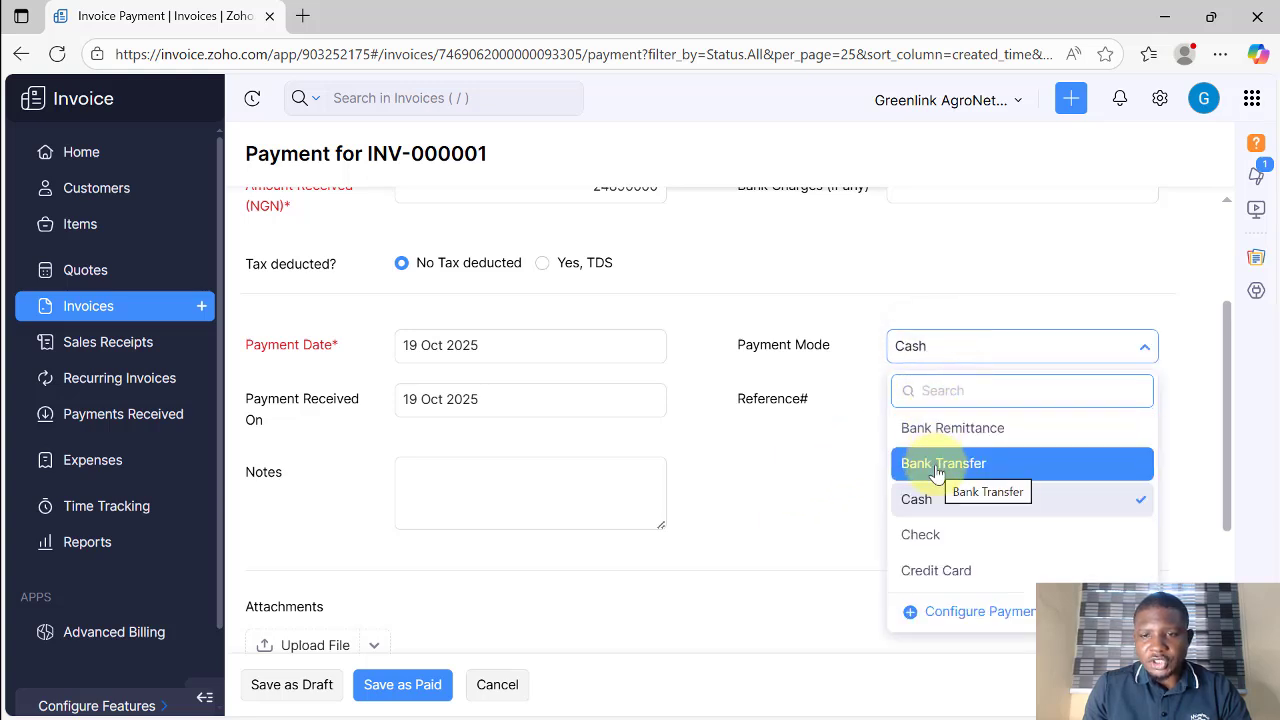
{"action": "left_click", "coordinate": [868, 445]}
{"action": "scroll", "coordinate": [866, 410], "scroll_direction": "up", "scroll_amount": 3}
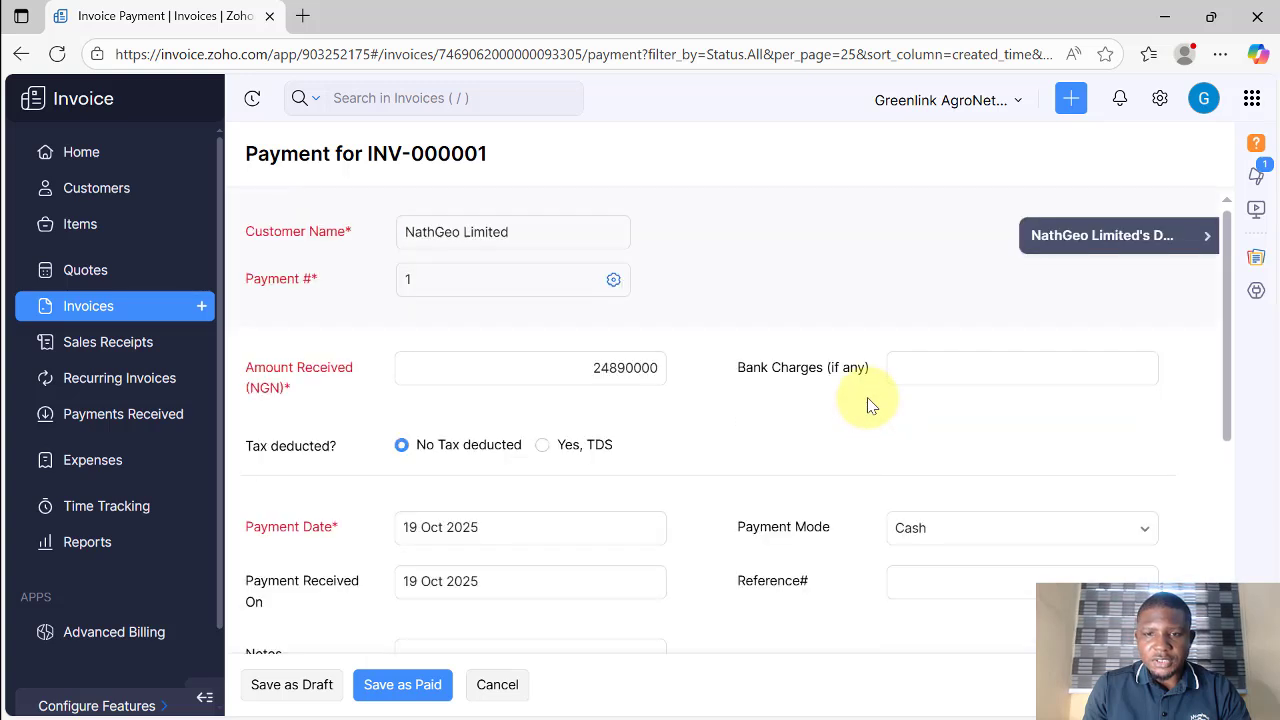
{"action": "scroll", "coordinate": [492, 520], "scroll_direction": "down", "scroll_amount": 5}
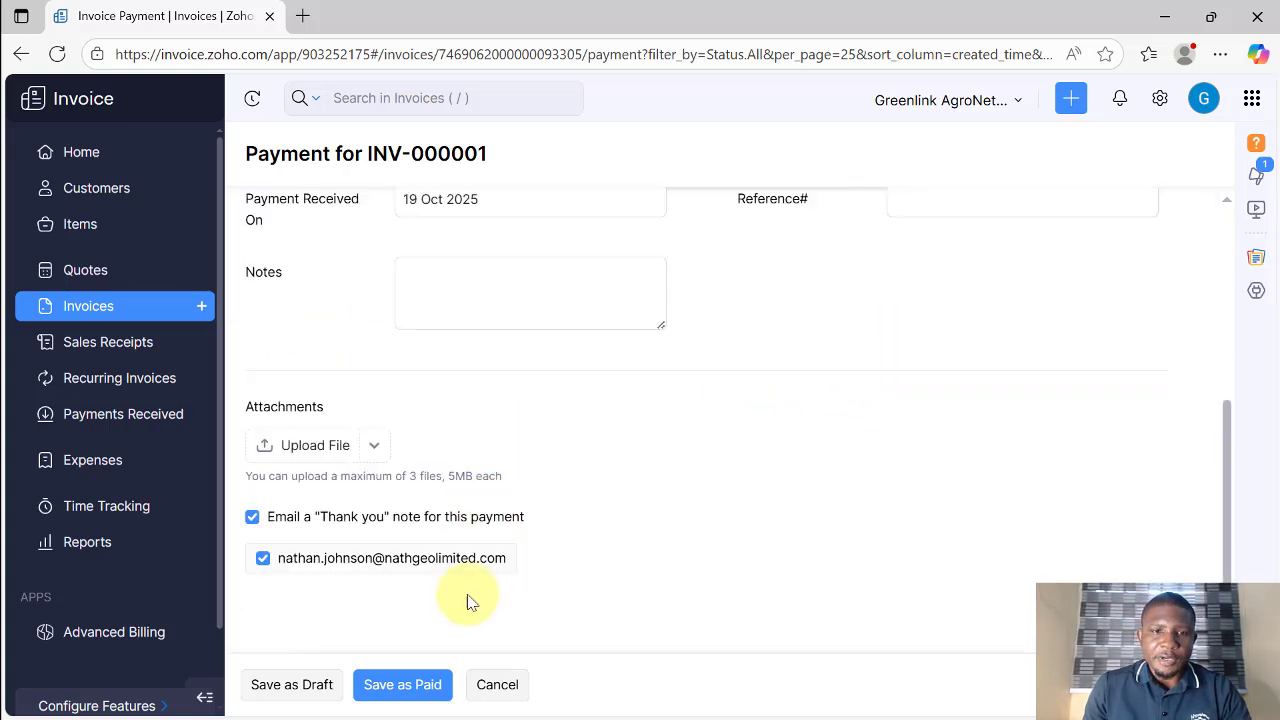
{"action": "left_click", "coordinate": [401, 694]}
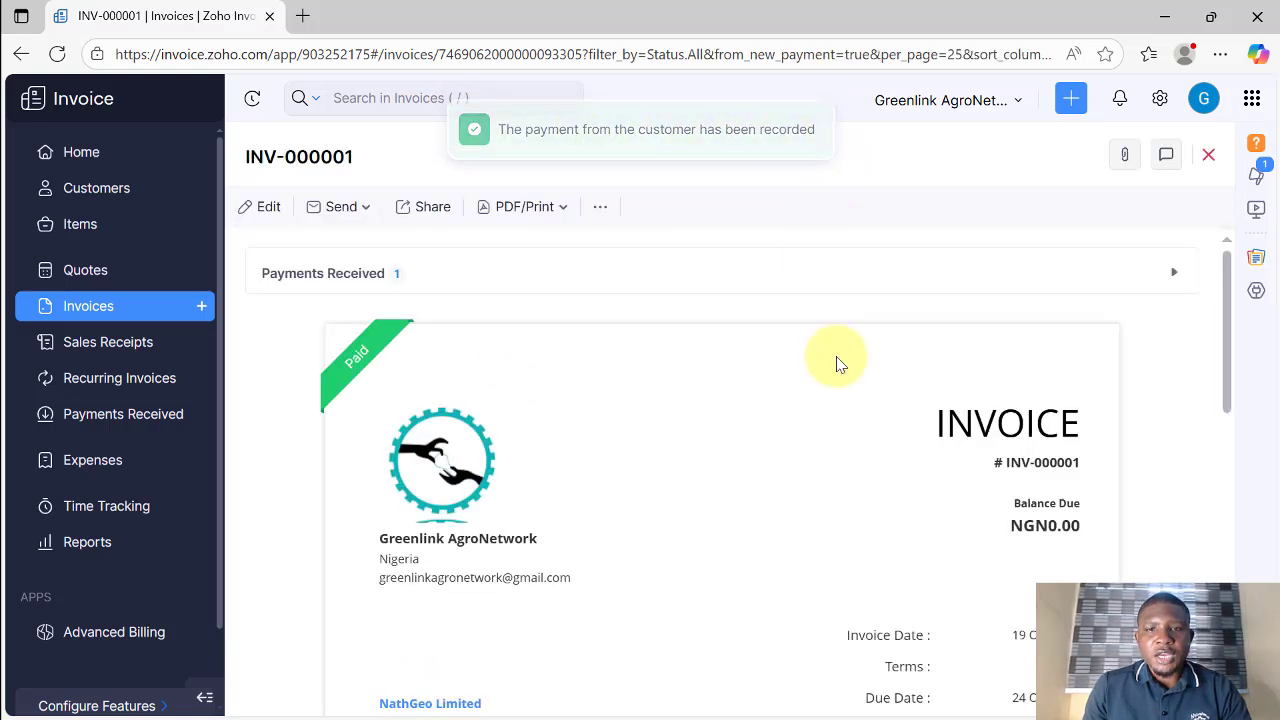
Step: Scroll through the INV-000001 preview now carrying the Paid stamp
{"action": "scroll", "coordinate": [820, 375], "scroll_direction": "down", "scroll_amount": 2}
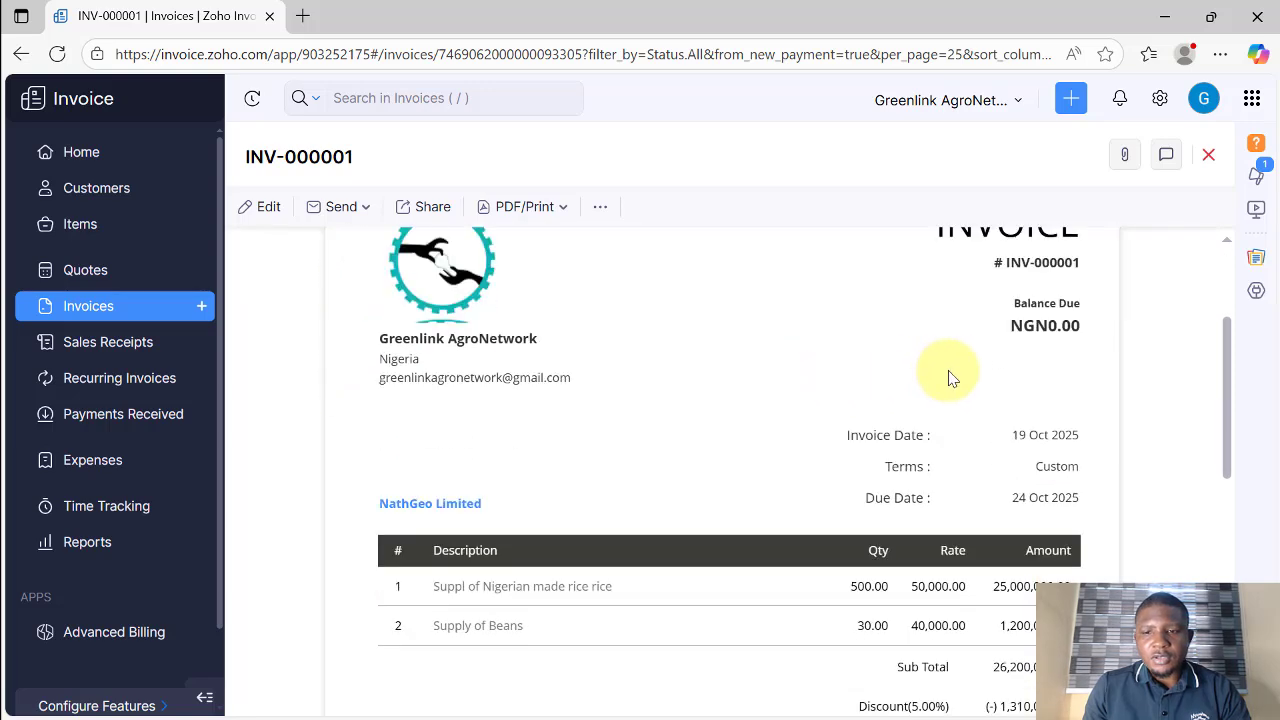
{"action": "scroll", "coordinate": [948, 370], "scroll_direction": "down", "scroll_amount": 3}
{"action": "scroll", "coordinate": [940, 375], "scroll_direction": "down", "scroll_amount": 1}
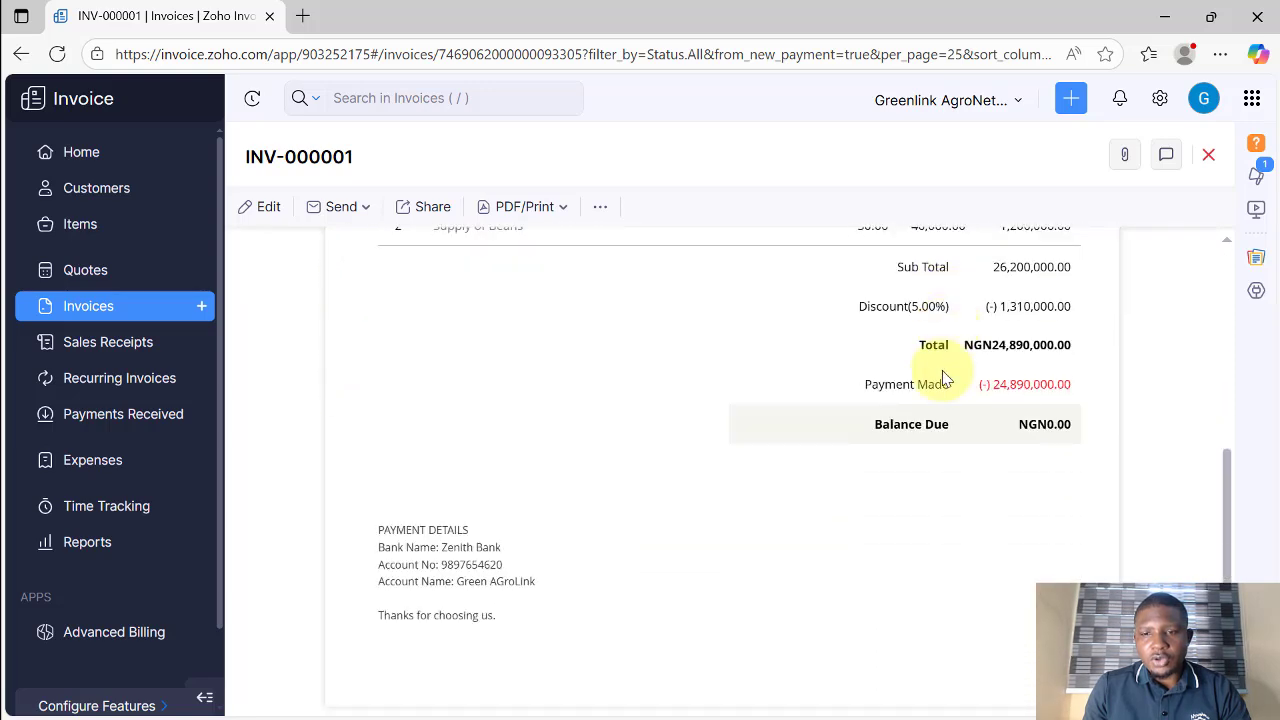
{"action": "scroll", "coordinate": [886, 372], "scroll_direction": "up", "scroll_amount": 6}
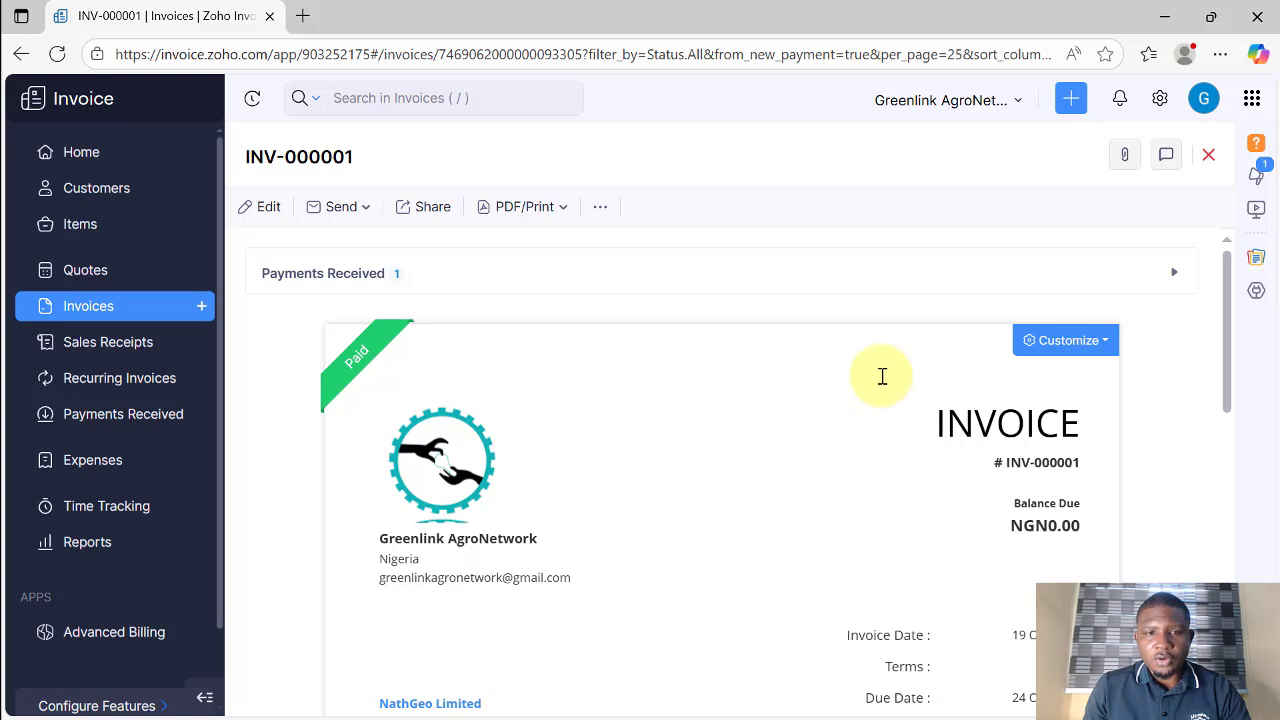
{"action": "mouse_move", "coordinate": [358, 362]}
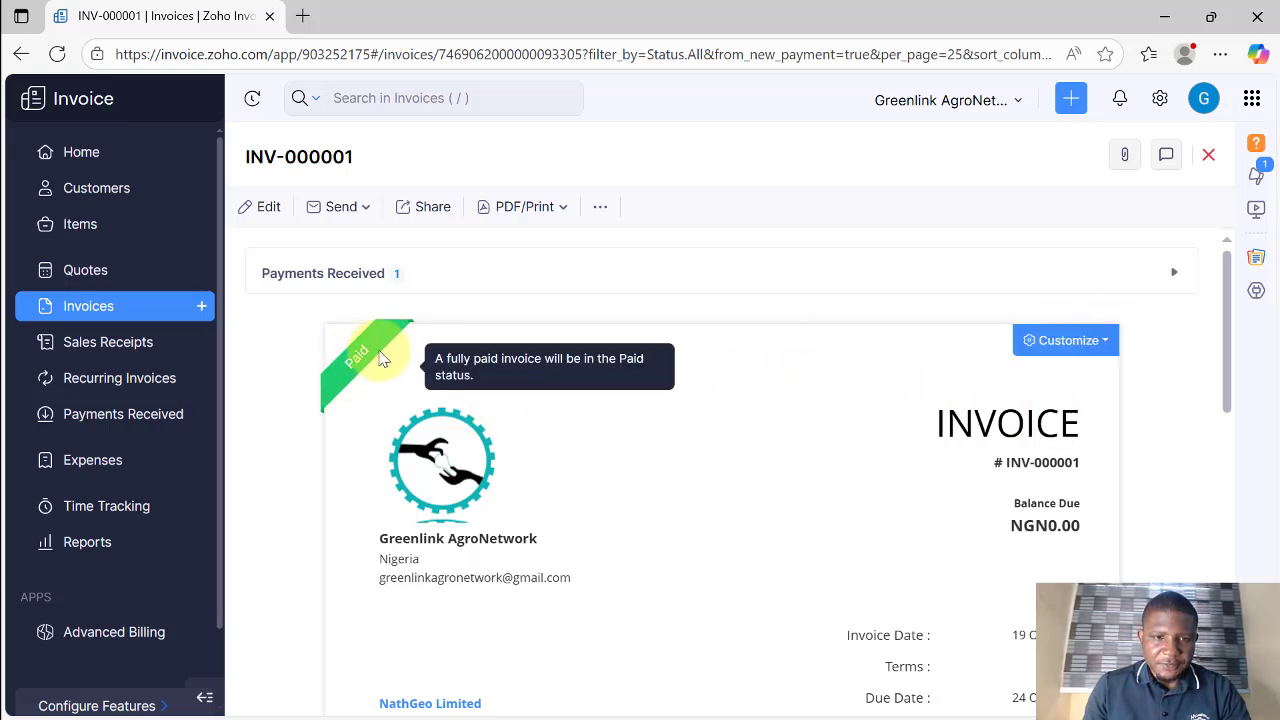
{"action": "scroll", "coordinate": [554, 400], "scroll_direction": "down", "scroll_amount": 2}
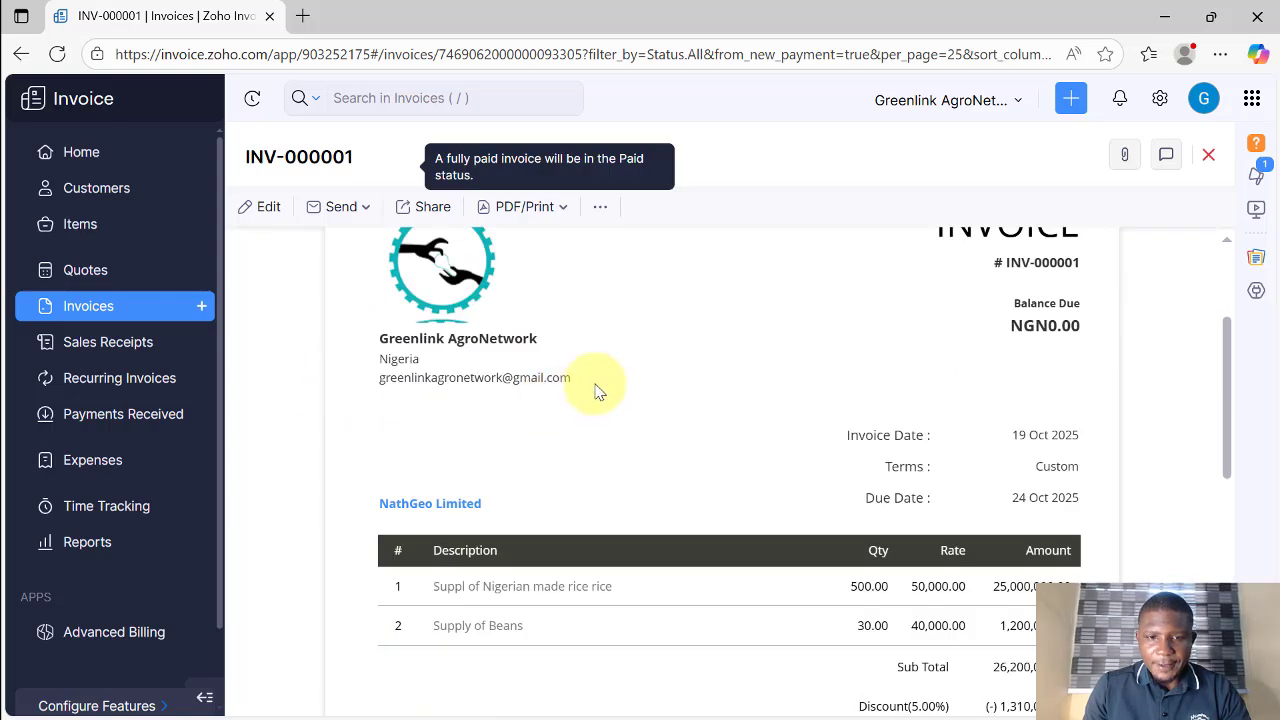
{"action": "scroll", "coordinate": [594, 390], "scroll_direction": "down", "scroll_amount": 4}
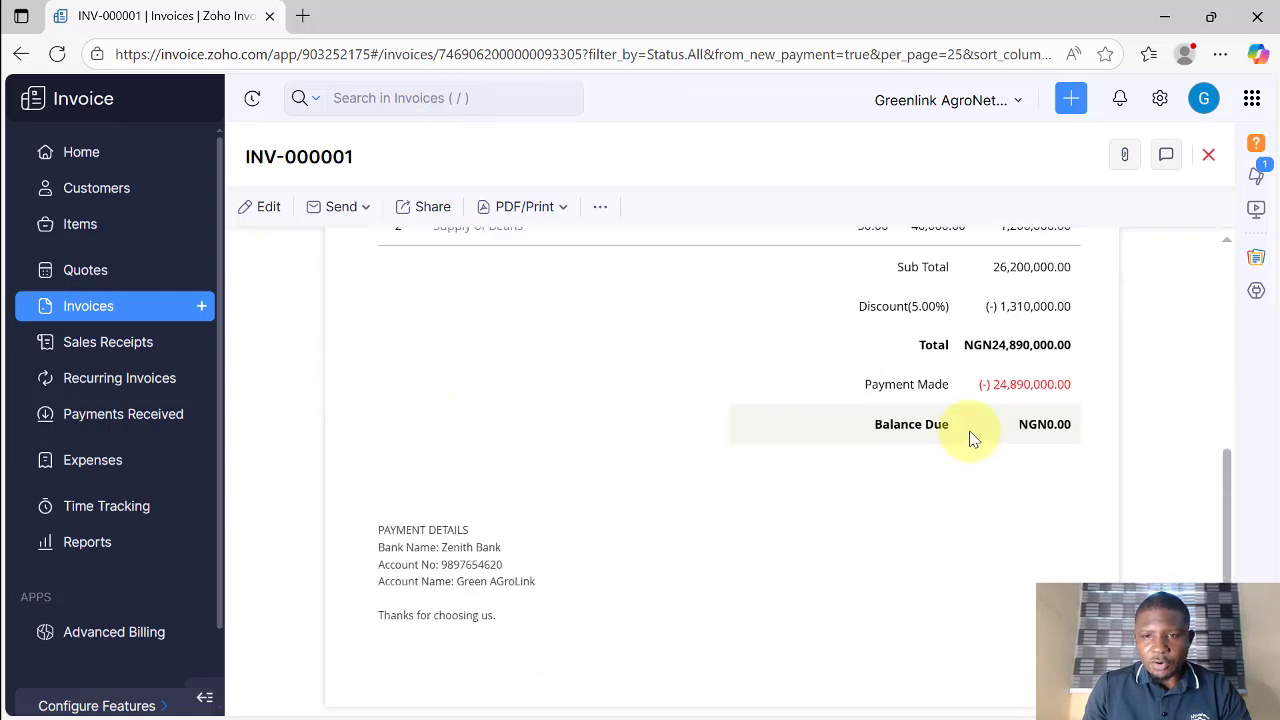
Step: Highlight the NGN0.00 balance due and the 24,890,000.00 payment made figures
{"action": "left_click_drag", "start_coordinate": [1014, 425], "coordinate": [1077, 426]}
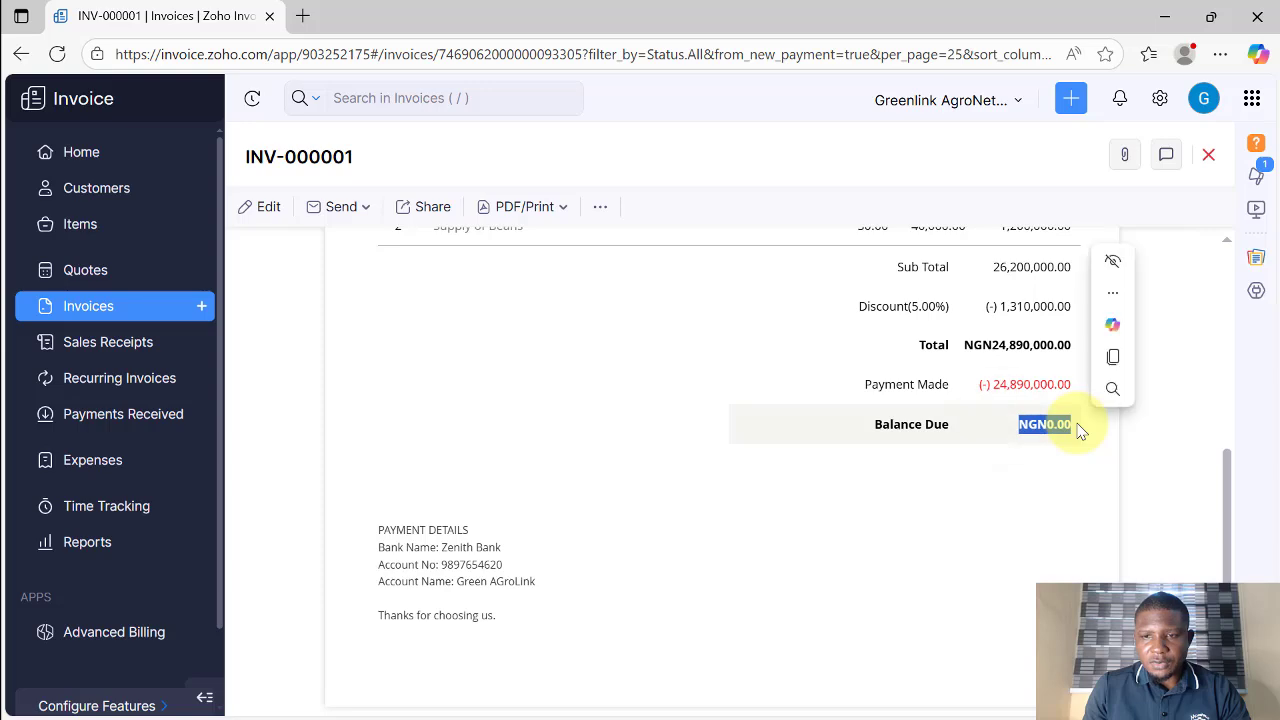
{"action": "left_click", "coordinate": [1036, 454]}
{"action": "left_click_drag", "start_coordinate": [963, 386], "coordinate": [1094, 391]}
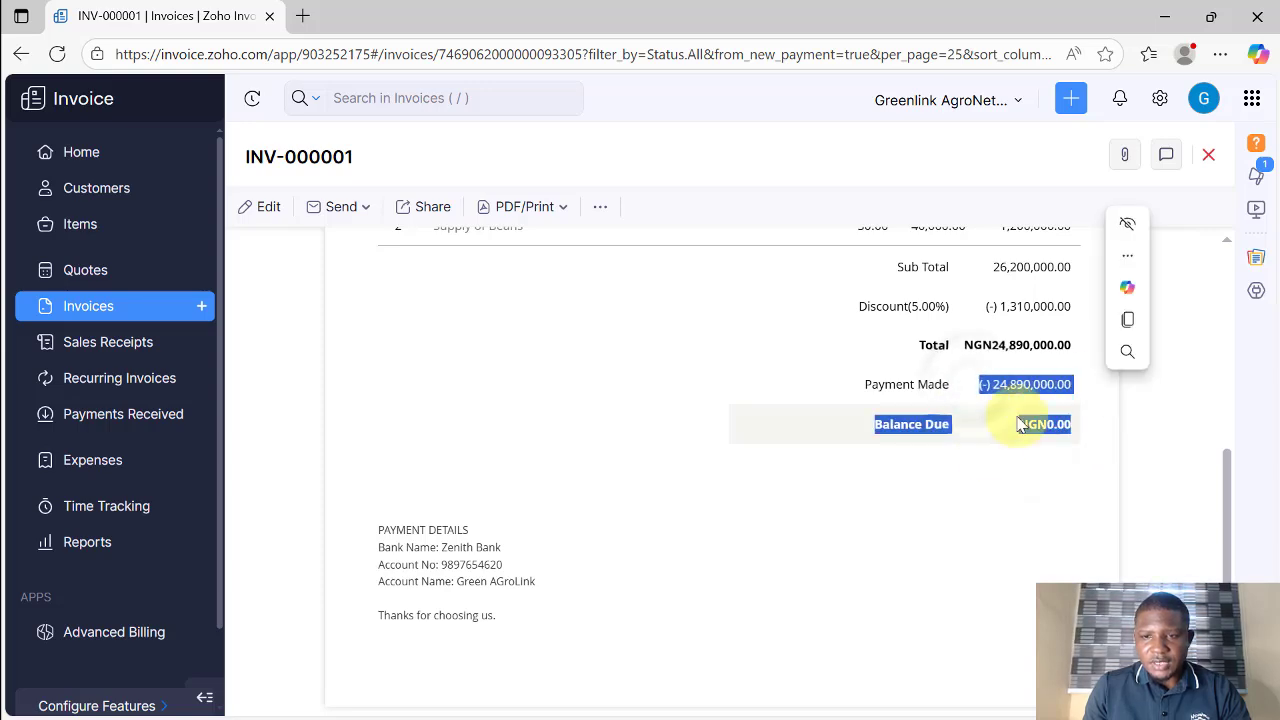
{"action": "left_click", "coordinate": [985, 478]}
{"action": "scroll", "coordinate": [650, 512], "scroll_direction": "down", "scroll_amount": 2}
{"action": "scroll", "coordinate": [596, 450], "scroll_direction": "up", "scroll_amount": 7}
{"action": "scroll", "coordinate": [829, 427], "scroll_direction": "down", "scroll_amount": 4}
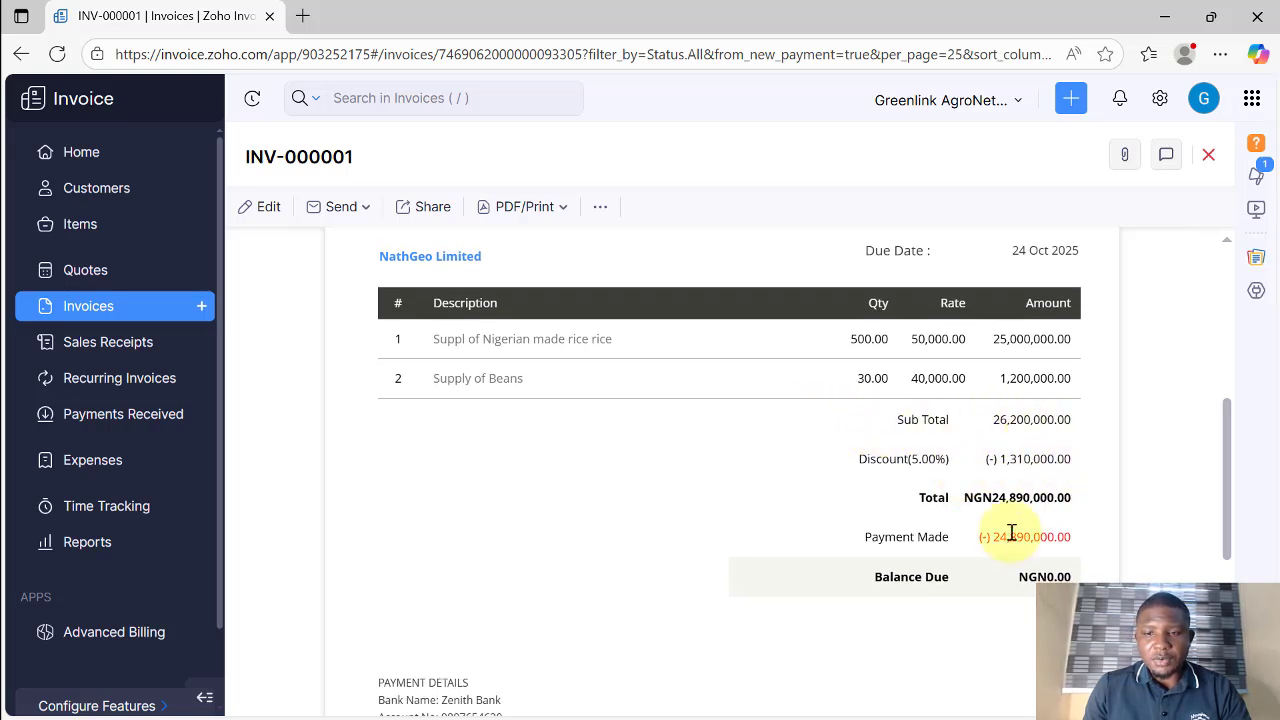
{"action": "left_click_drag", "start_coordinate": [978, 540], "coordinate": [1005, 590]}
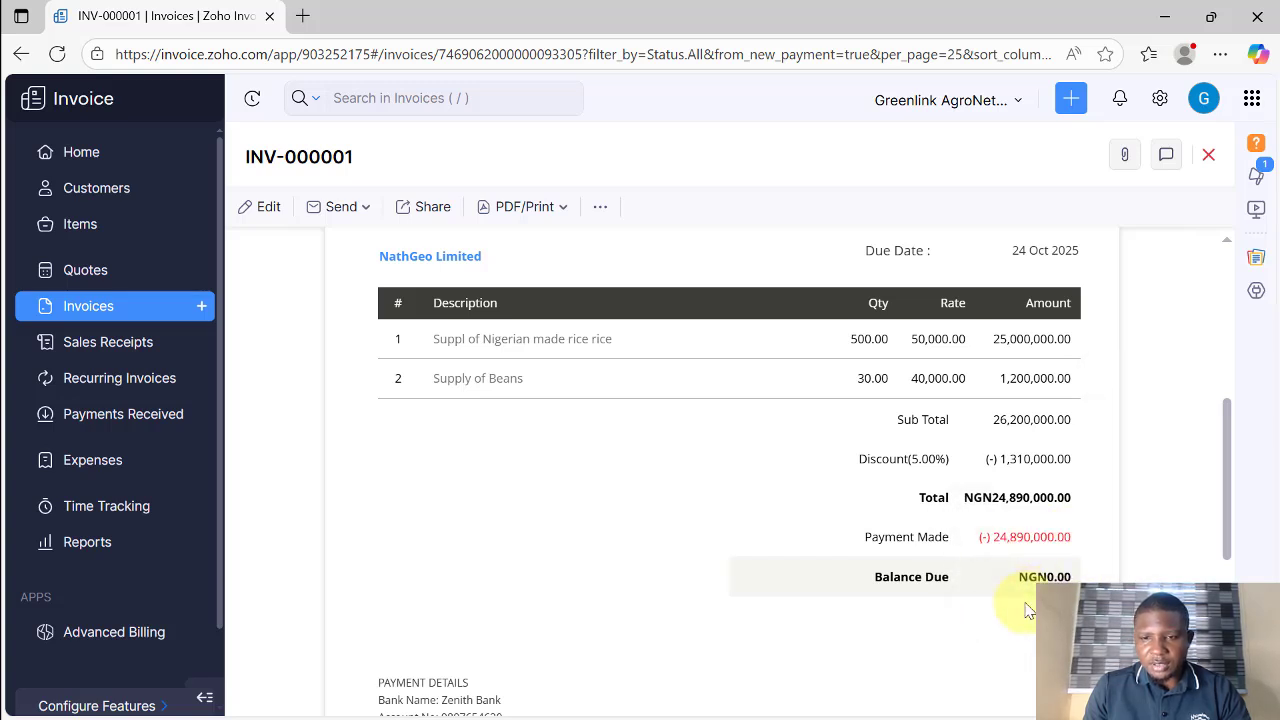
{"action": "scroll", "coordinate": [940, 485], "scroll_direction": "up", "scroll_amount": 5}
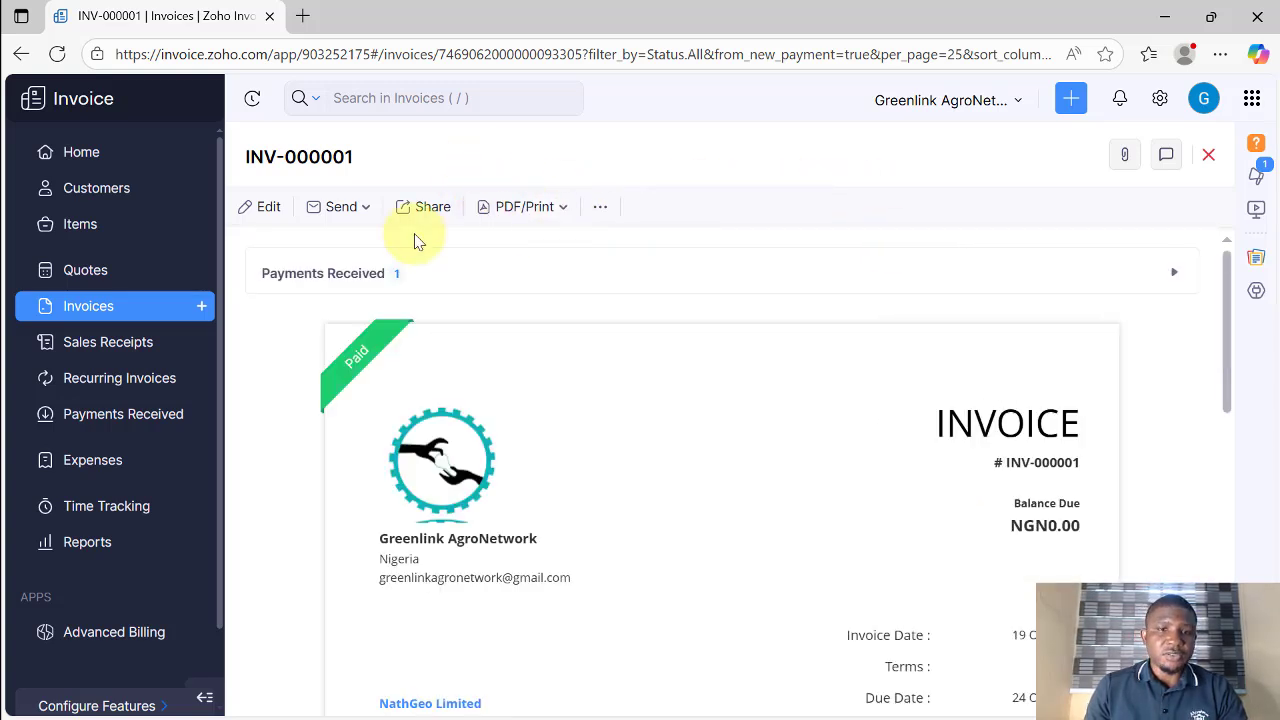
{"action": "scroll", "coordinate": [355, 248], "scroll_direction": "down", "scroll_amount": 1}
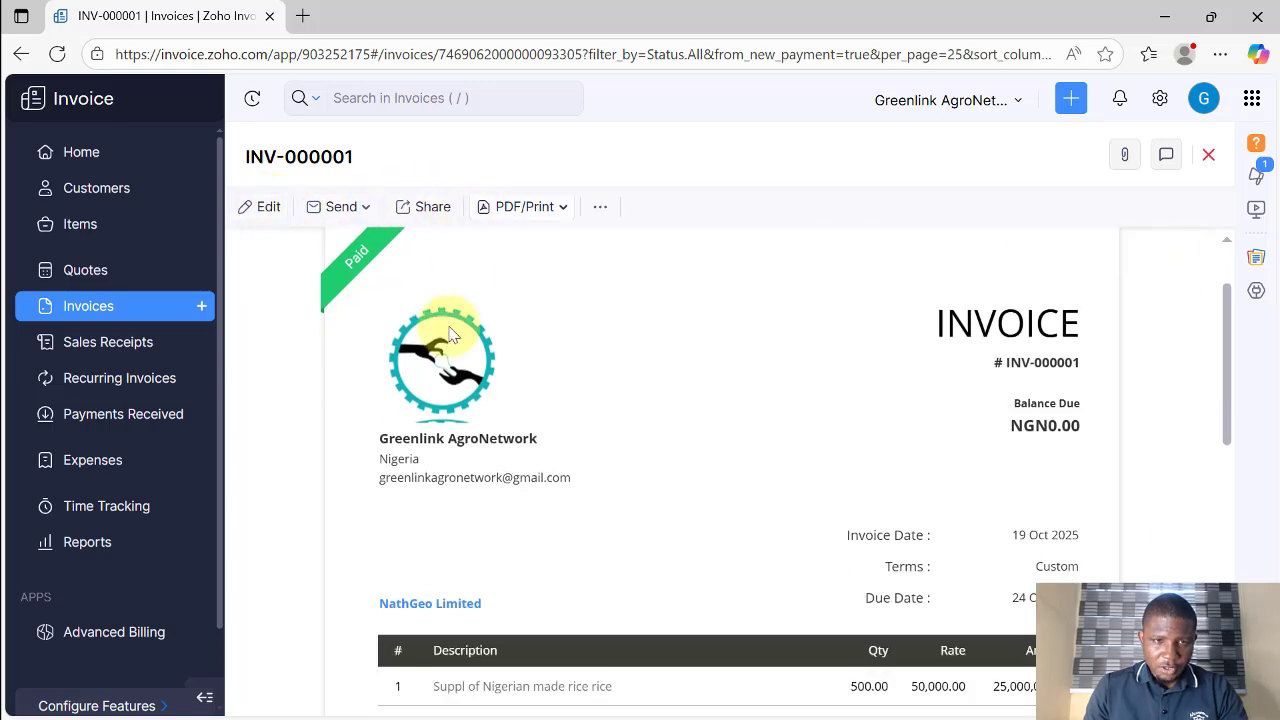
{"action": "scroll", "coordinate": [711, 403], "scroll_direction": "down", "scroll_amount": 10}
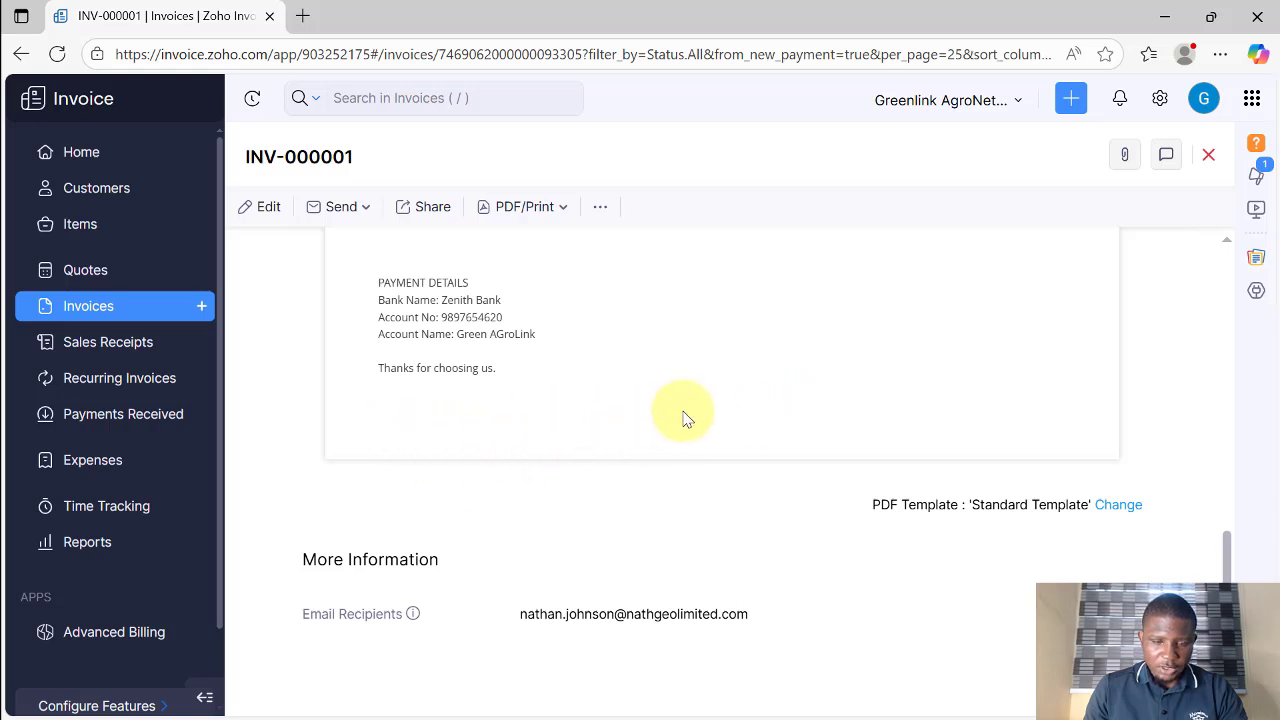
{"action": "scroll", "coordinate": [431, 389], "scroll_direction": "up", "scroll_amount": 10}
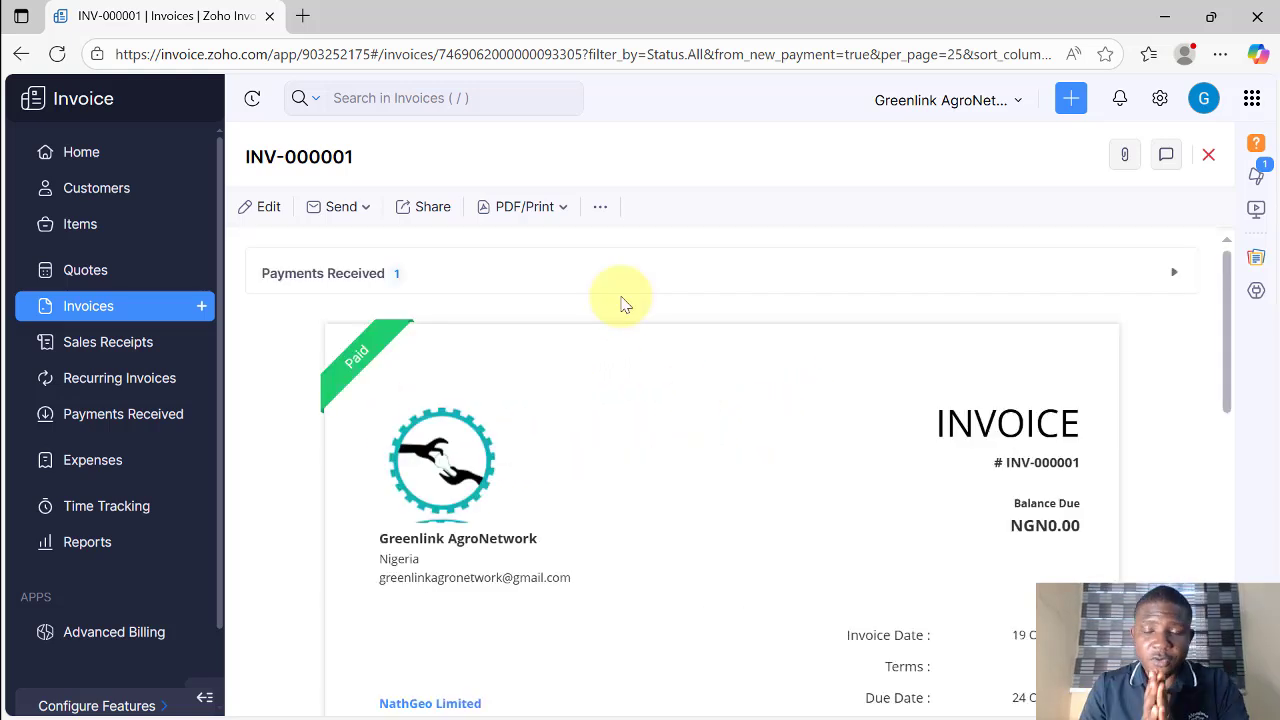